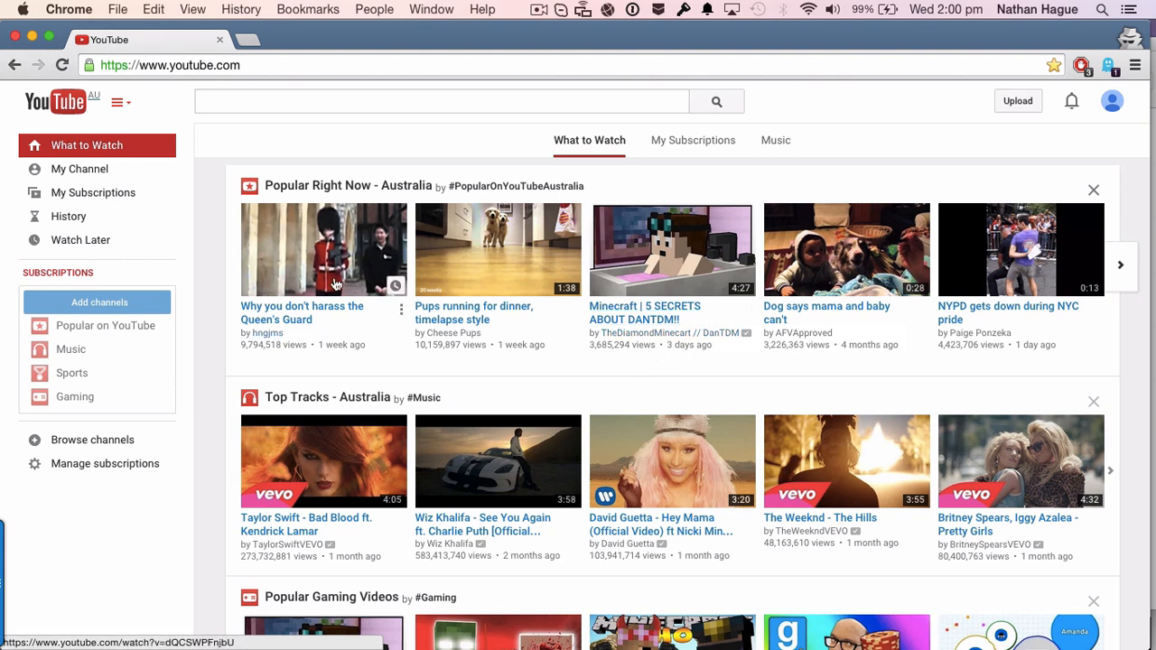
- Open My Channel, then bring the new channel's window back to the top of the screen
{"action": "left_click", "coordinate": [88, 174]}
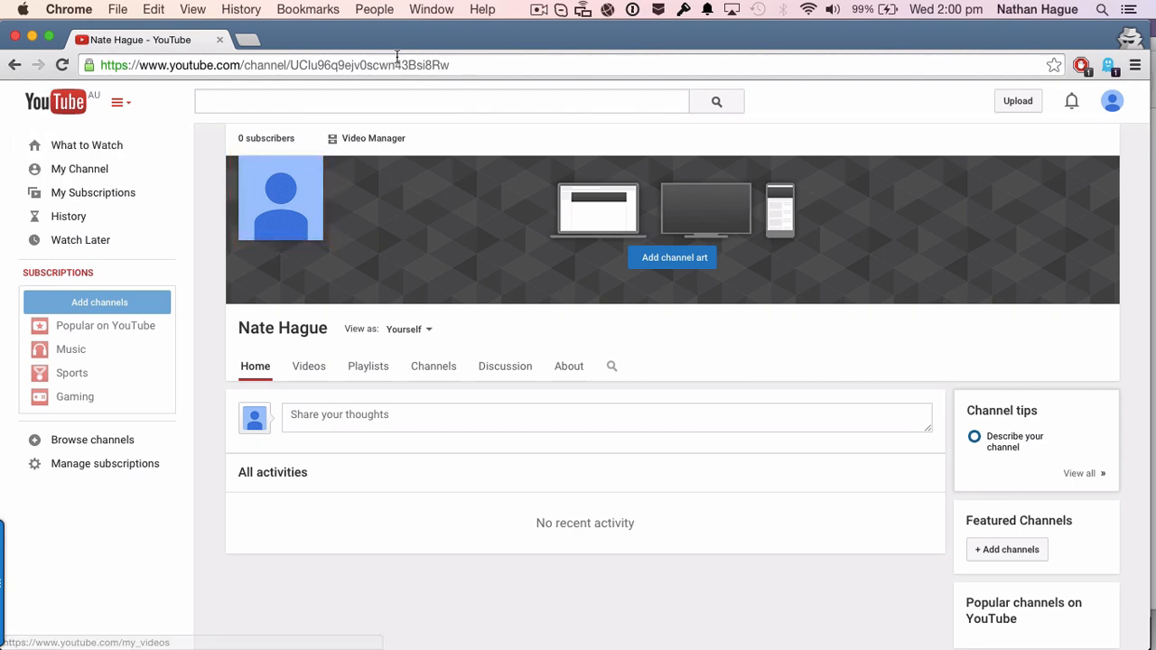
{"action": "left_click_drag", "start_coordinate": [387, 40], "coordinate": [391, 307]}
{"action": "left_click", "coordinate": [214, 215]}
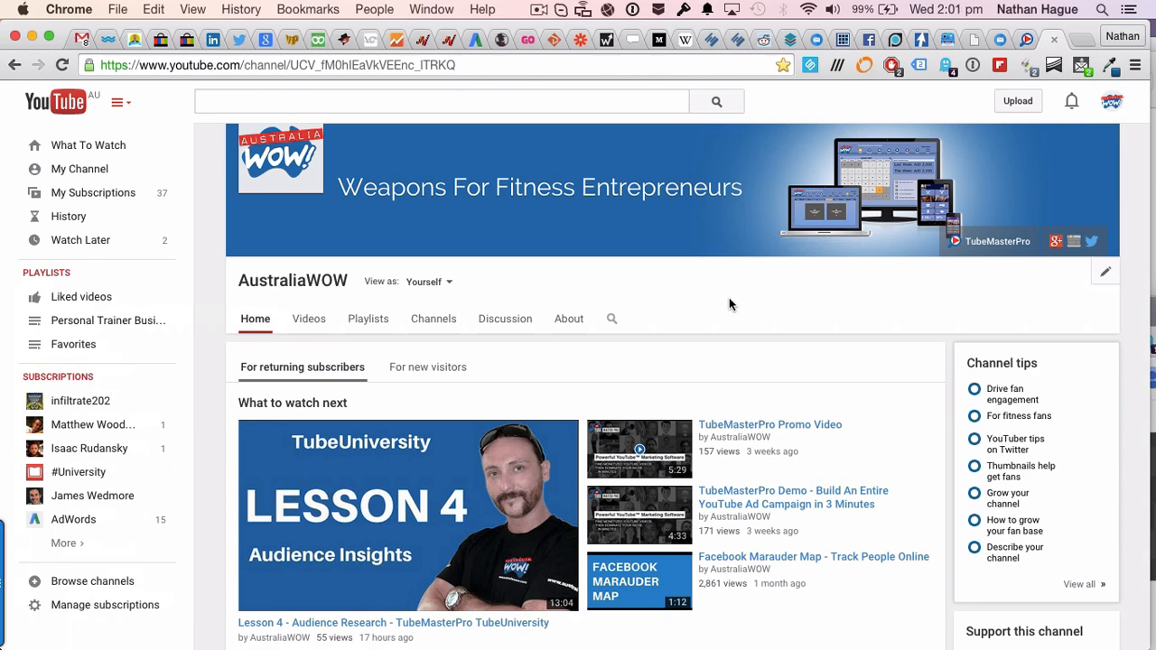
{"action": "key", "text": "ctrl+Up"}
{"action": "left_click", "coordinate": [494, 337]}
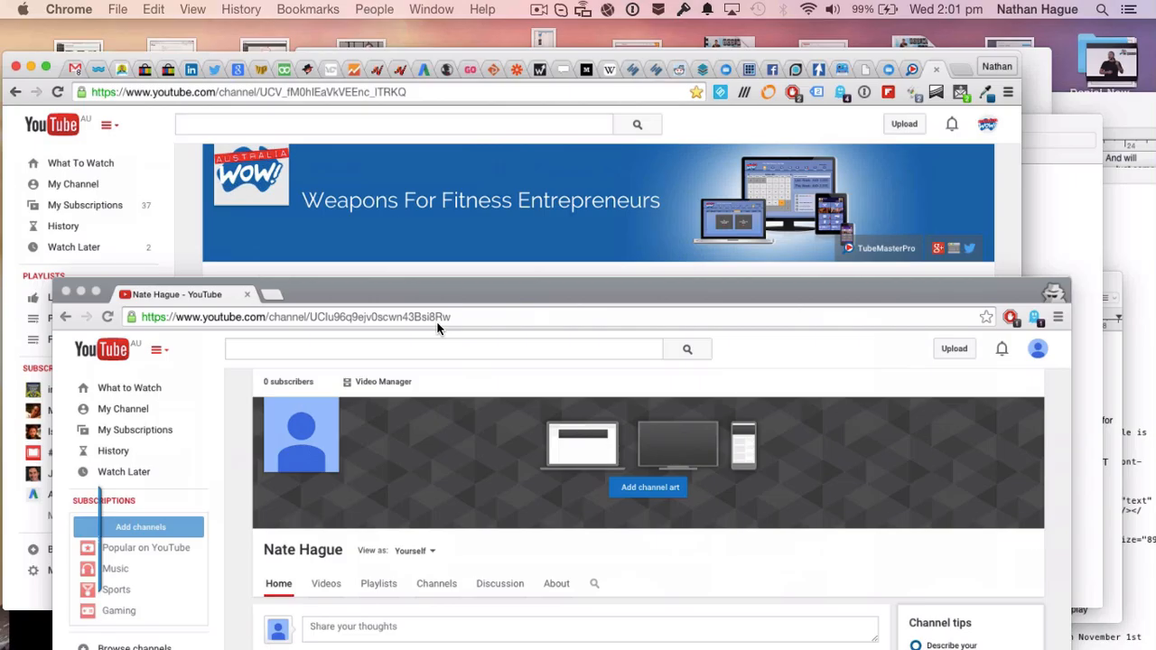
{"action": "left_click_drag", "start_coordinate": [439, 321], "coordinate": [386, 39]}
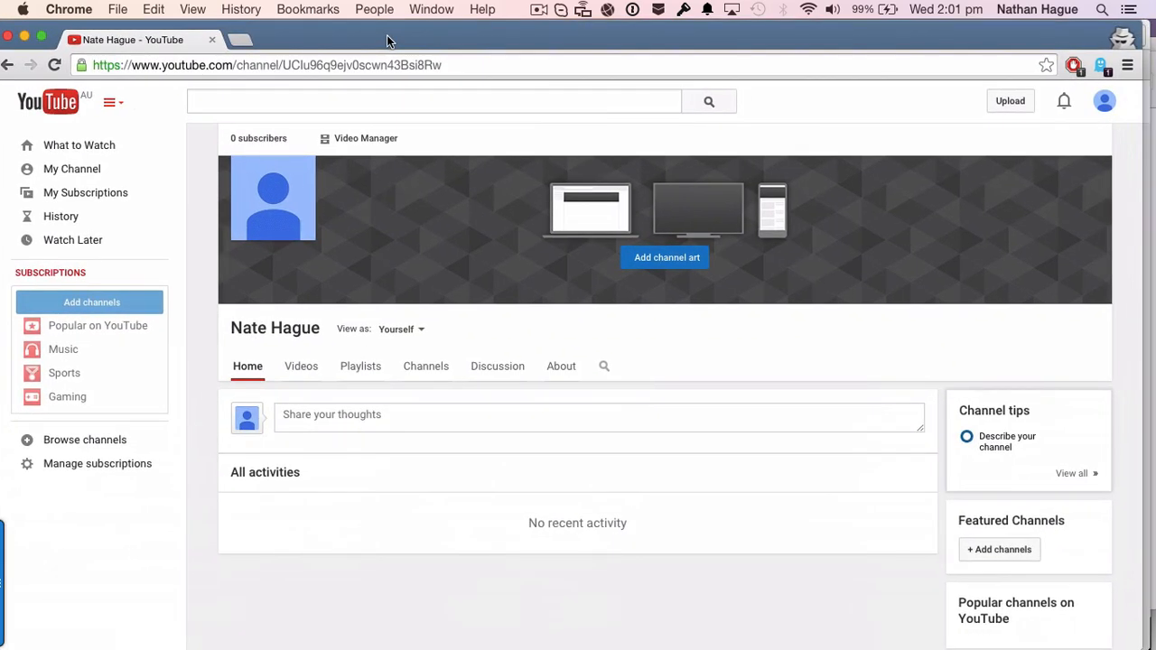
- On Status and features, verify the account by text message, entering the received code
{"action": "left_click", "coordinate": [362, 147]}
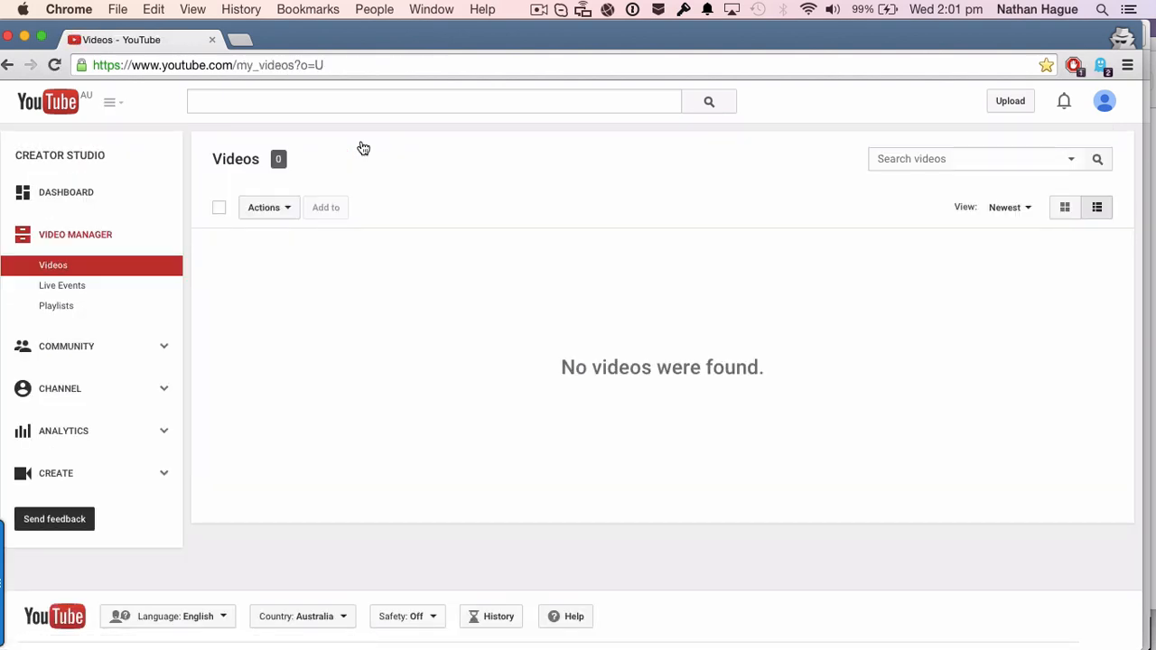
{"action": "left_click", "coordinate": [158, 397]}
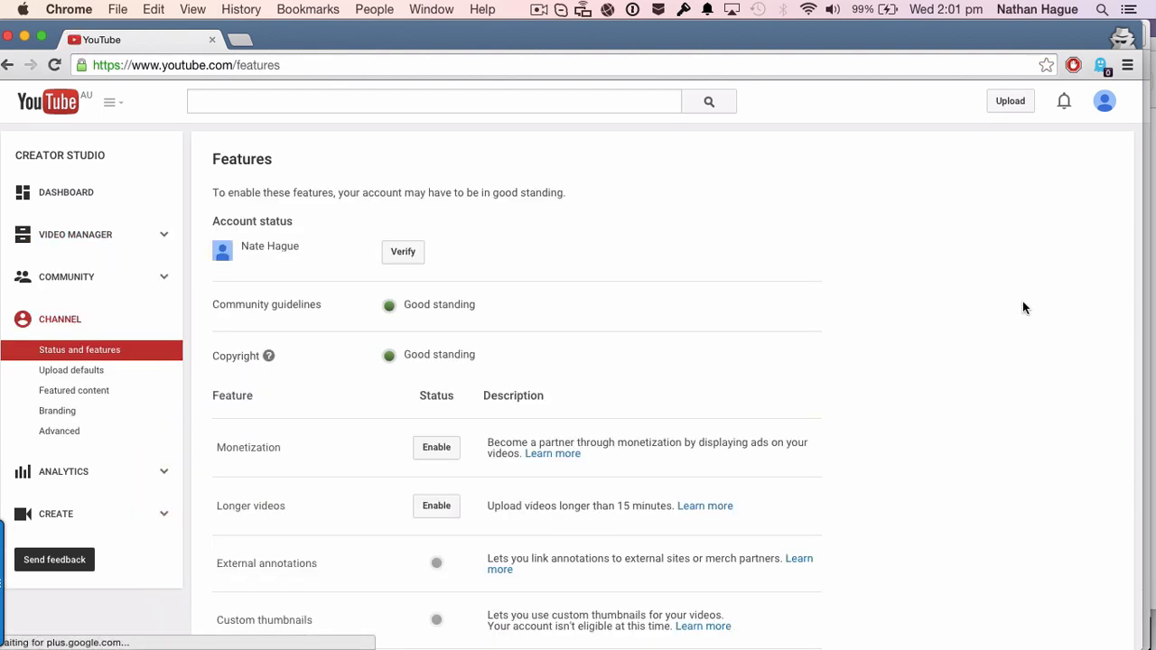
{"action": "scroll", "coordinate": [1023, 307], "scroll_direction": "down", "scroll_amount": 1}
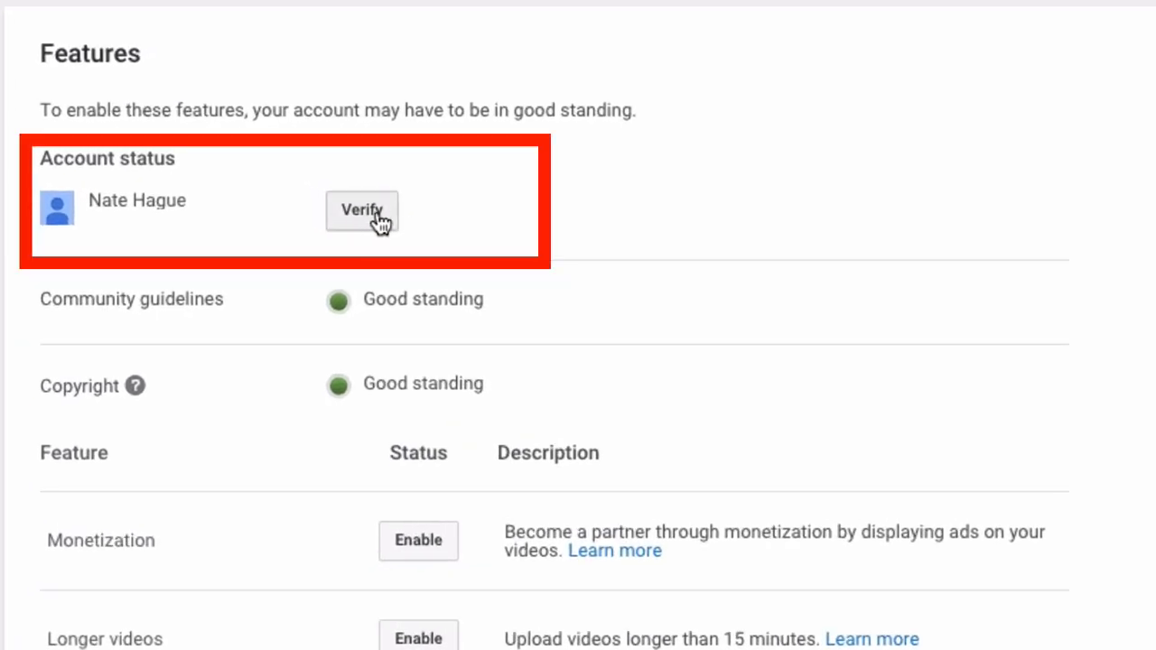
{"action": "left_click", "coordinate": [362, 211]}
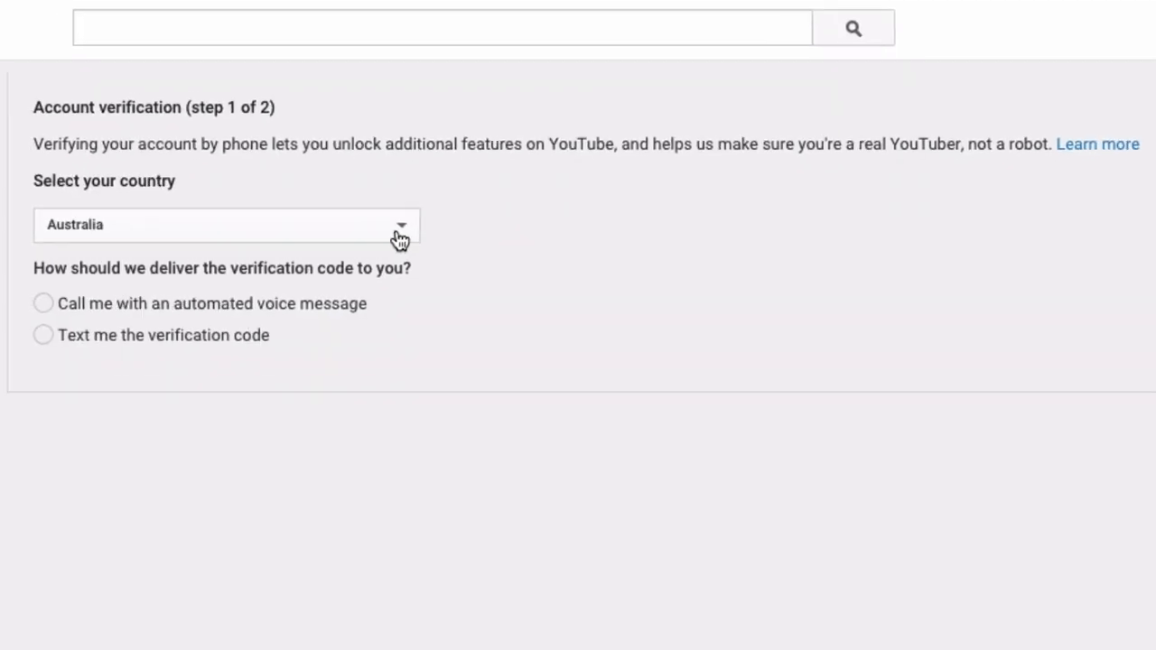
{"action": "left_click", "coordinate": [69, 336]}
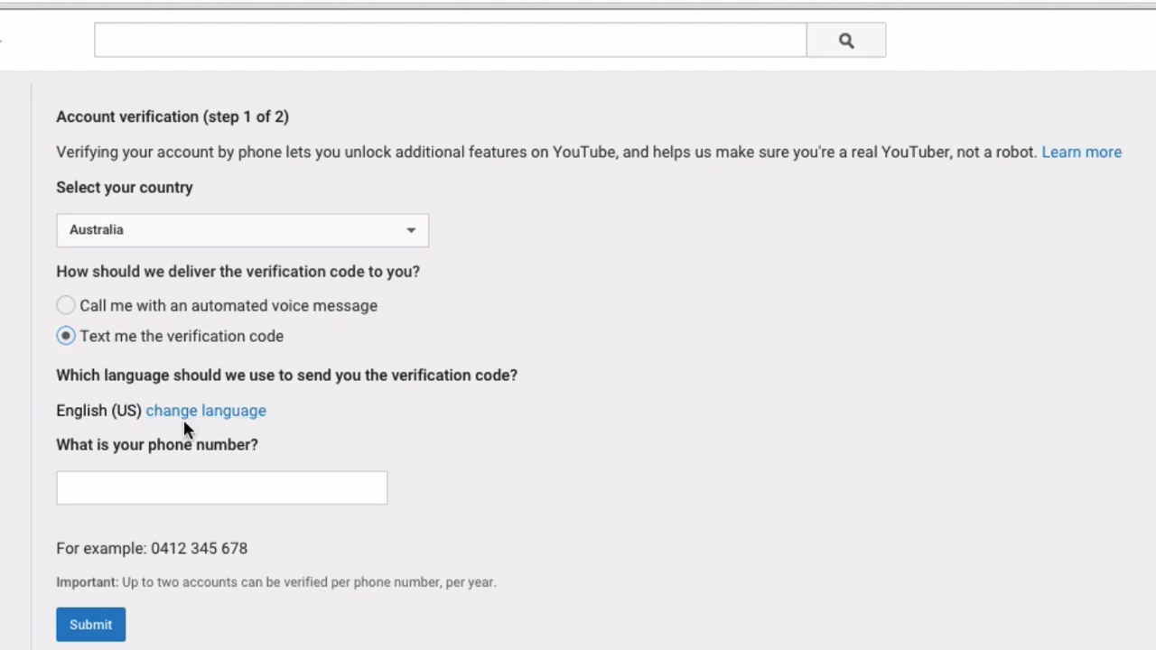
{"action": "left_click", "coordinate": [205, 485]}
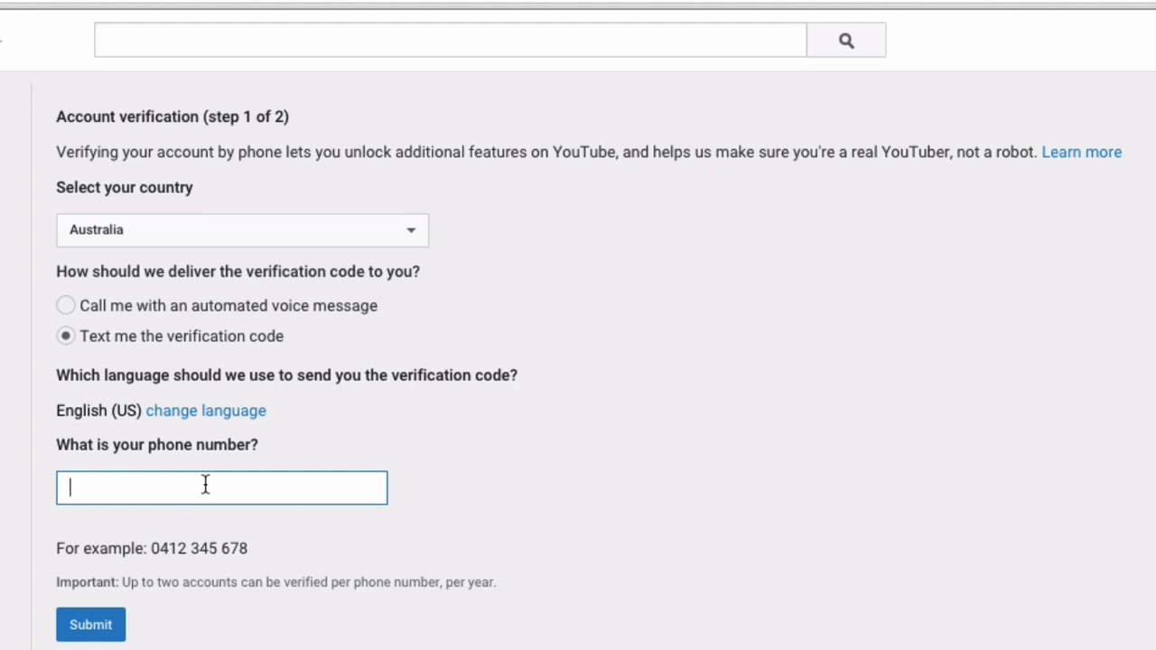
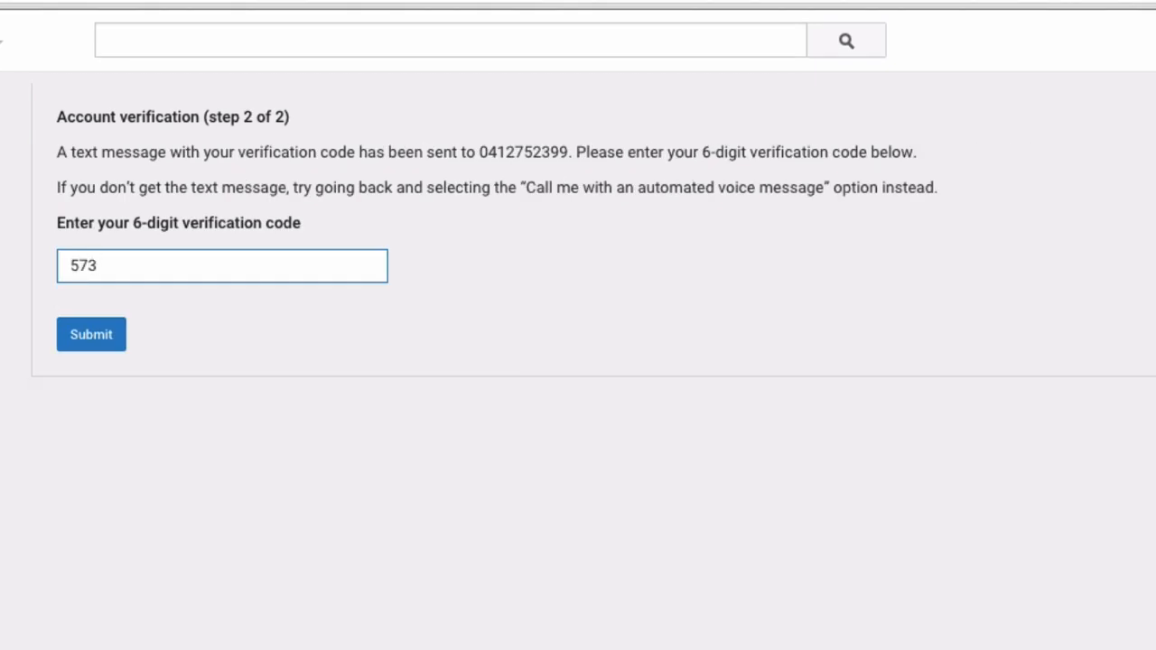
{"action": "left_click", "coordinate": [94, 330]}
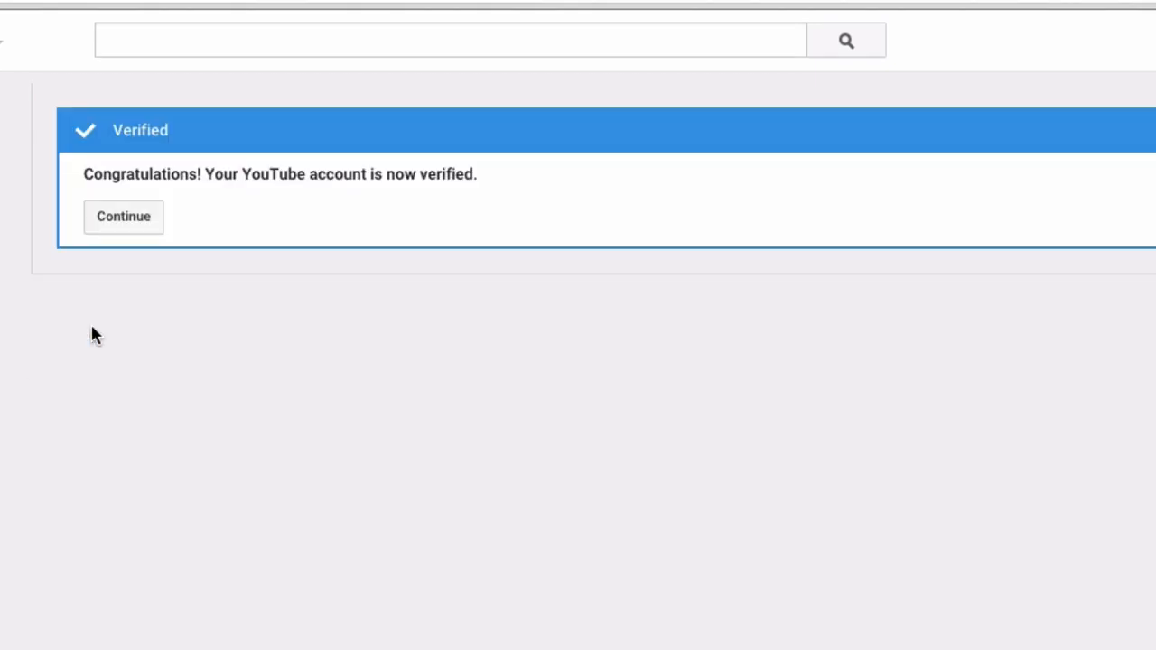
{"action": "left_click", "coordinate": [136, 228]}
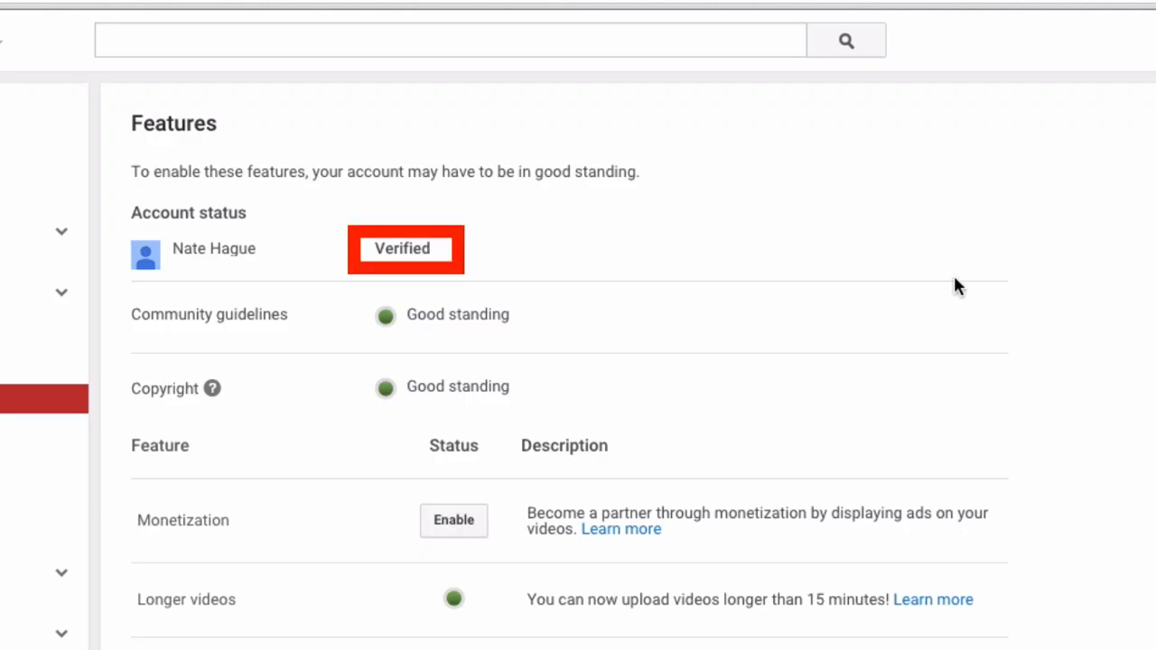
- Enable monetization by ticking all three Partner Program boxes and accepting the agreement
{"action": "scroll", "coordinate": [955, 279], "scroll_direction": "down", "scroll_amount": 2}
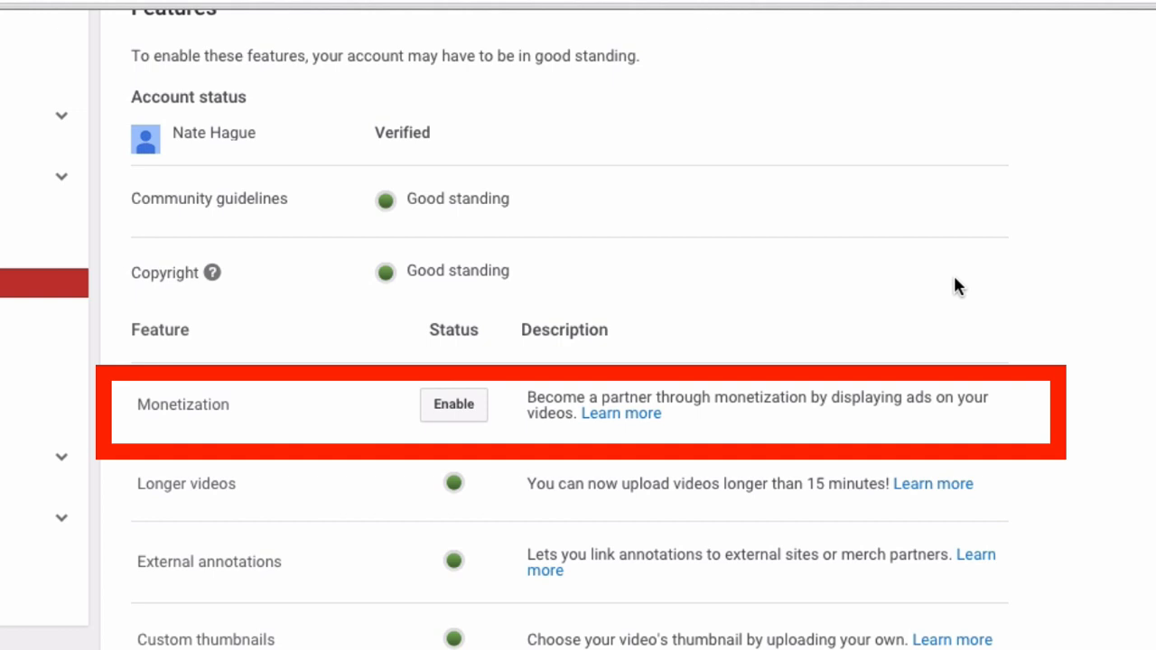
{"action": "left_click", "coordinate": [454, 406]}
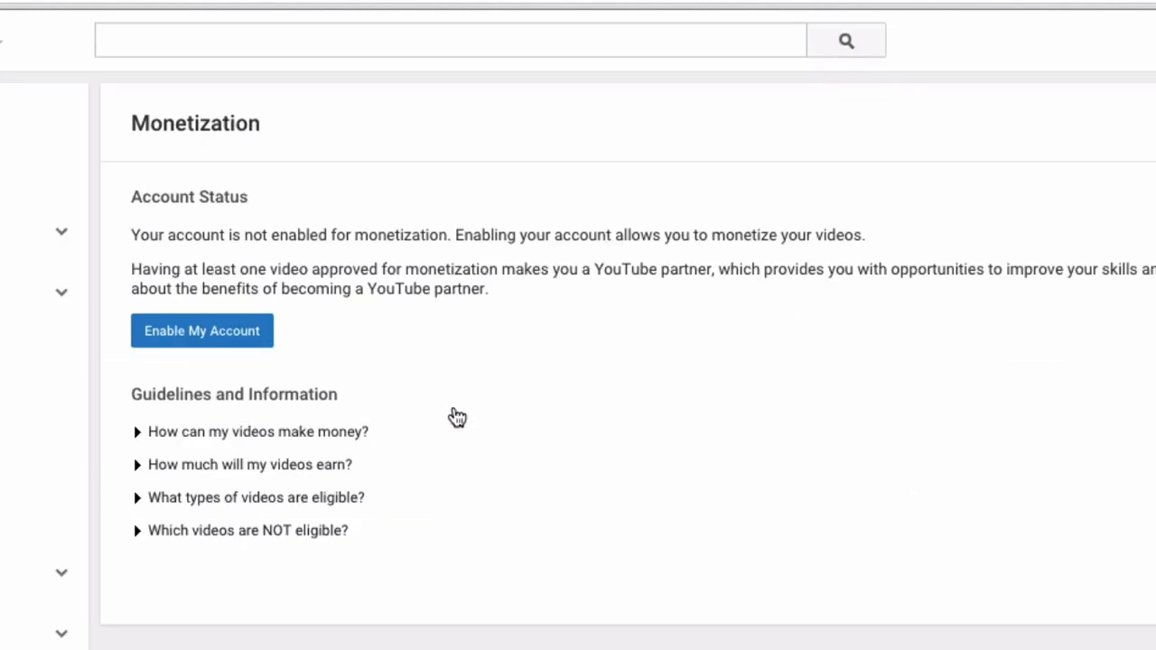
{"action": "left_click", "coordinate": [217, 341]}
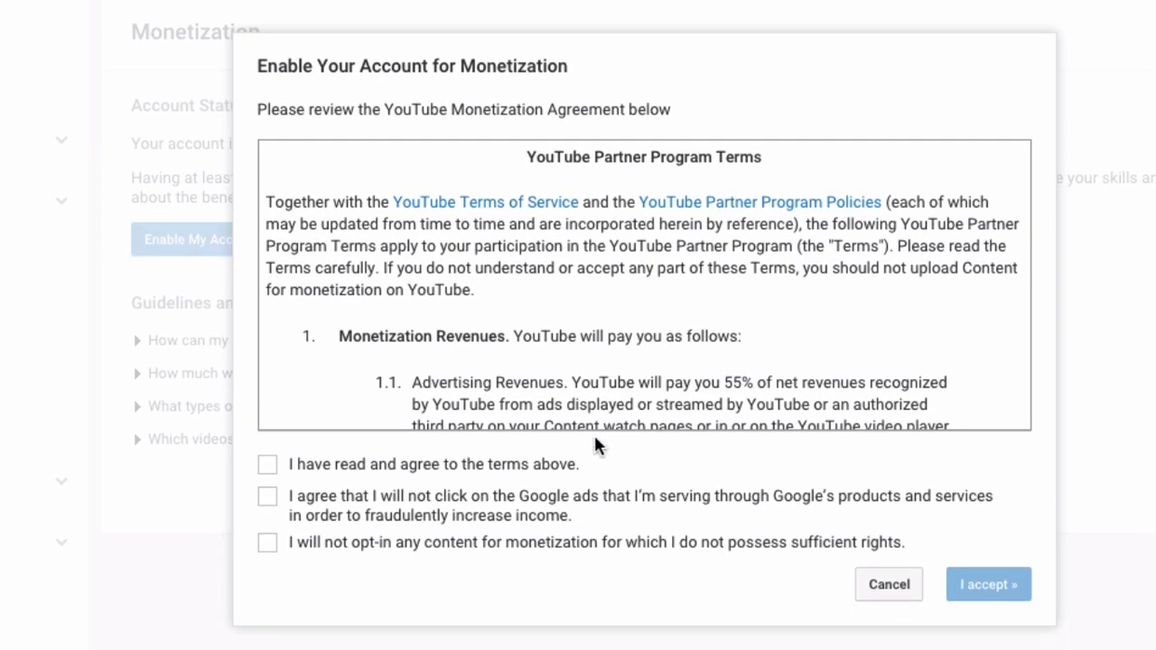
{"action": "left_click", "coordinate": [268, 466]}
{"action": "left_click", "coordinate": [268, 497]}
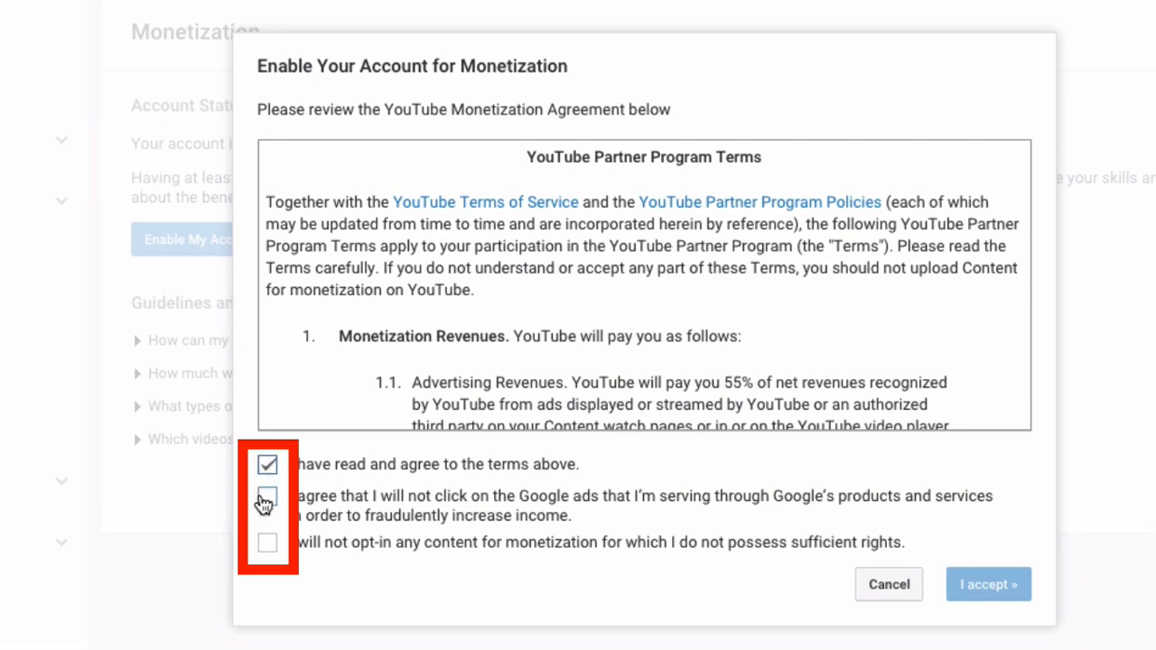
{"action": "left_click", "coordinate": [268, 544]}
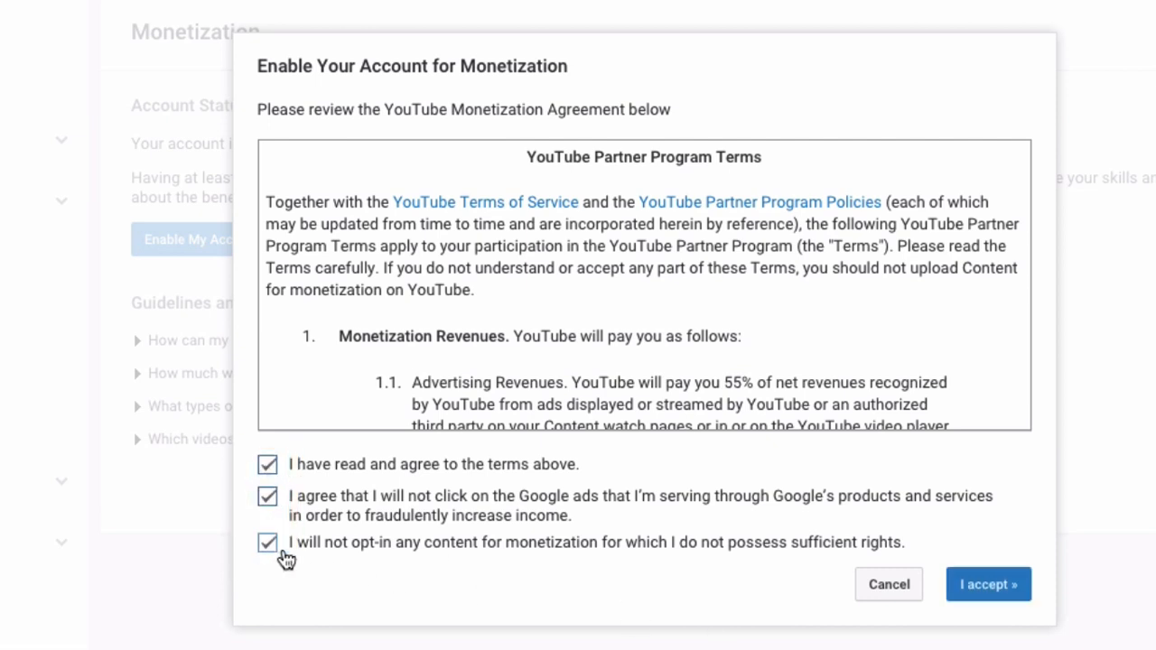
{"action": "left_click", "coordinate": [991, 589]}
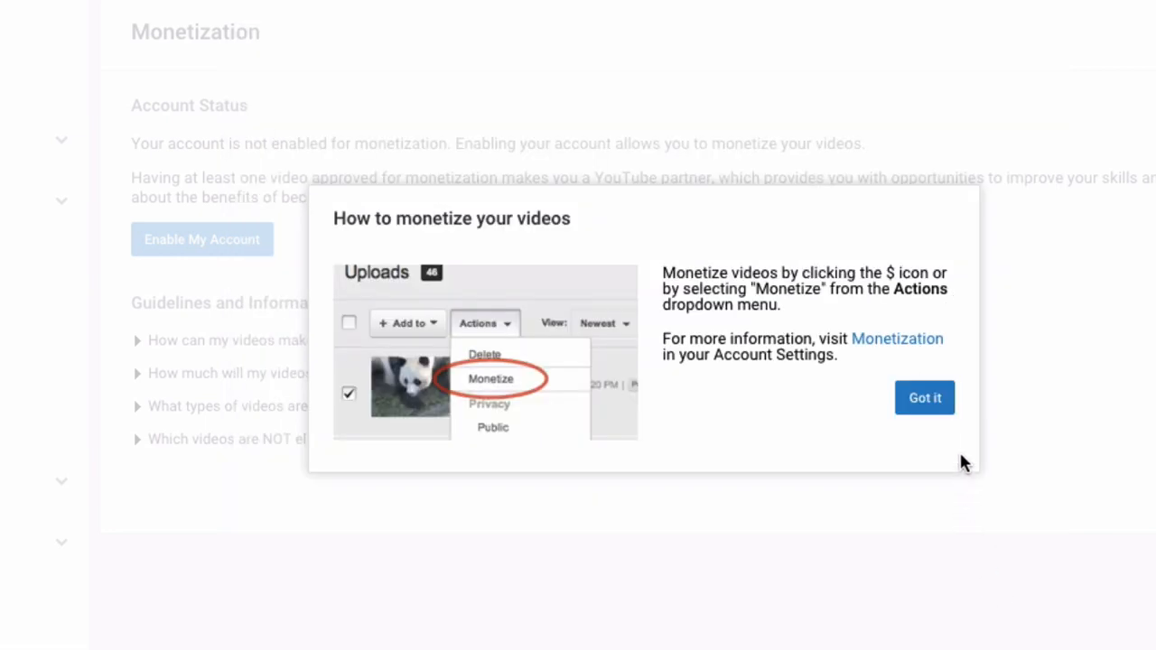
{"action": "left_click", "coordinate": [925, 398]}
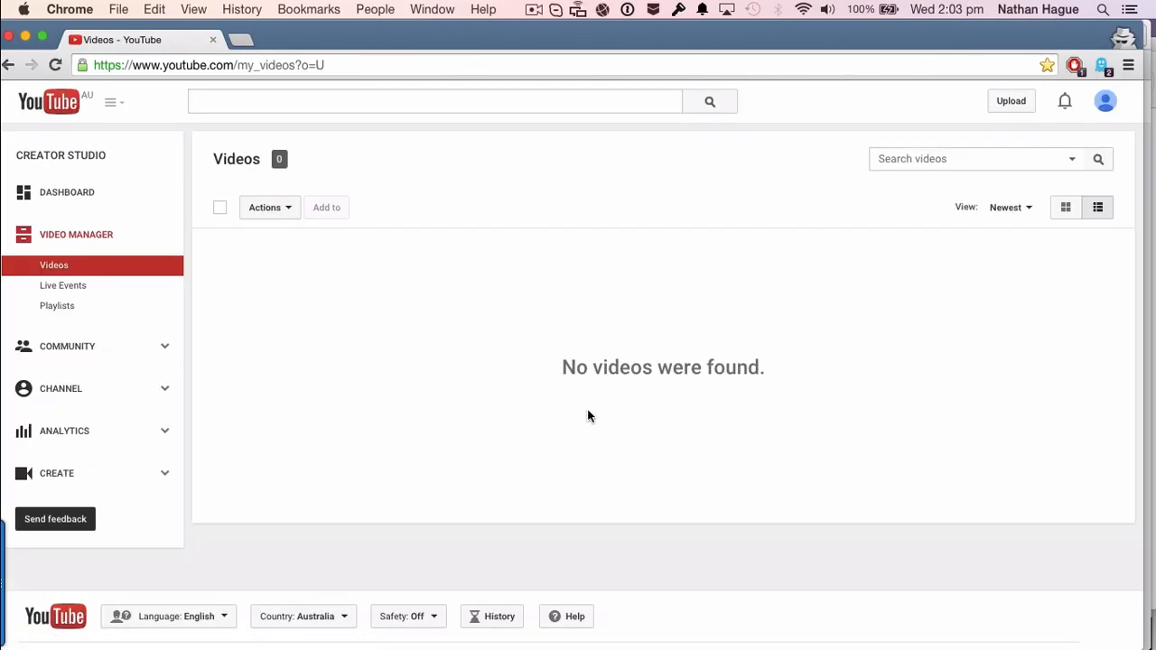
- Visit Analytics, then return to the channel's Status and features page
{"action": "left_click", "coordinate": [163, 436]}
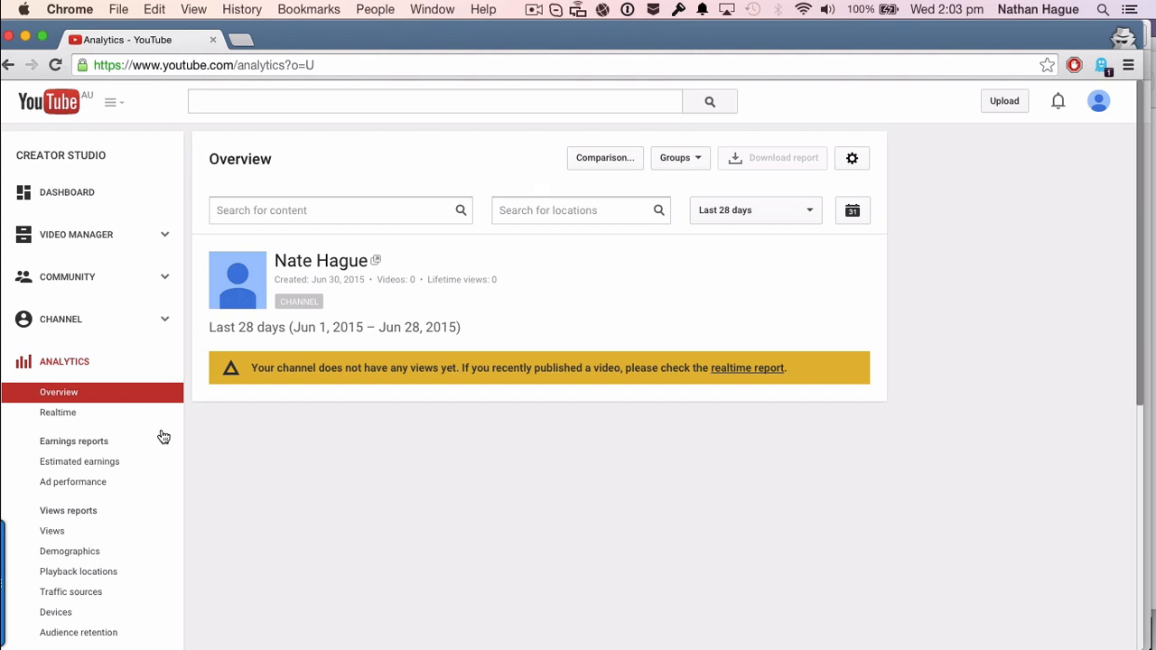
{"action": "left_click", "coordinate": [160, 322]}
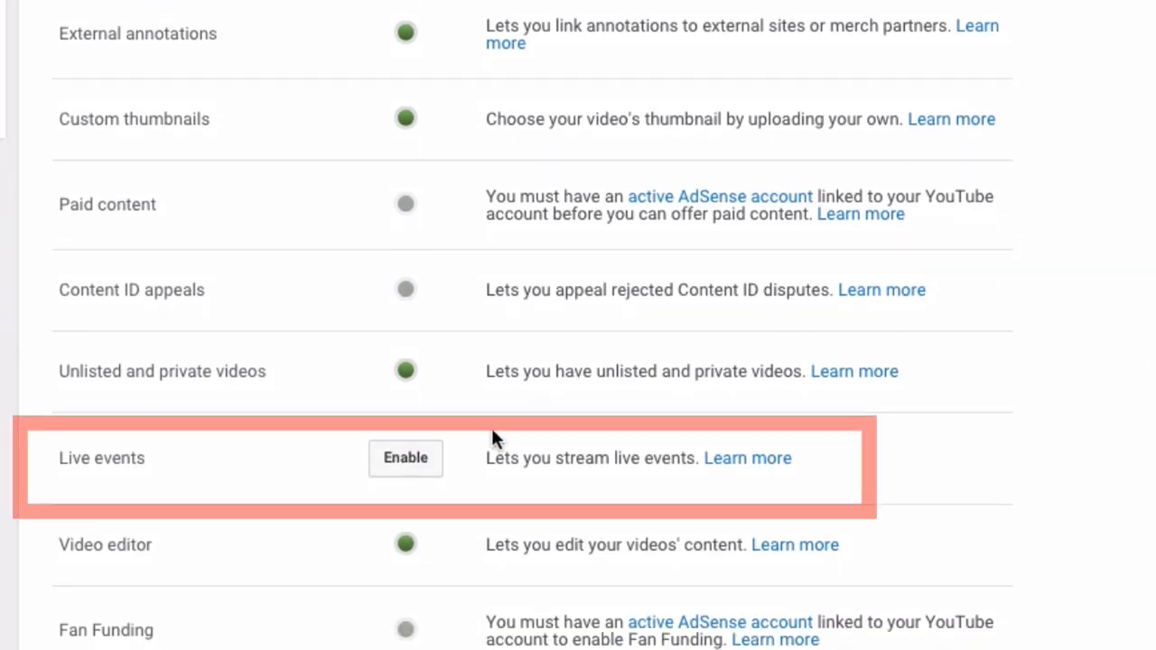
- Enable Live events by agreeing to the live streaming terms, then review the features list
{"action": "left_click", "coordinate": [414, 471]}
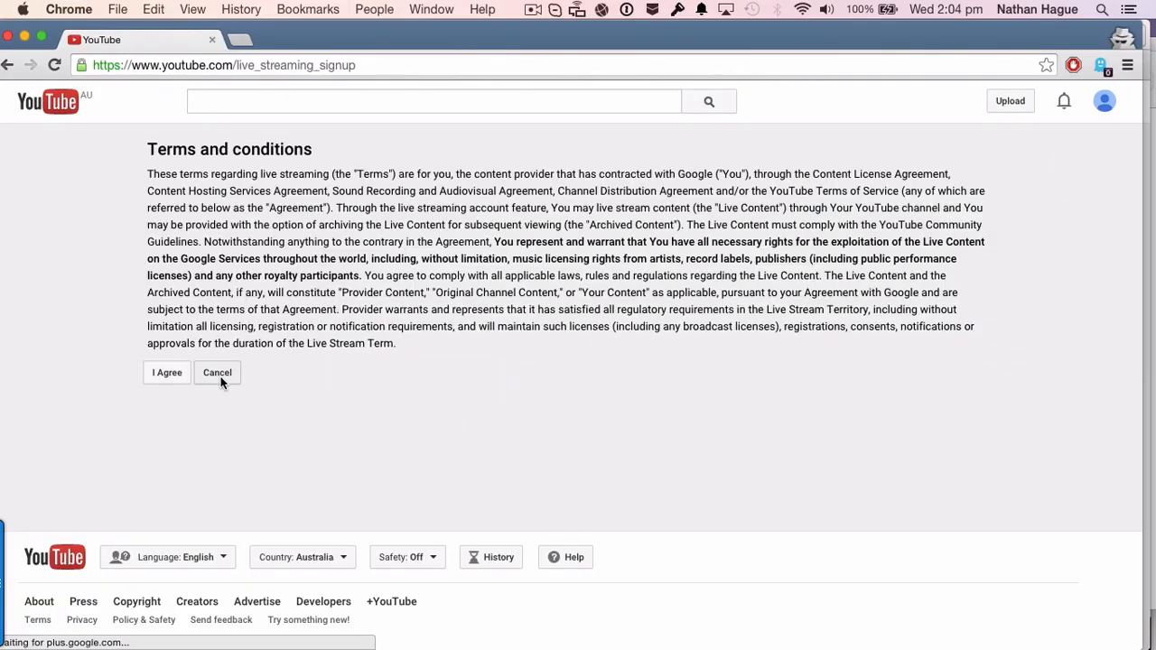
{"action": "left_click", "coordinate": [164, 376]}
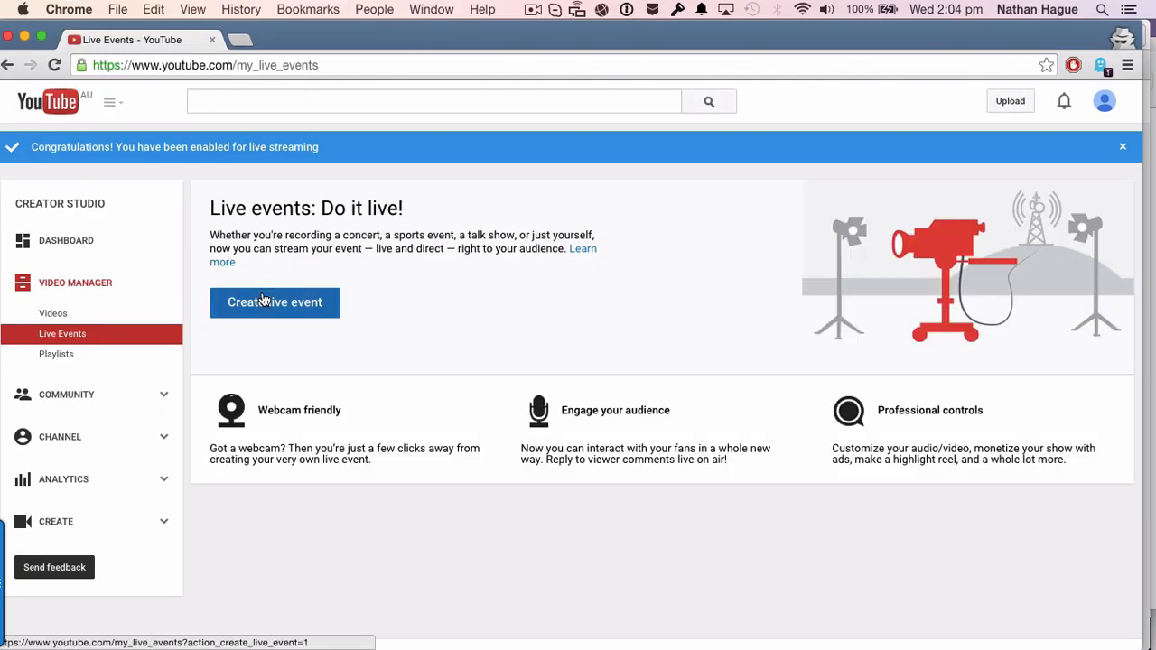
{"action": "left_click", "coordinate": [125, 438]}
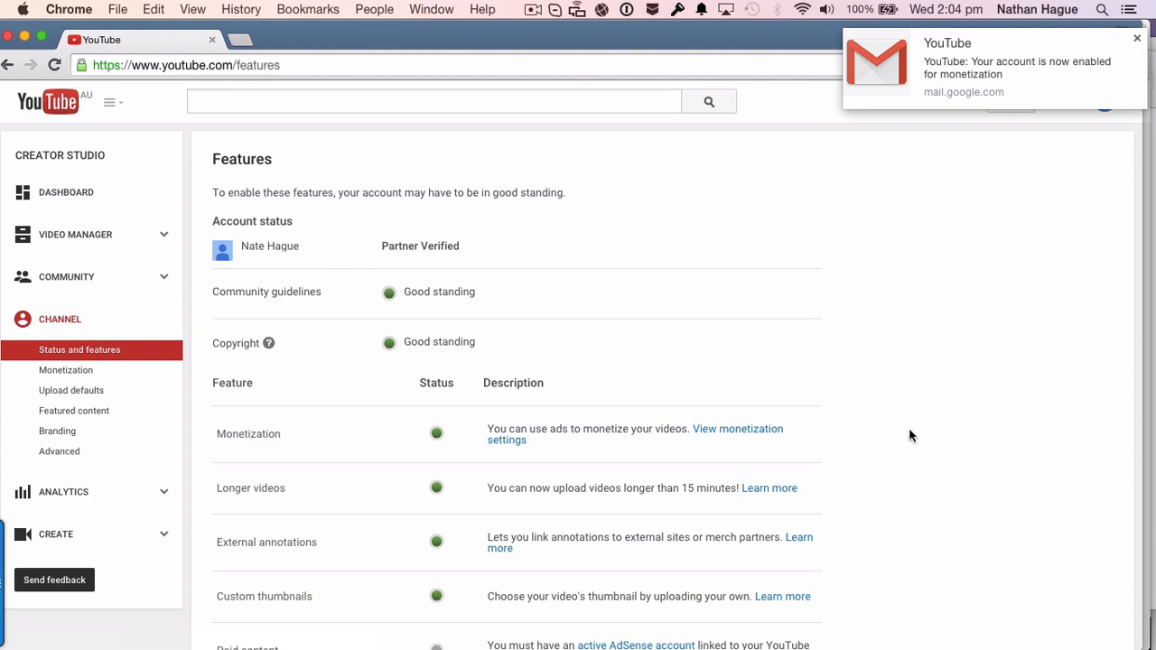
{"action": "scroll", "coordinate": [909, 435], "scroll_direction": "down", "scroll_amount": 10}
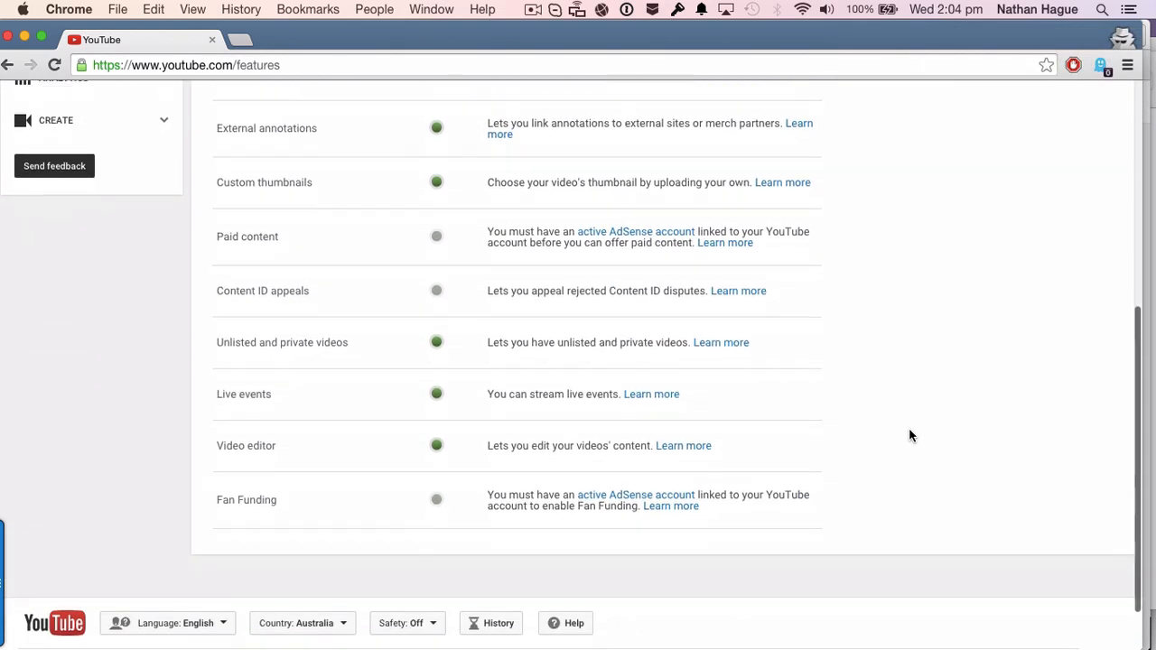
{"action": "scroll", "coordinate": [909, 435], "scroll_direction": "down", "scroll_amount": 1}
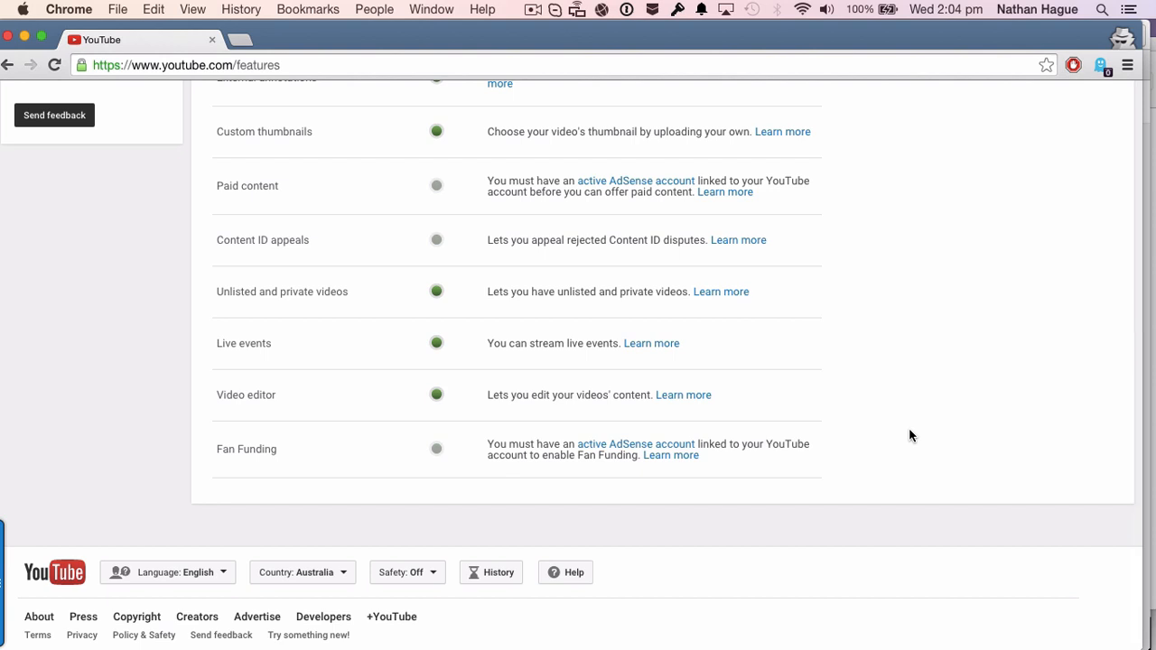
{"action": "scroll", "coordinate": [910, 430], "scroll_direction": "down", "scroll_amount": 1}
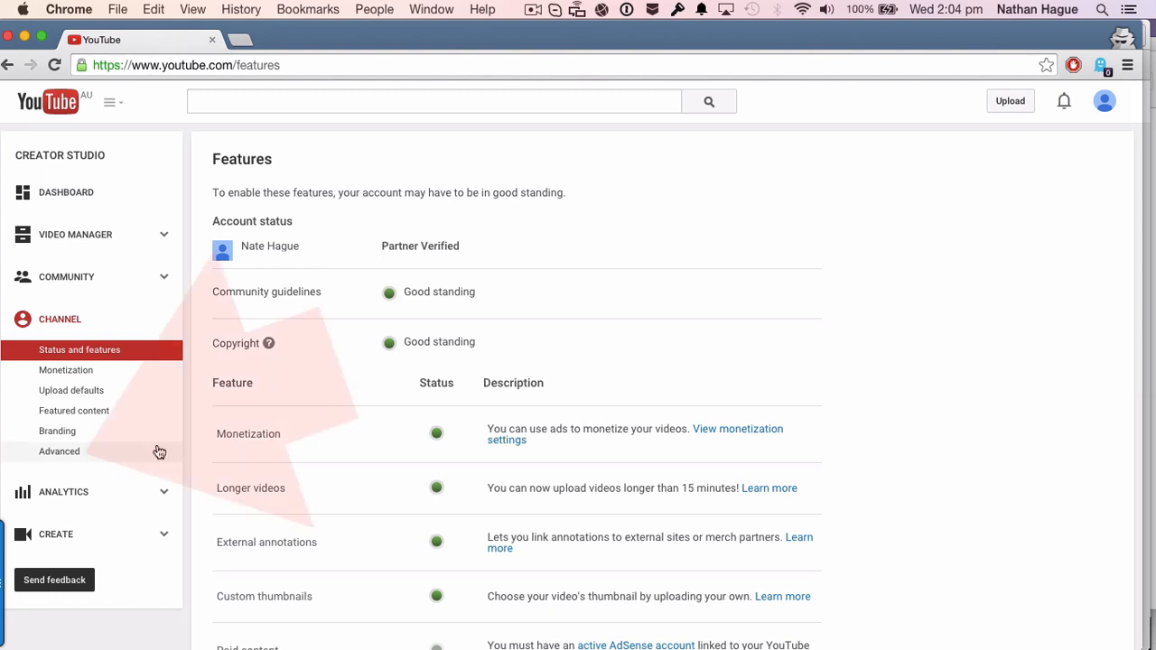
- Set the channel keywords to 'personal trainer, personal training, PT, fitness instruction' in Advanced settings
{"action": "left_click", "coordinate": [59, 455]}
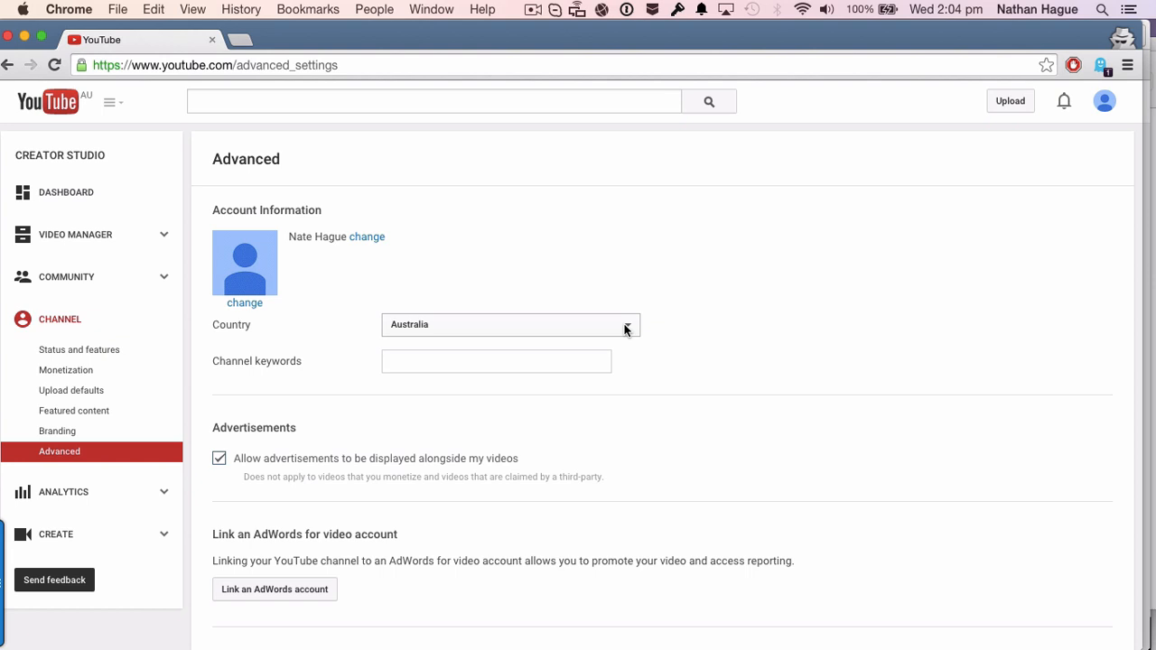
{"action": "left_click", "coordinate": [485, 364]}
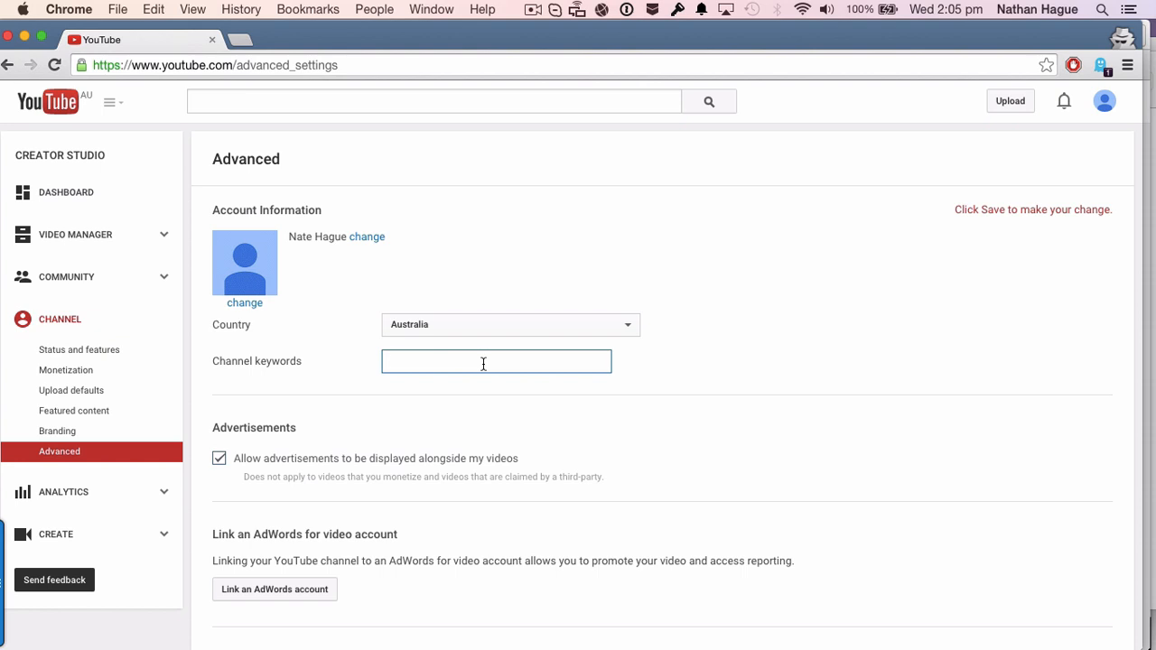
{"action": "type", "text": "personal trainer, persinal"}
{"action": "key", "text": "BackSpace"}
{"action": "key", "text": "BackSpace"}
{"action": "key", "text": "BackSpace"}
{"action": "key", "text": "BackSpace"}
{"action": "type", "text": "onal training, "}
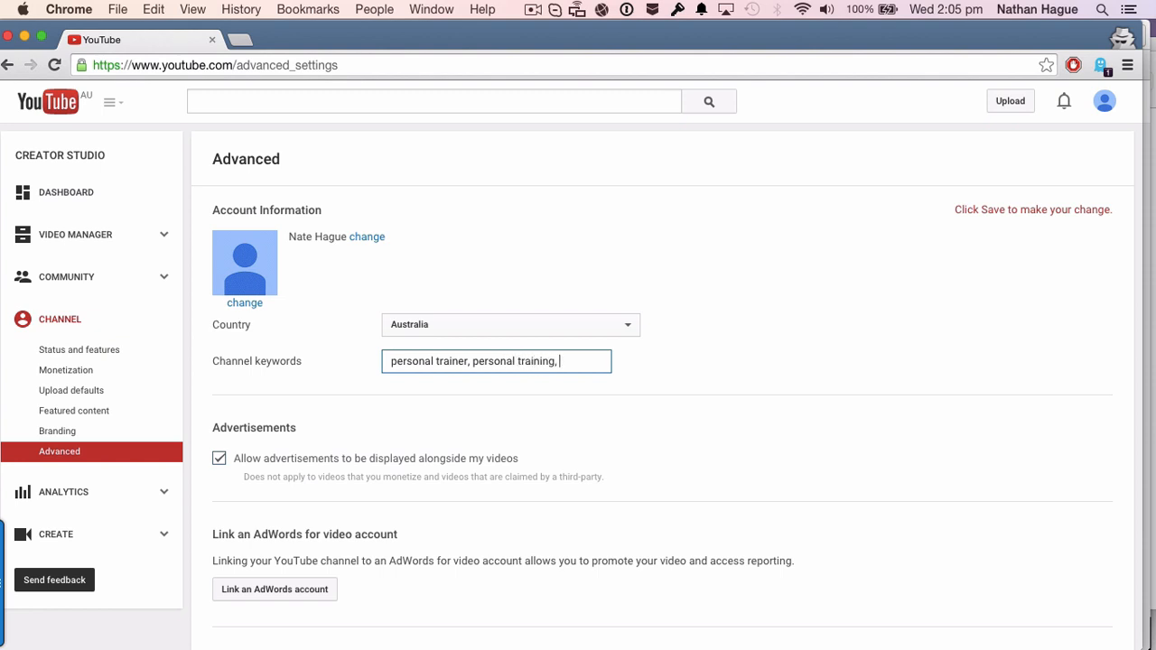
{"action": "type", "text": "PT, fitness instru"}
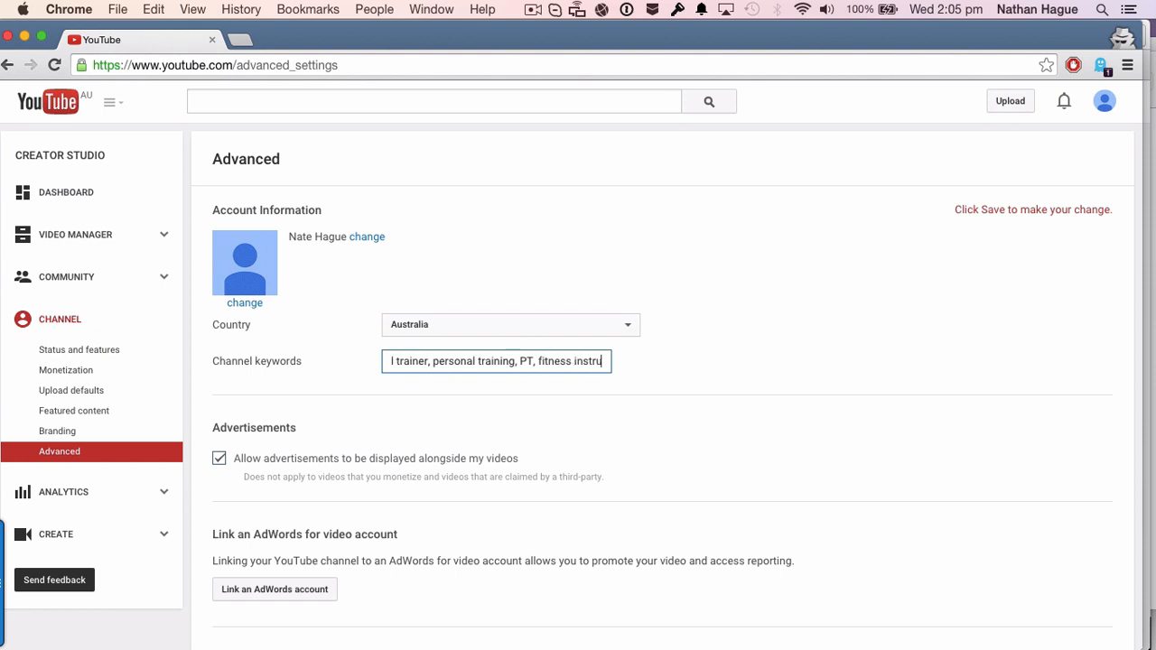
{"action": "type", "text": "ction,"}
{"action": "key", "text": "BackSpace"}
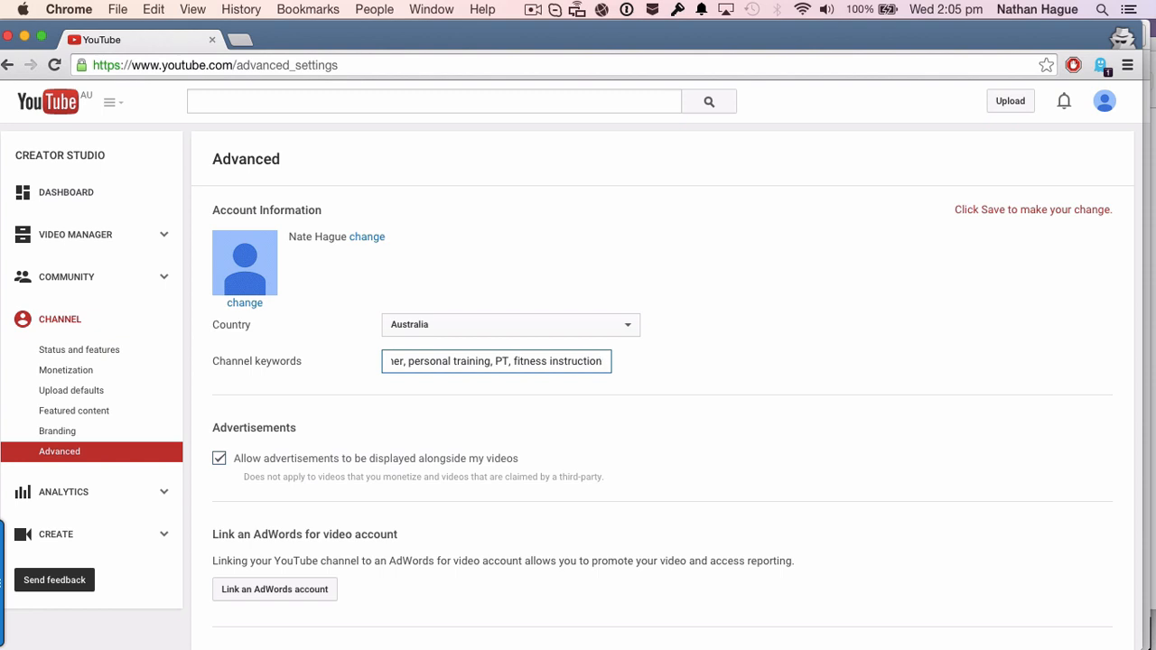
- Start linking an AdWords account to the channel
{"action": "scroll", "coordinate": [795, 439], "scroll_direction": "down", "scroll_amount": 2}
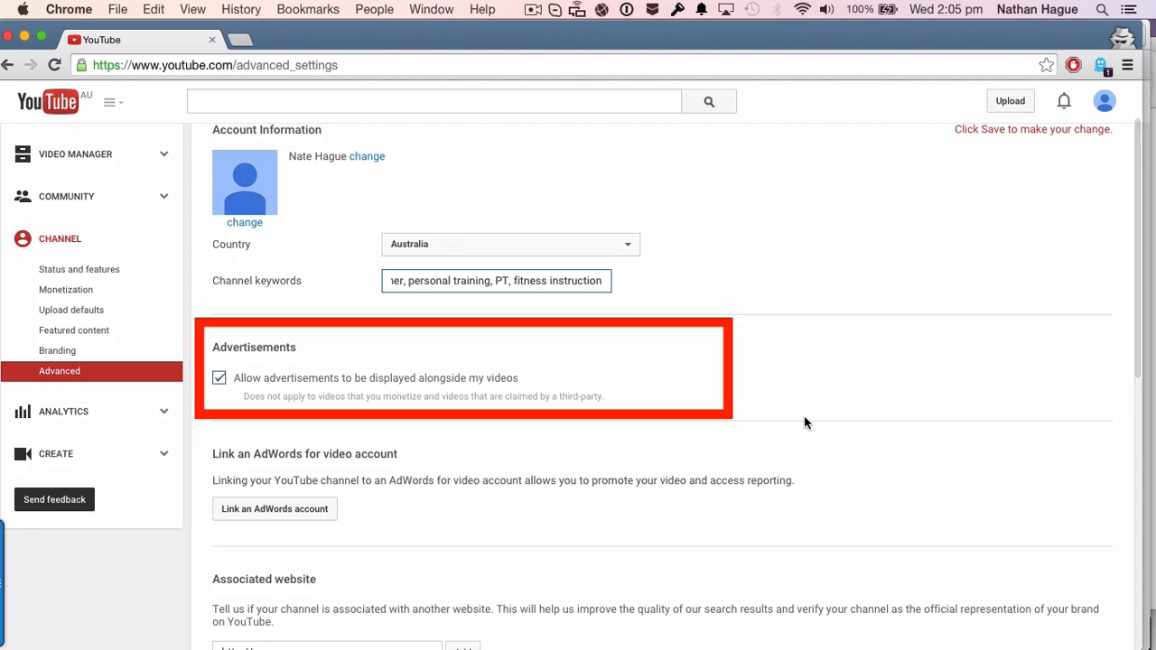
{"action": "scroll", "coordinate": [804, 418], "scroll_direction": "down", "scroll_amount": 1}
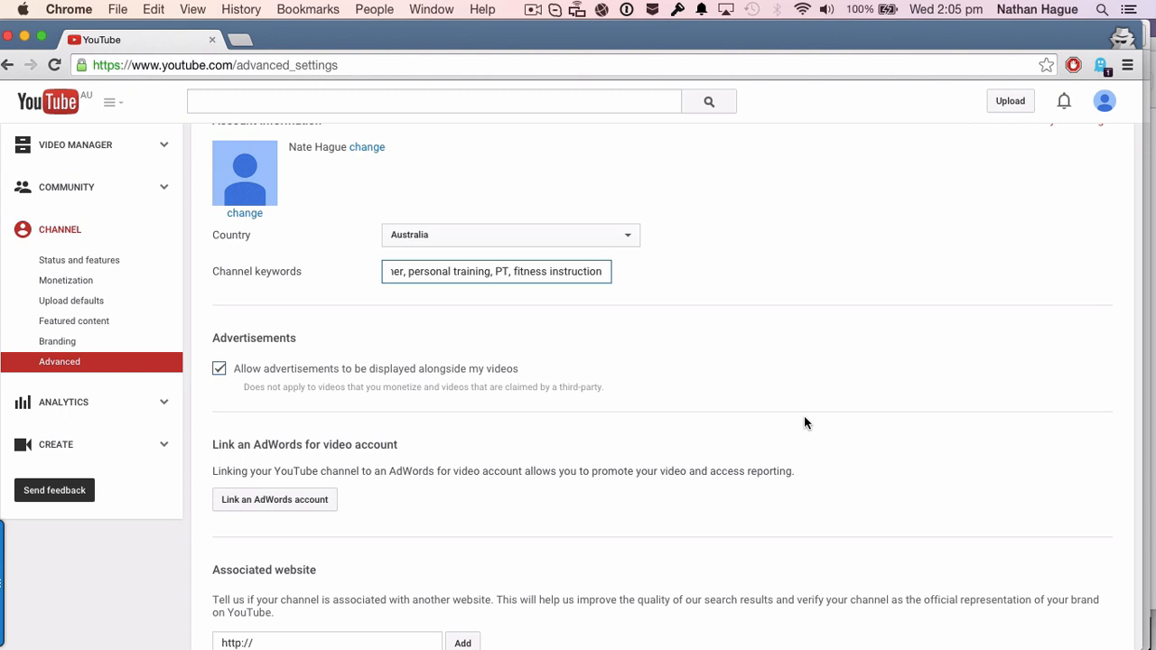
{"action": "scroll", "coordinate": [805, 418], "scroll_direction": "down", "scroll_amount": 3}
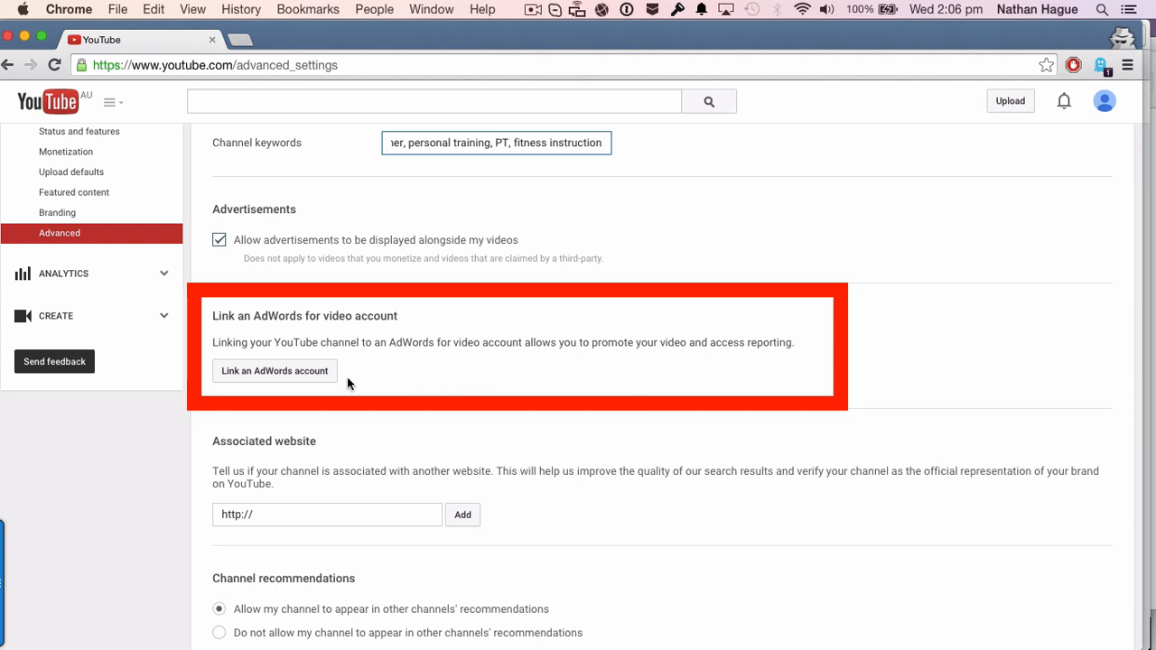
{"action": "left_click", "coordinate": [302, 371]}
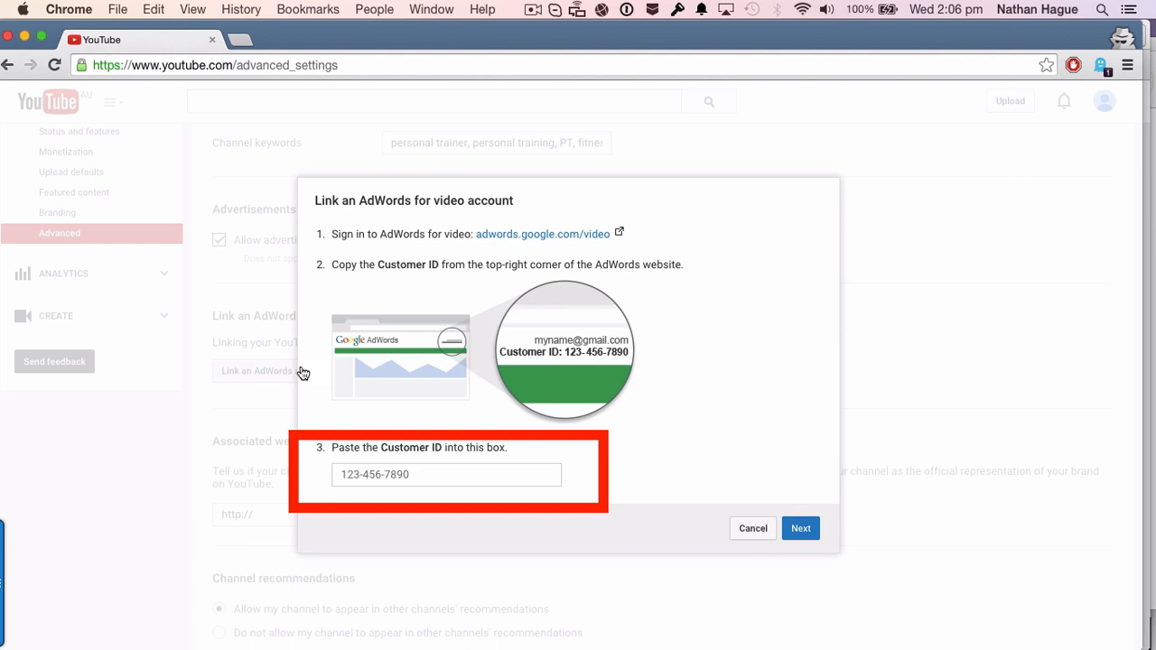
- Go to adwords.google.com in a new tab
{"action": "left_click", "coordinate": [241, 43]}
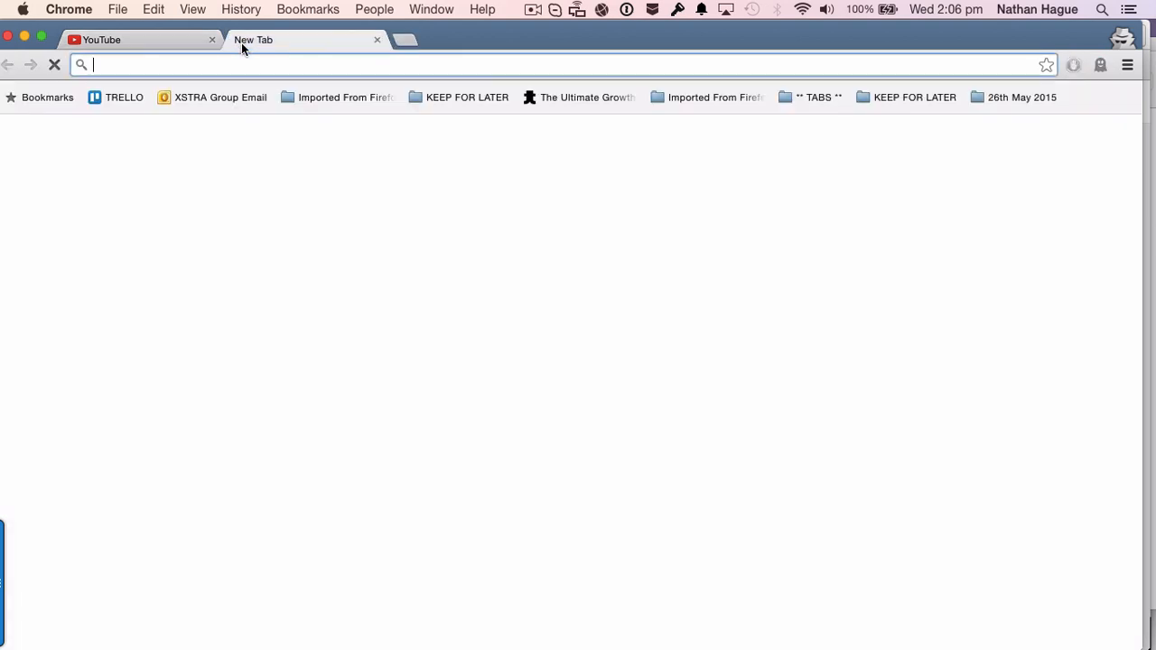
{"action": "type", "text": "adword"}
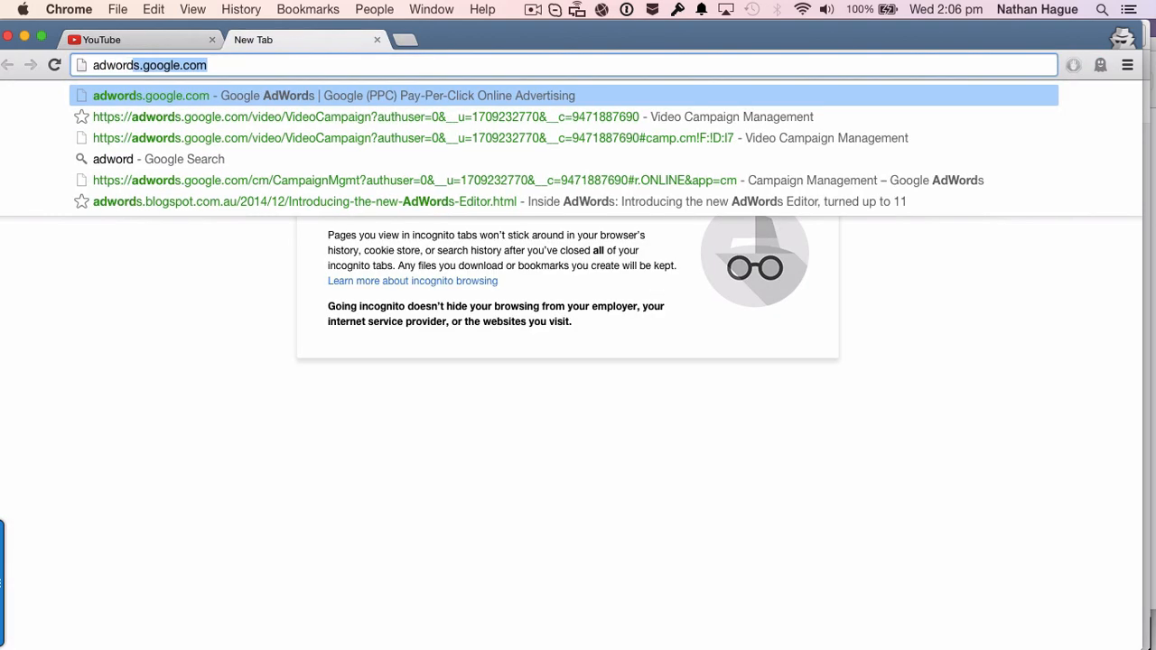
{"action": "type", "text": "s.google.com"}
{"action": "key", "text": "Return"}
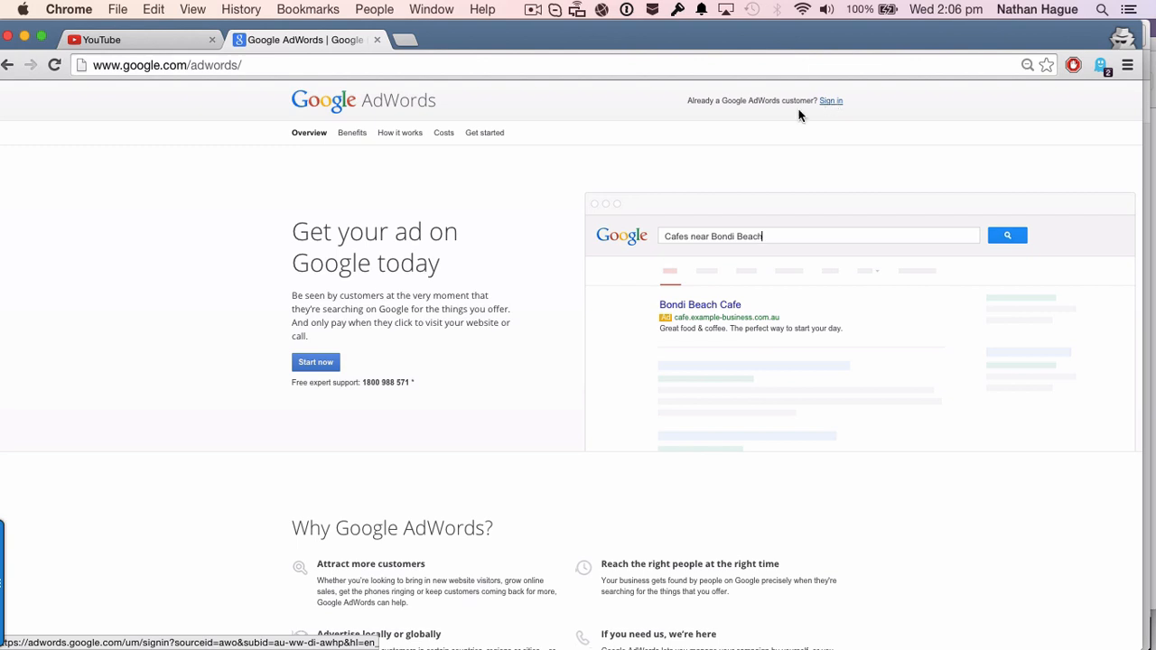
{"action": "left_click", "coordinate": [323, 365]}
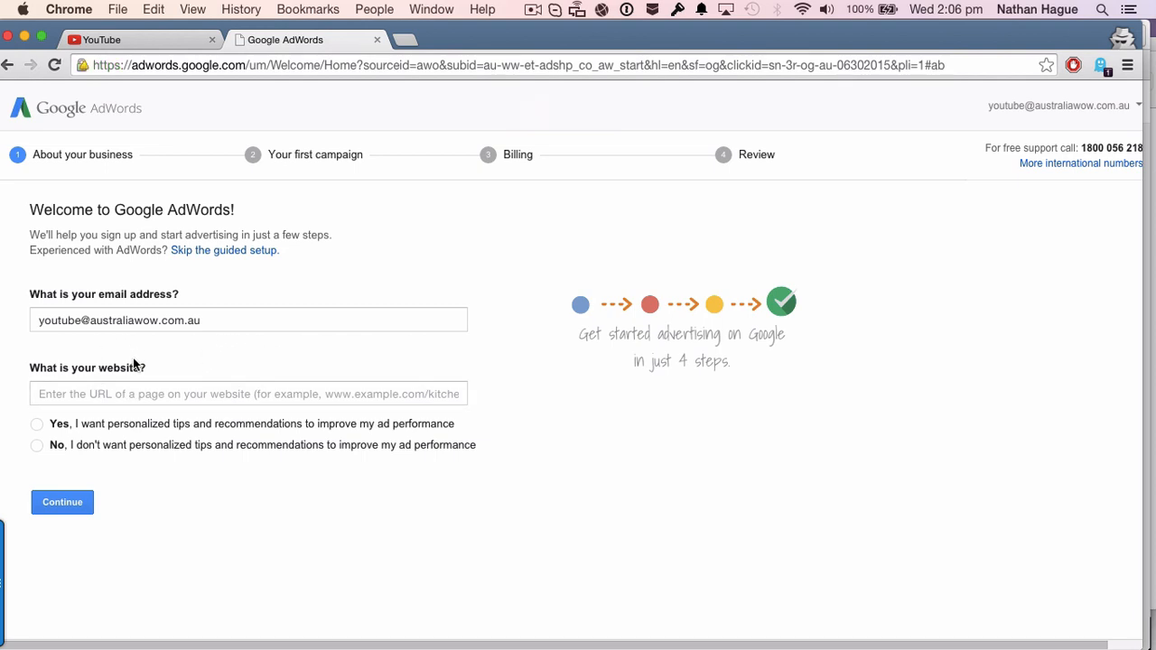
{"action": "left_click", "coordinate": [109, 394]}
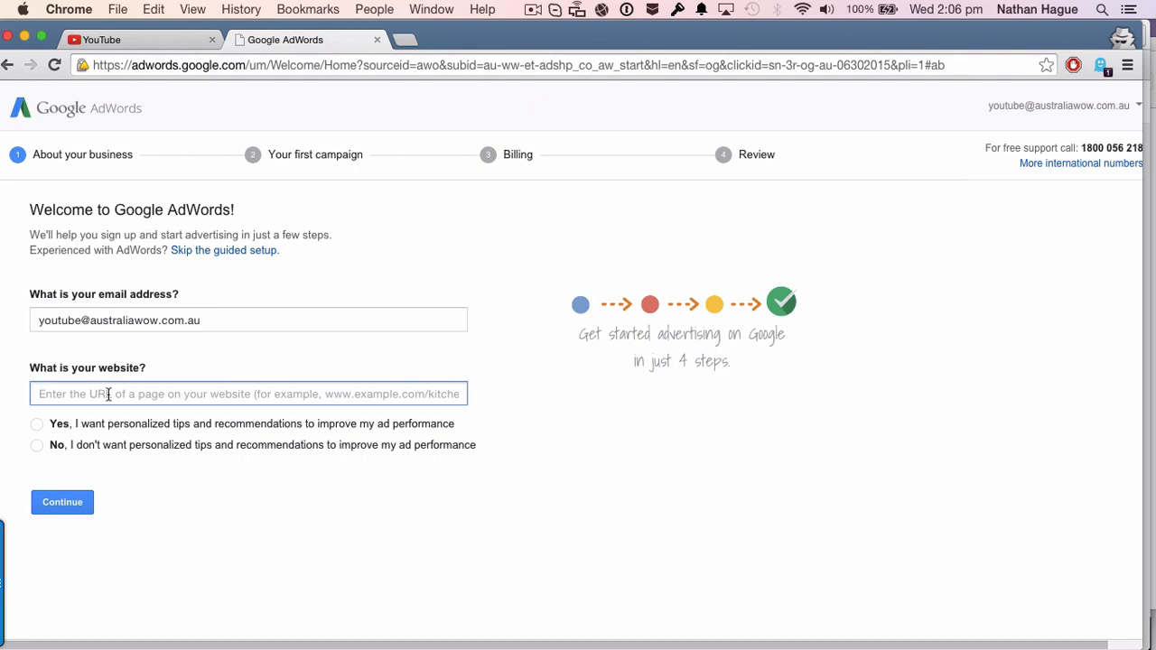
{"action": "type", "text": "www."}
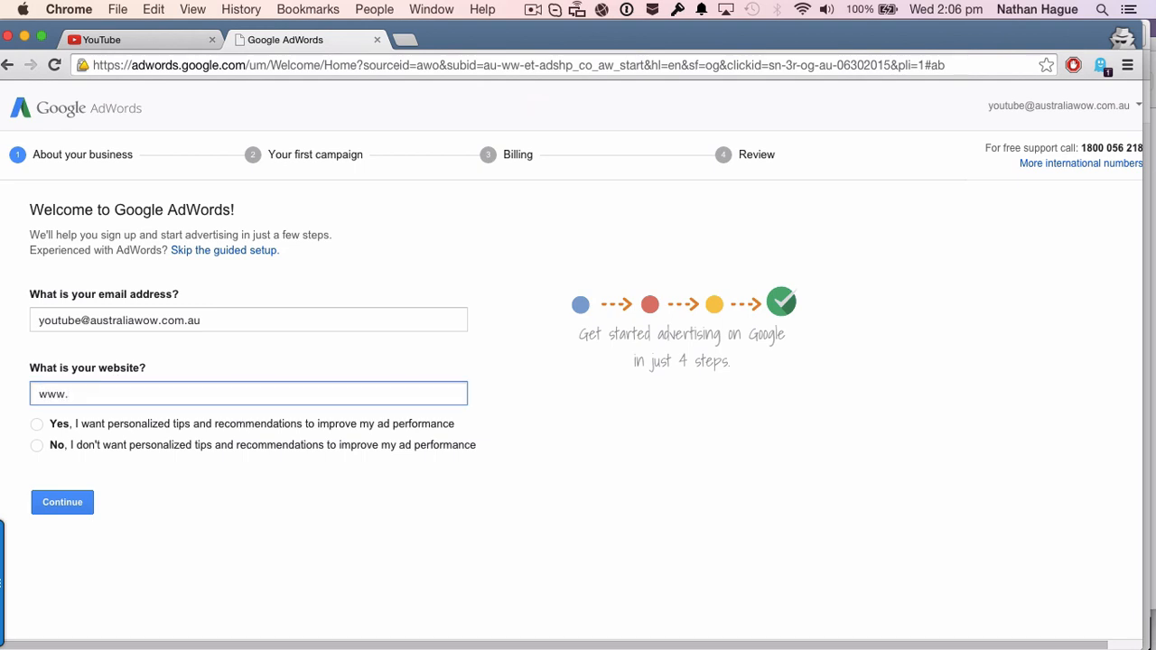
{"action": "type", "text": "testnathan.com"}
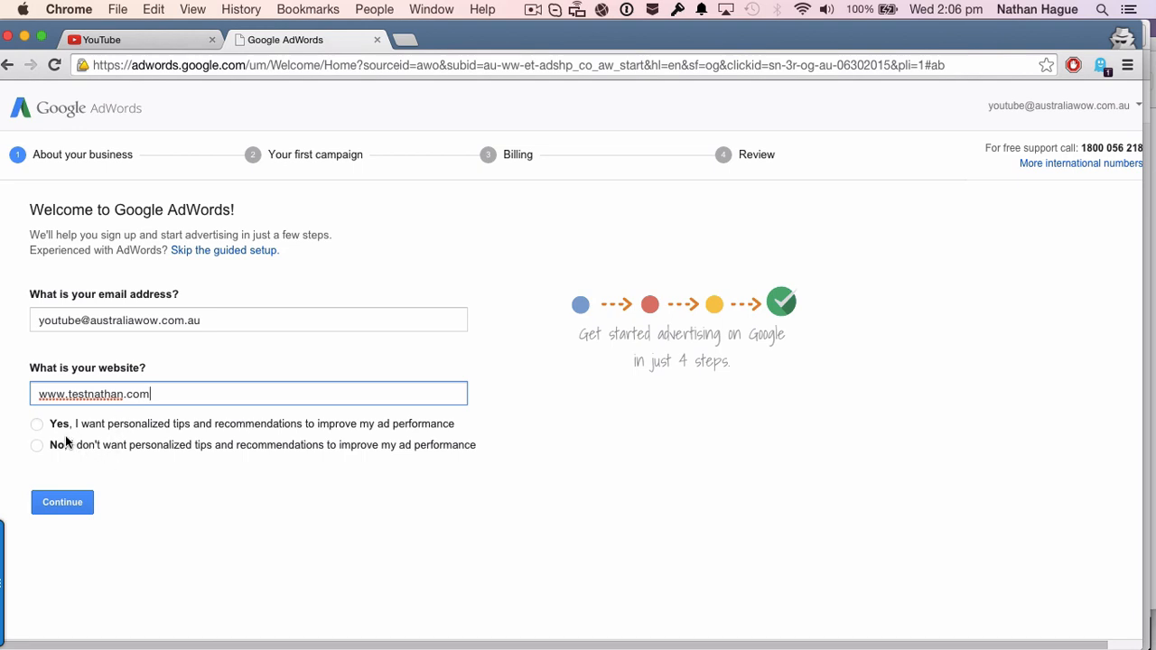
{"action": "left_click", "coordinate": [37, 425]}
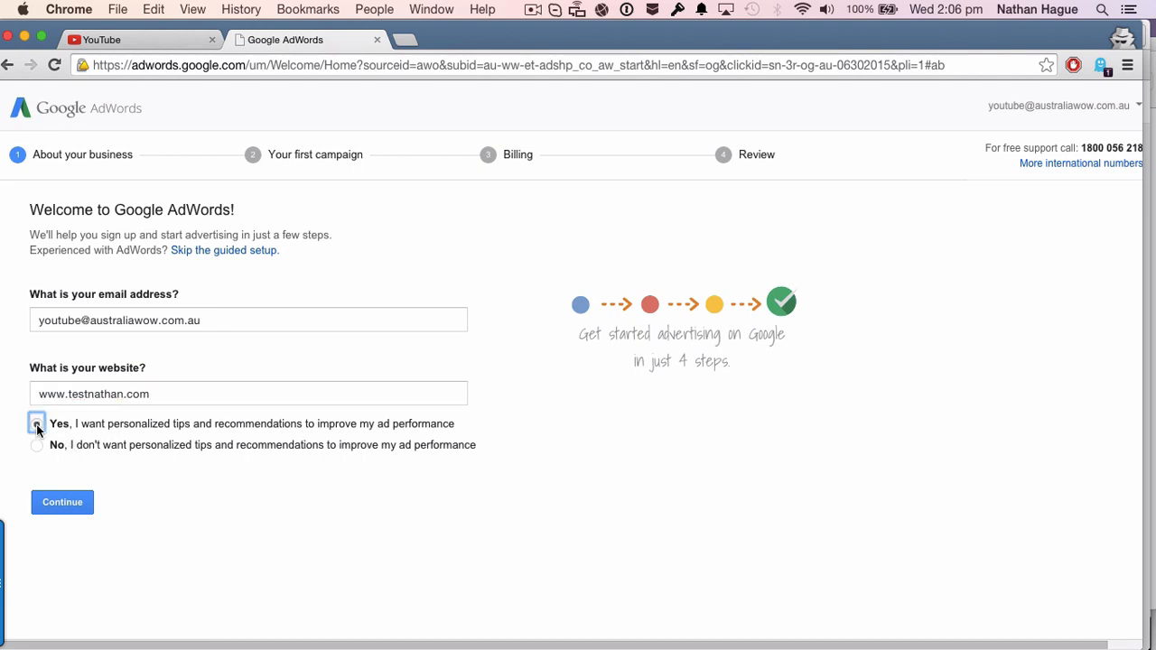
{"action": "left_click", "coordinate": [70, 504]}
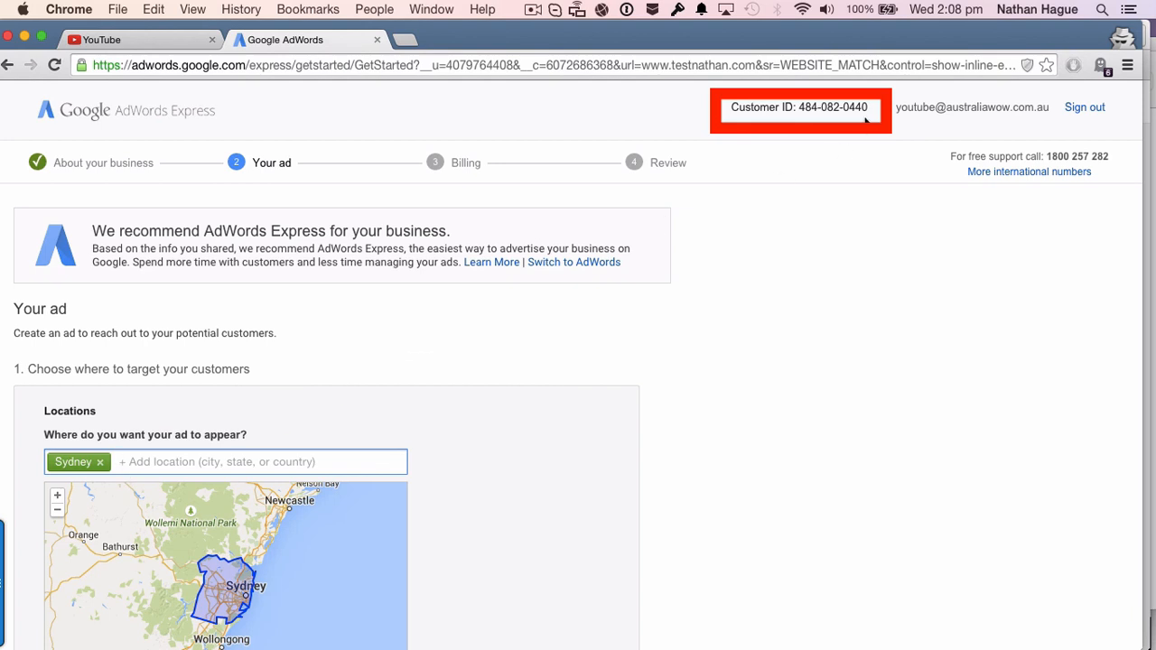
- Copy the AdWords customer ID and return to the YouTube linking dialog
{"action": "left_click_drag", "start_coordinate": [868, 107], "coordinate": [799, 109]}
{"action": "key", "text": "super+c"}
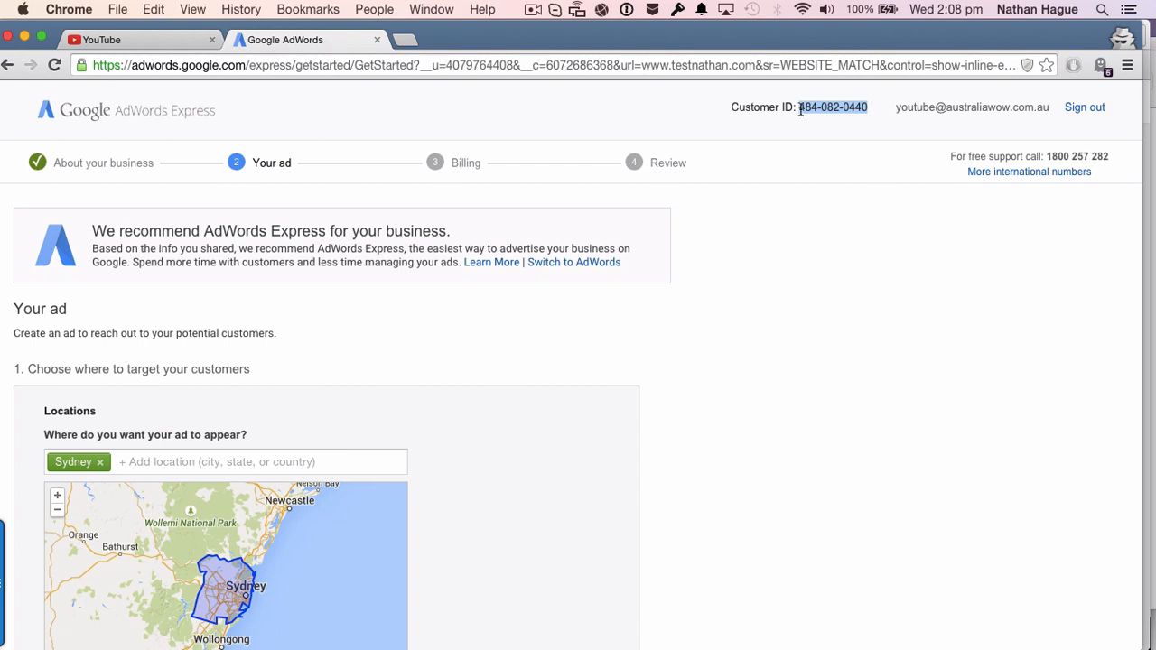
{"action": "left_click", "coordinate": [152, 38]}
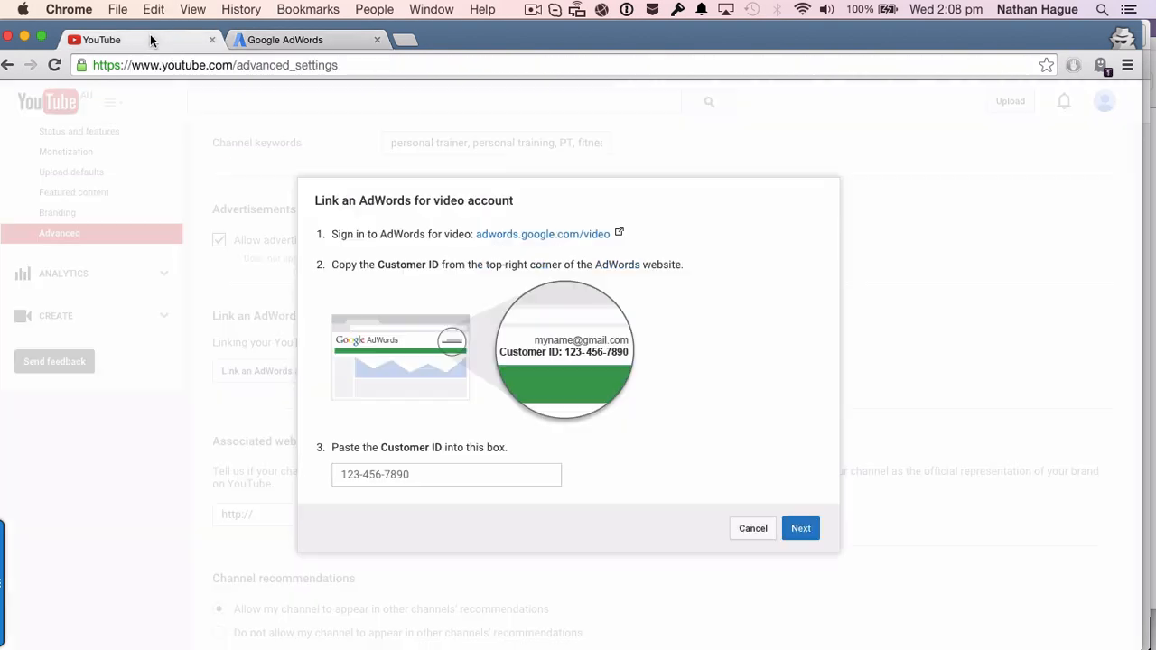
- Paste the customer ID, name the linked account 'testnathan.com', and finish with all permissions
{"action": "left_click", "coordinate": [408, 483]}
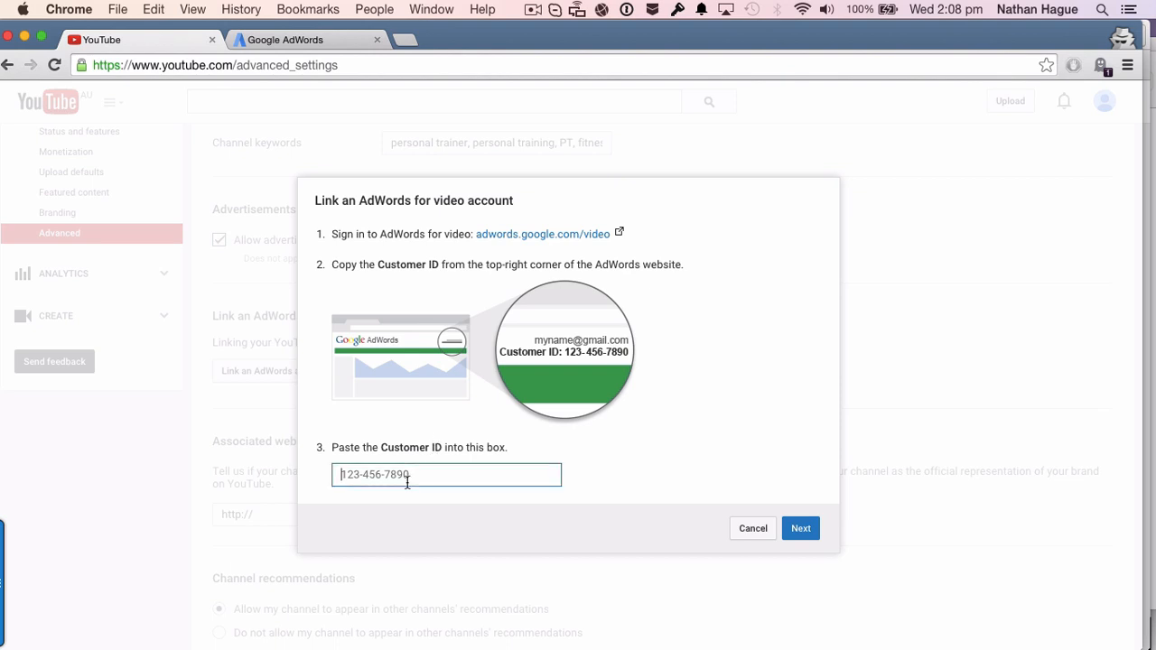
{"action": "key", "text": "super+v"}
{"action": "left_click", "coordinate": [800, 528]}
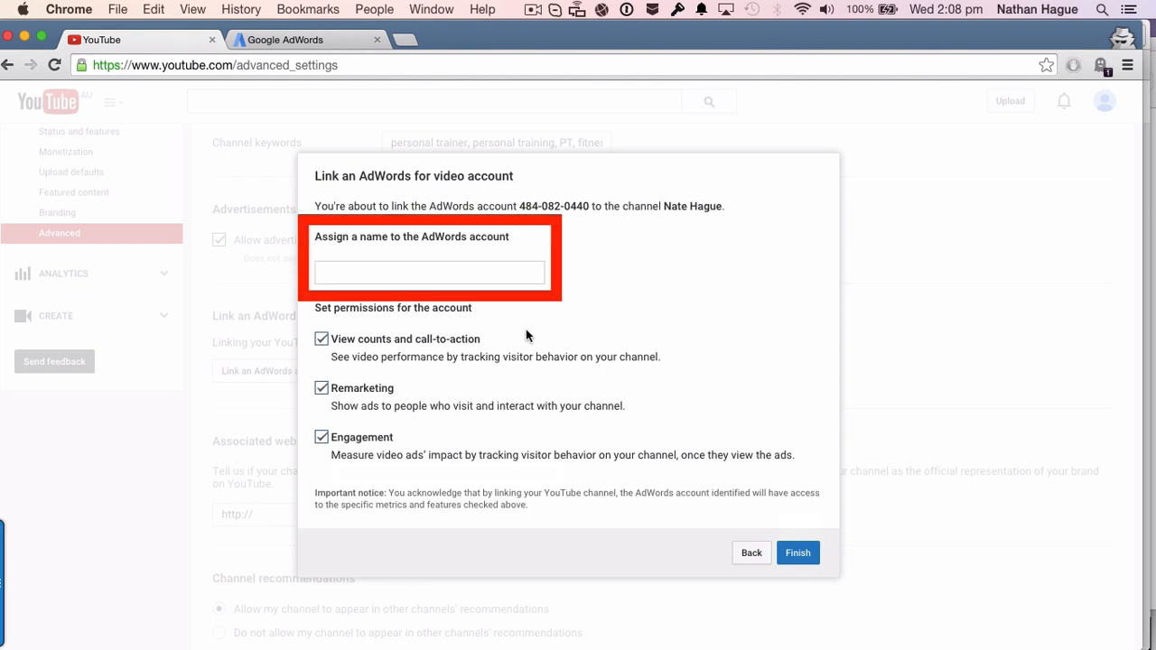
{"action": "left_click", "coordinate": [447, 274]}
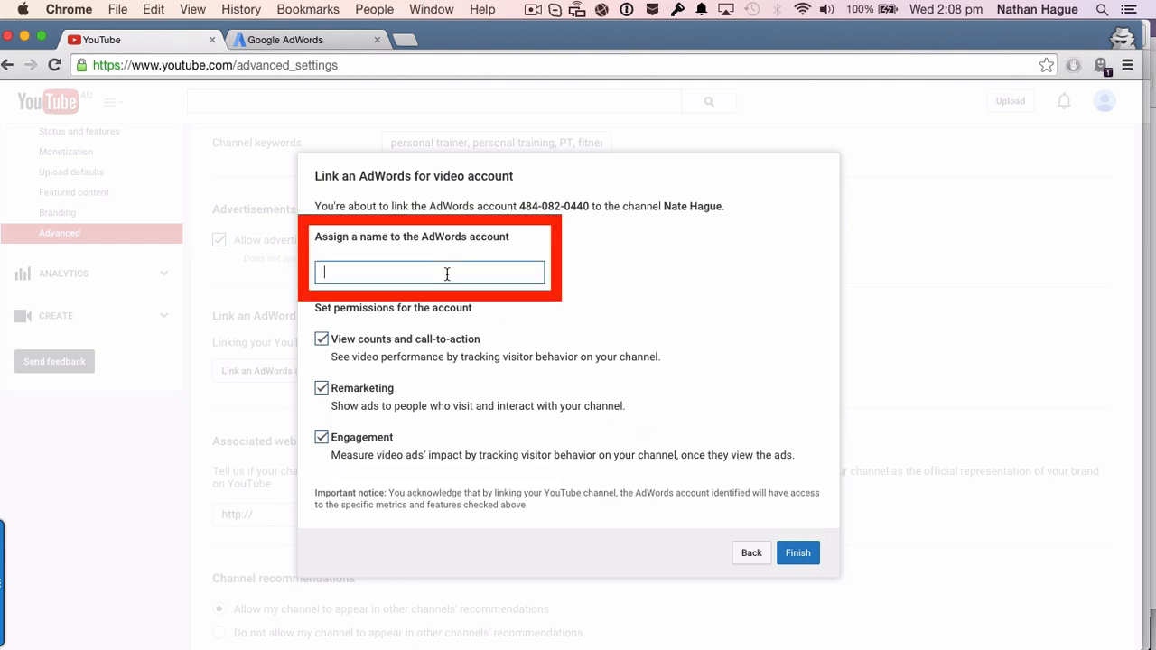
{"action": "type", "text": "t"}
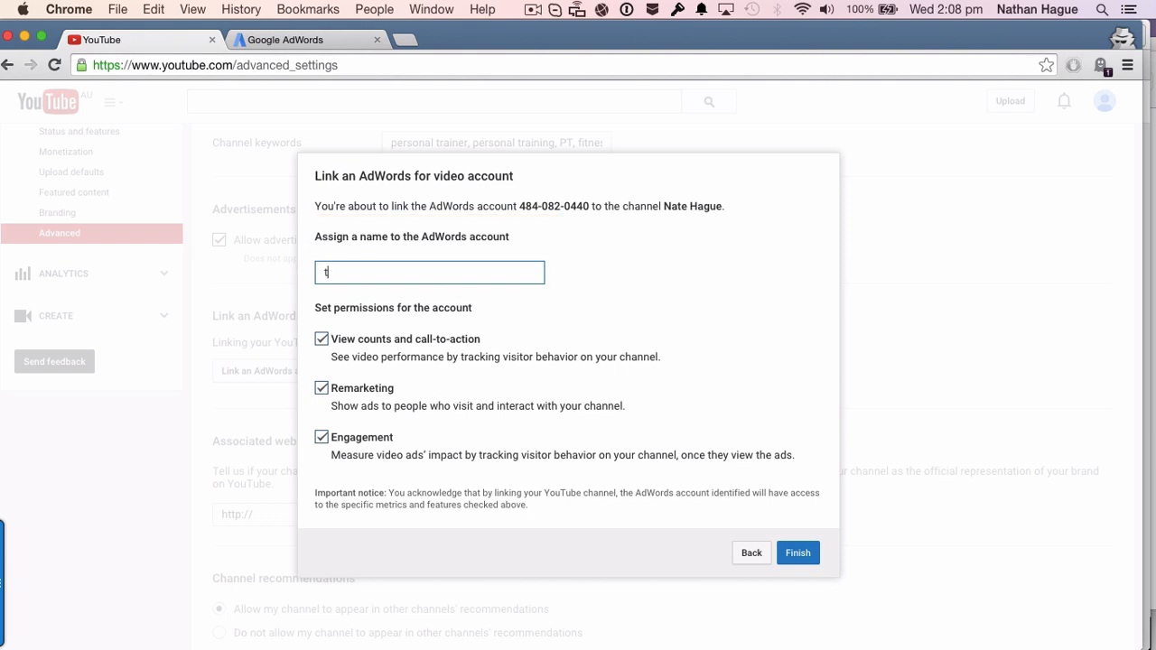
{"action": "type", "text": "estnathan.com"}
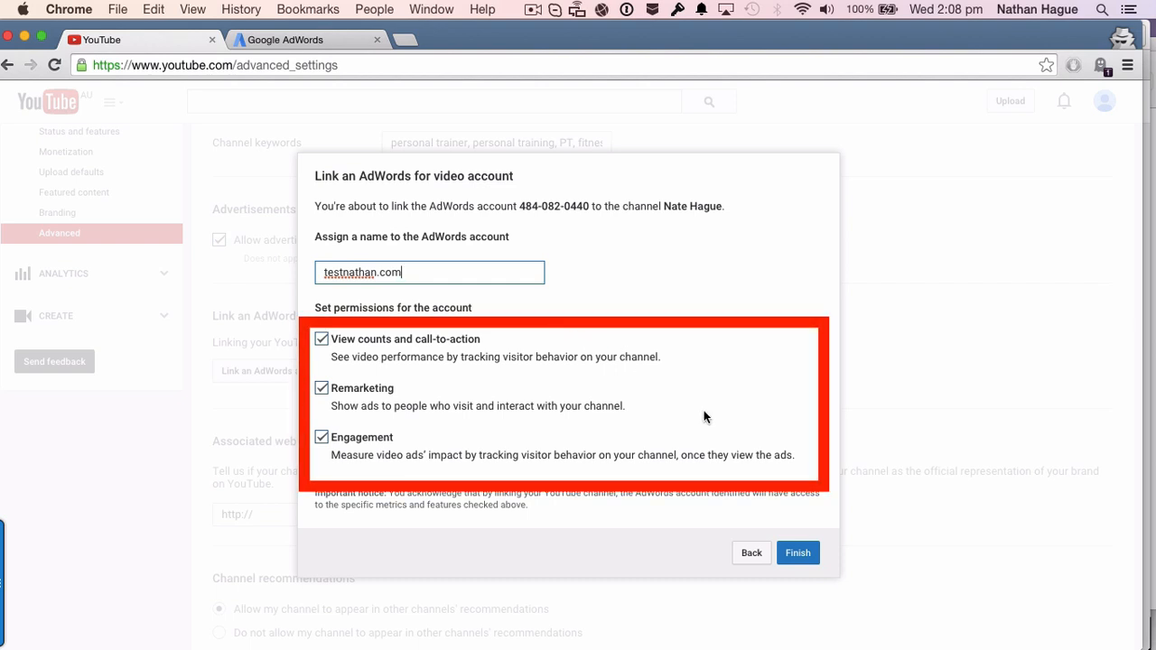
{"action": "left_click", "coordinate": [799, 552]}
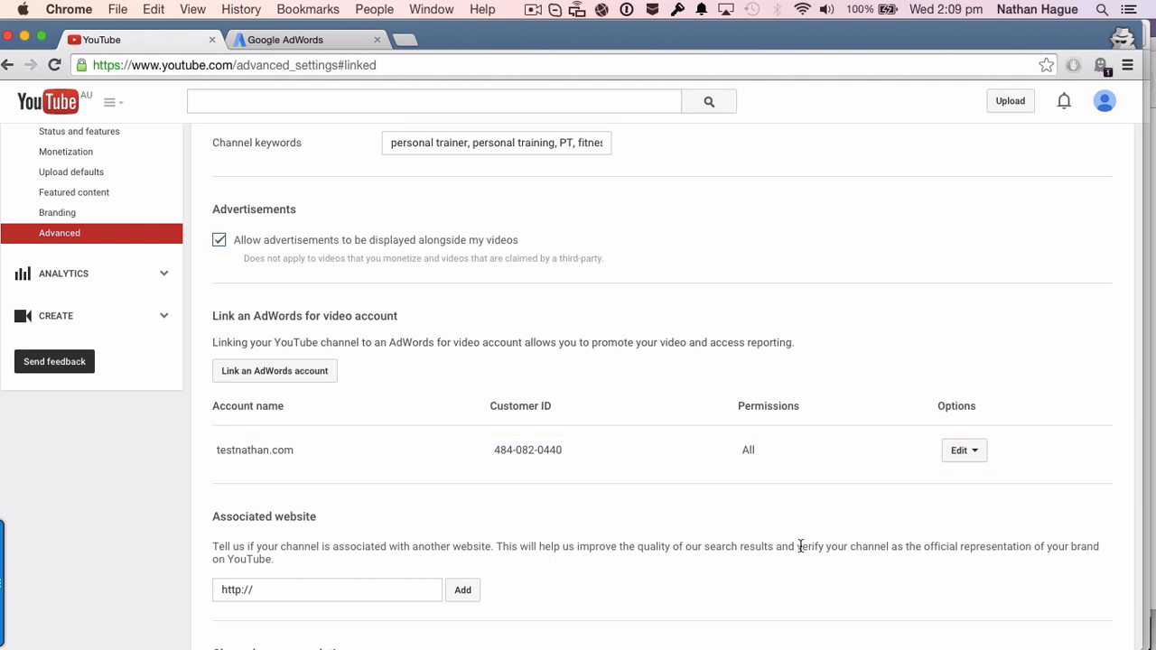
{"action": "scroll", "coordinate": [801, 547], "scroll_direction": "down", "scroll_amount": 5}
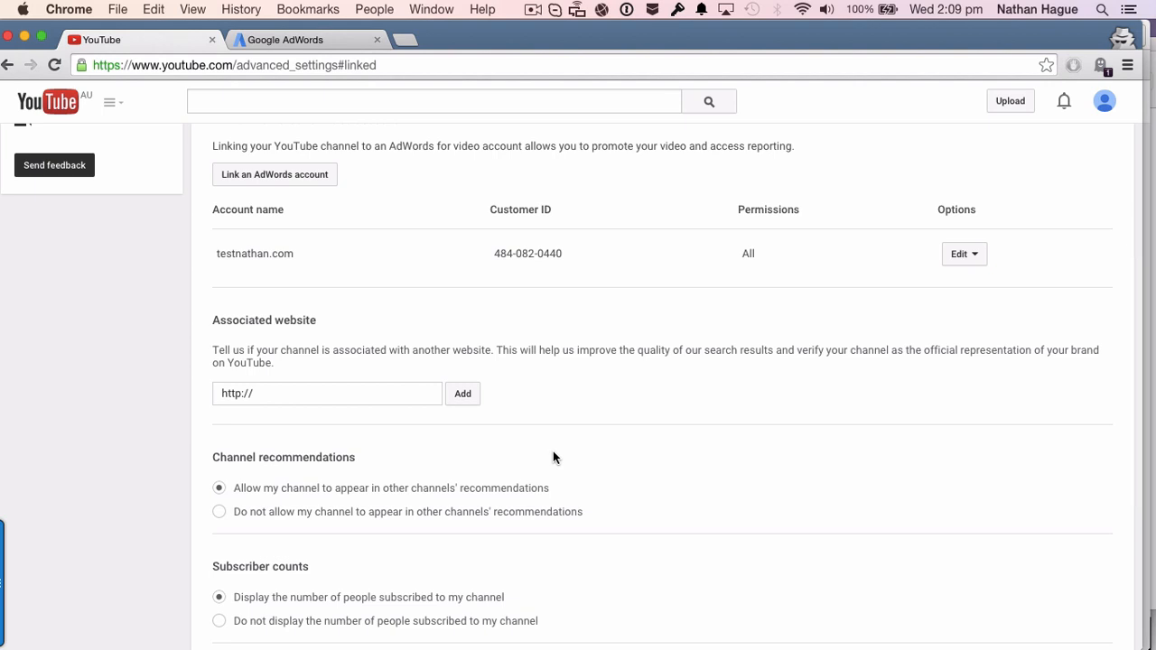
{"action": "left_click", "coordinate": [300, 393]}
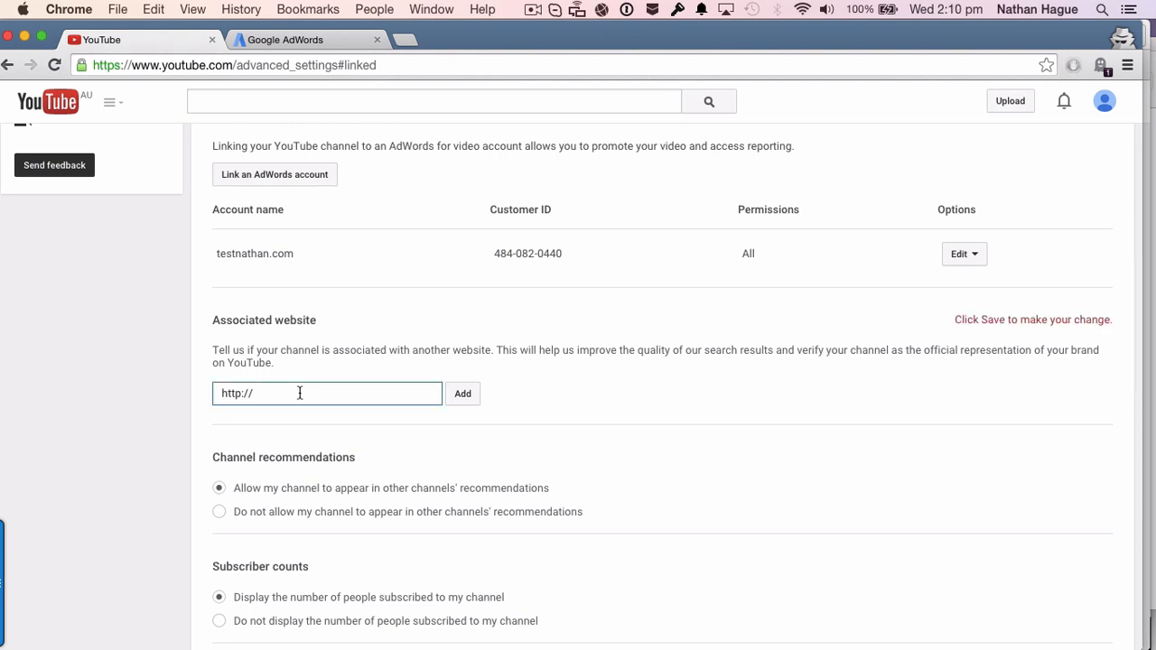
{"action": "type", "text": "www.testnathan.com"}
{"action": "left_click", "coordinate": [462, 395]}
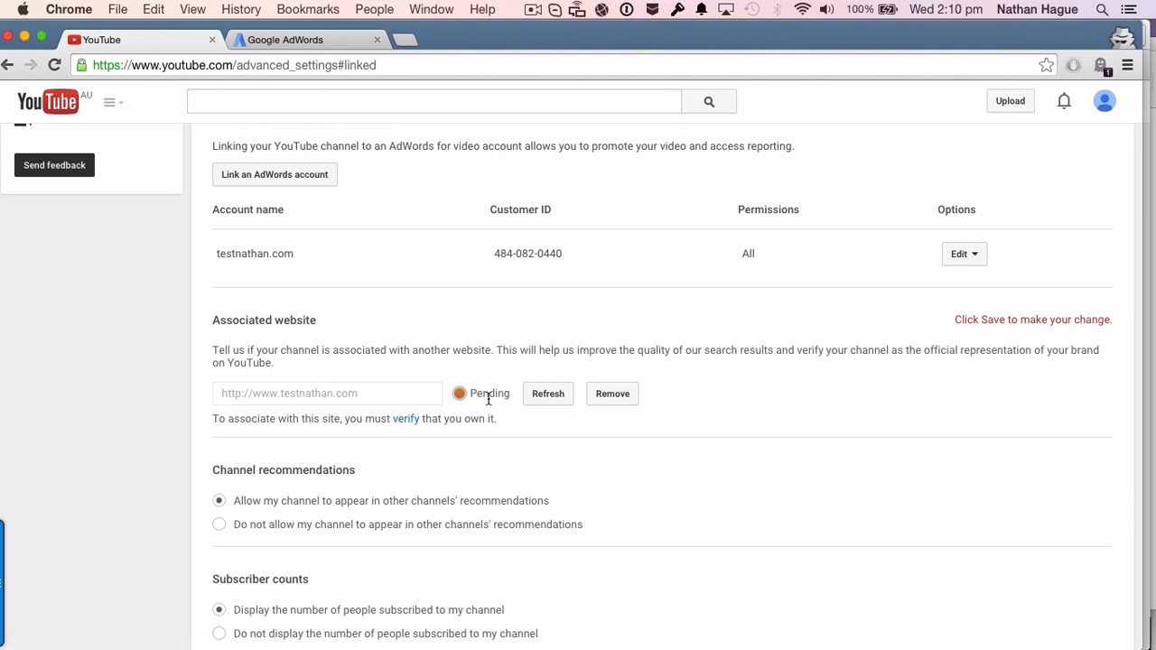
{"action": "scroll", "coordinate": [846, 408], "scroll_direction": "down", "scroll_amount": 5}
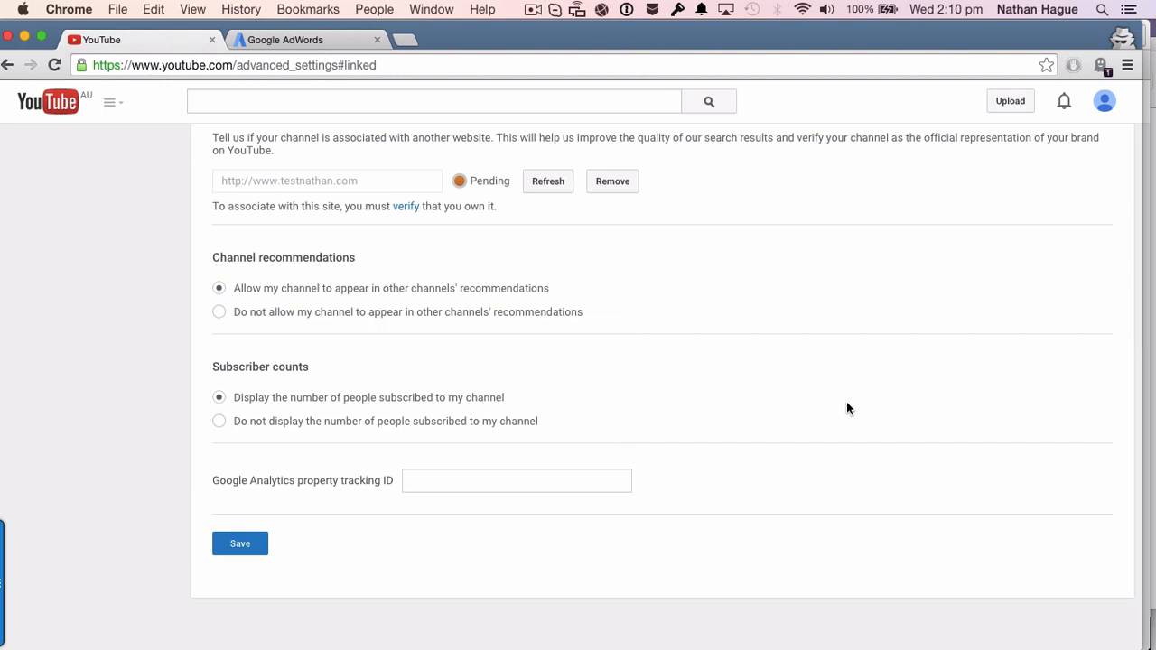
{"action": "left_click", "coordinate": [219, 422]}
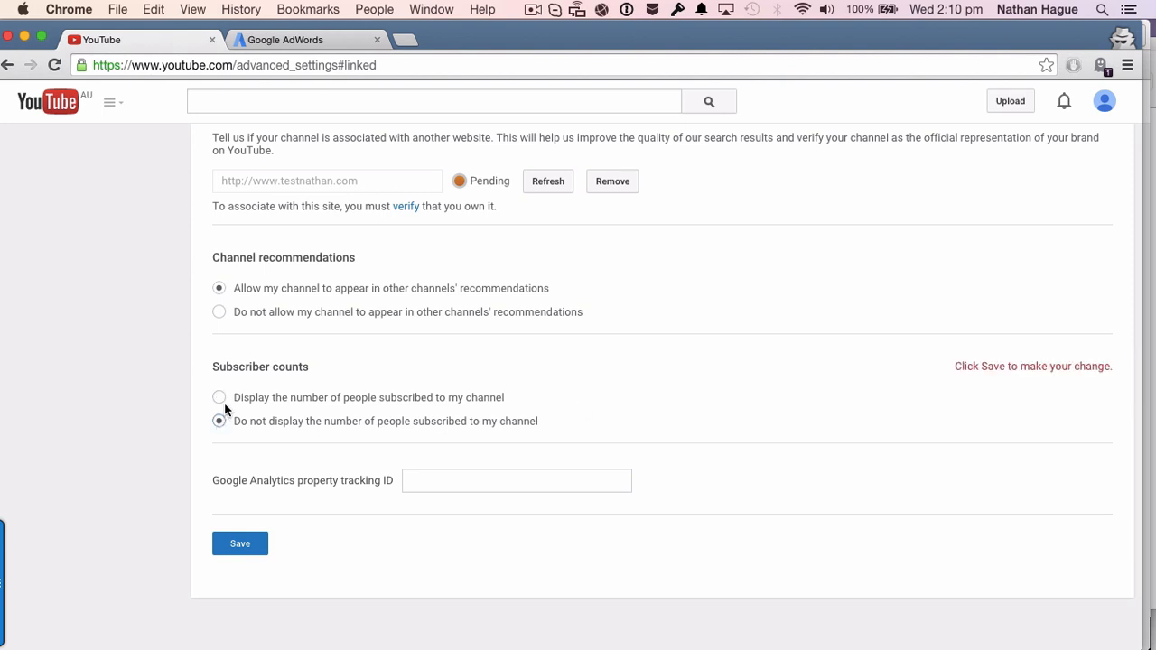
{"action": "left_click", "coordinate": [220, 399]}
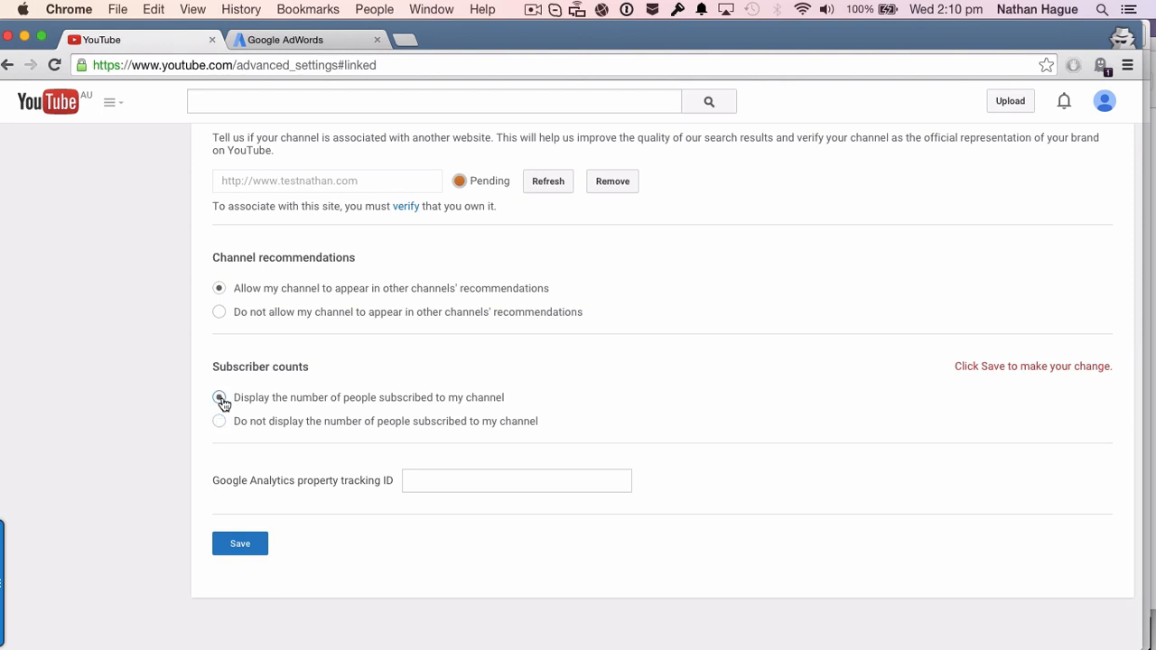
{"action": "left_click", "coordinate": [435, 488]}
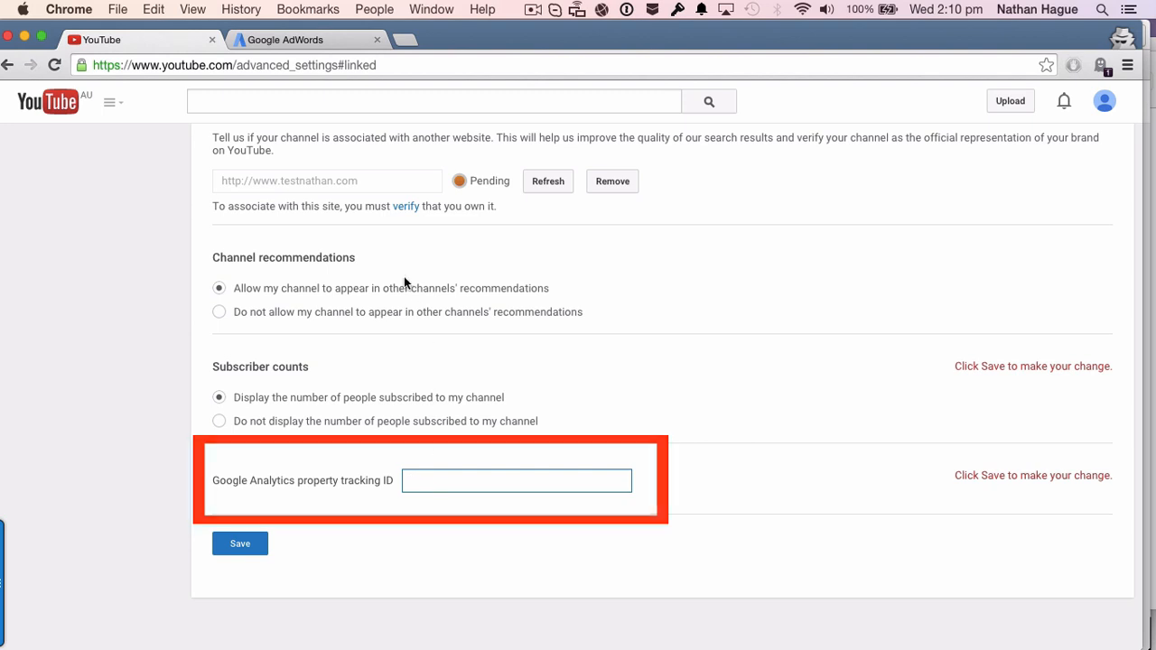
- Load google.com/analytics/ in a new browser tab and enter the Google Analytics account
{"action": "left_click", "coordinate": [404, 40]}
{"action": "type", "text": "gg"}
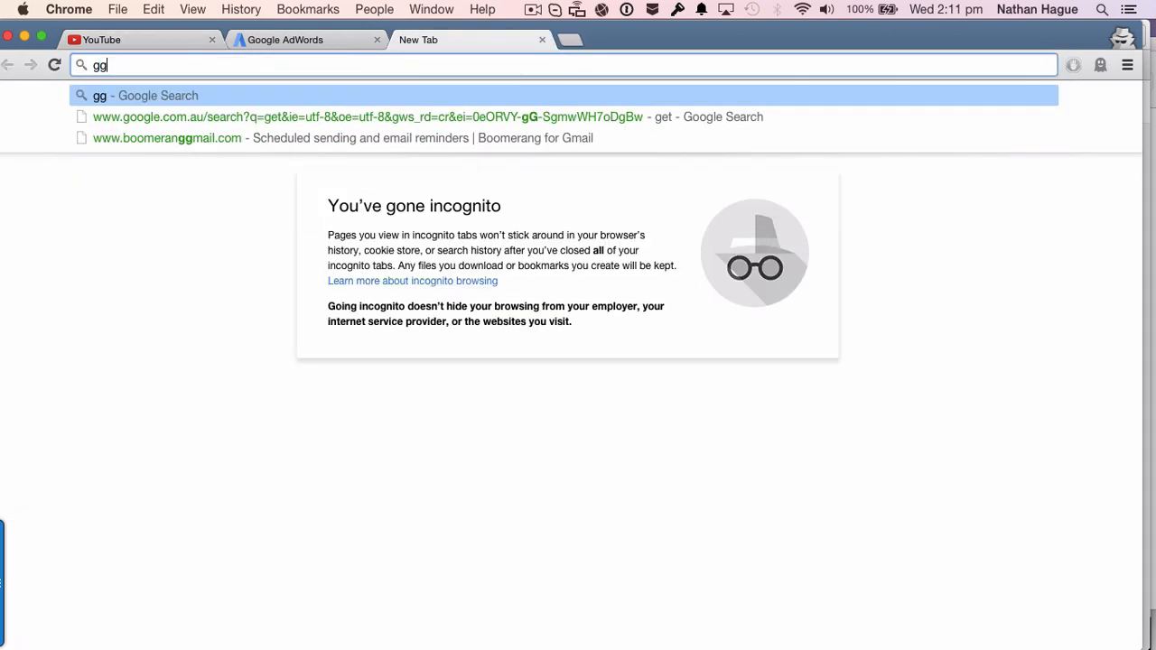
{"action": "key", "text": "BackSpace"}
{"action": "type", "text": "oogl"}
{"action": "key", "text": "BackSpace"}
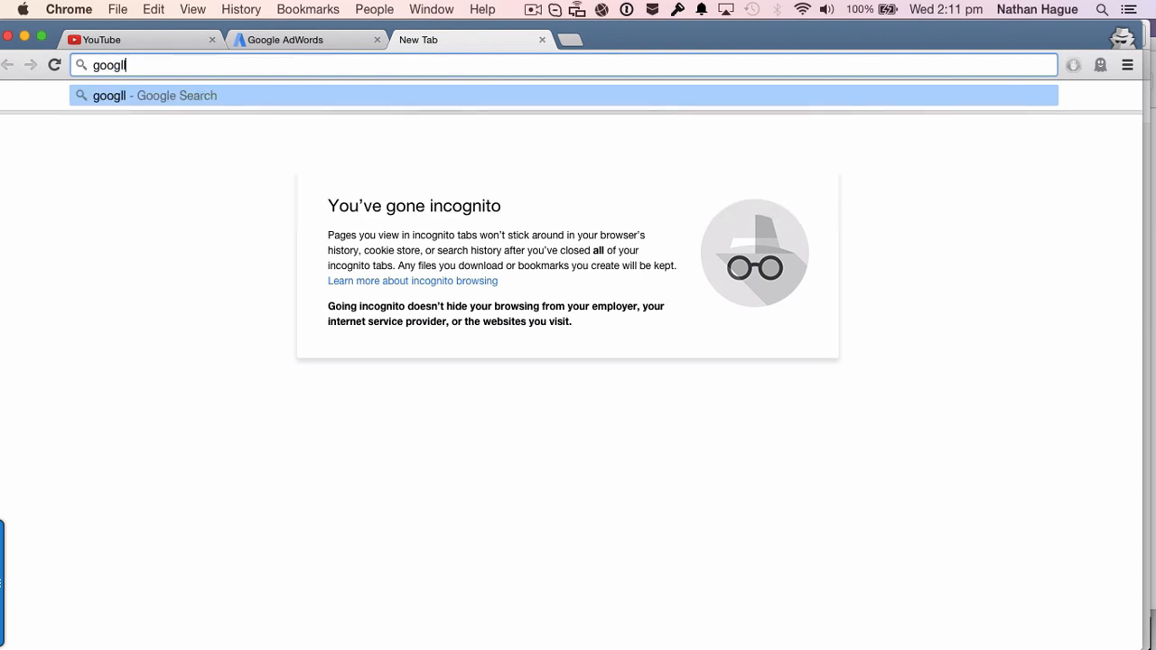
{"action": "type", "text": "e"}
{"action": "key", "text": "BackSpace"}
{"action": "key", "text": "BackSpace"}
{"action": "type", "text": "e.com."}
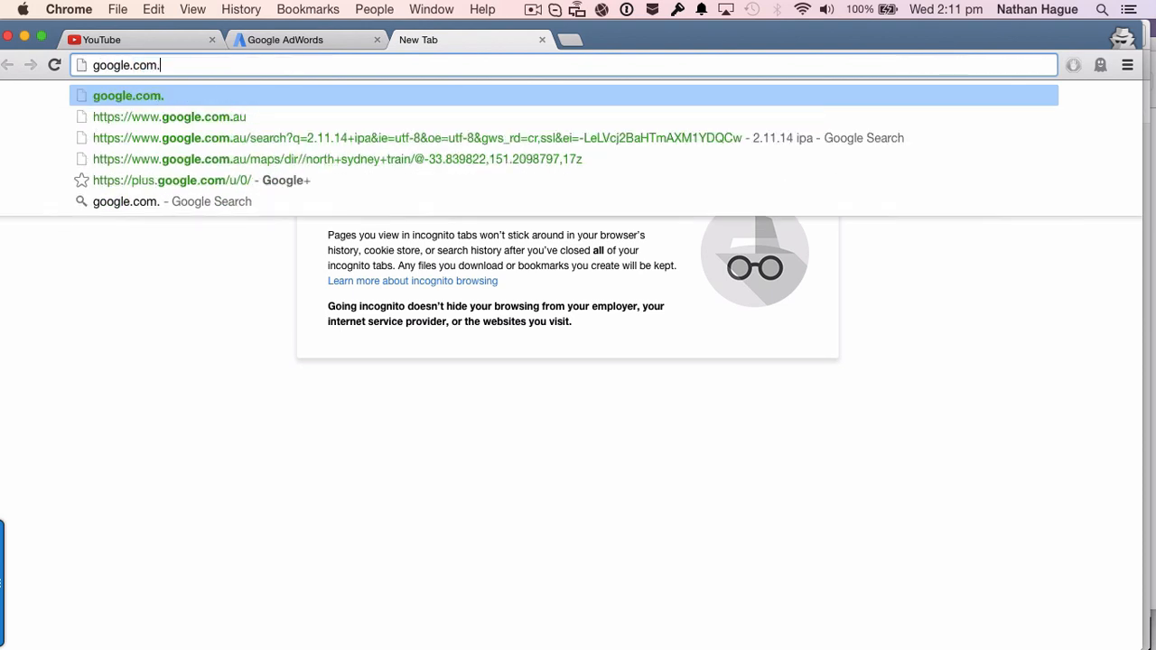
{"action": "key", "text": "BackSpace"}
{"action": "type", "text": "/an"}
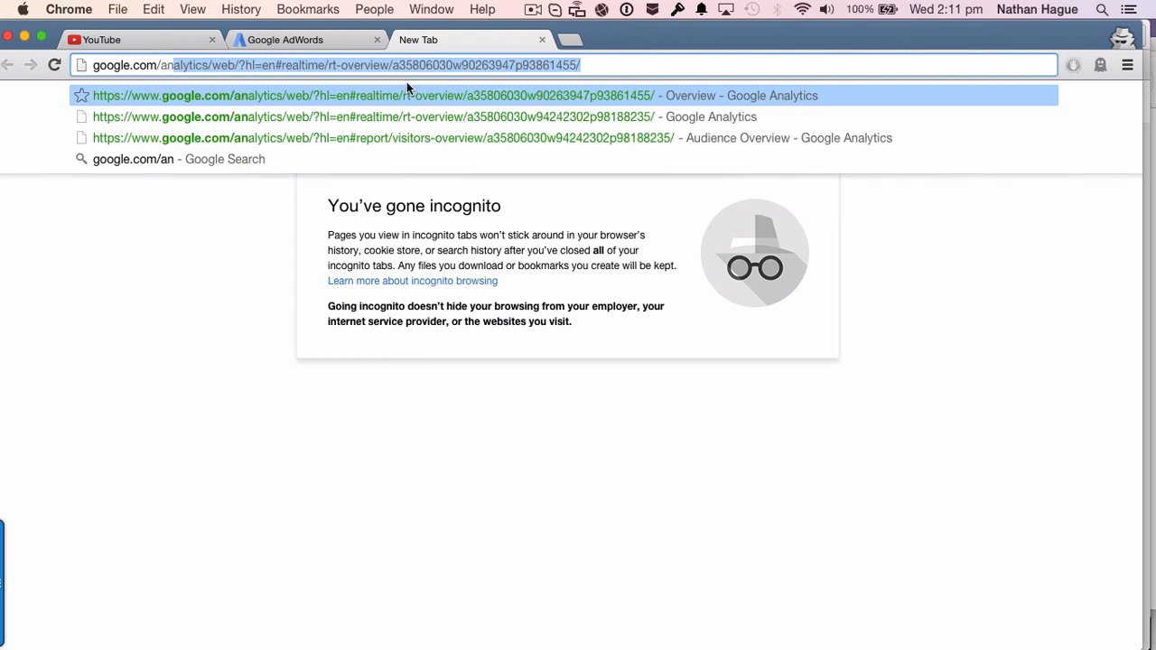
{"action": "type", "text": "alytics/"}
{"action": "key", "text": "Return"}
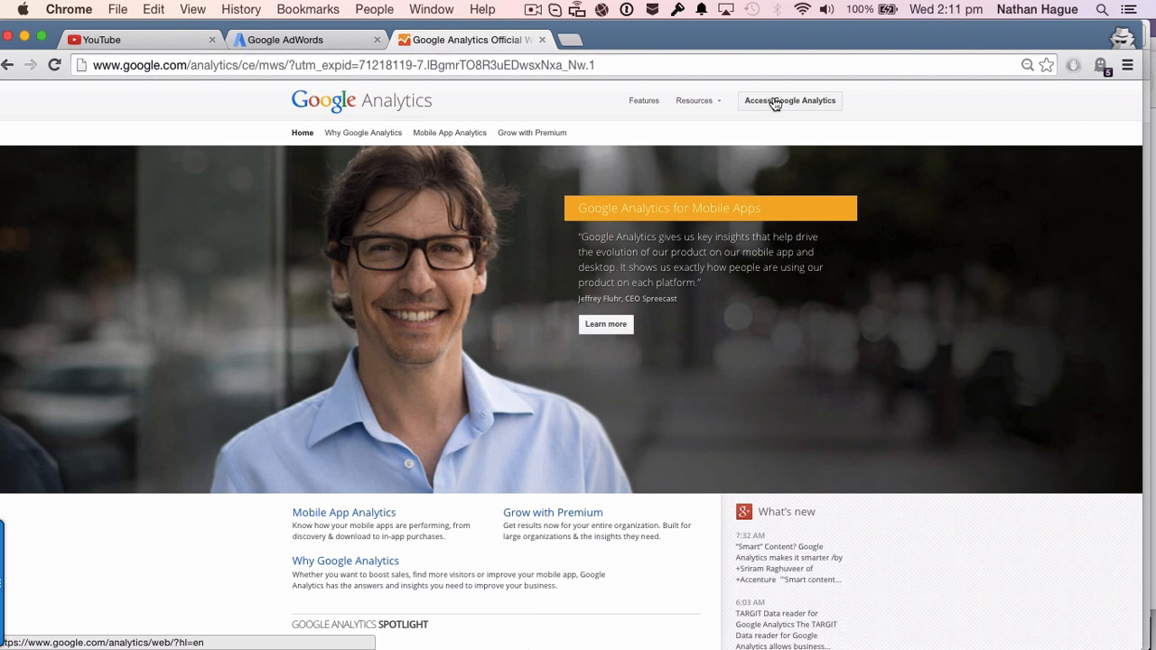
{"action": "left_click", "coordinate": [775, 102]}
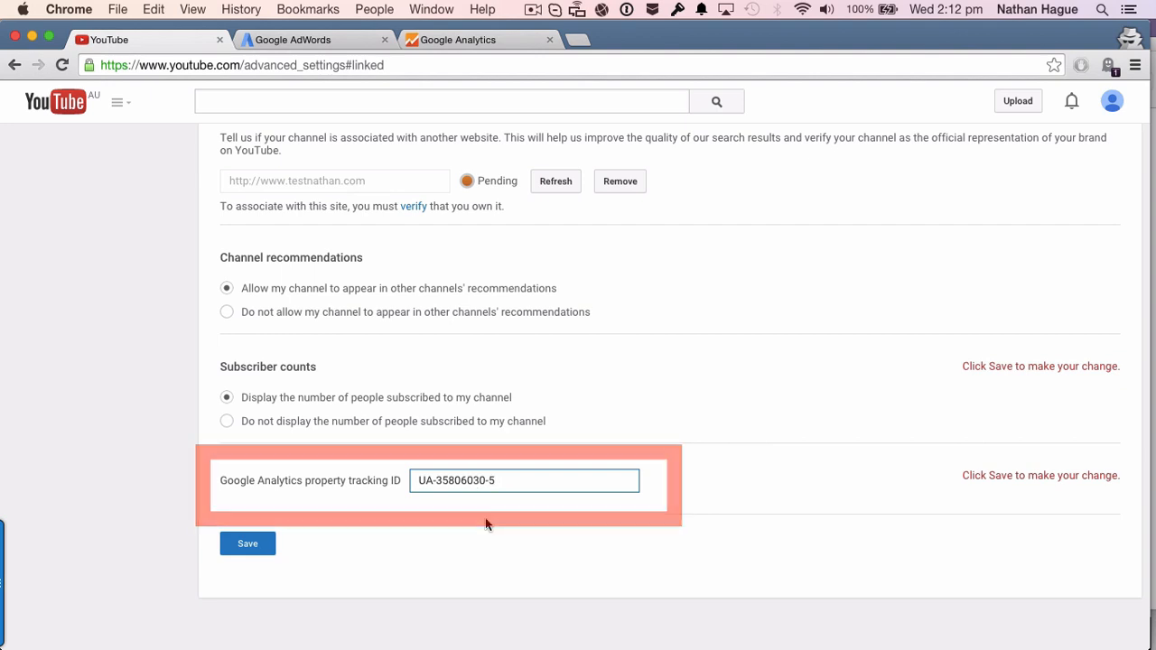
- Save the Advanced settings with the Analytics tracking ID and check the saved values
{"action": "left_click", "coordinate": [258, 543]}
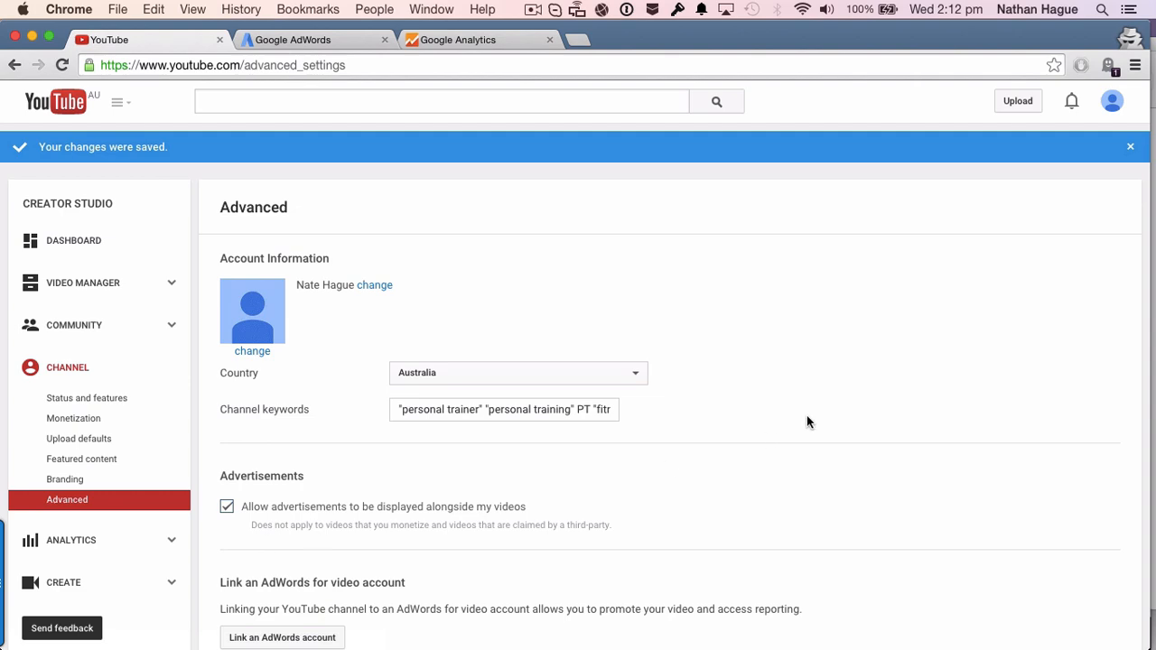
{"action": "scroll", "coordinate": [807, 422], "scroll_direction": "down", "scroll_amount": 5}
{"action": "scroll", "coordinate": [807, 422], "scroll_direction": "down", "scroll_amount": 4}
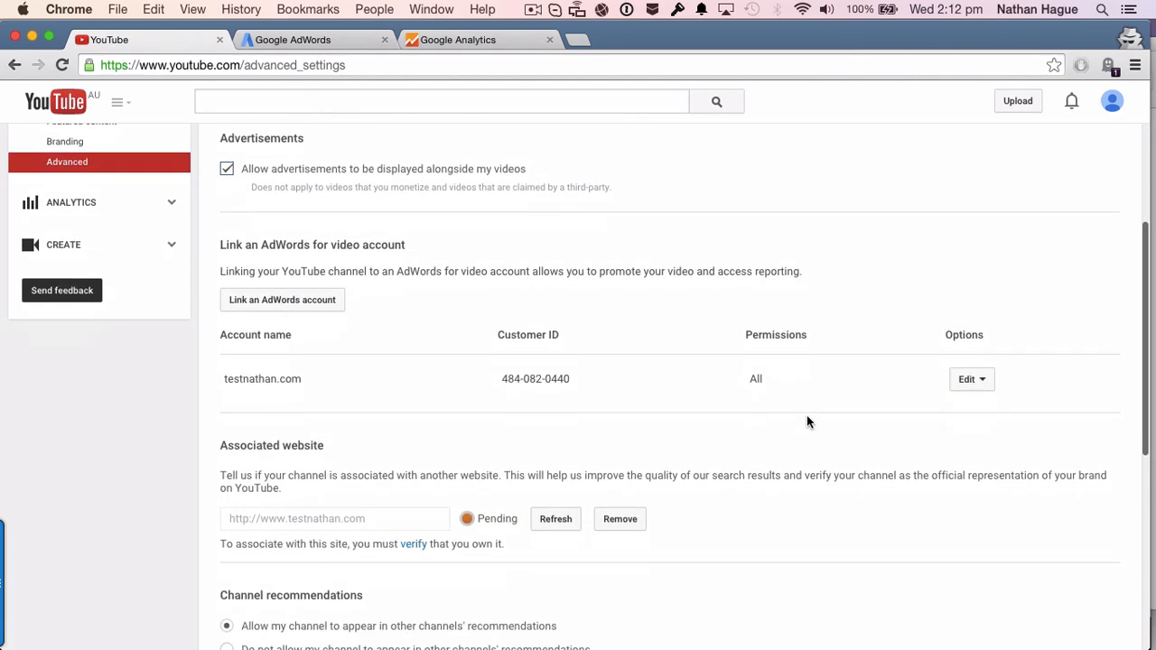
{"action": "scroll", "coordinate": [806, 421], "scroll_direction": "down", "scroll_amount": 1}
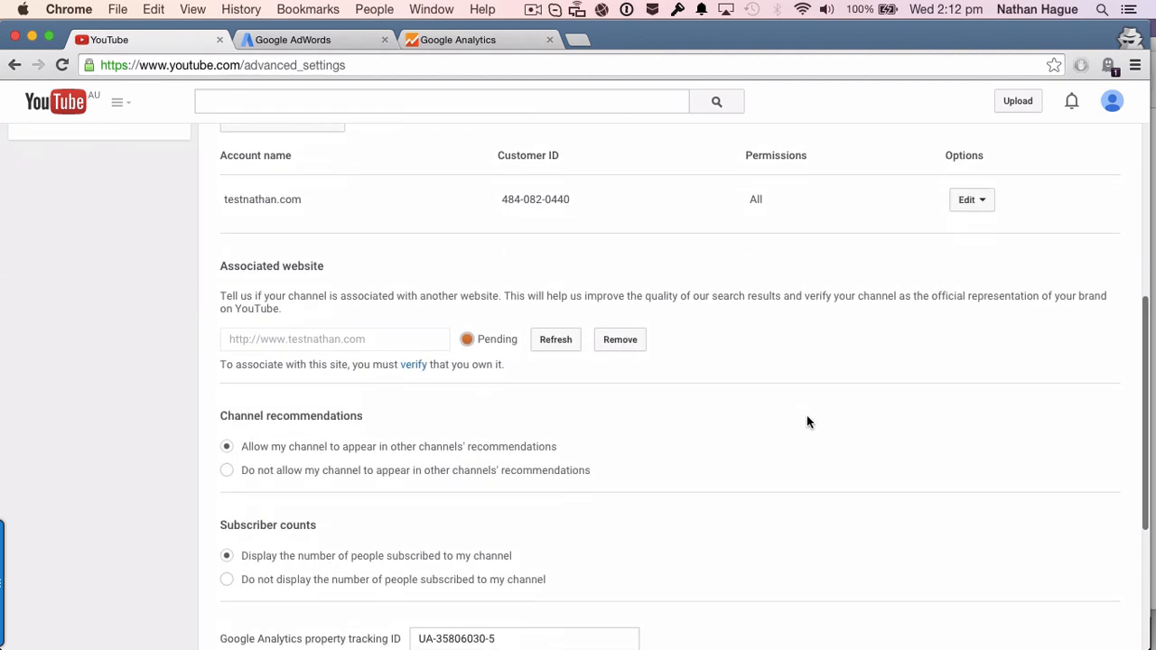
{"action": "scroll", "coordinate": [807, 422], "scroll_direction": "down", "scroll_amount": 3}
{"action": "scroll", "coordinate": [807, 416], "scroll_direction": "up", "scroll_amount": 12}
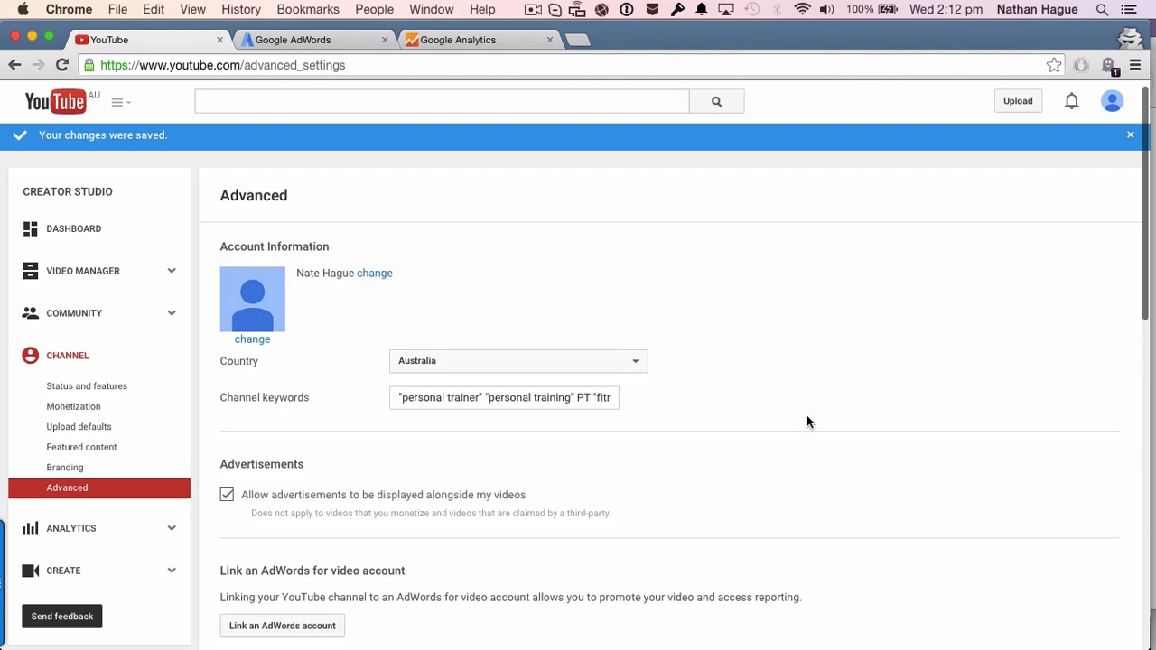
- On Upload defaults, set the category to Howto & Style and keep the Standard YouTube License
{"action": "left_click", "coordinate": [79, 428]}
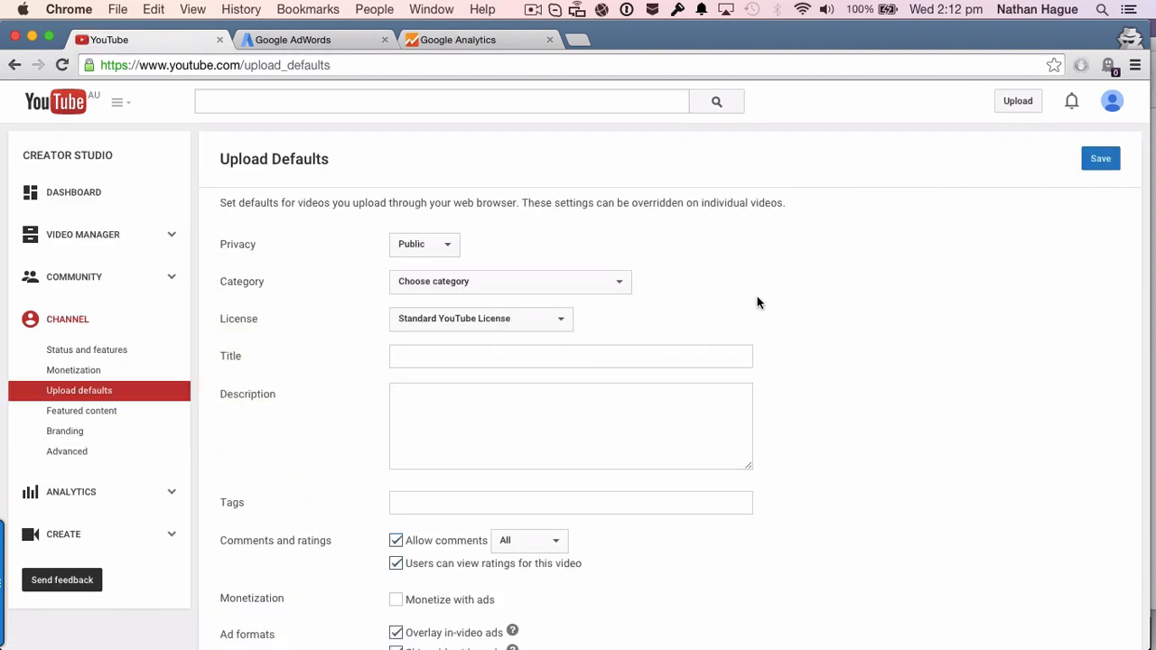
{"action": "scroll", "coordinate": [921, 348], "scroll_direction": "down", "scroll_amount": 2}
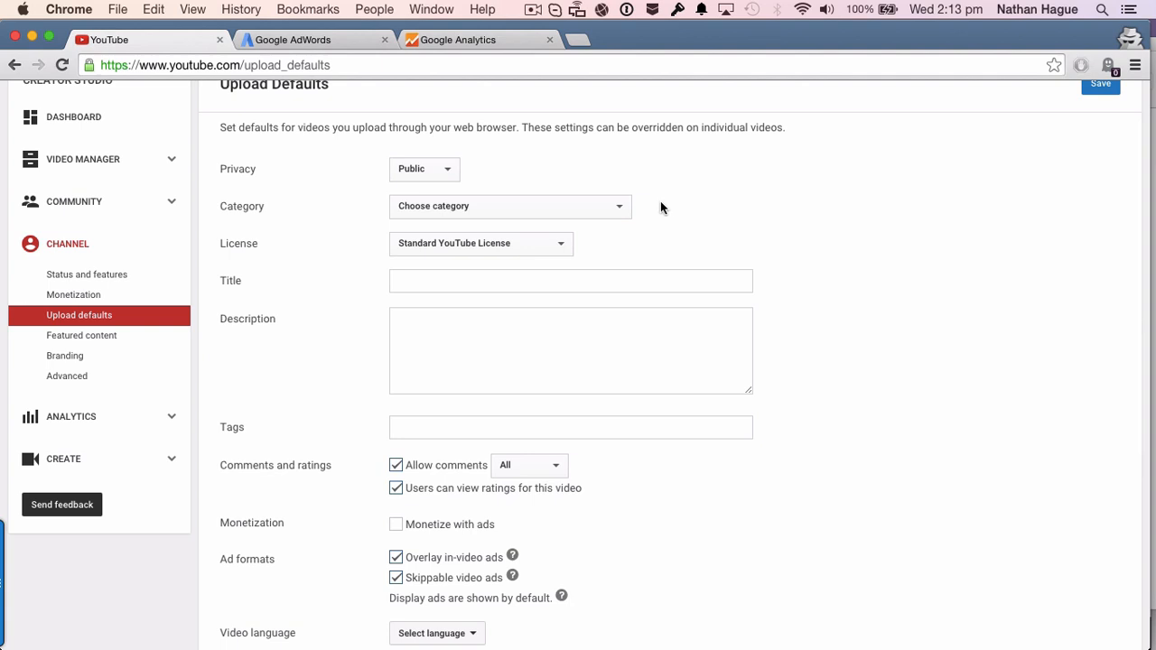
{"action": "left_click", "coordinate": [616, 208]}
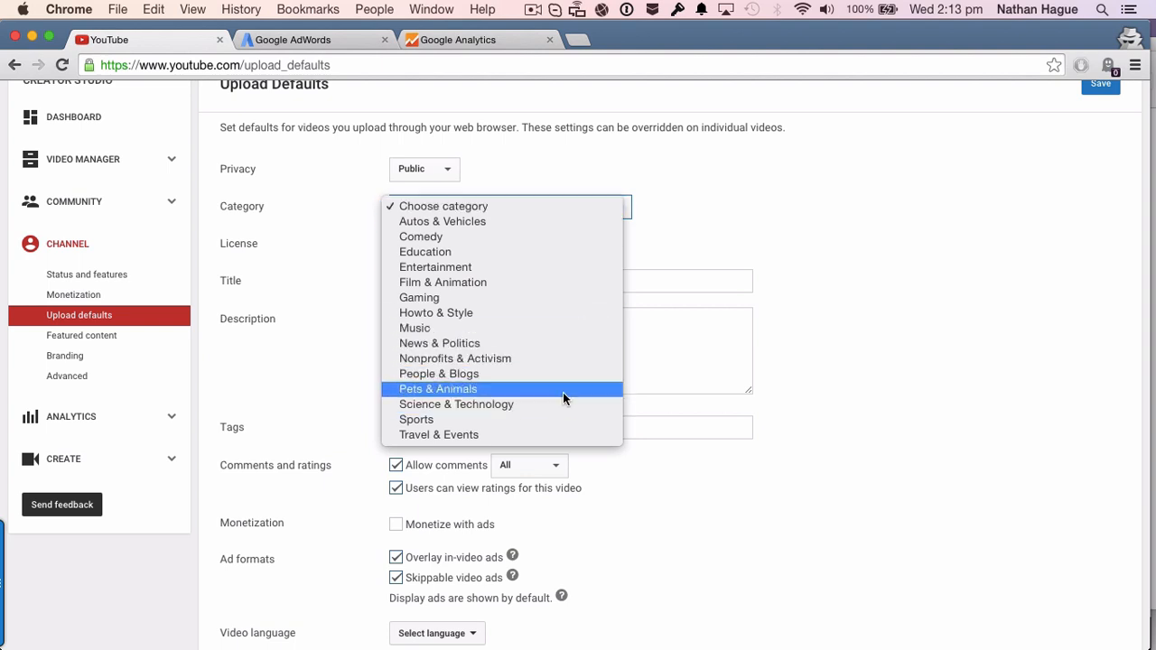
{"action": "left_click", "coordinate": [436, 314]}
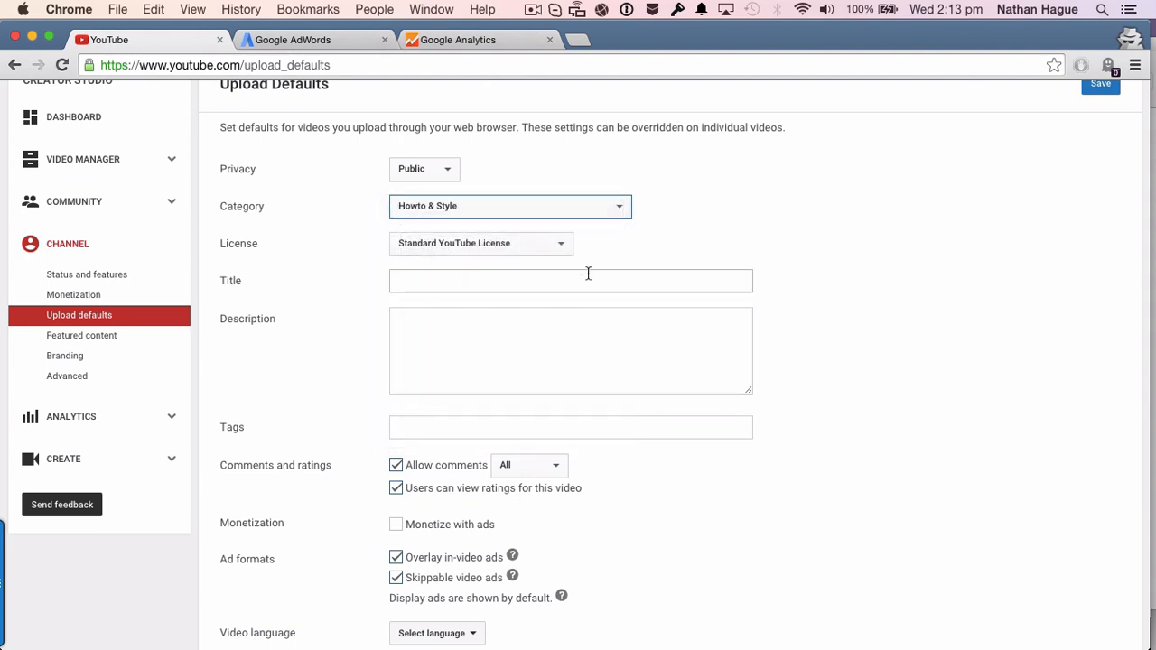
{"action": "left_click", "coordinate": [553, 244]}
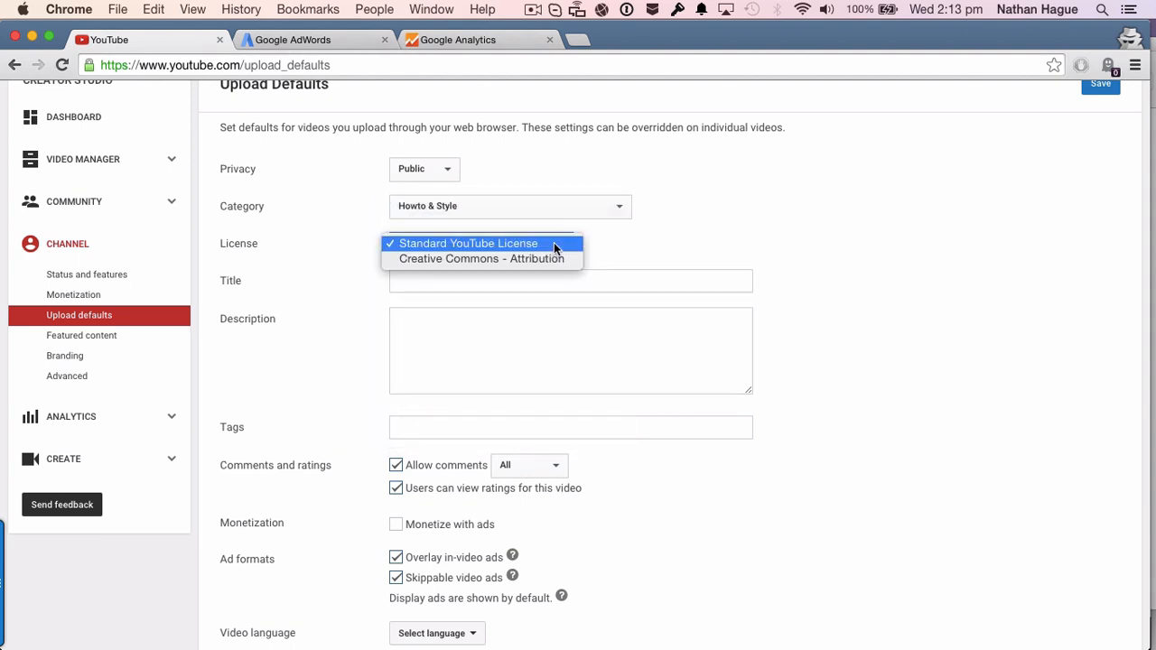
{"action": "left_click", "coordinate": [704, 233]}
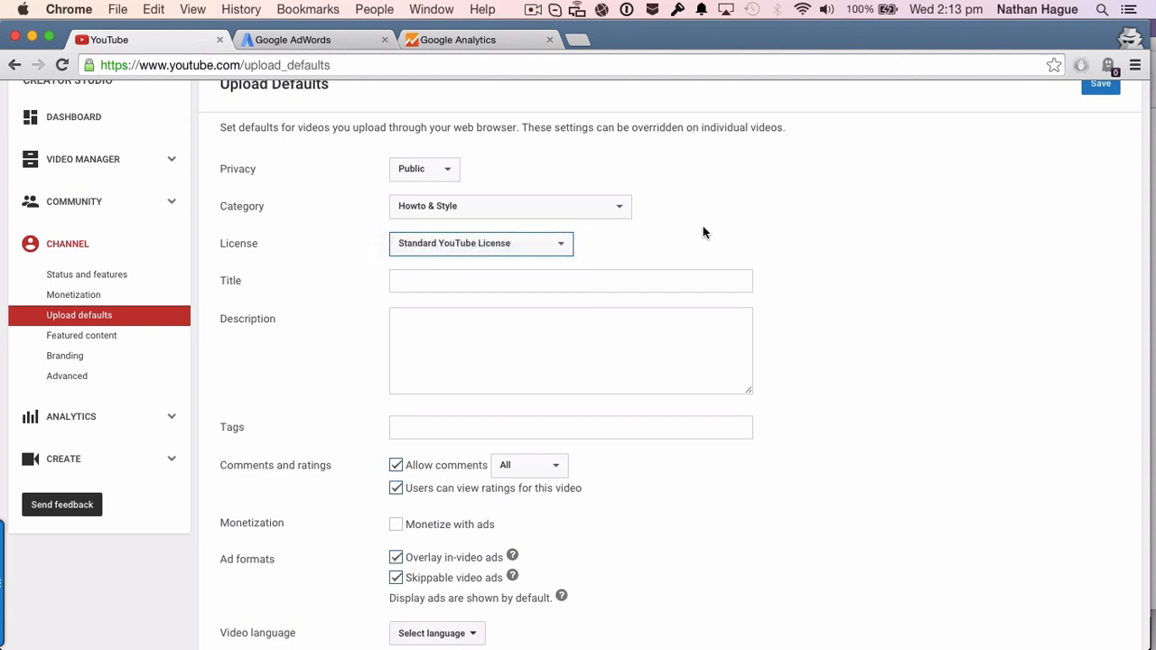
{"action": "left_click", "coordinate": [763, 238]}
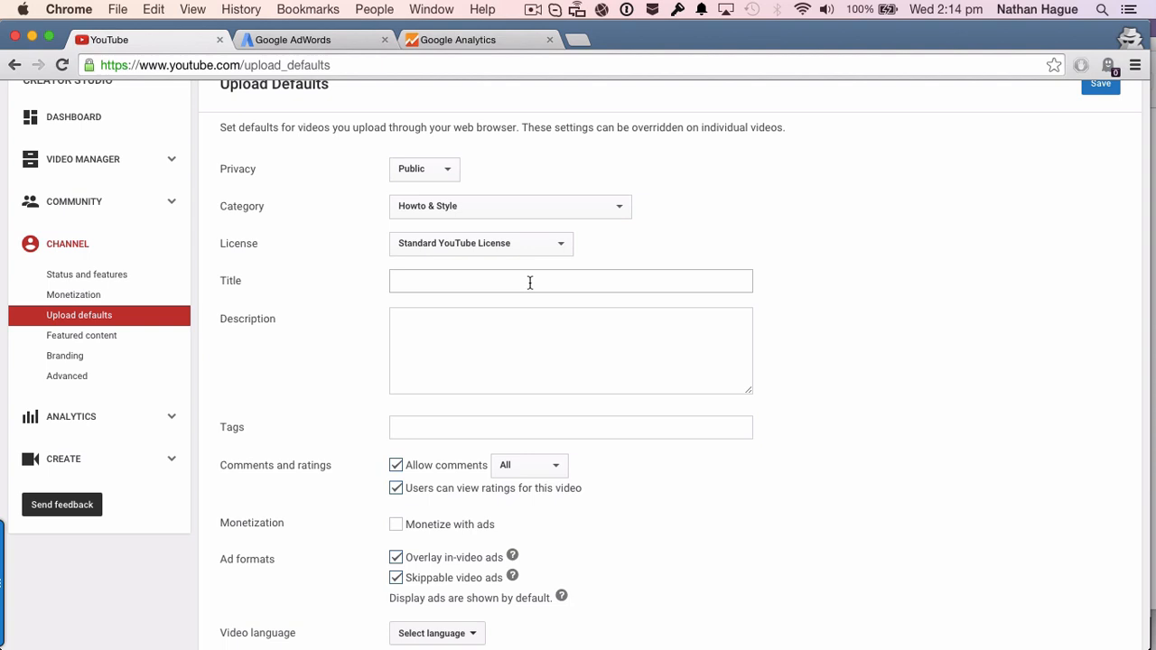
{"action": "left_click", "coordinate": [445, 332]}
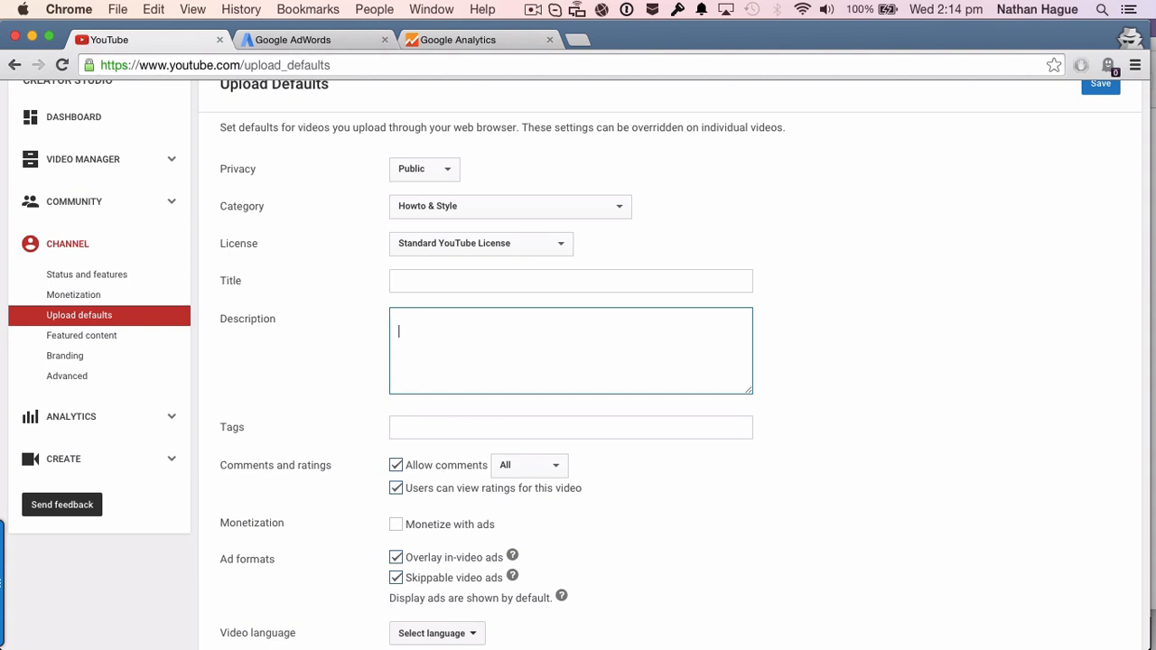
- Write a dashed divider, then 'Find us on Facebook', 'or on Twitter' and LinkedIn profile lines
{"action": "type", "text": "---------------------------"}
{"action": "key", "text": "Return"}
{"action": "type", "text": "Find us on F"}
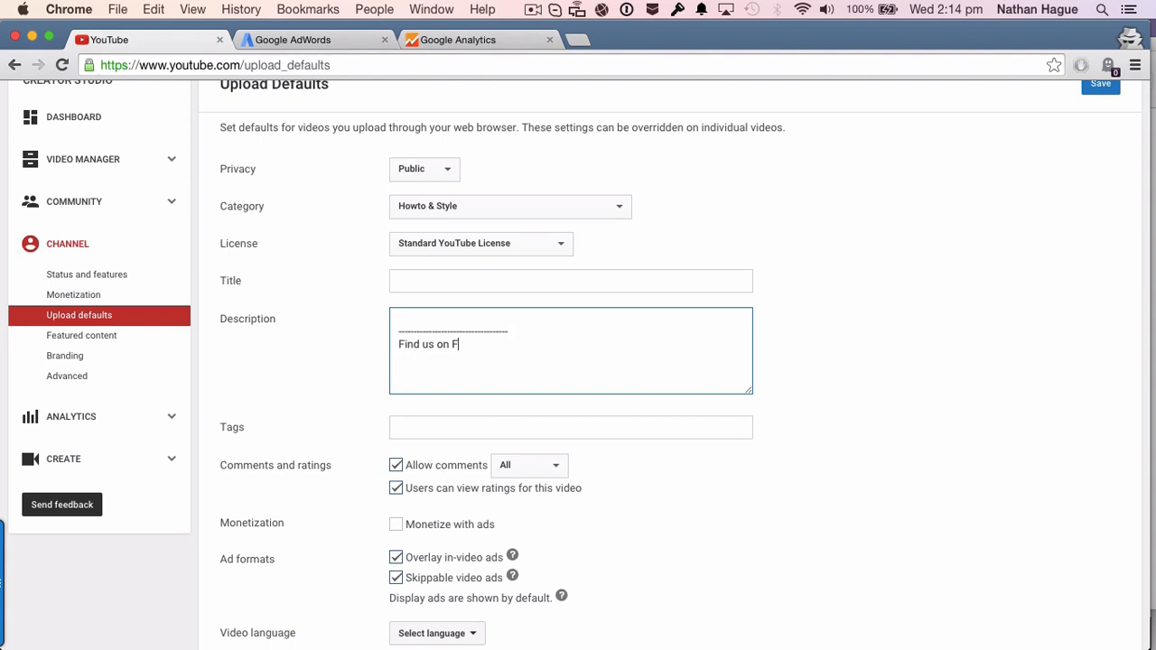
{"action": "type", "text": "acebook: www.facebo"}
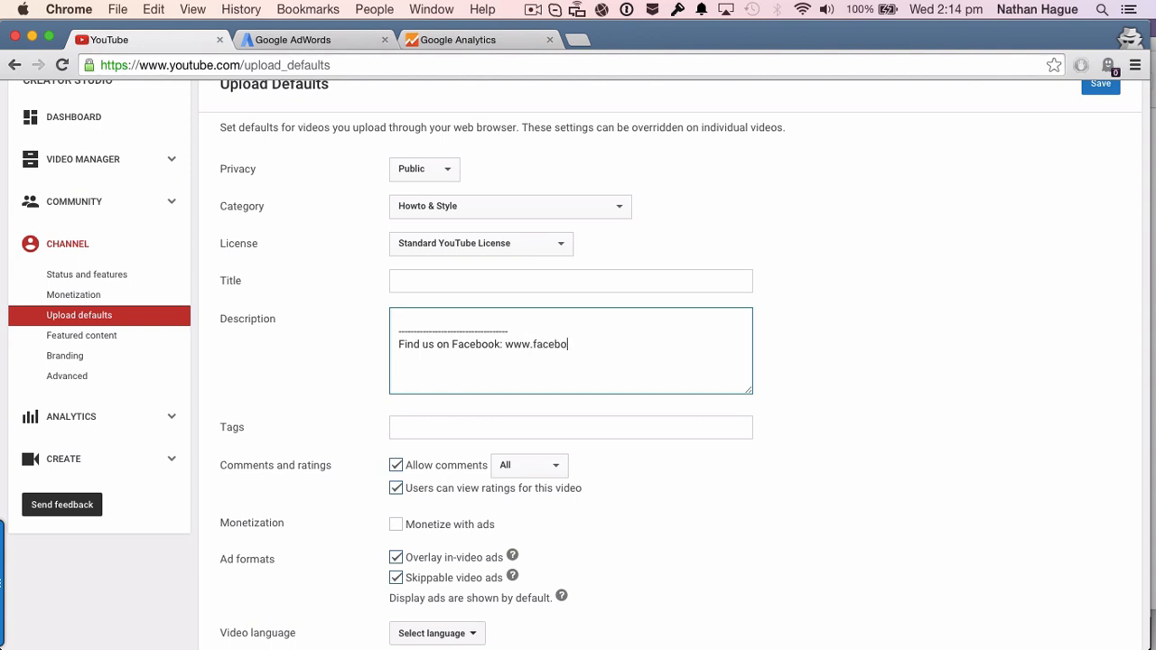
{"action": "type", "text": "ok.com/testnathan"}
{"action": "key", "text": "Return"}
{"action": "type", "text": "or on Twitter"}
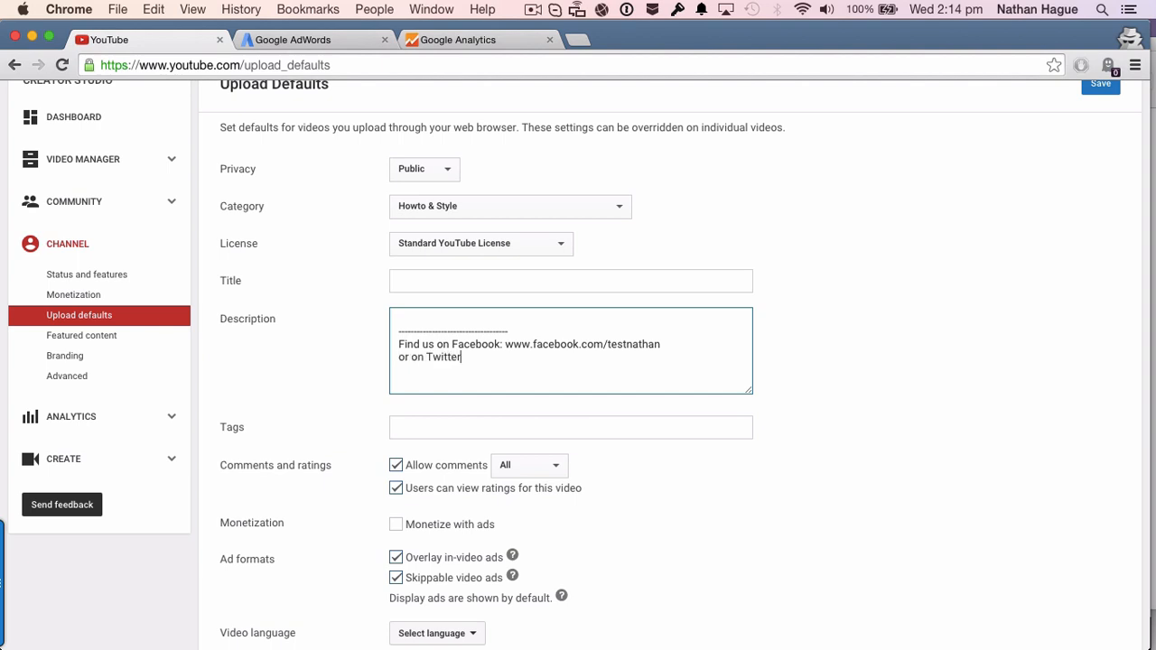
{"action": "type", "text": ": @testnathan"}
{"action": "key", "text": "Return"}
{"action": "type", "text": "Ins"}
{"action": "key", "text": "BackSpace"}
{"action": "key", "text": "BackSpace"}
{"action": "key", "text": "BackSpace"}
{"action": "type", "text": "Linked"}
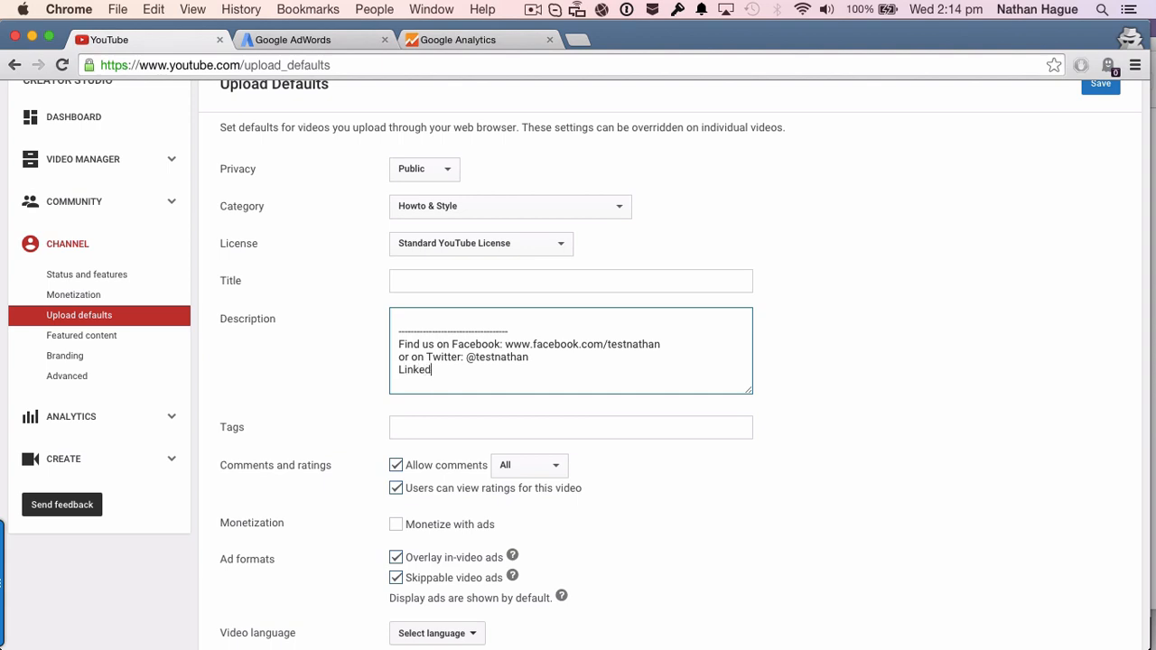
{"action": "type", "text": "In.com/nathanhague"}
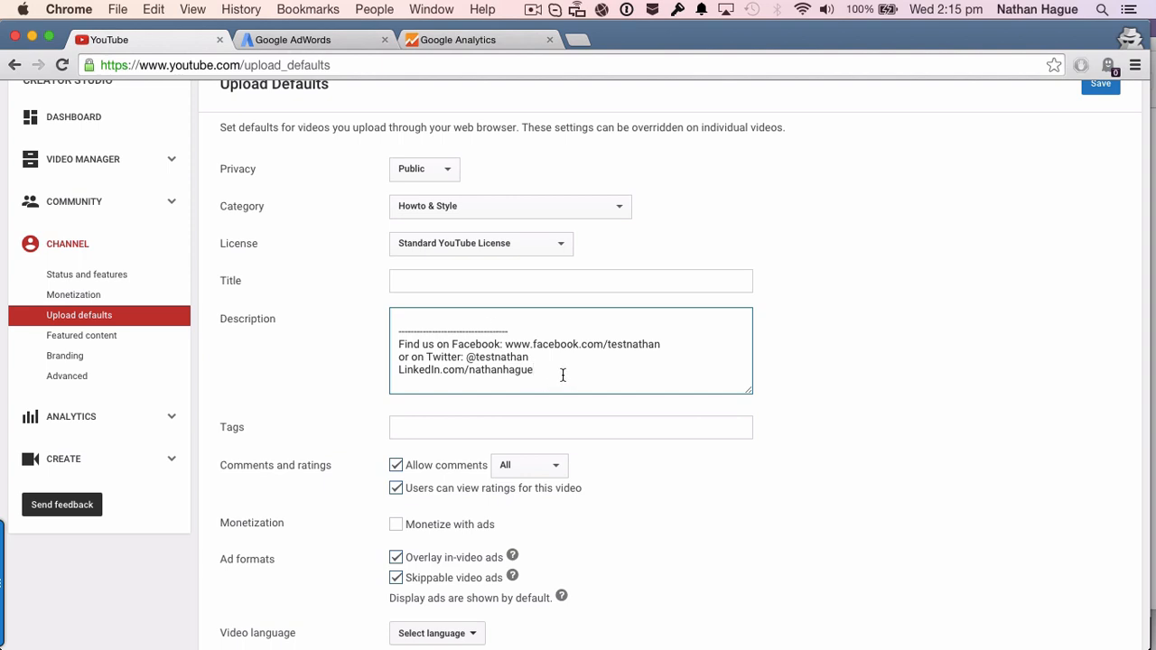
{"action": "scroll", "coordinate": [562, 375], "scroll_direction": "down", "scroll_amount": 1}
{"action": "scroll", "coordinate": [562, 375], "scroll_direction": "down", "scroll_amount": 2}
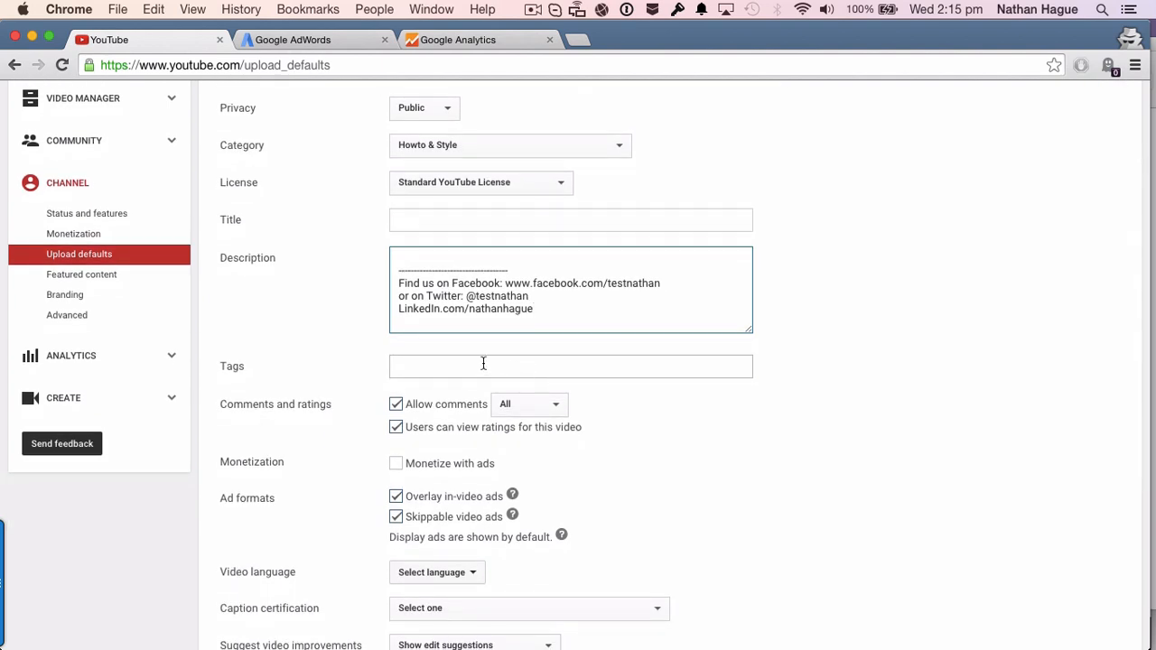
{"action": "left_click", "coordinate": [428, 366]}
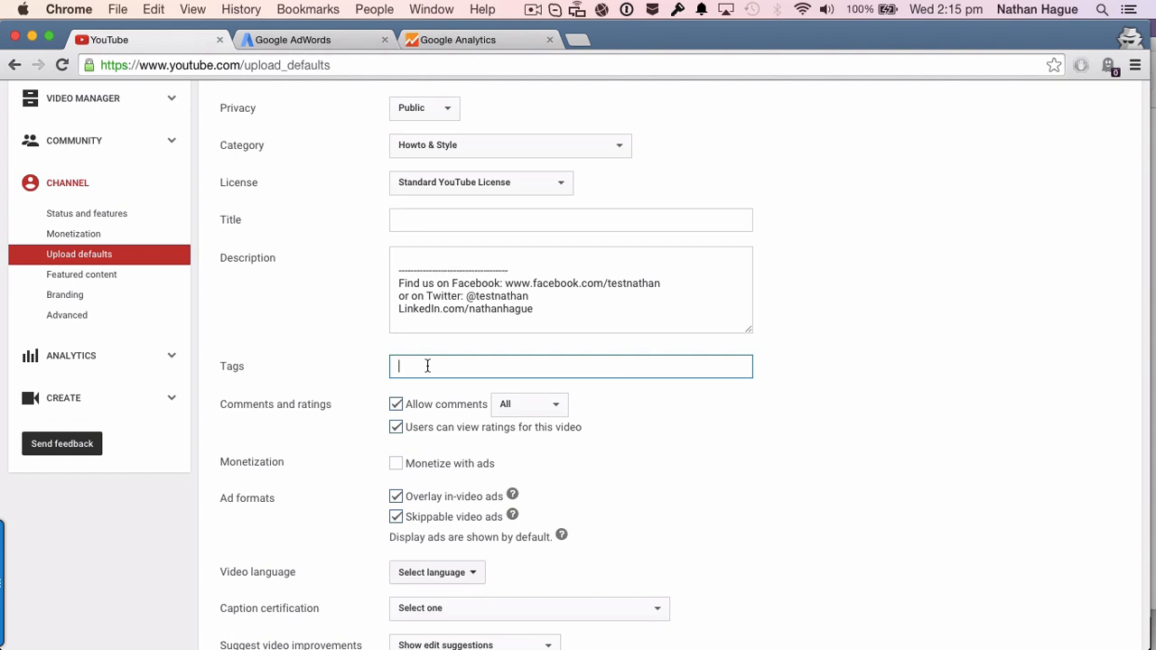
- Enter tags: personal trainer, PT, fitness, diet, fitness instructor, paleo, and the channel brand tag
{"action": "type", "text": "personal trainer, PT, fitness"}
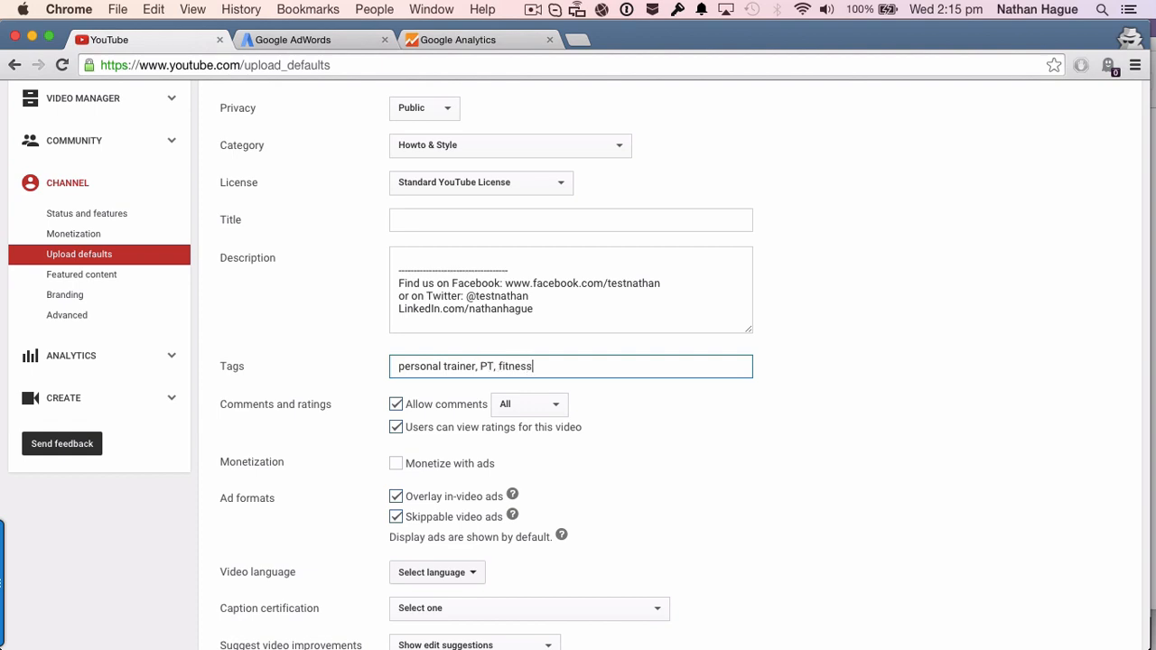
{"action": "type", "text": ", diet, fitness instructor,"}
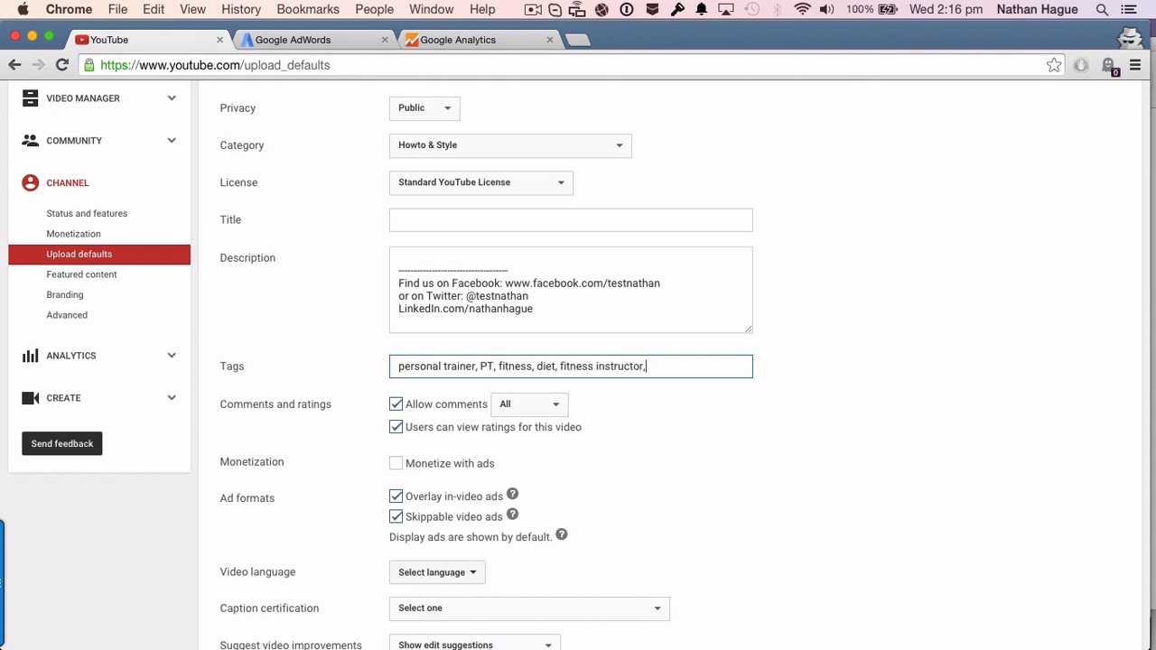
{"action": "type", "text": " paleo,"}
{"action": "type", "text": "auswow99"}
- Switch to the YouTube channel's Videos and open Lesson 4 - Audience Research
{"action": "left_click_drag", "start_coordinate": [632, 38], "coordinate": [641, 230]}
{"action": "left_click", "coordinate": [341, 137]}
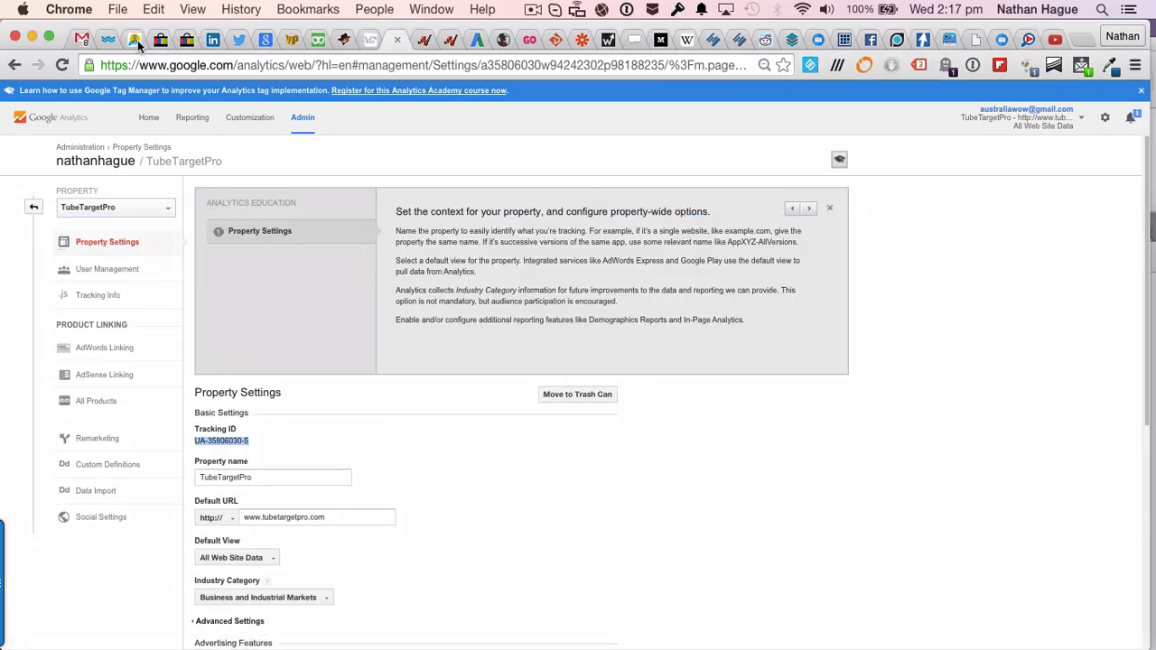
{"action": "left_click", "coordinate": [1055, 40]}
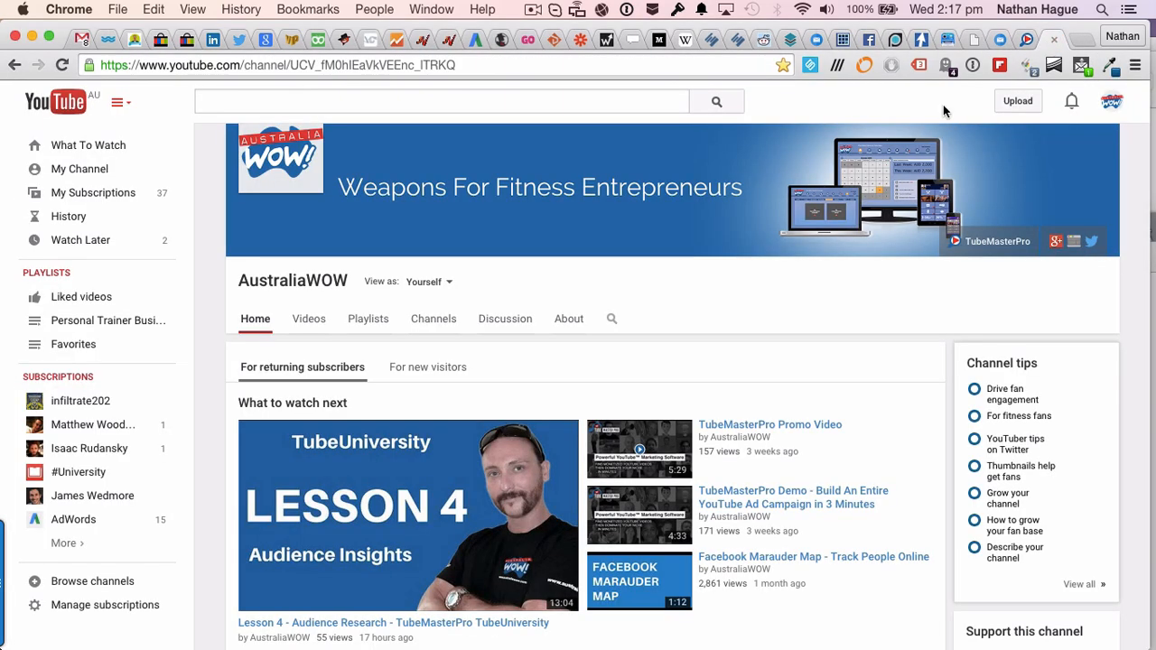
{"action": "scroll", "coordinate": [648, 258], "scroll_direction": "down", "scroll_amount": 1}
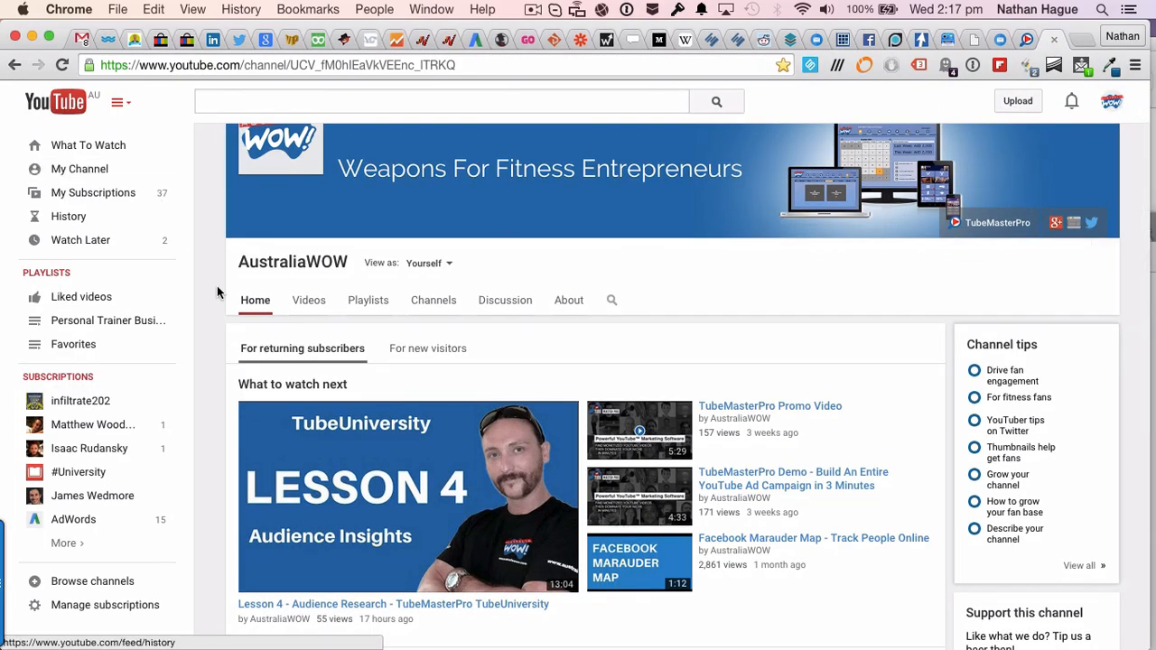
{"action": "left_click", "coordinate": [309, 303]}
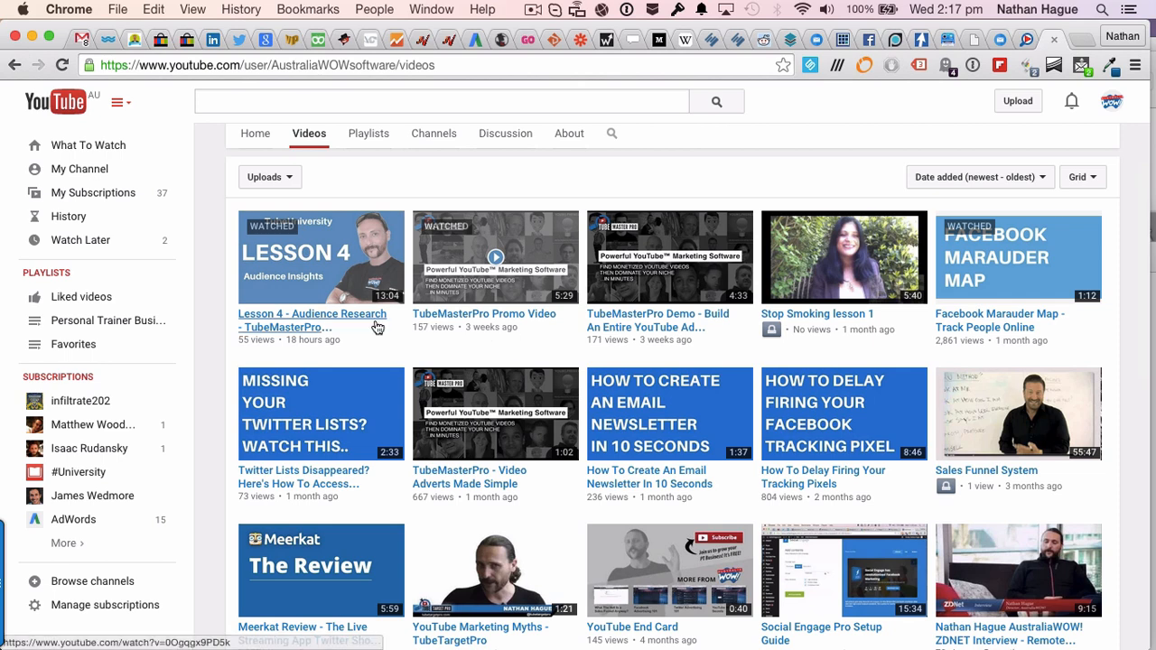
{"action": "left_click", "coordinate": [319, 316]}
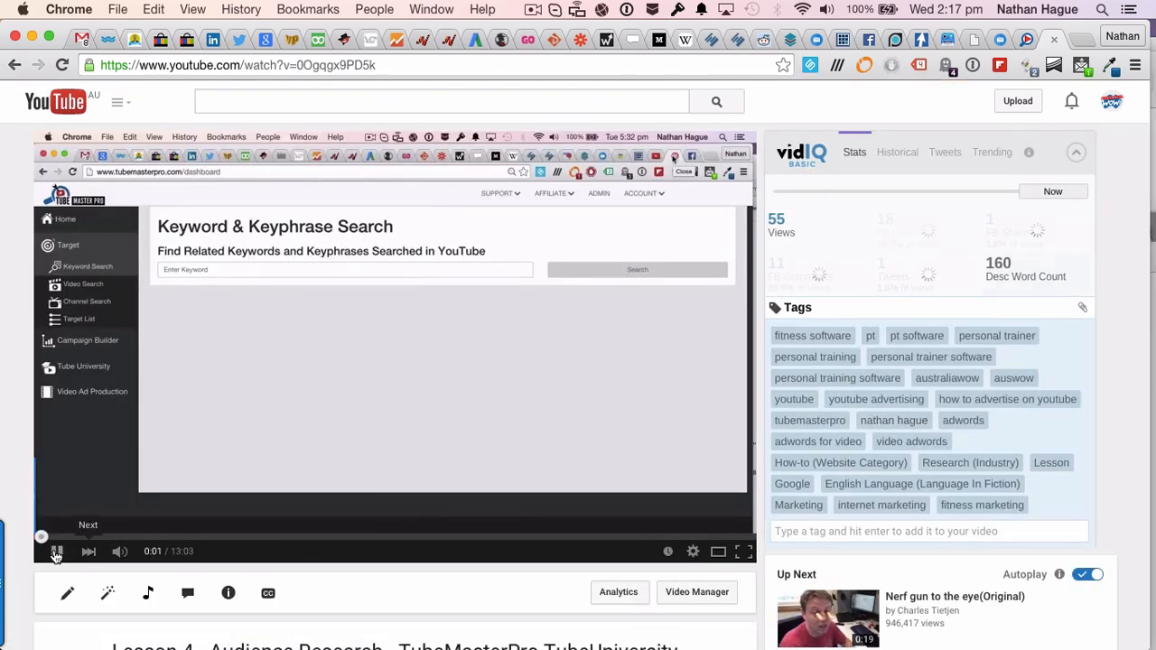
- Pause the Lesson 4 video and review its vidIQ score and tag list
{"action": "left_click", "coordinate": [56, 553]}
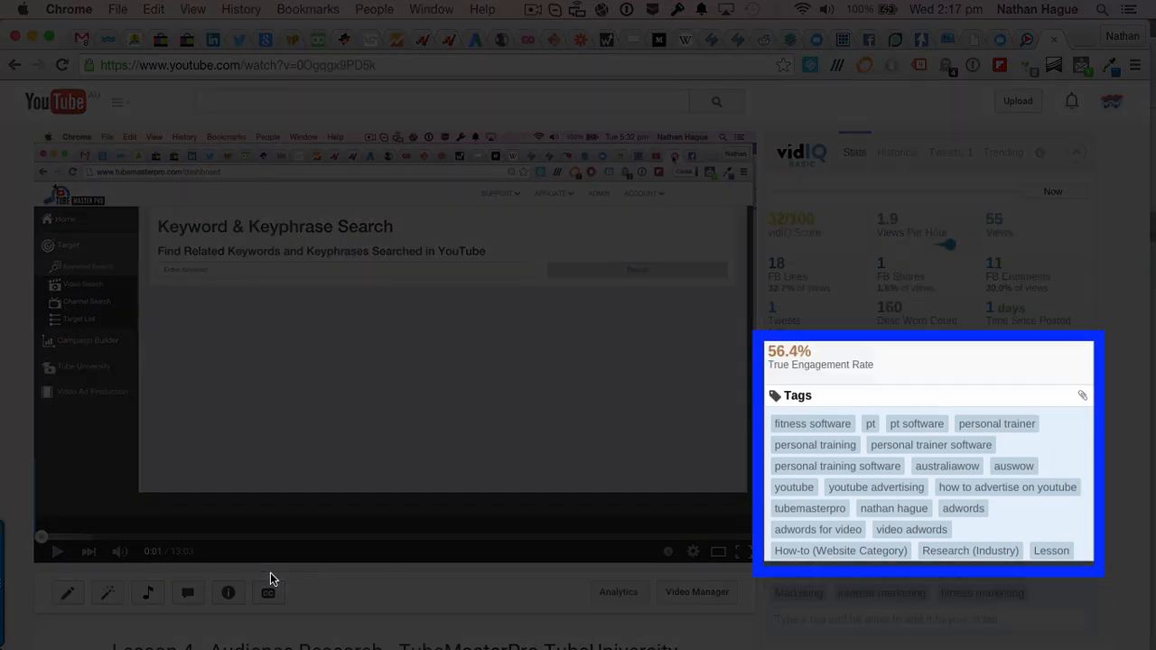
{"action": "scroll", "coordinate": [271, 576], "scroll_direction": "down", "scroll_amount": 2}
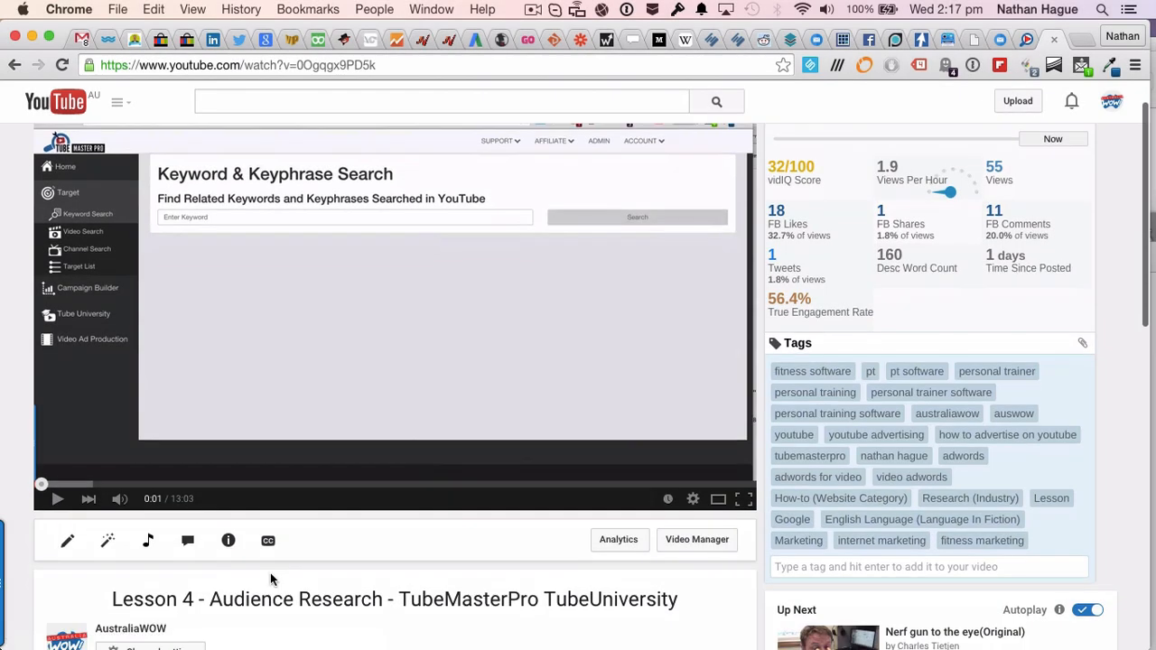
{"action": "scroll", "coordinate": [270, 579], "scroll_direction": "up", "scroll_amount": 2}
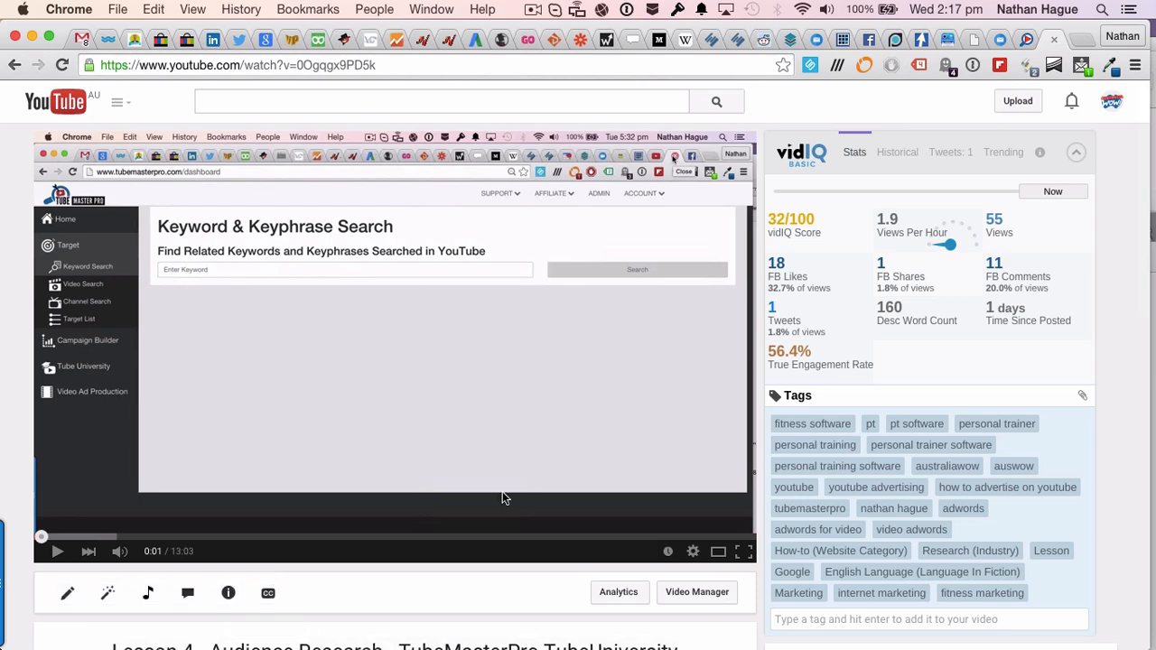
{"action": "scroll", "coordinate": [502, 492], "scroll_direction": "down", "scroll_amount": 2}
{"action": "scroll", "coordinate": [502, 492], "scroll_direction": "down", "scroll_amount": 10}
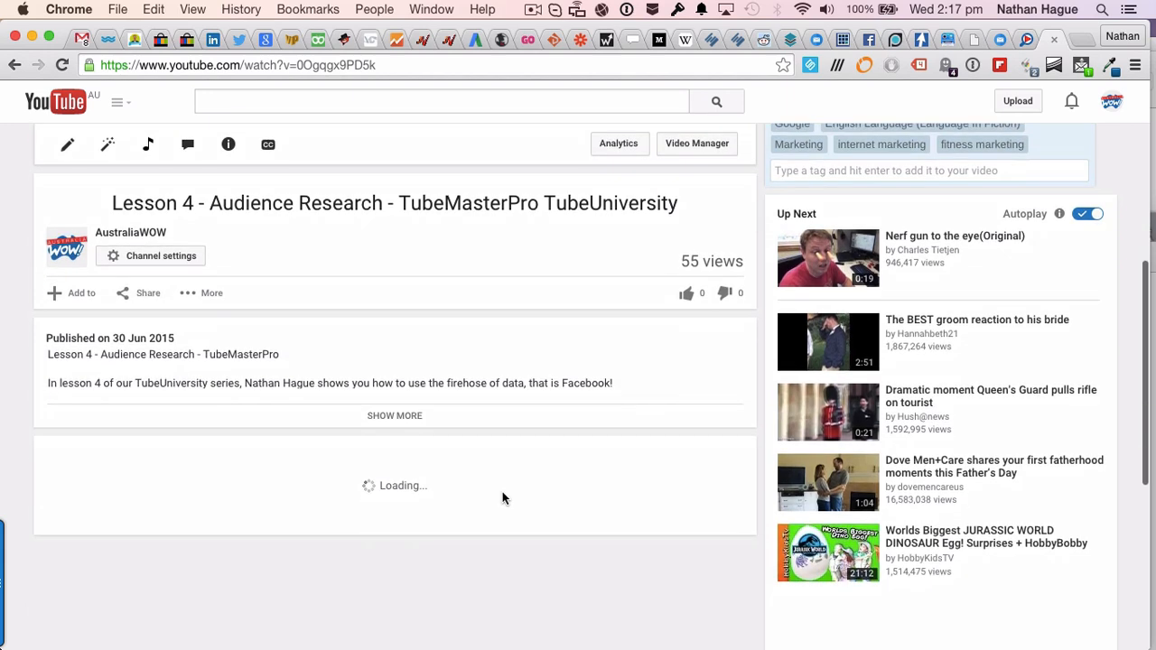
{"action": "scroll", "coordinate": [502, 499], "scroll_direction": "up", "scroll_amount": 3}
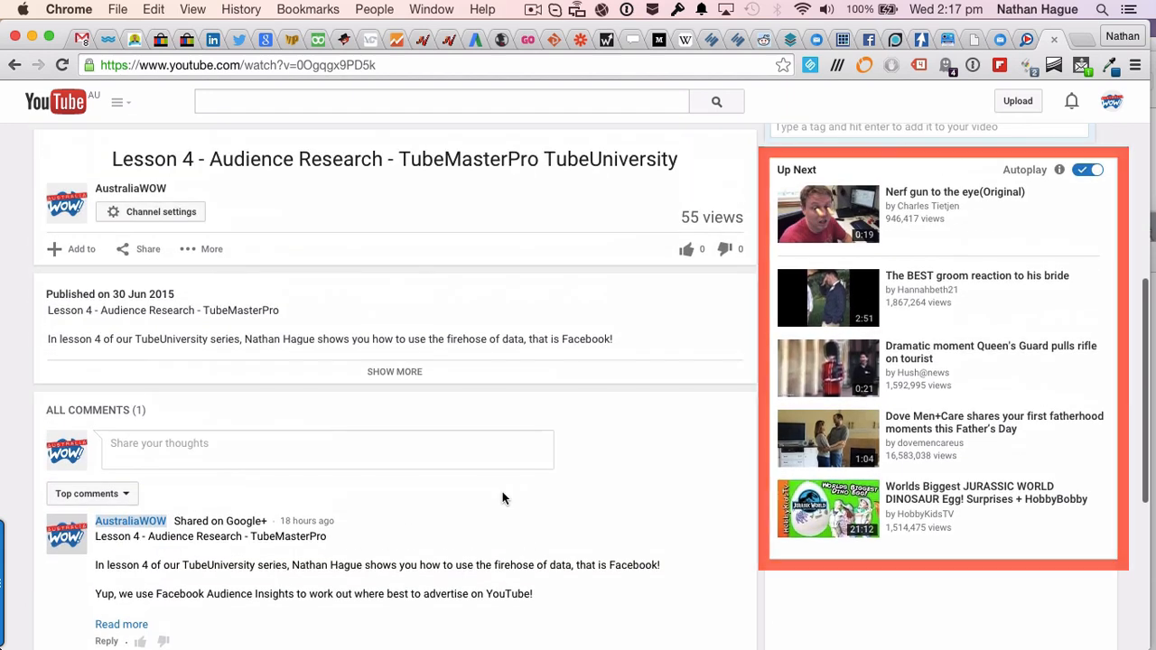
{"action": "scroll", "coordinate": [734, 477], "scroll_direction": "down", "scroll_amount": 8}
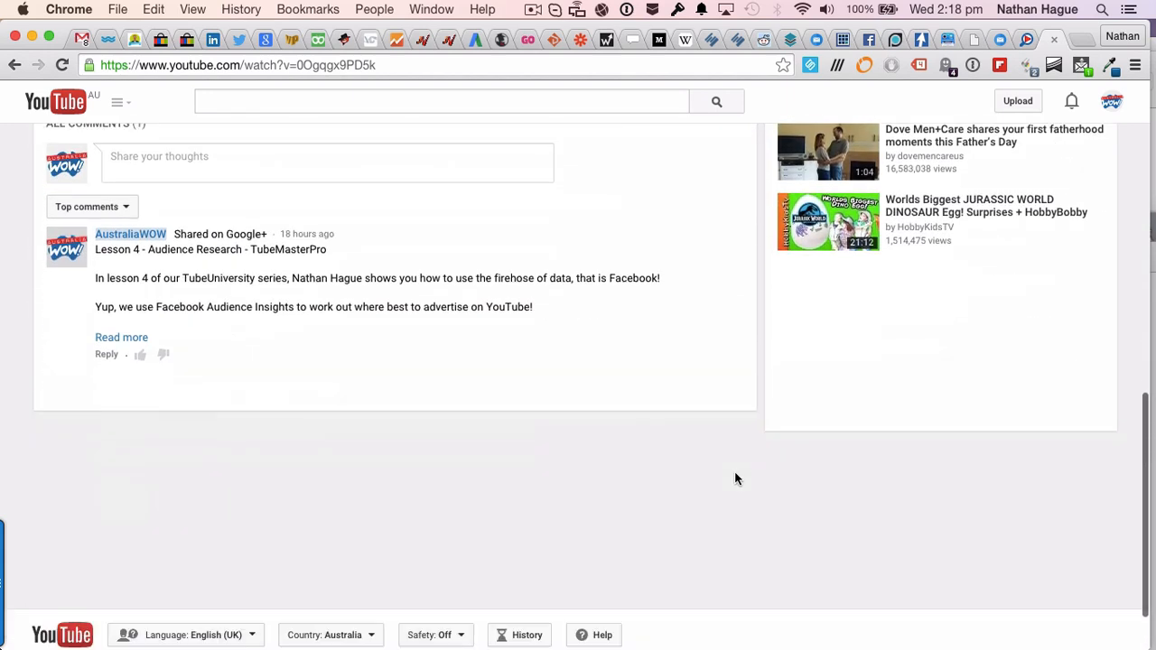
{"action": "scroll", "coordinate": [734, 479], "scroll_direction": "up", "scroll_amount": 10}
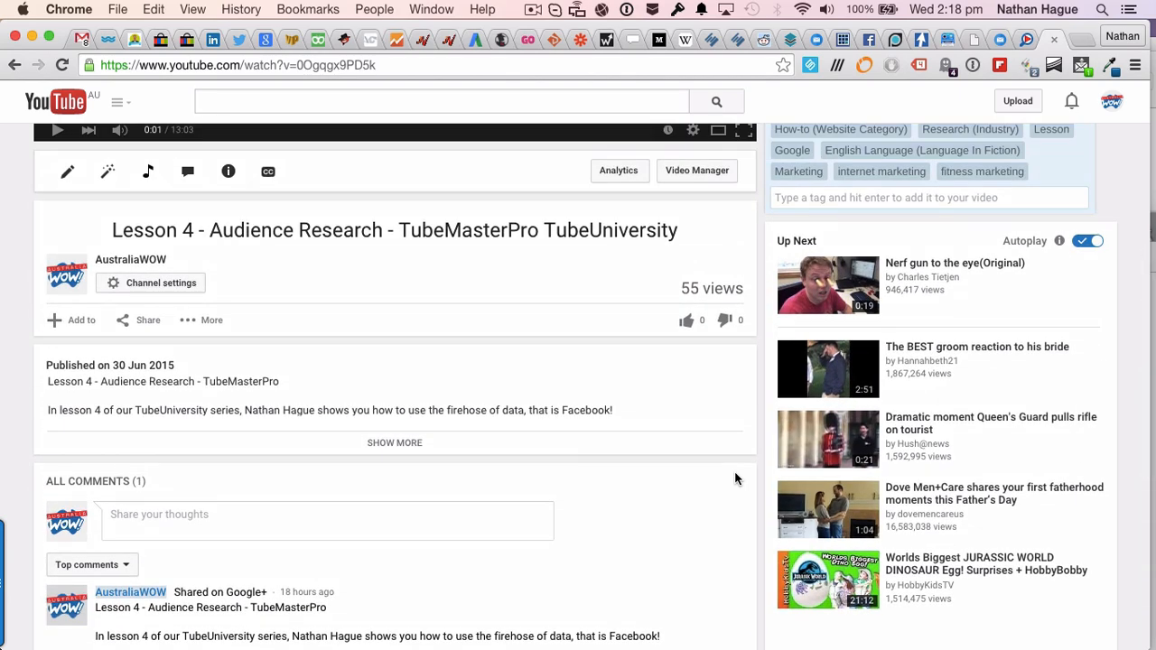
{"action": "scroll", "coordinate": [734, 471], "scroll_direction": "up", "scroll_amount": 11}
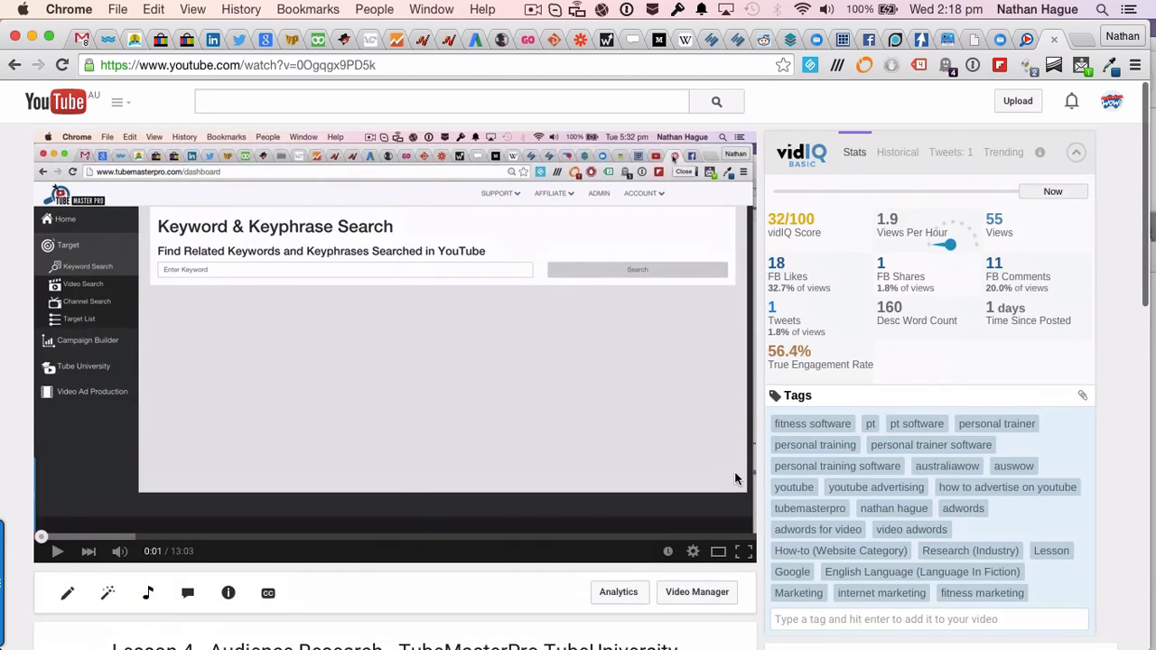
{"action": "scroll", "coordinate": [734, 479], "scroll_direction": "down", "scroll_amount": 13}
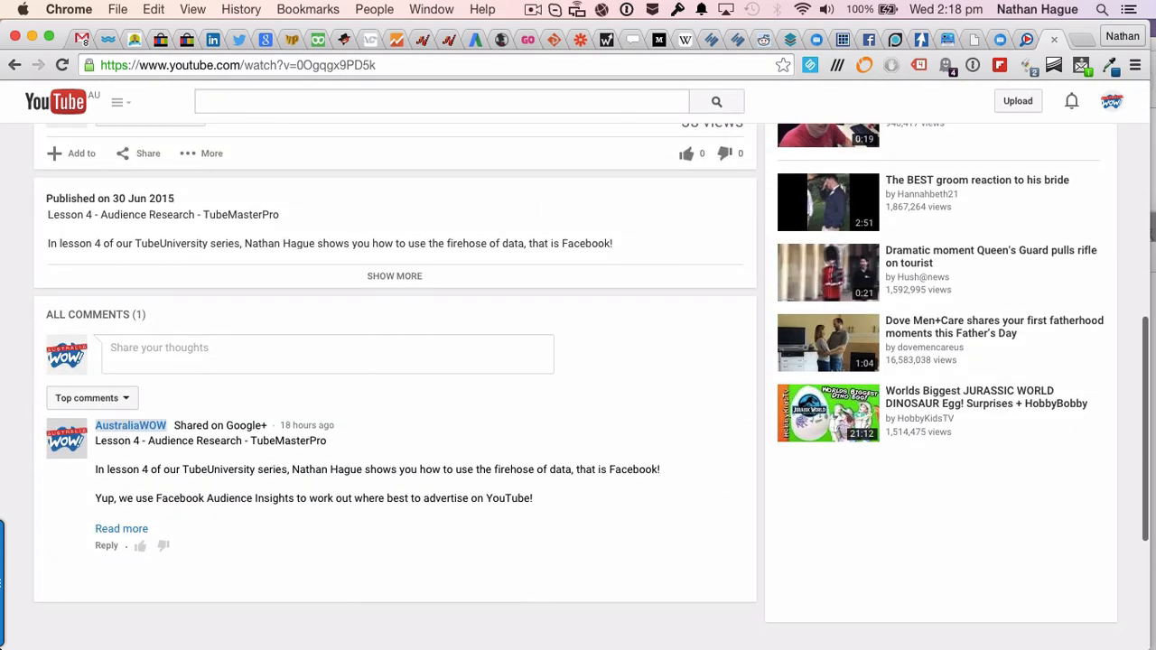
{"action": "scroll", "coordinate": [611, 402], "scroll_direction": "up", "scroll_amount": 13}
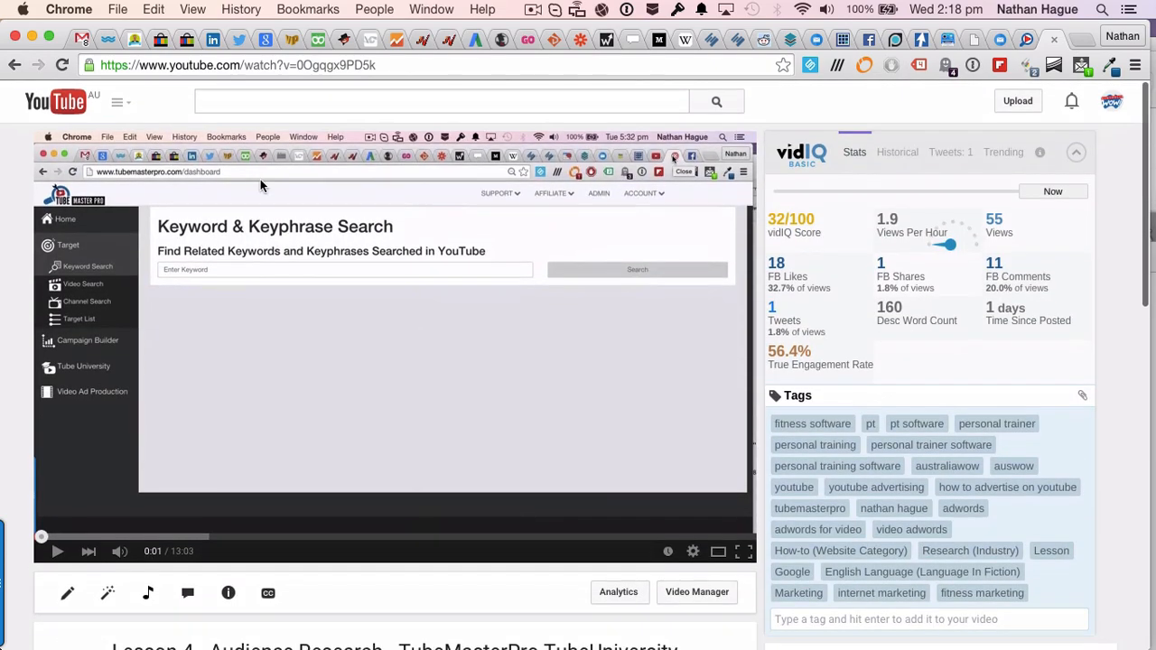
- Return to the channel home page, open the TubeMasterPro Promo Video and pause it
{"action": "left_click", "coordinate": [117, 102]}
{"action": "left_click", "coordinate": [97, 170]}
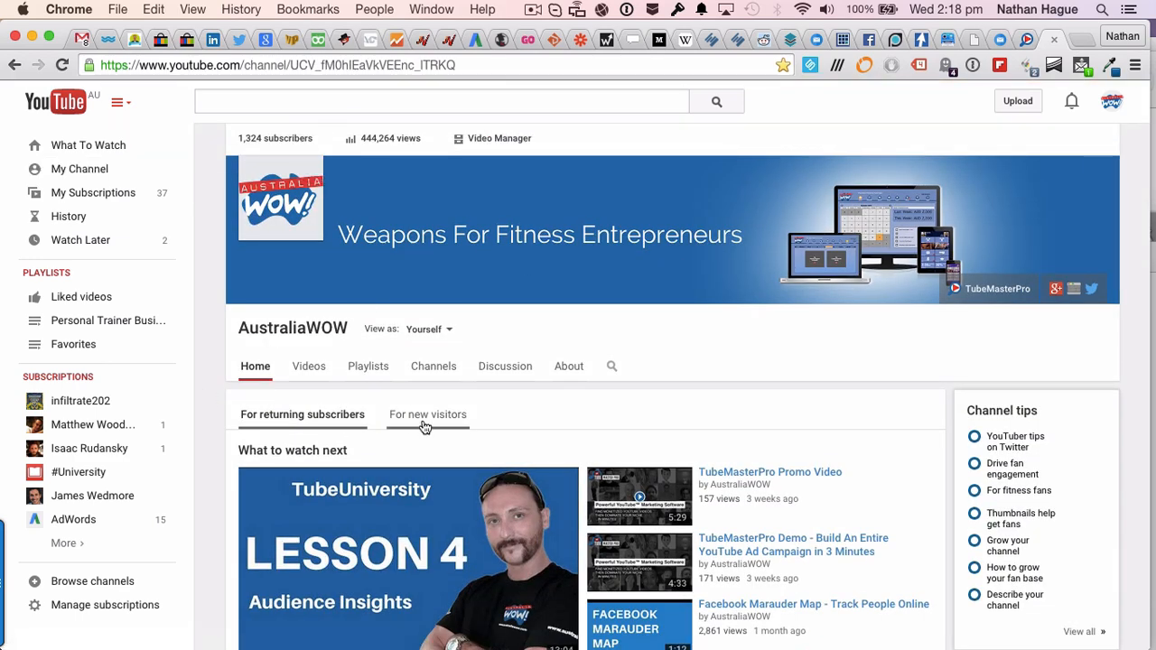
{"action": "scroll", "coordinate": [424, 427], "scroll_direction": "down", "scroll_amount": 5}
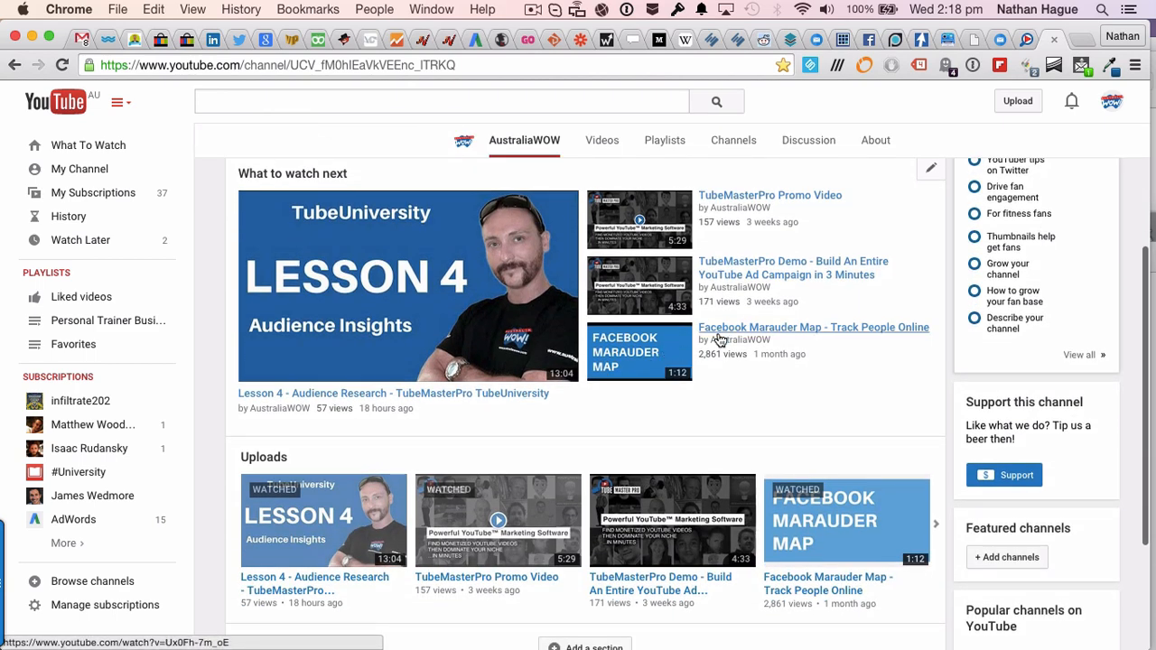
{"action": "left_click", "coordinate": [746, 195]}
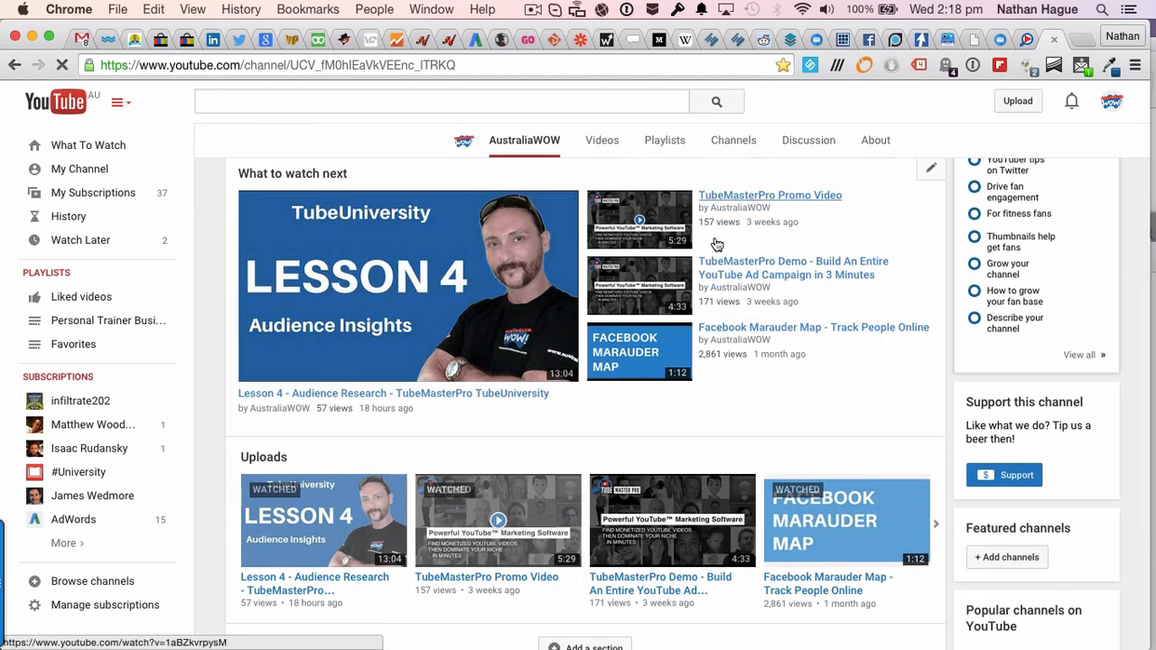
{"action": "left_click", "coordinate": [749, 194]}
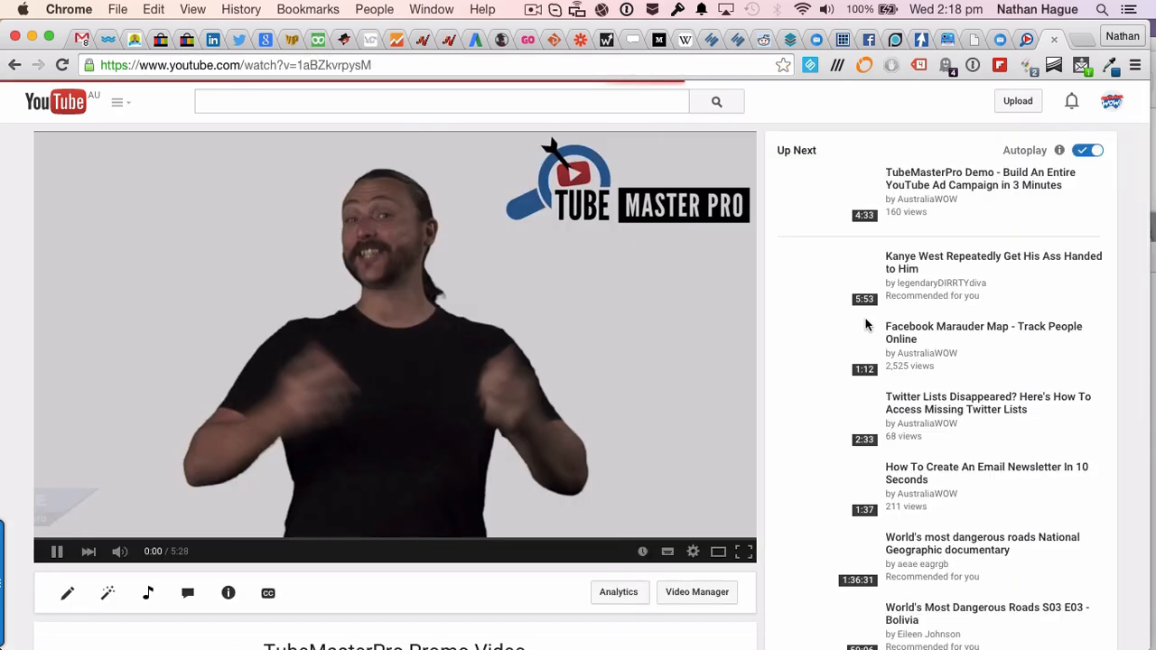
{"action": "scroll", "coordinate": [867, 325], "scroll_direction": "down", "scroll_amount": 1}
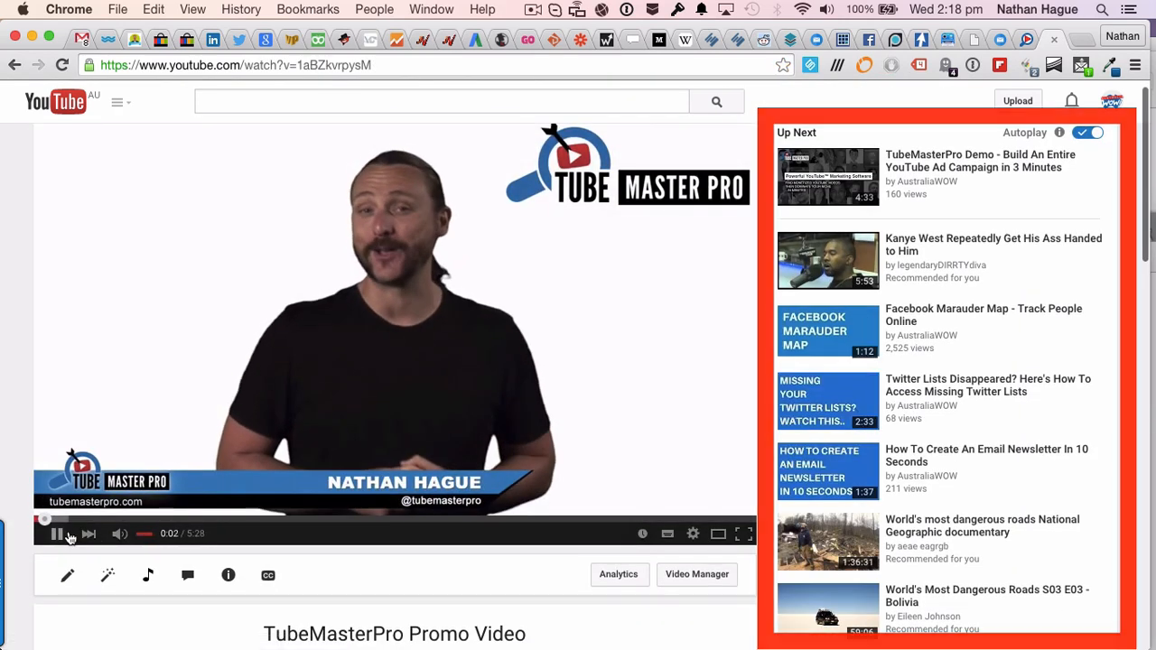
{"action": "left_click", "coordinate": [57, 535]}
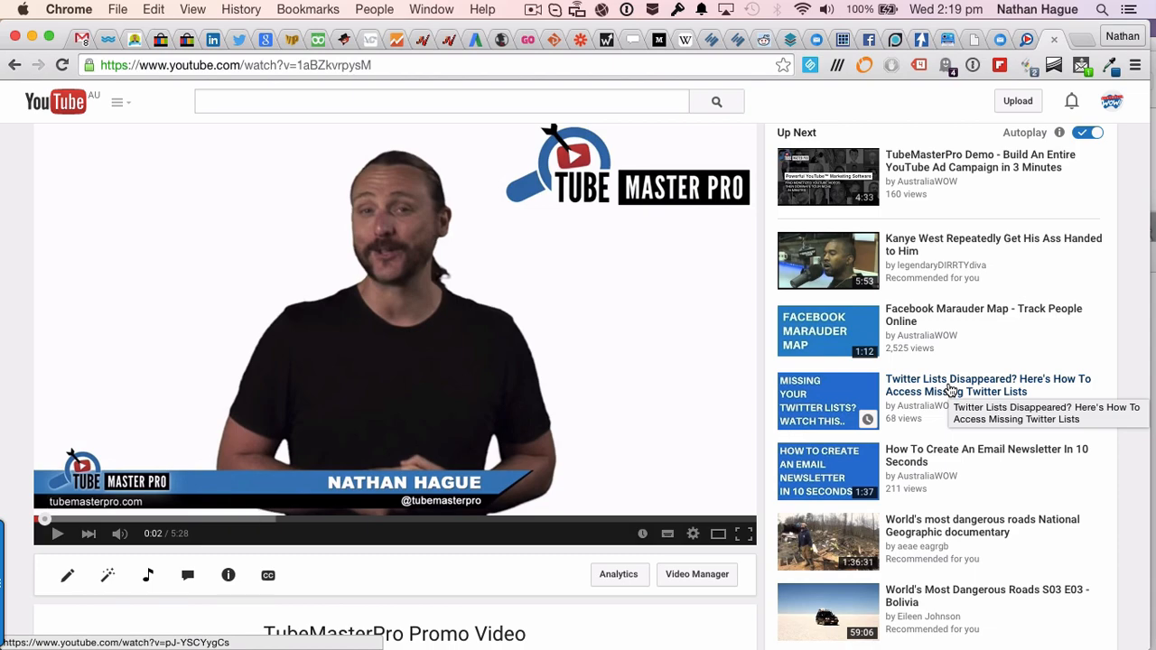
- Look over the promo video page and its comments, then show all windows in Mission Control
{"action": "scroll", "coordinate": [951, 390], "scroll_direction": "down", "scroll_amount": 5}
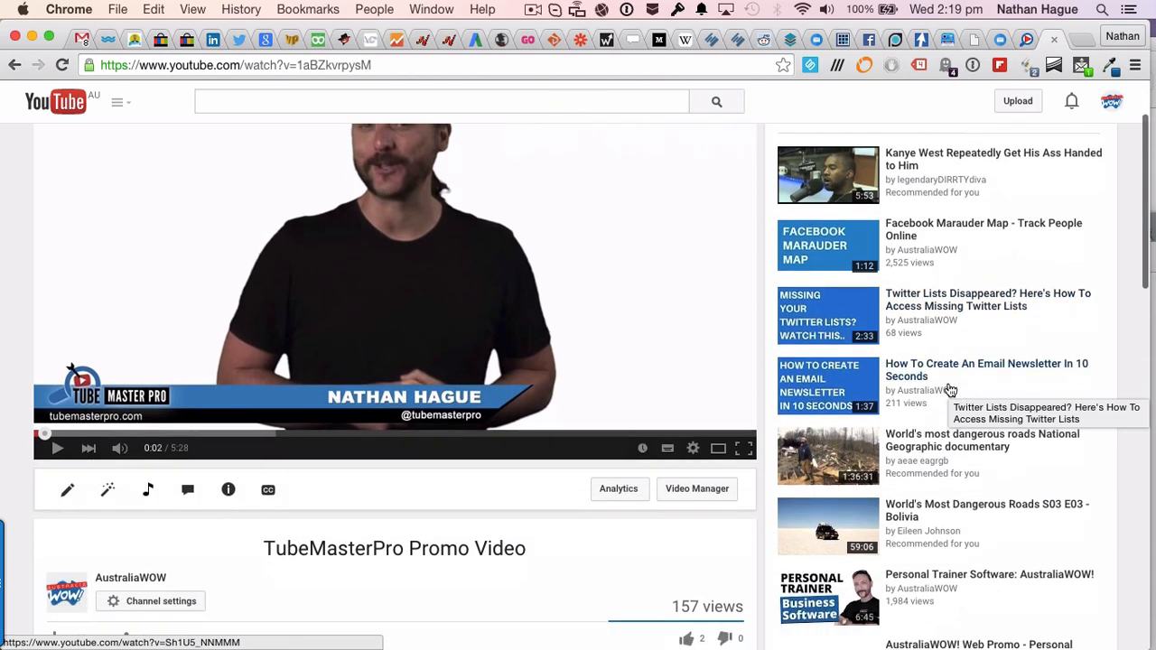
{"action": "scroll", "coordinate": [950, 390], "scroll_direction": "down", "scroll_amount": 6}
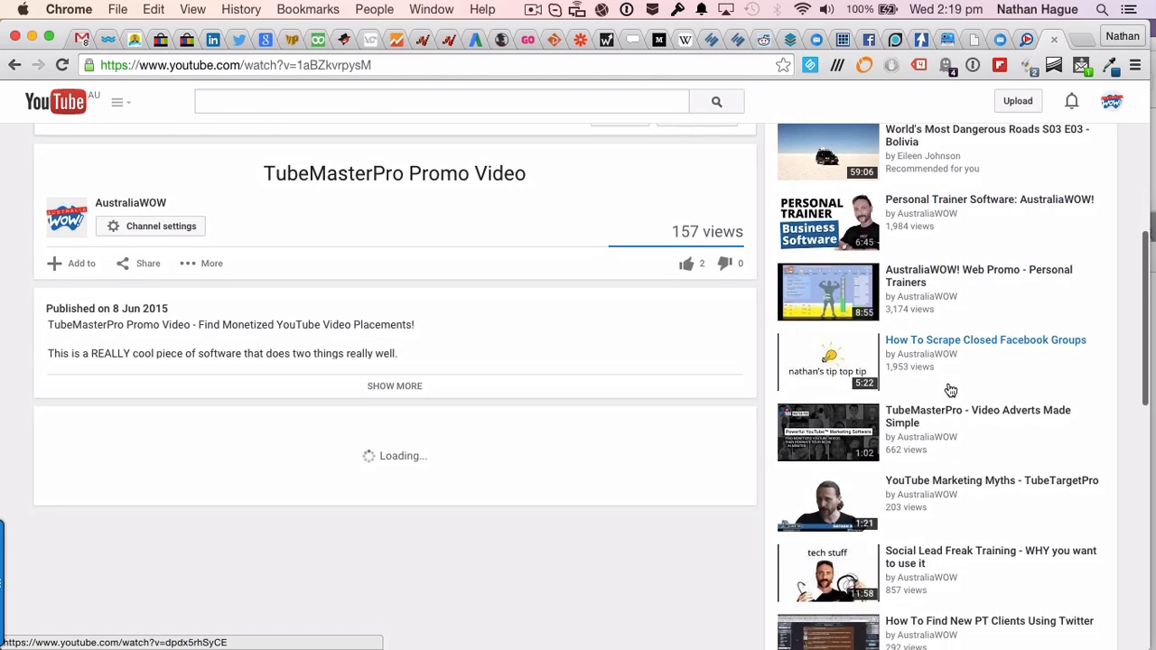
{"action": "scroll", "coordinate": [950, 390], "scroll_direction": "up", "scroll_amount": 8}
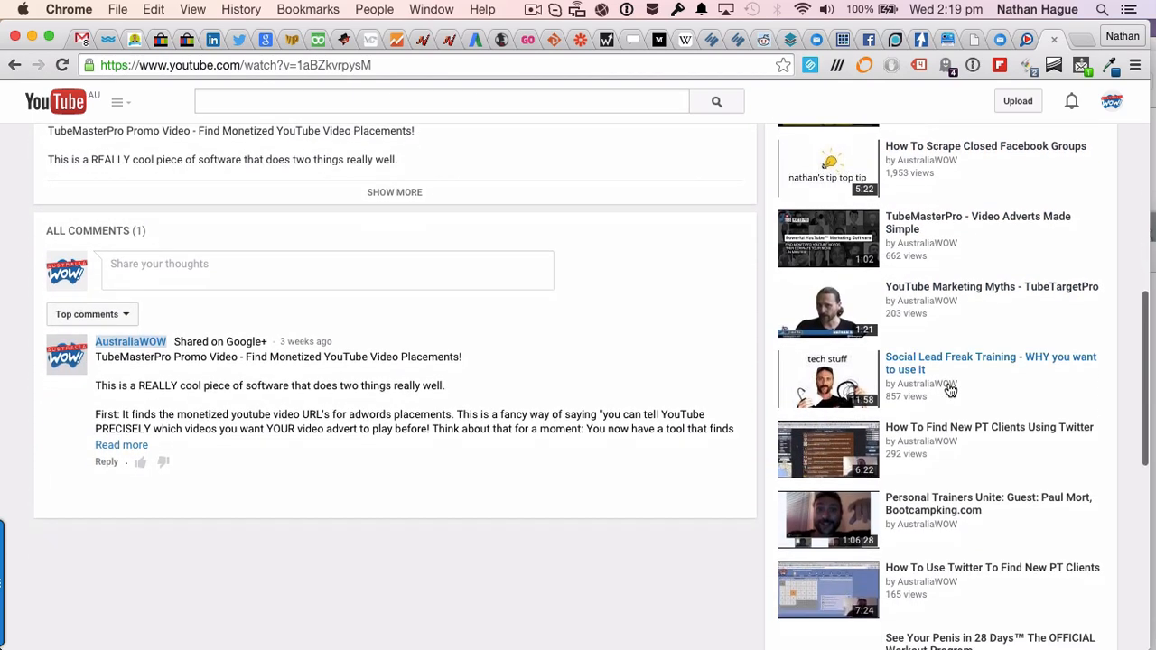
{"action": "scroll", "coordinate": [949, 388], "scroll_direction": "up", "scroll_amount": 4}
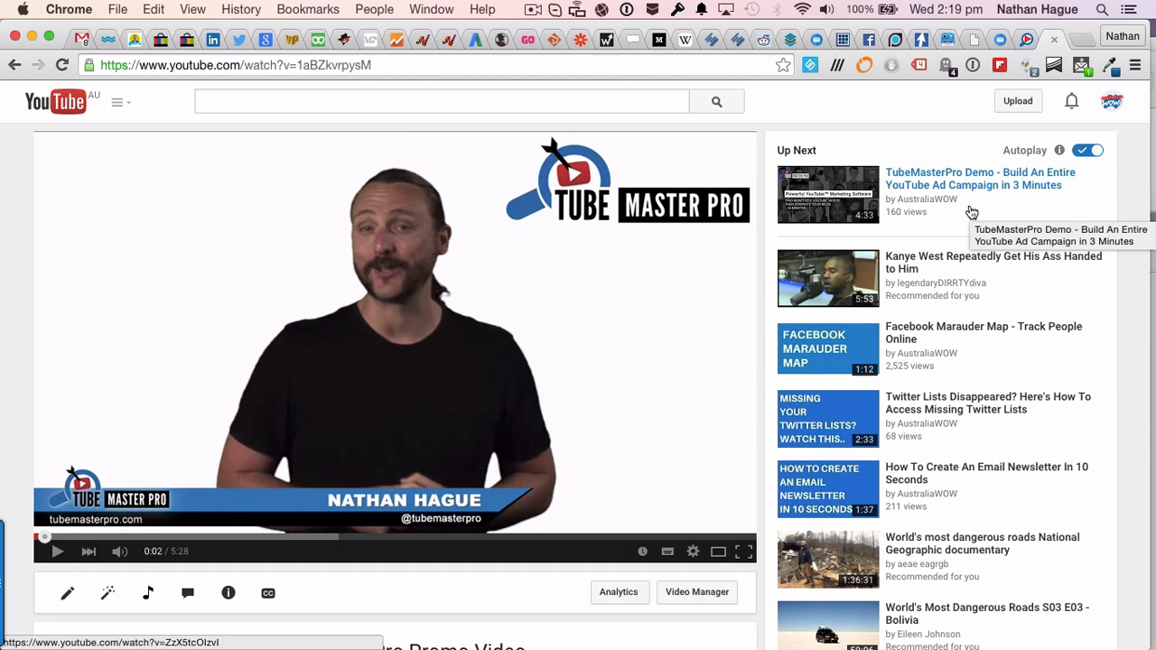
{"action": "scroll", "coordinate": [972, 213], "scroll_direction": "down", "scroll_amount": 1}
{"action": "scroll", "coordinate": [972, 213], "scroll_direction": "up", "scroll_amount": 1}
{"action": "left_click", "coordinate": [949, 201]}
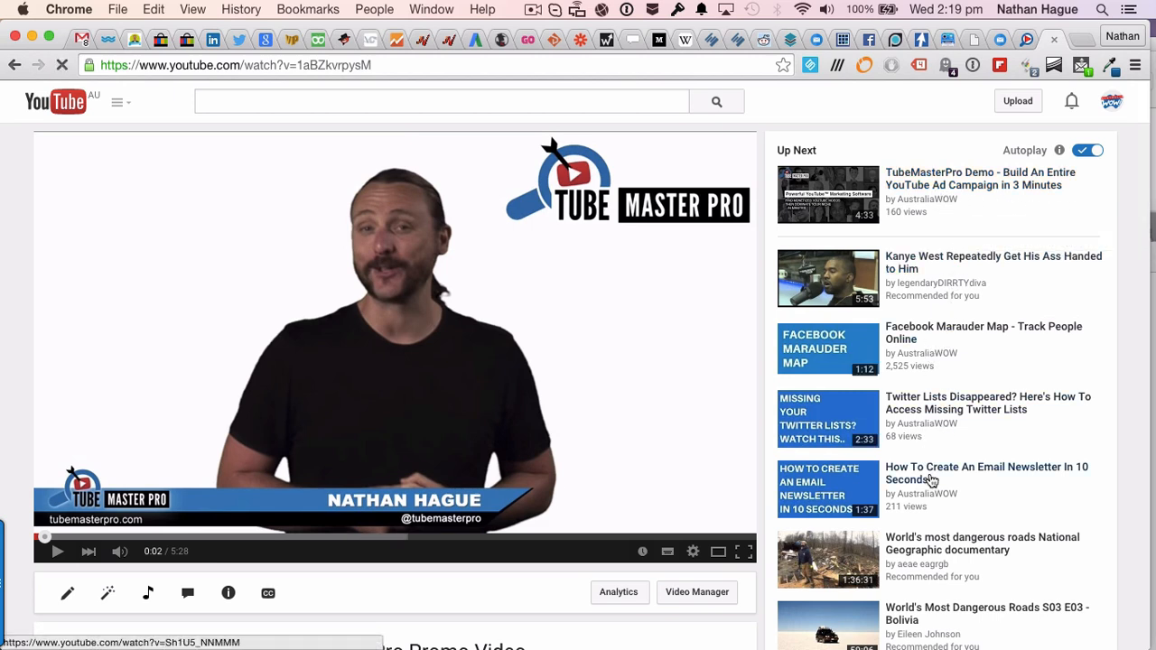
{"action": "scroll", "coordinate": [917, 487], "scroll_direction": "down", "scroll_amount": 5}
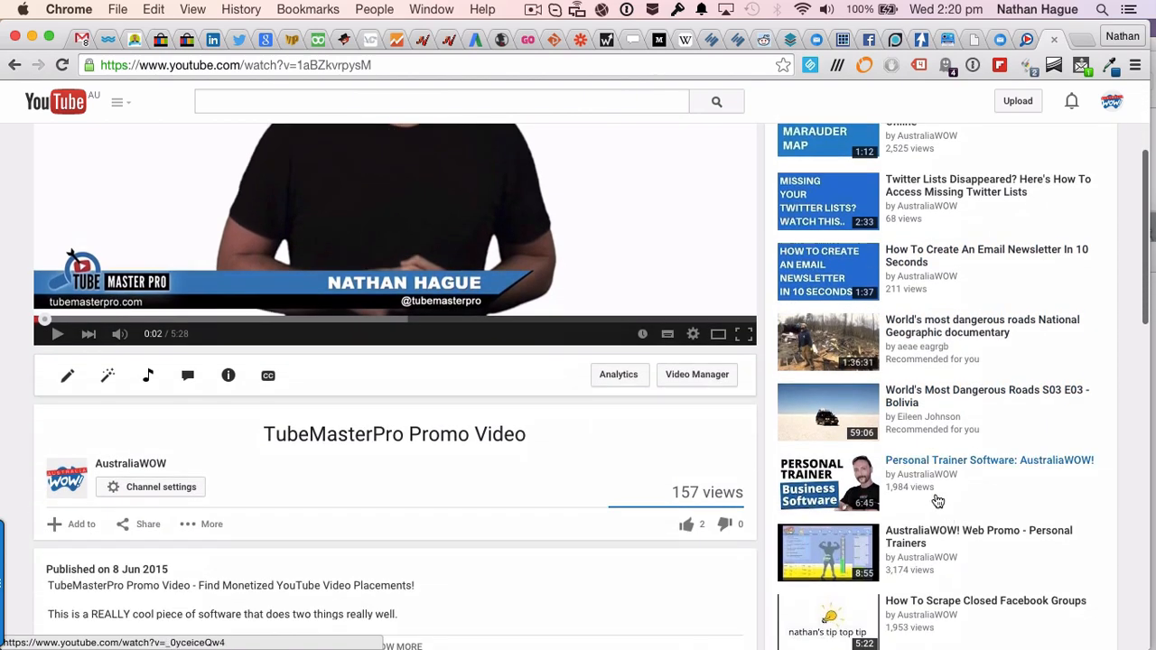
{"action": "scroll", "coordinate": [933, 565], "scroll_direction": "down", "scroll_amount": 5}
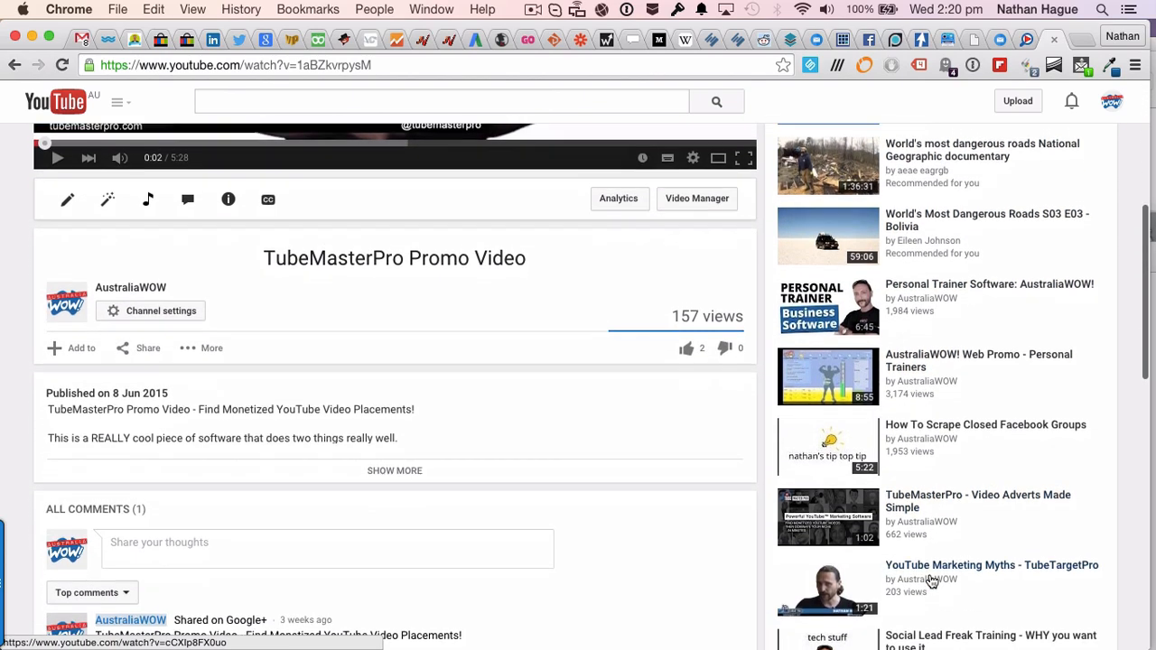
{"action": "scroll", "coordinate": [931, 581], "scroll_direction": "down", "scroll_amount": 5}
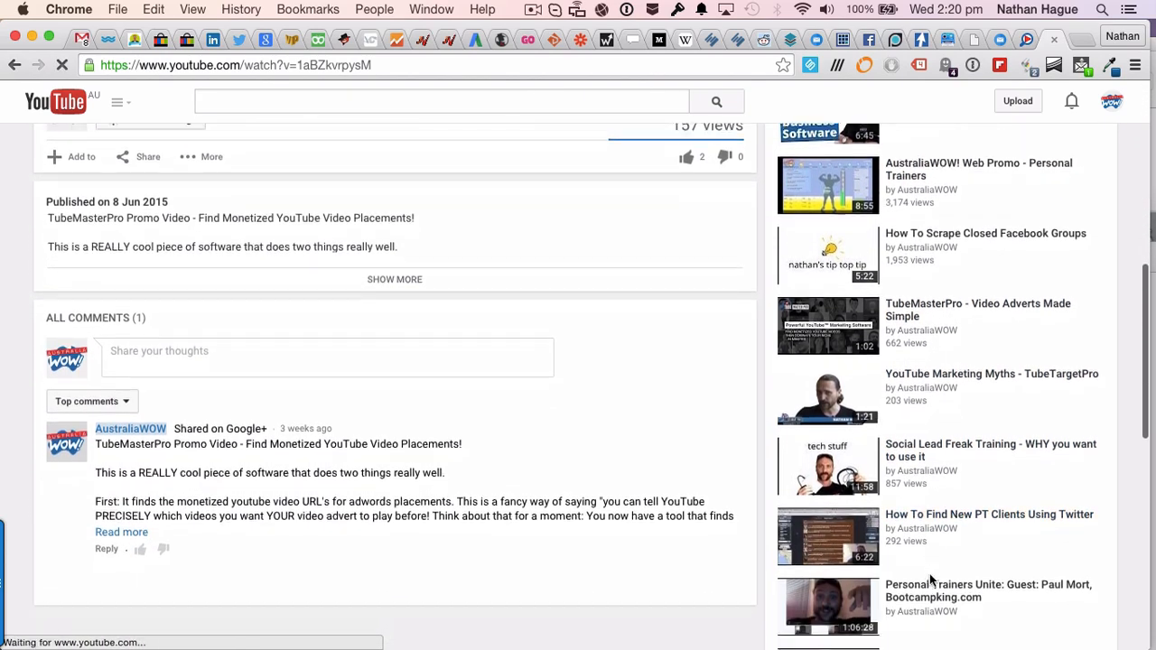
{"action": "scroll", "coordinate": [931, 581], "scroll_direction": "down", "scroll_amount": 4}
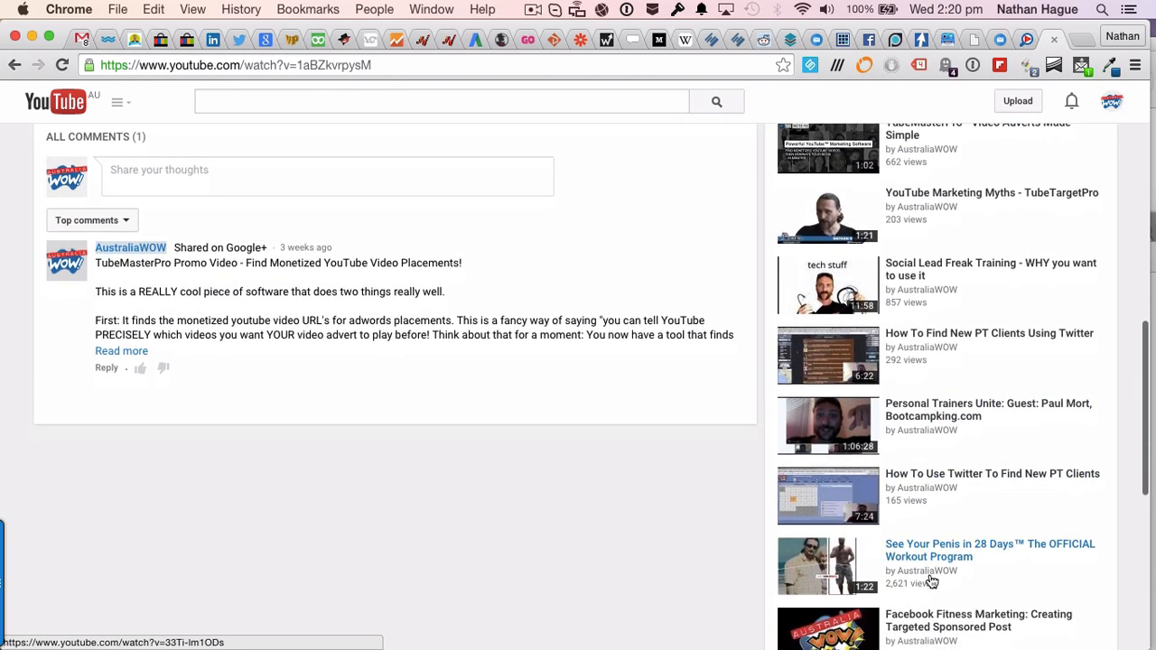
{"action": "scroll", "coordinate": [931, 580], "scroll_direction": "down", "scroll_amount": 5}
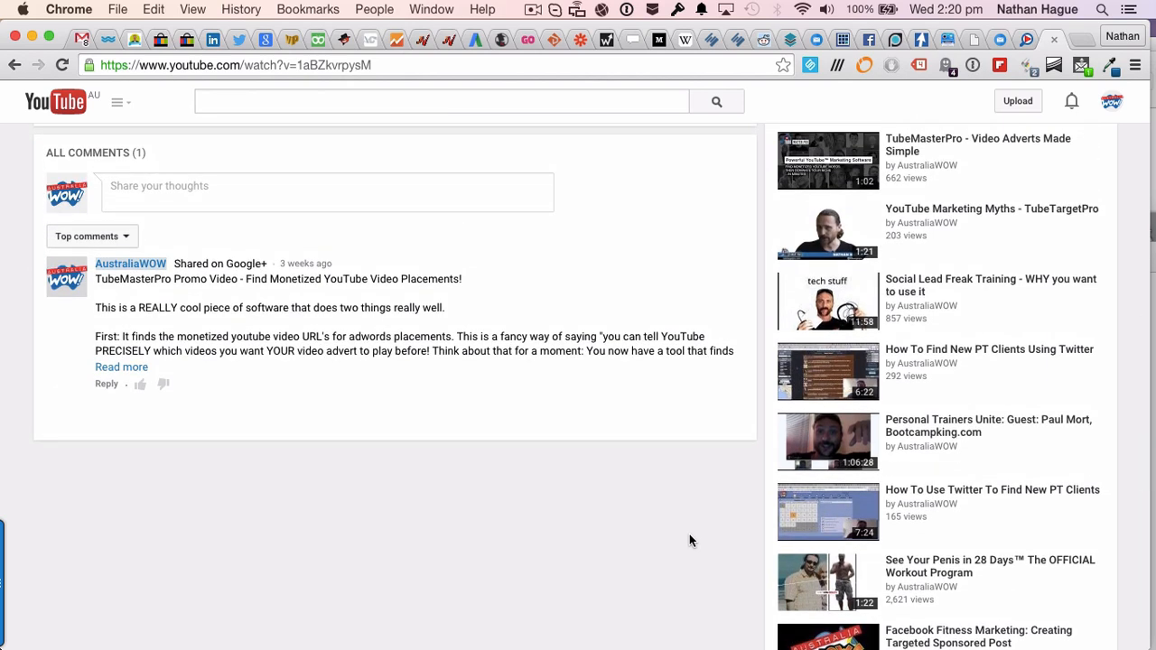
{"action": "scroll", "coordinate": [689, 540], "scroll_direction": "up", "scroll_amount": 10}
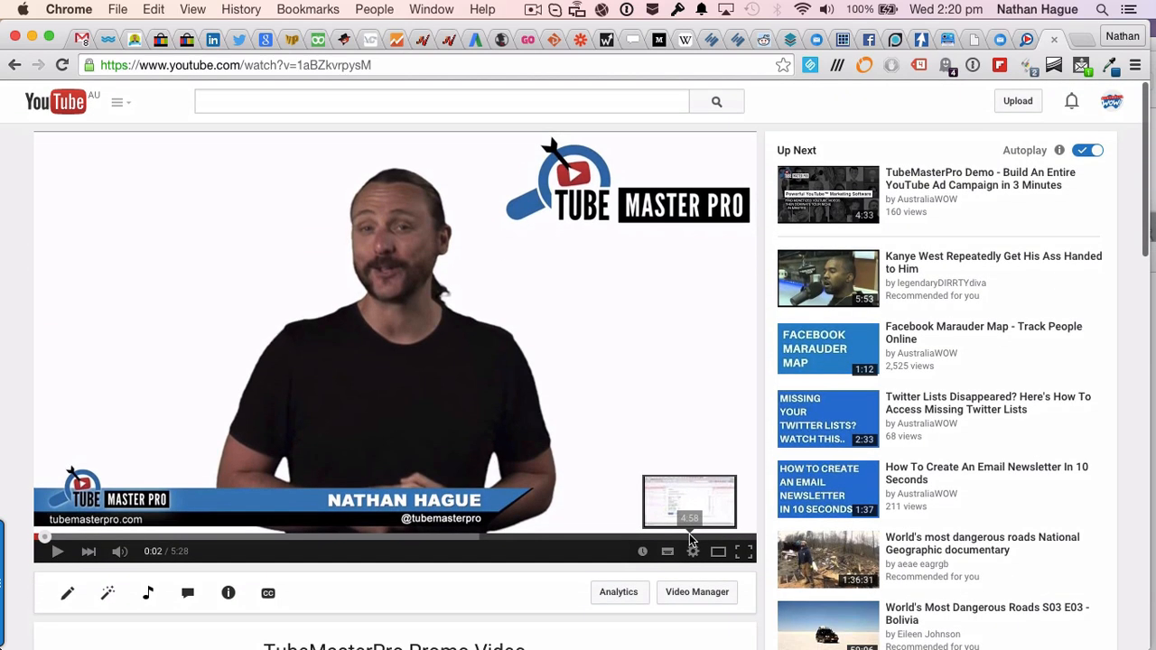
{"action": "key", "text": "ctrl+Up"}
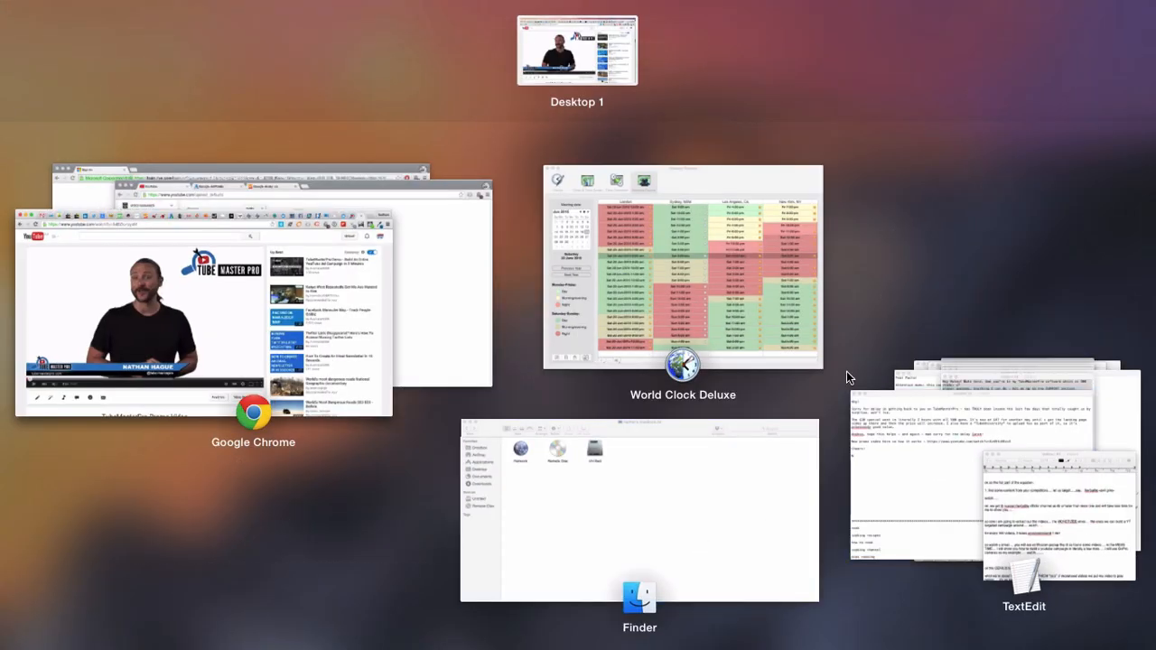
- Set the default video language to English and caption certification to never aired on U.S. television
{"action": "left_click", "coordinate": [477, 295]}
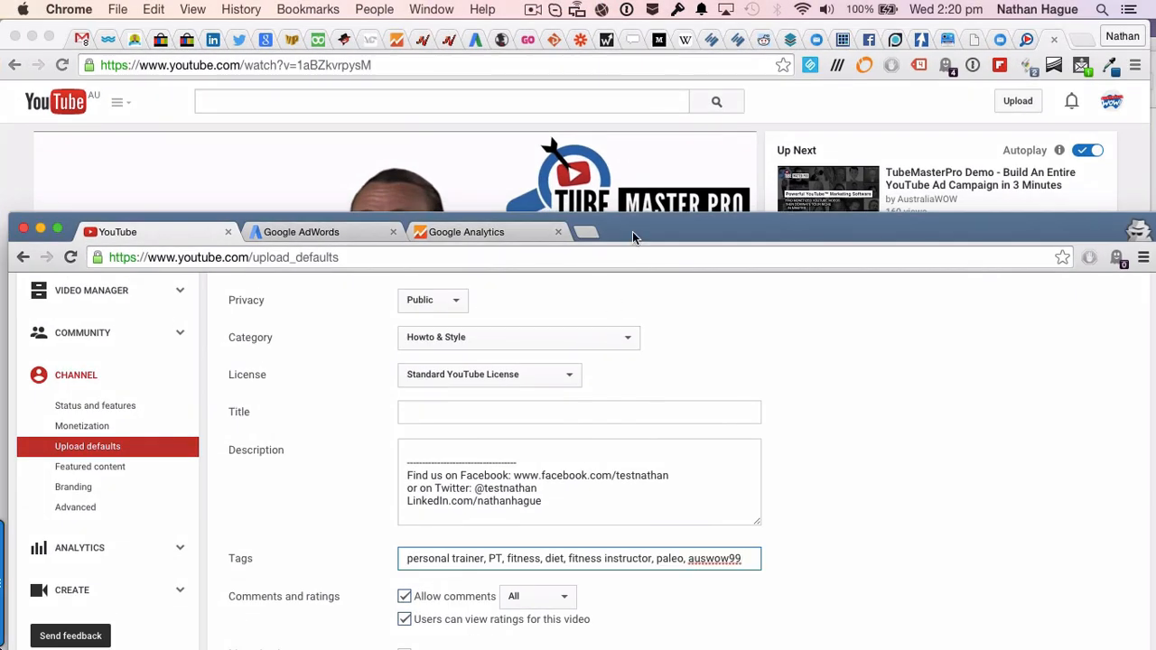
{"action": "left_click_drag", "start_coordinate": [633, 231], "coordinate": [625, 39]}
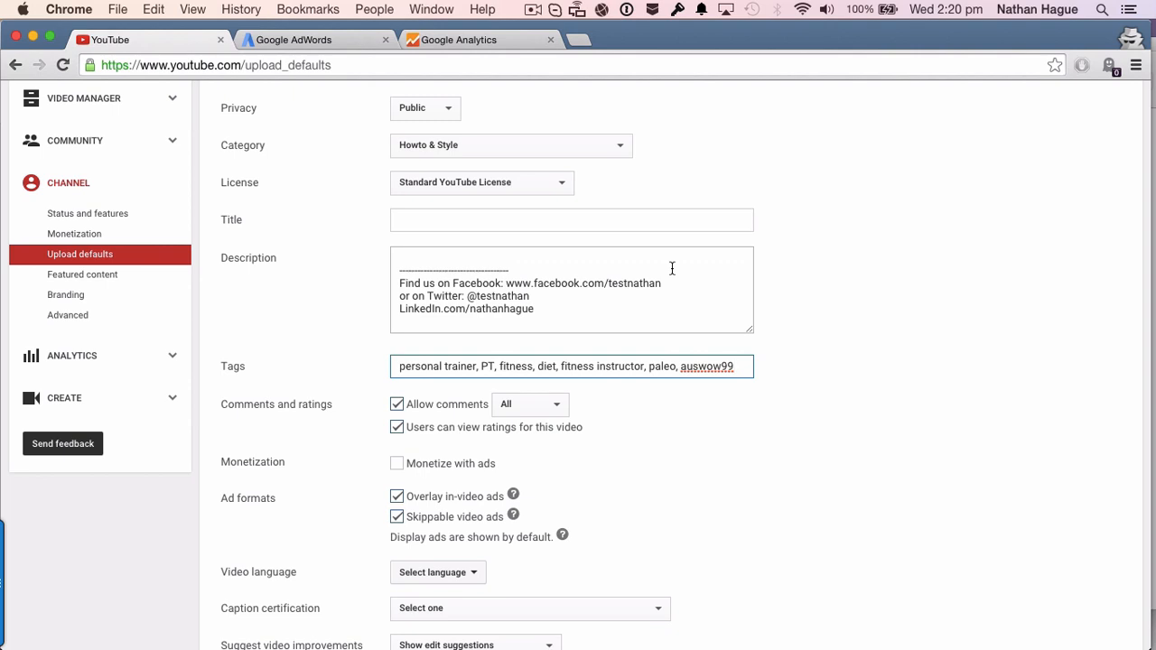
{"action": "scroll", "coordinate": [813, 424], "scroll_direction": "down", "scroll_amount": 3}
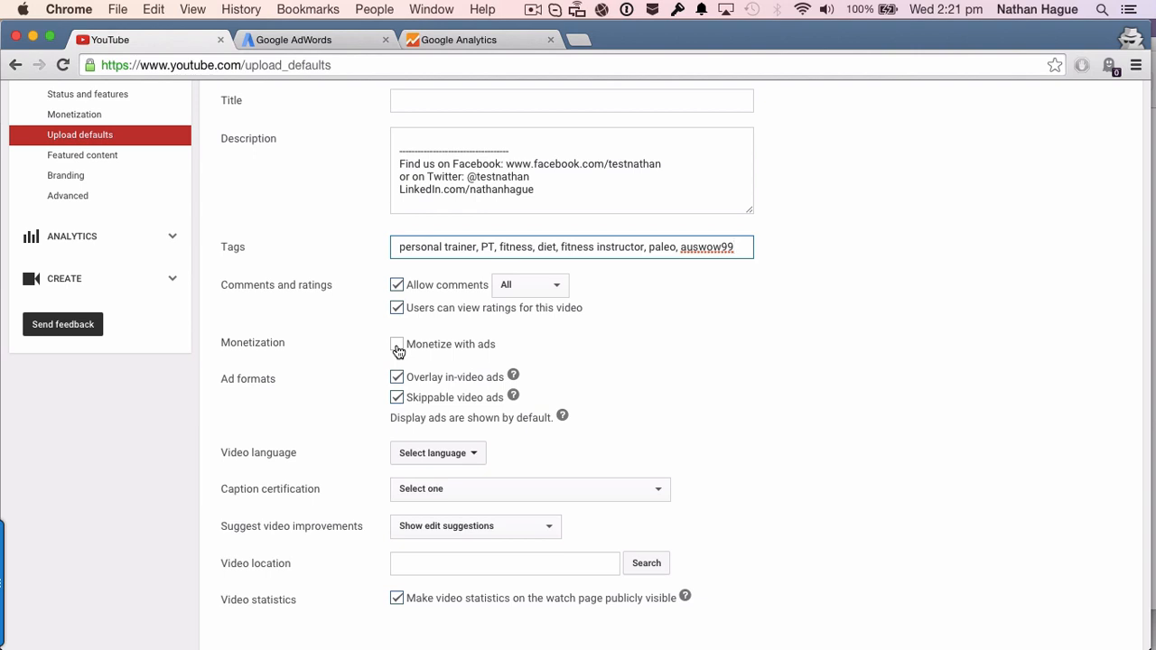
{"action": "scroll", "coordinate": [674, 386], "scroll_direction": "down", "scroll_amount": 3}
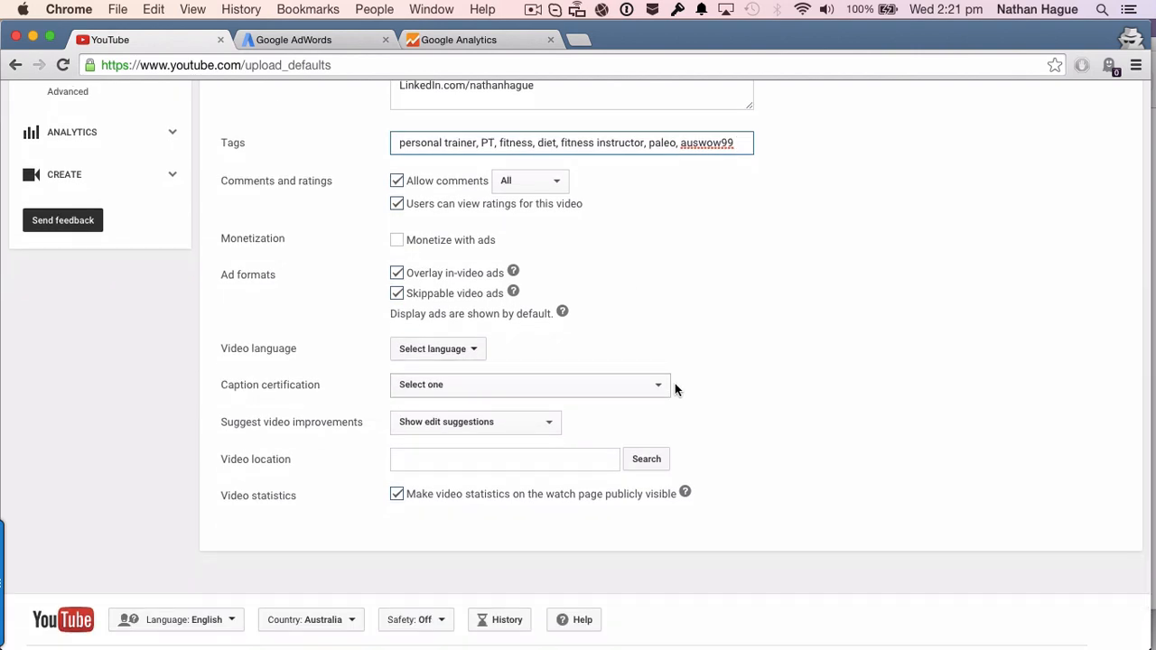
{"action": "left_click", "coordinate": [465, 349]}
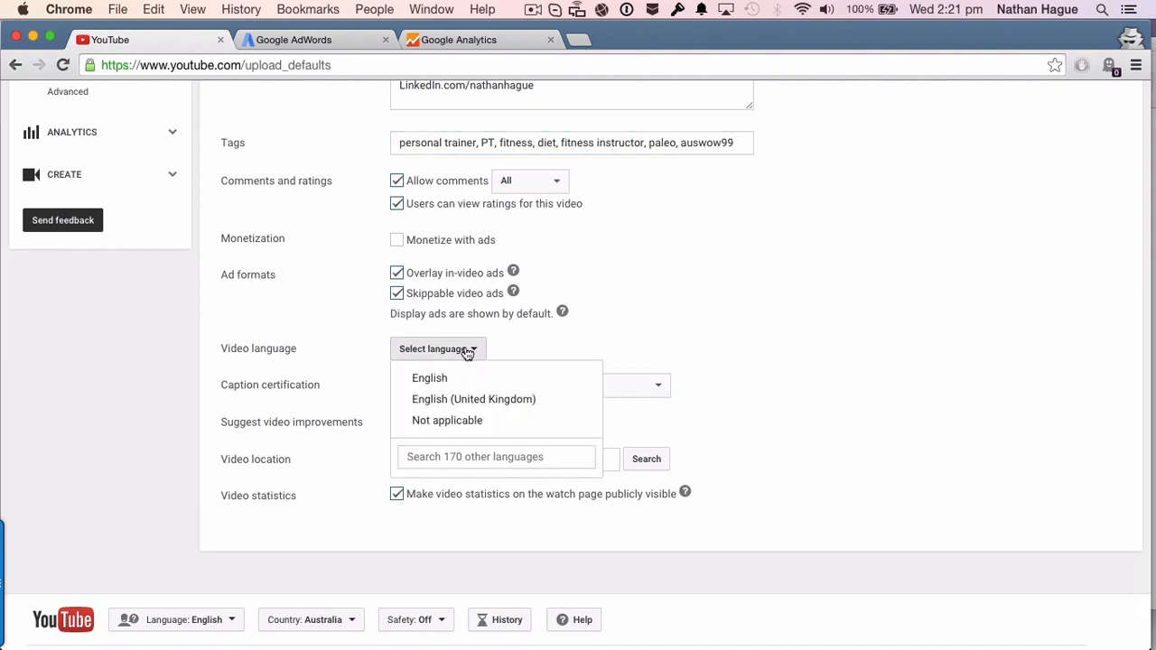
{"action": "left_click", "coordinate": [452, 379]}
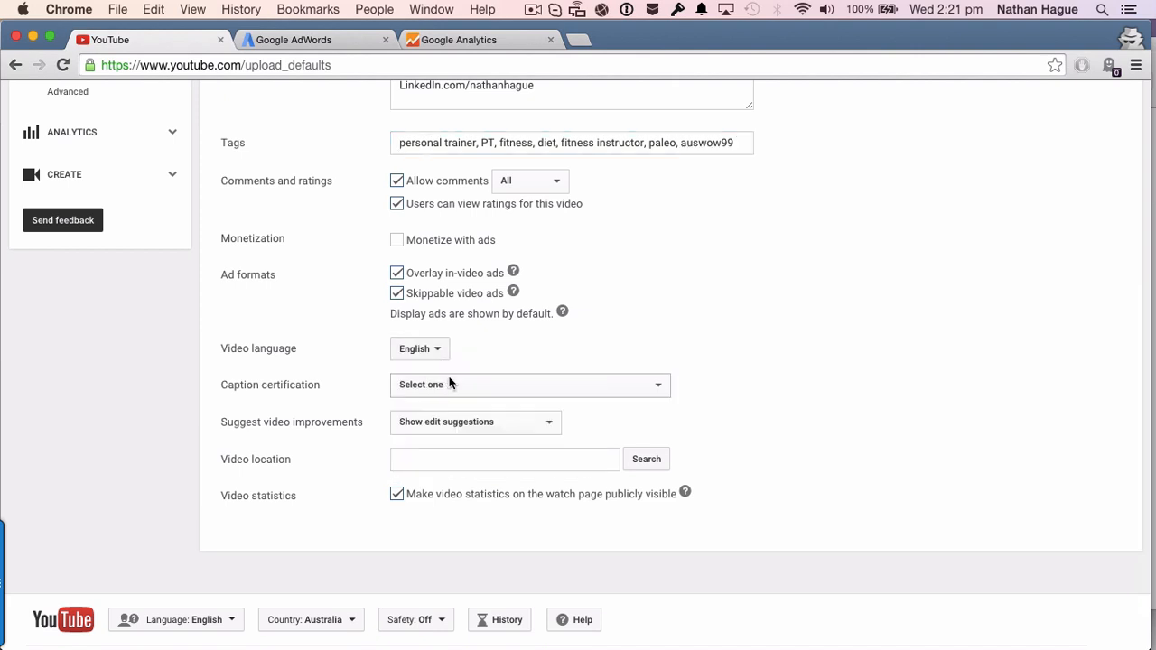
{"action": "left_click", "coordinate": [599, 387]}
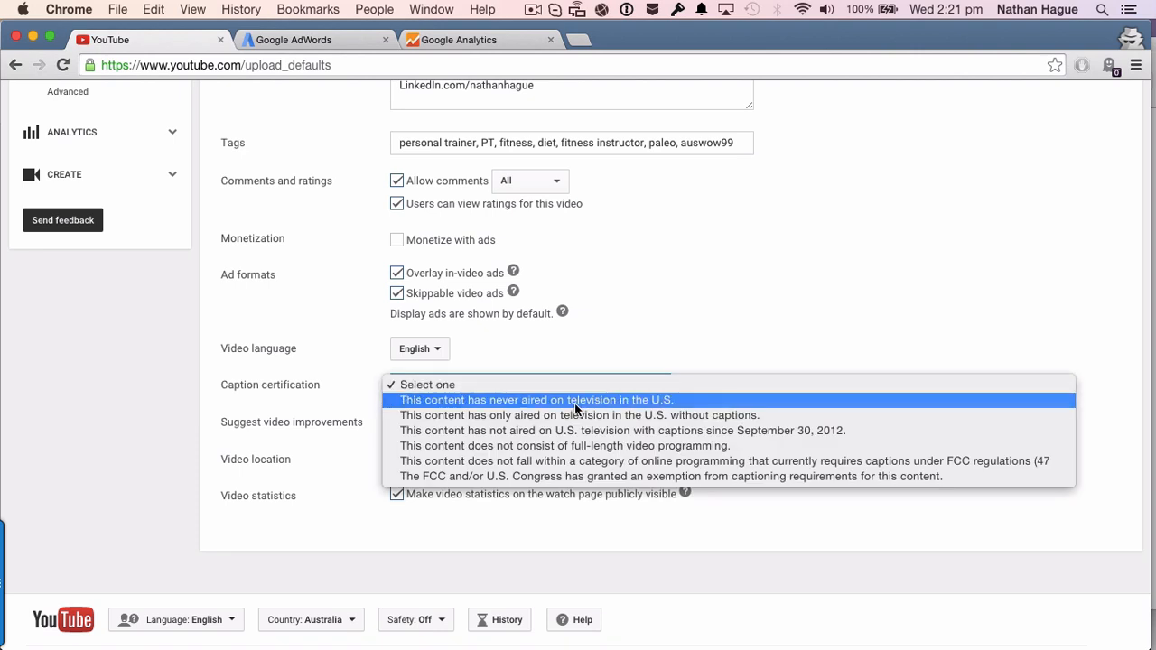
{"action": "left_click", "coordinate": [575, 403]}
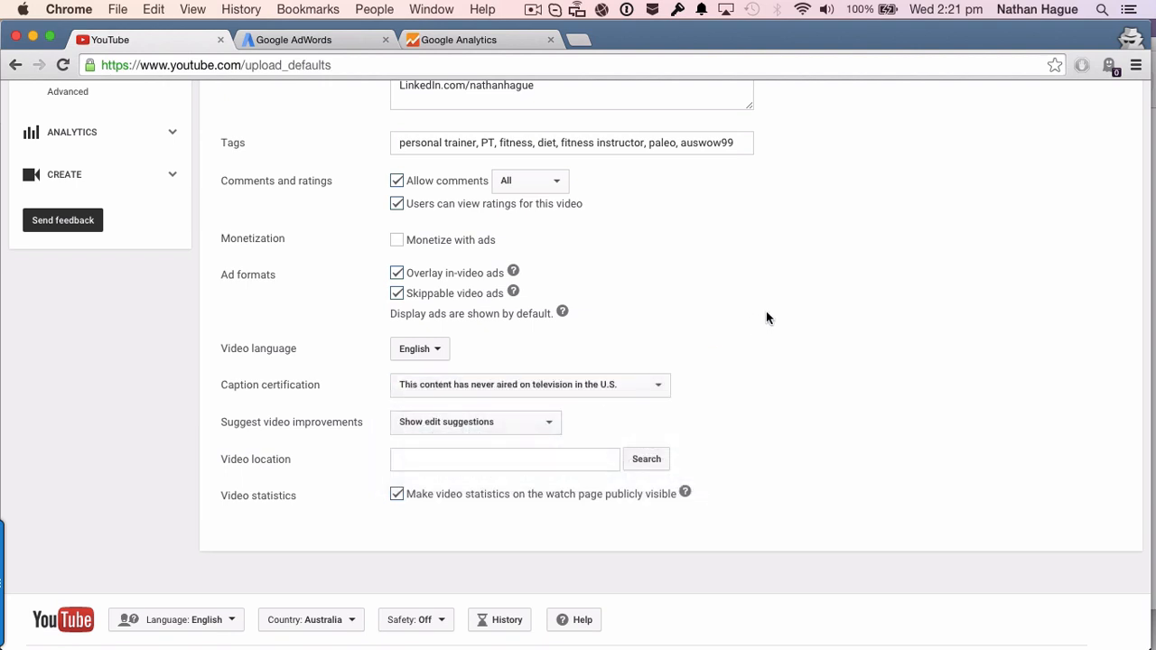
- Keep edit suggestions showing and set the default video location to sydney
{"action": "scroll", "coordinate": [767, 316], "scroll_direction": "down", "scroll_amount": 1}
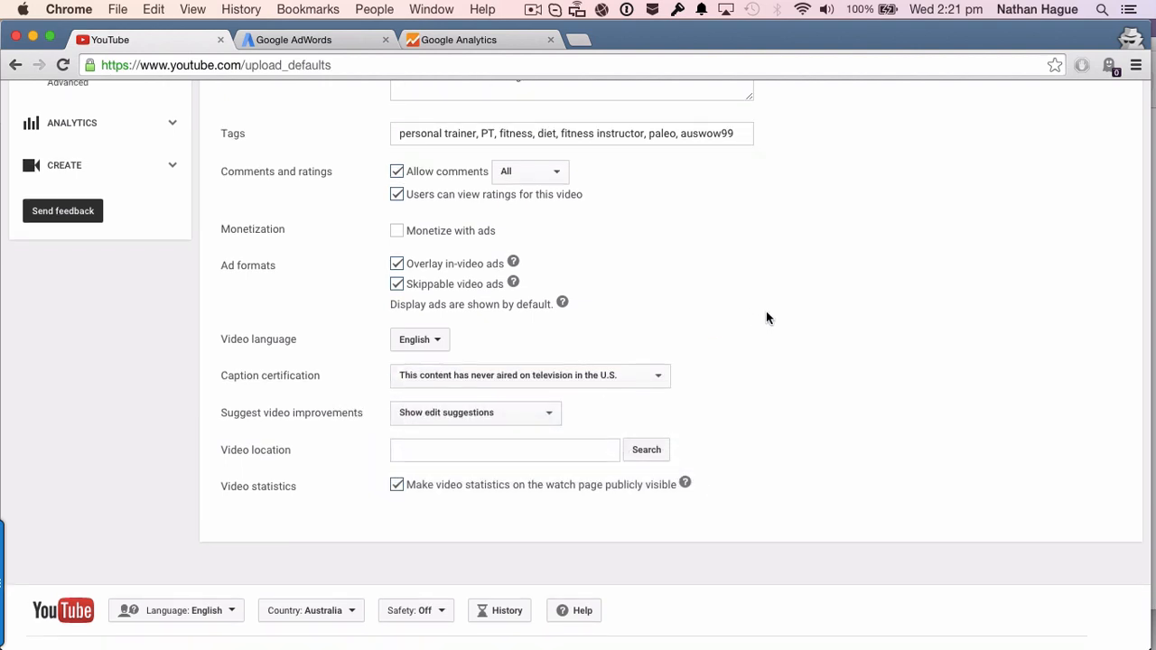
{"action": "left_click", "coordinate": [547, 412]}
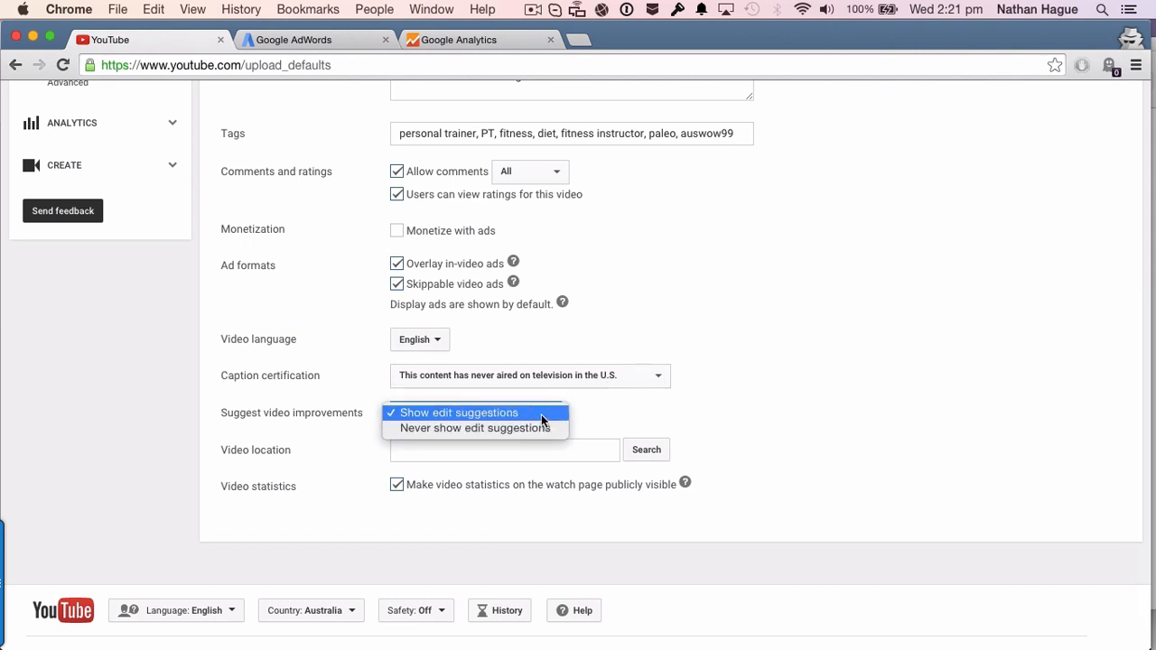
{"action": "left_click", "coordinate": [542, 419]}
{"action": "left_click", "coordinate": [774, 414]}
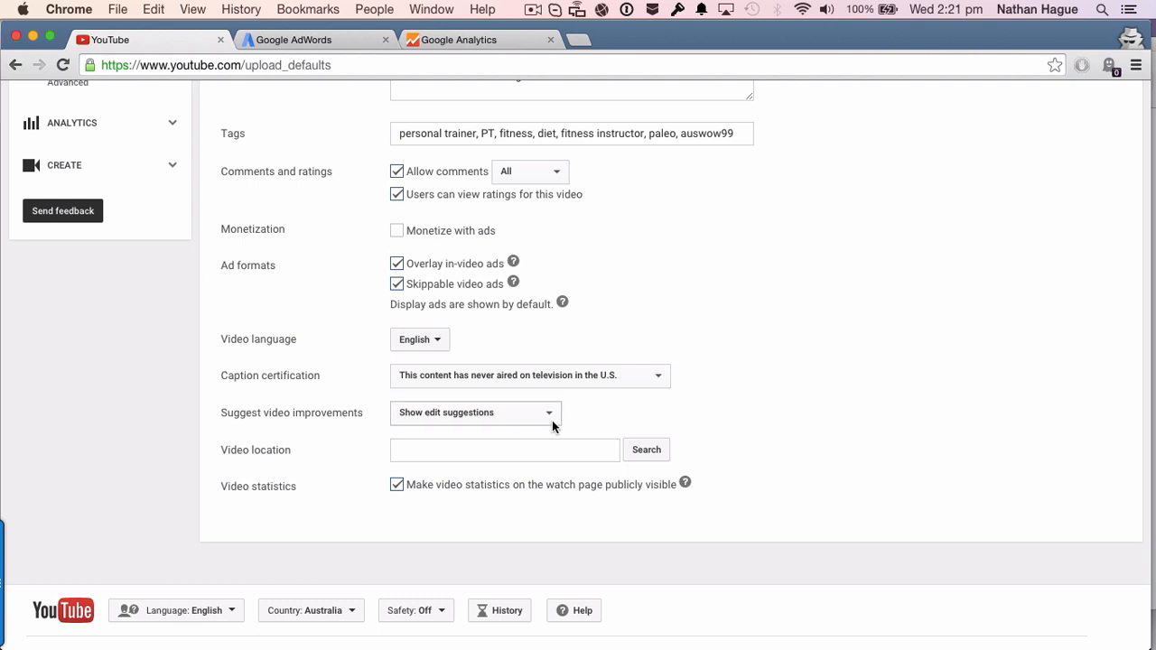
{"action": "left_click", "coordinate": [496, 451]}
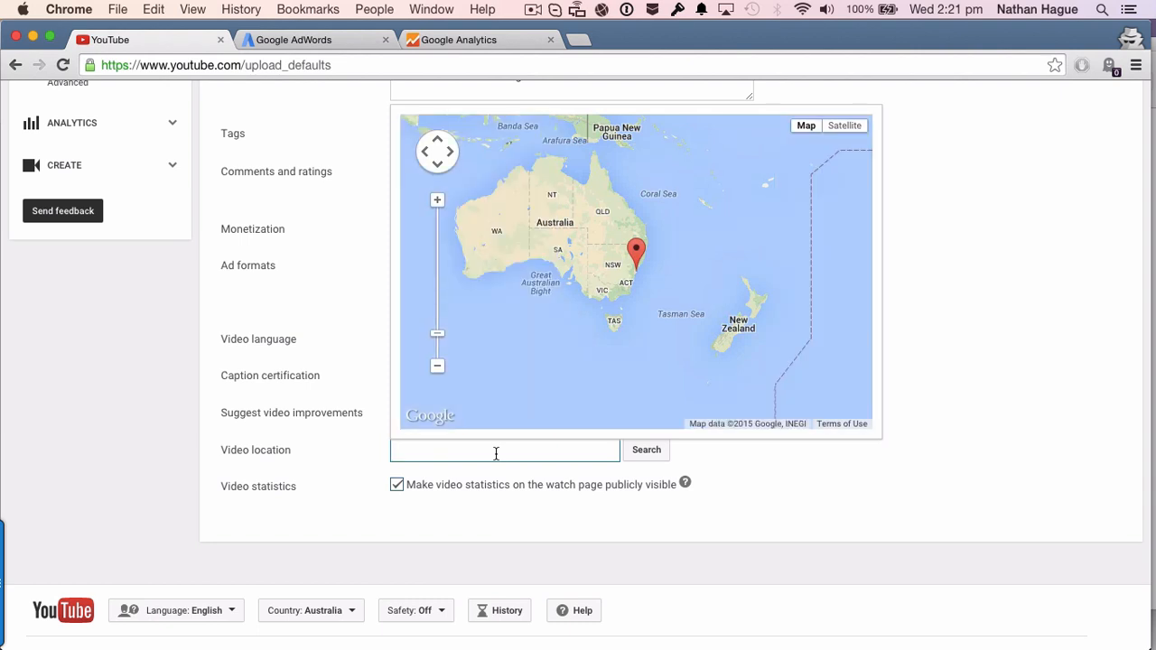
{"action": "type", "text": "sydney"}
{"action": "left_click", "coordinate": [647, 451]}
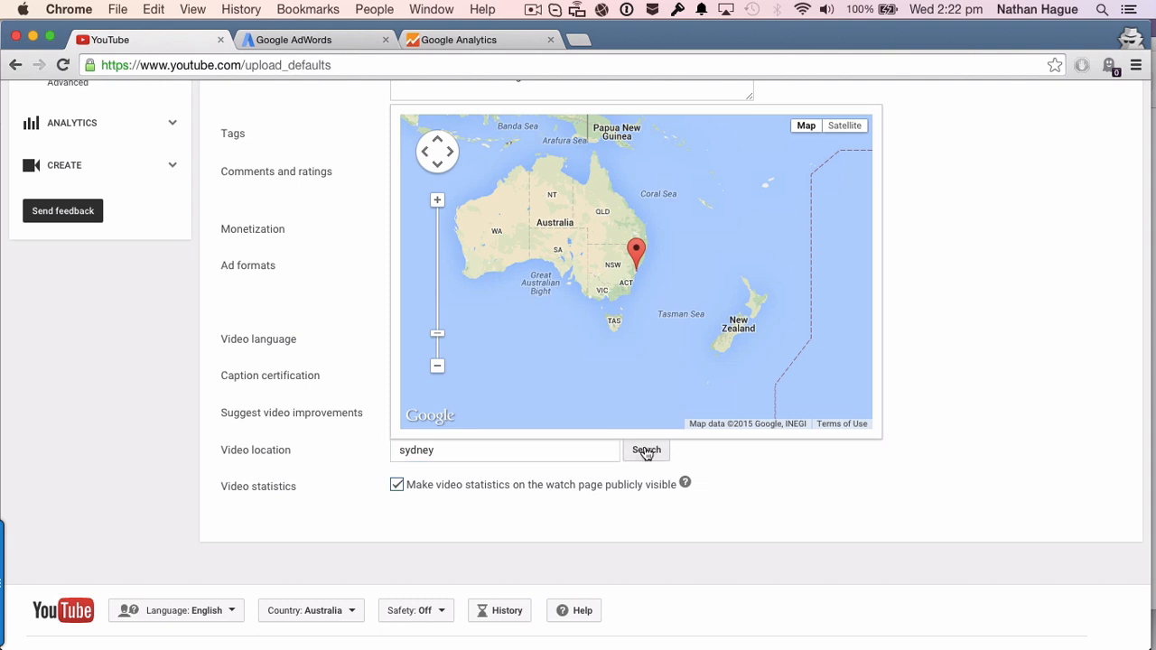
{"action": "left_click", "coordinate": [635, 515]}
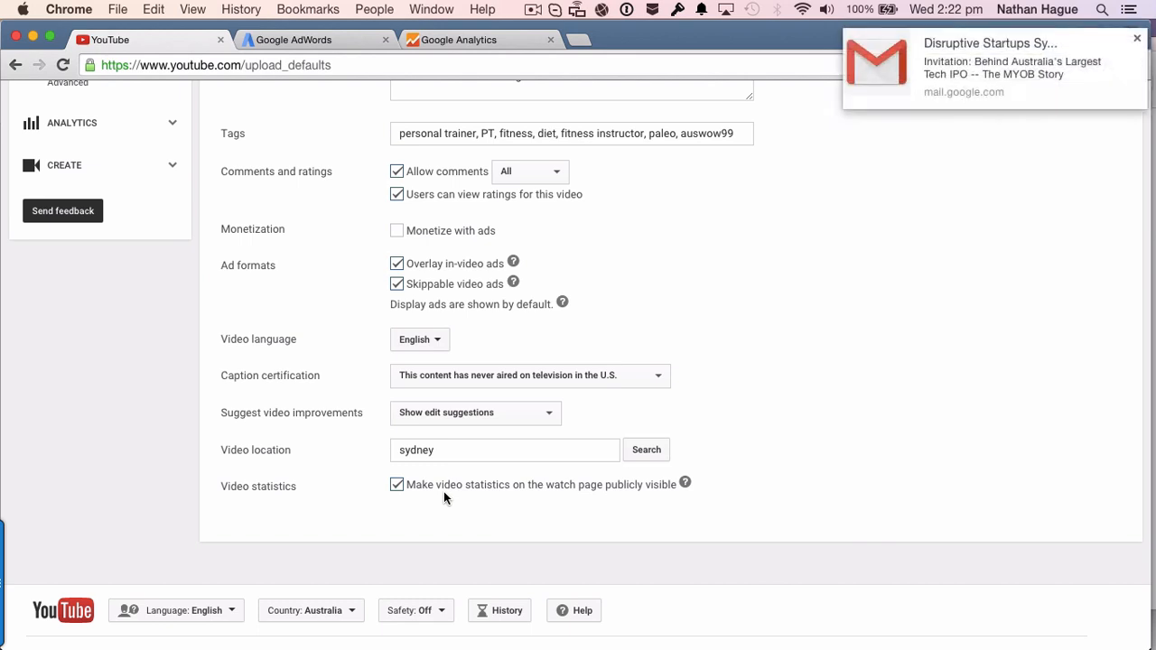
{"action": "scroll", "coordinate": [444, 492], "scroll_direction": "up", "scroll_amount": 5}
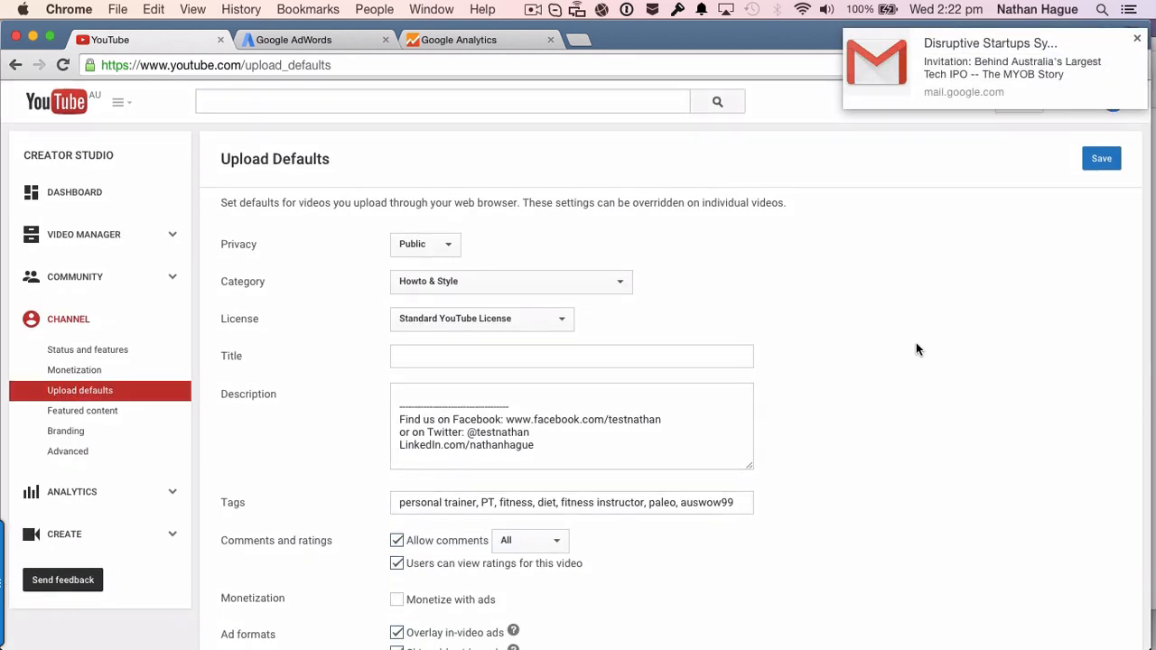
- Save the upload defaults and go to the channel's Featured content settings
{"action": "left_click", "coordinate": [1103, 161]}
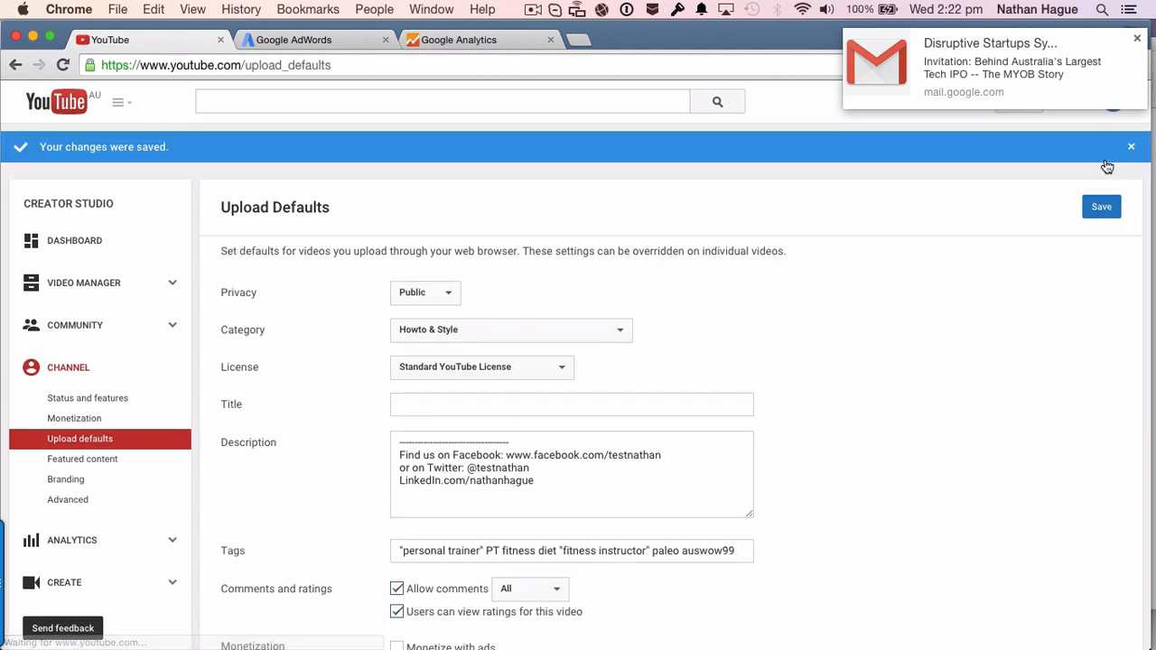
{"action": "scroll", "coordinate": [976, 232], "scroll_direction": "down", "scroll_amount": 1}
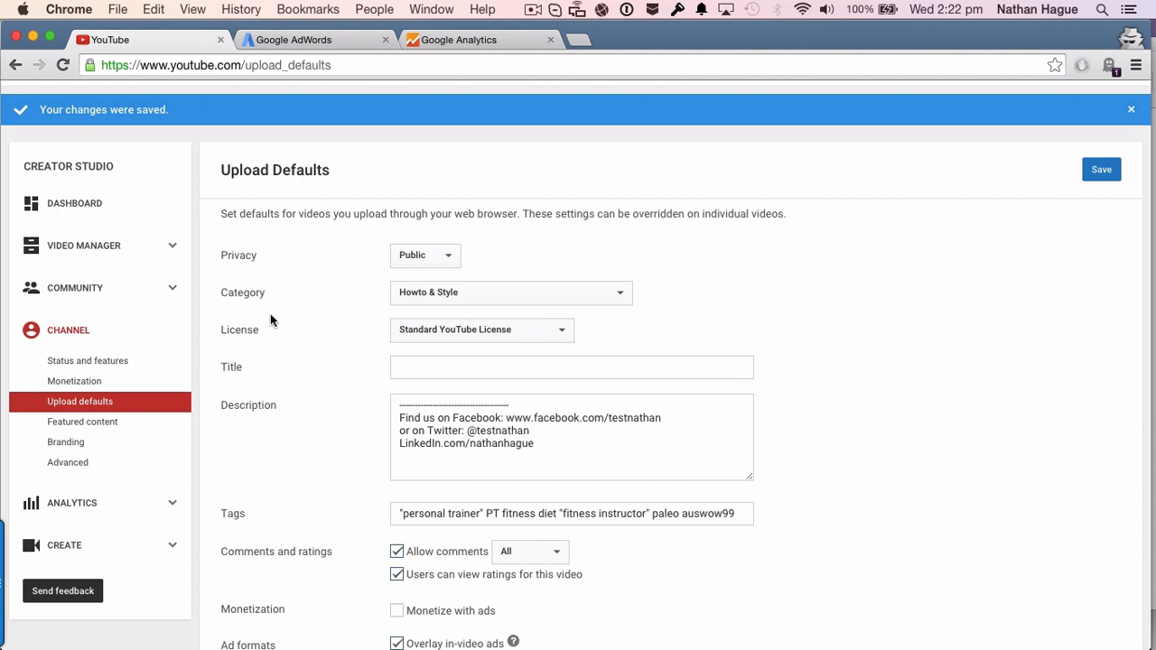
{"action": "left_click", "coordinate": [80, 429]}
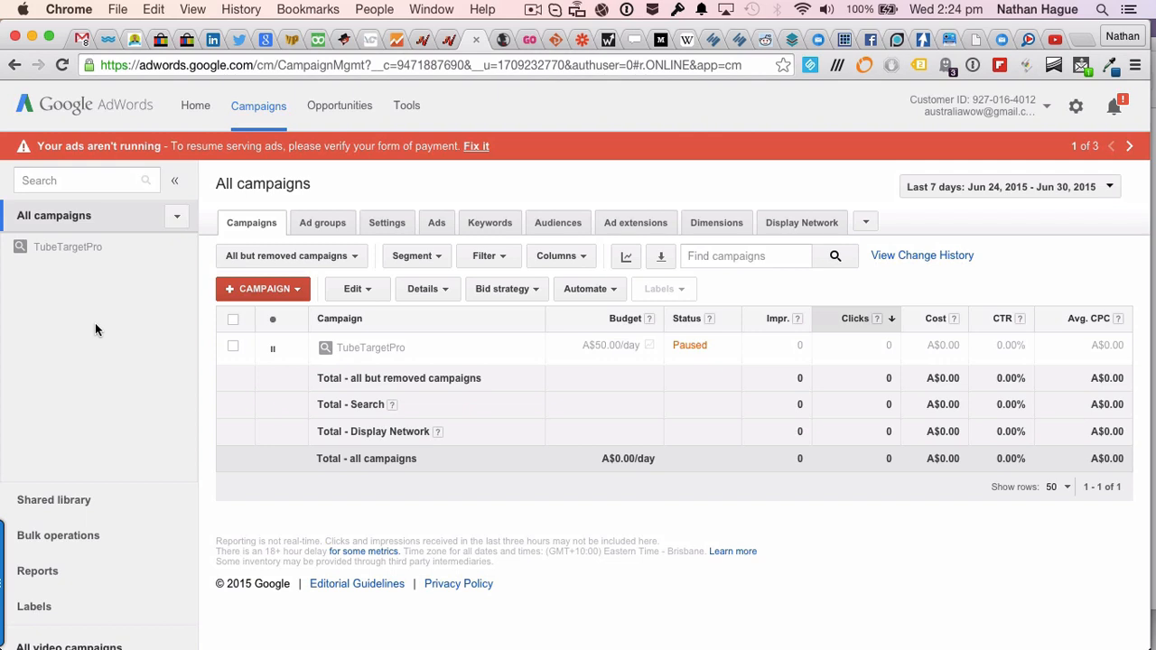
- Browse AdWords video campaigns, then open Linked YouTube accounts to see the linked channel
{"action": "left_click", "coordinate": [291, 290]}
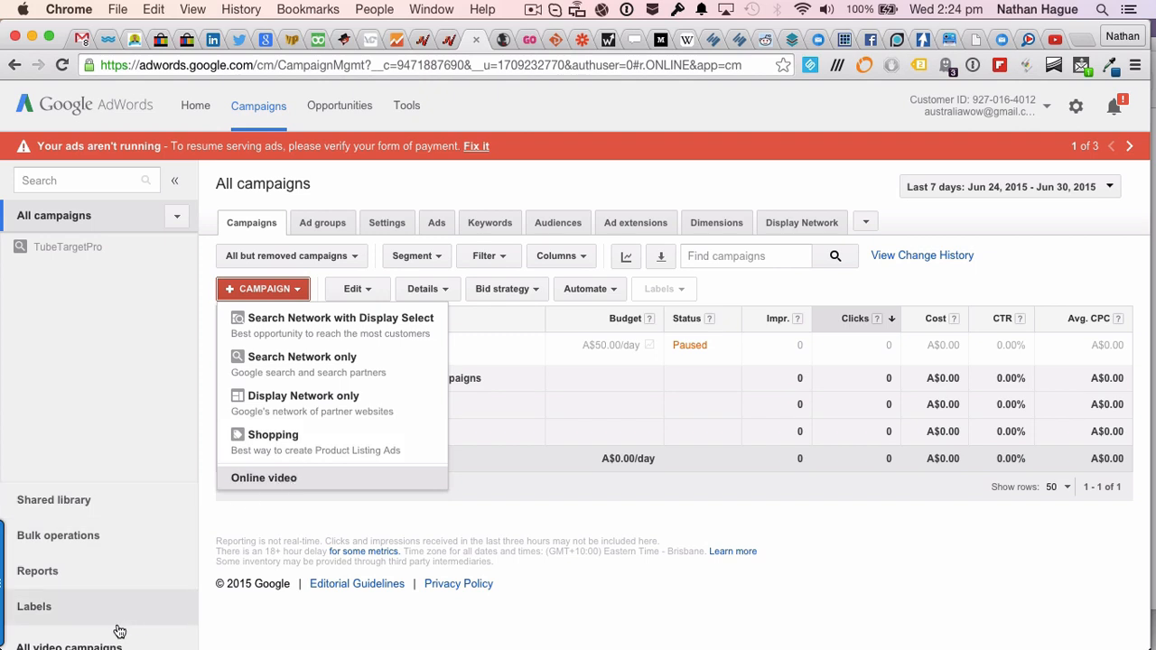
{"action": "left_click", "coordinate": [83, 645]}
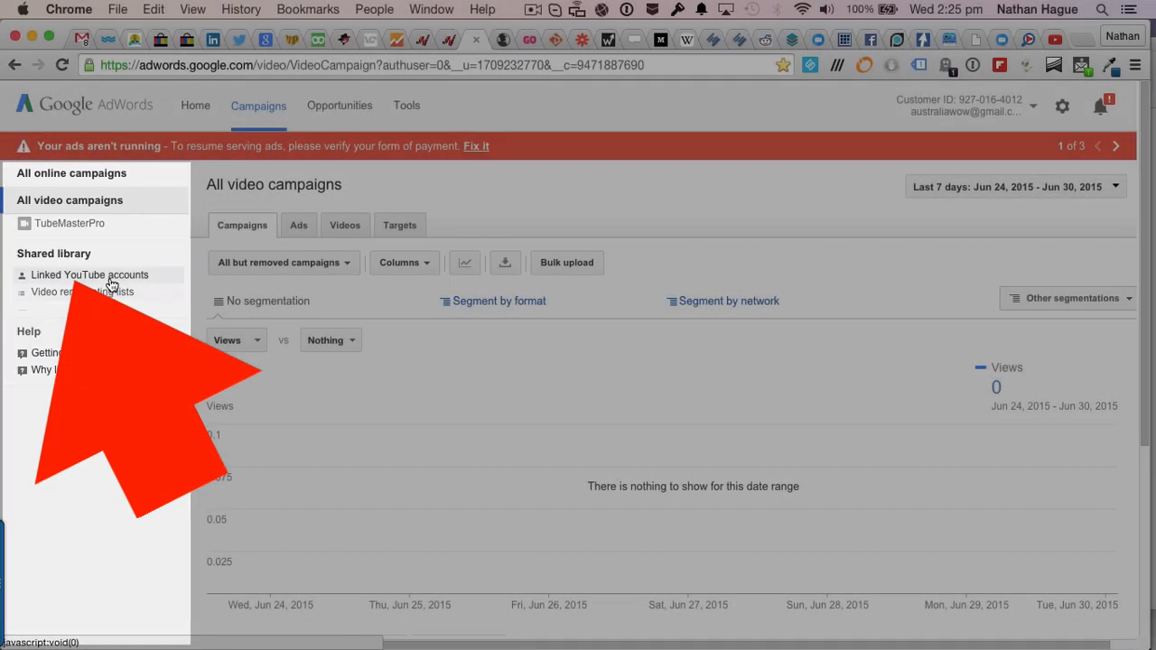
{"action": "left_click", "coordinate": [103, 276]}
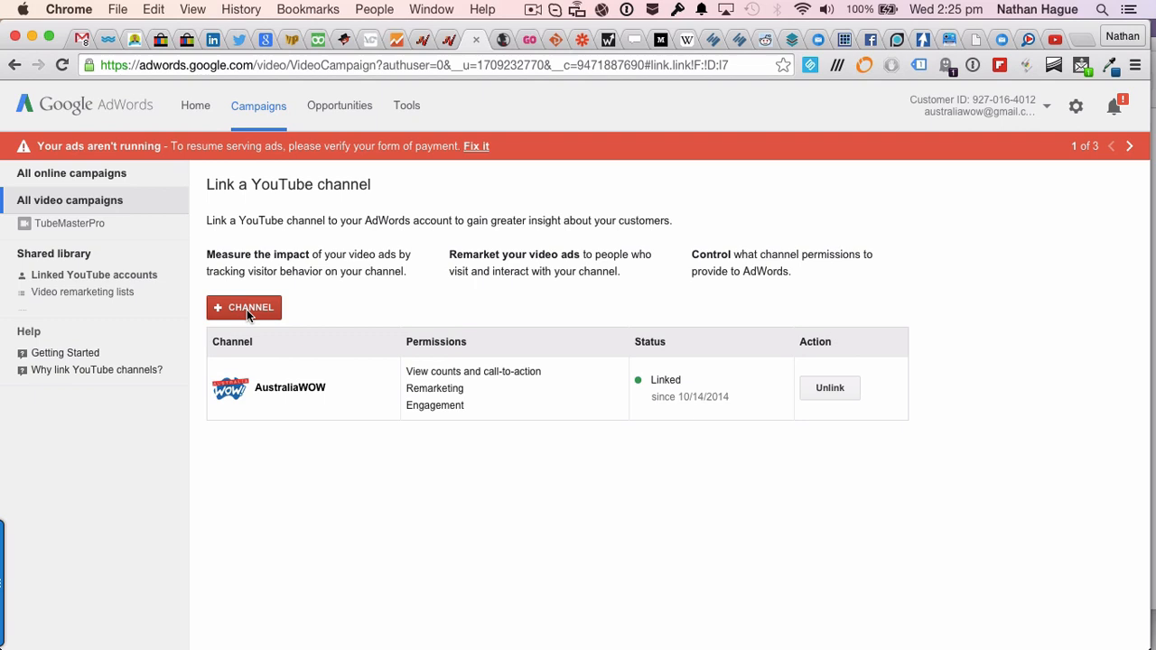
- Start linking another YouTube channel in AdWords and bring the other browser window, at the Billing step, forward
{"action": "left_click", "coordinate": [247, 309]}
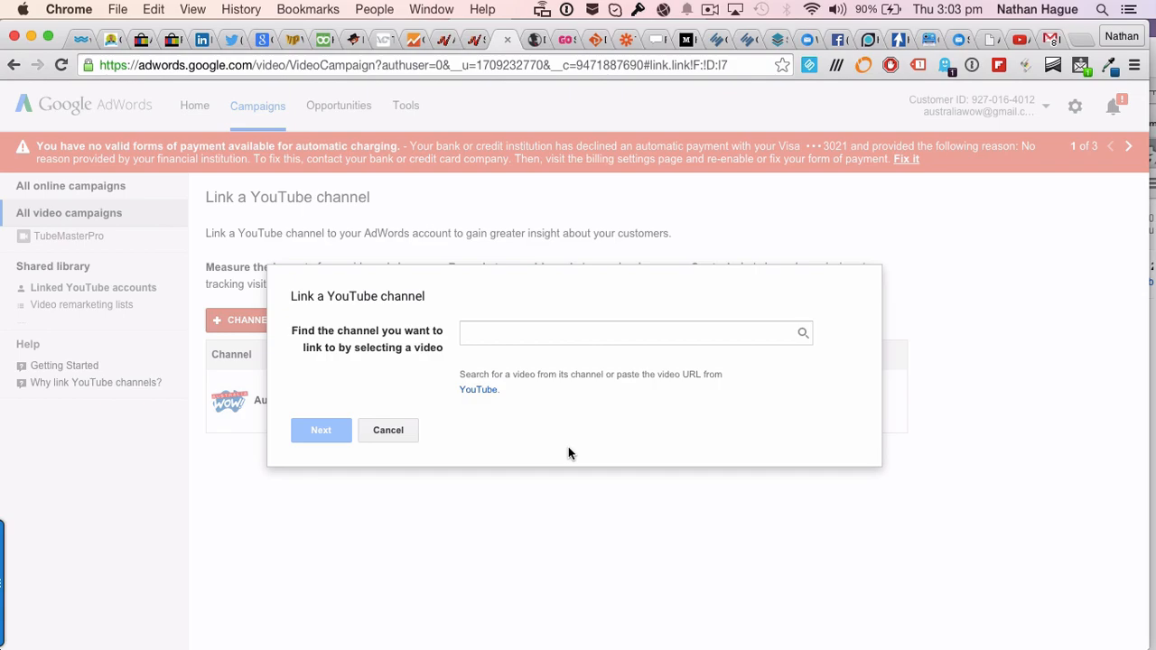
{"action": "key", "text": "ctrl+Up"}
{"action": "left_click", "coordinate": [428, 452]}
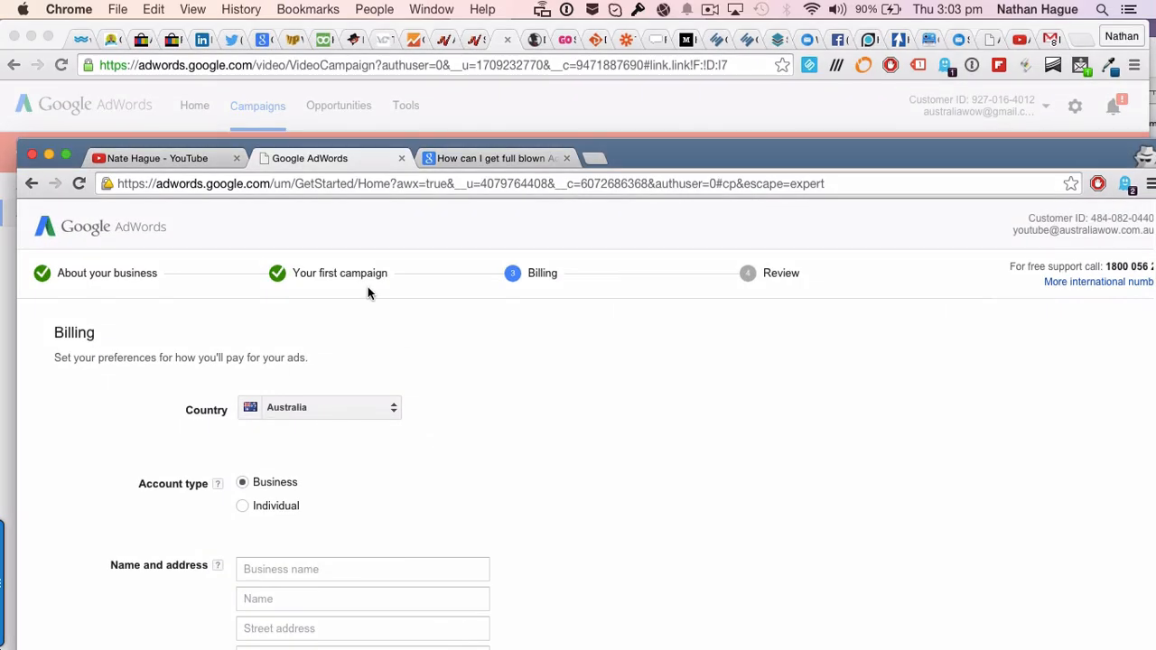
- Copy the link of the 'TubeMasterPro - Lesson 4 - Video SEO' video and return to AdWords
{"action": "left_click", "coordinate": [163, 158]}
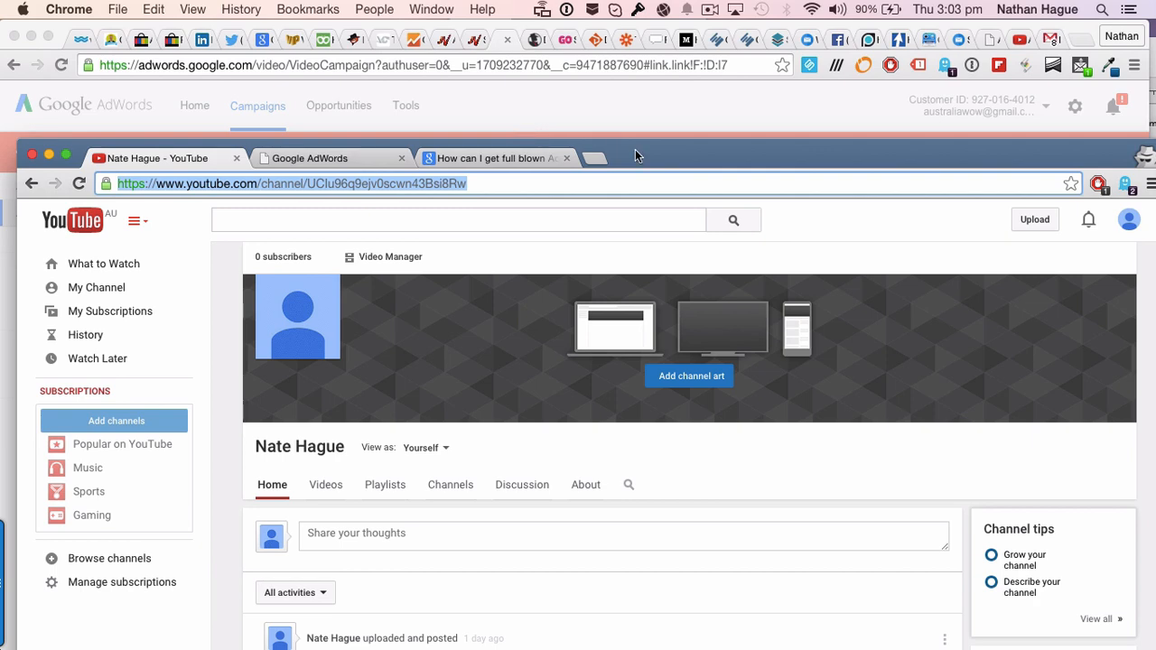
{"action": "left_click_drag", "start_coordinate": [635, 149], "coordinate": [617, 31]}
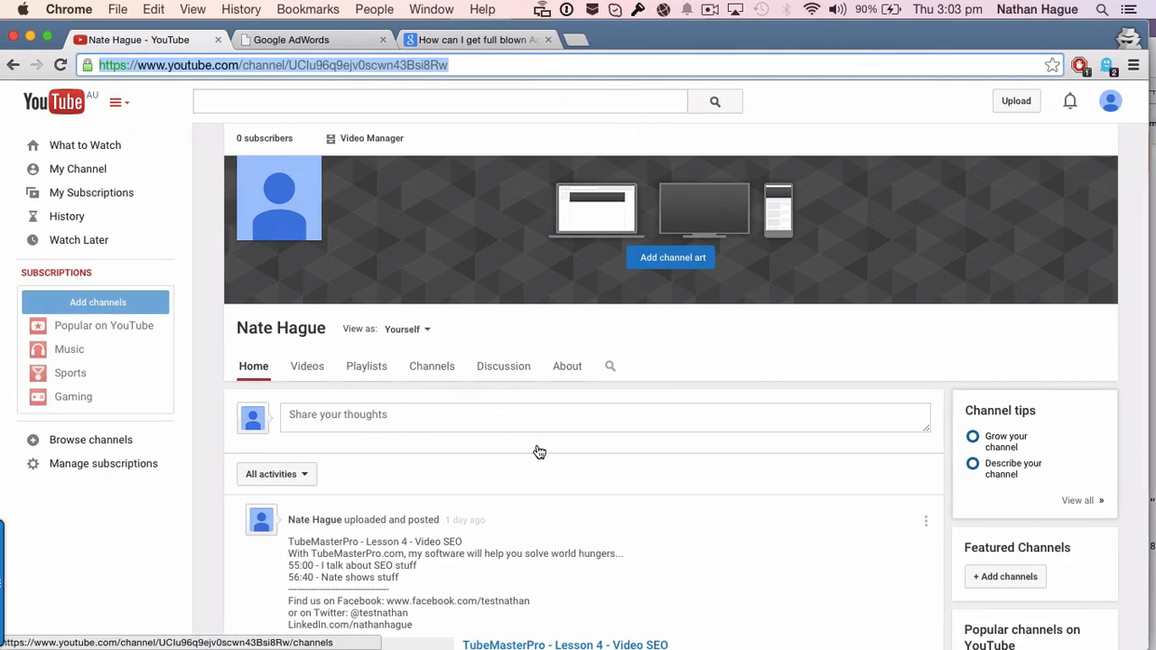
{"action": "scroll", "coordinate": [540, 452], "scroll_direction": "down", "scroll_amount": 5}
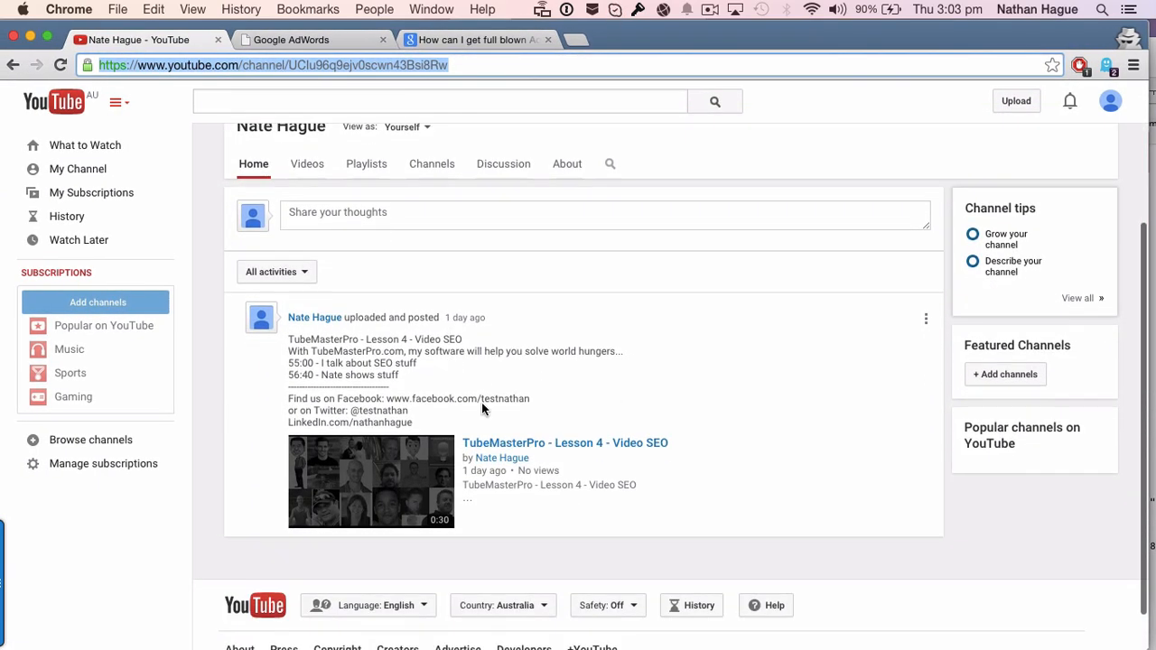
{"action": "right_click", "coordinate": [569, 444]}
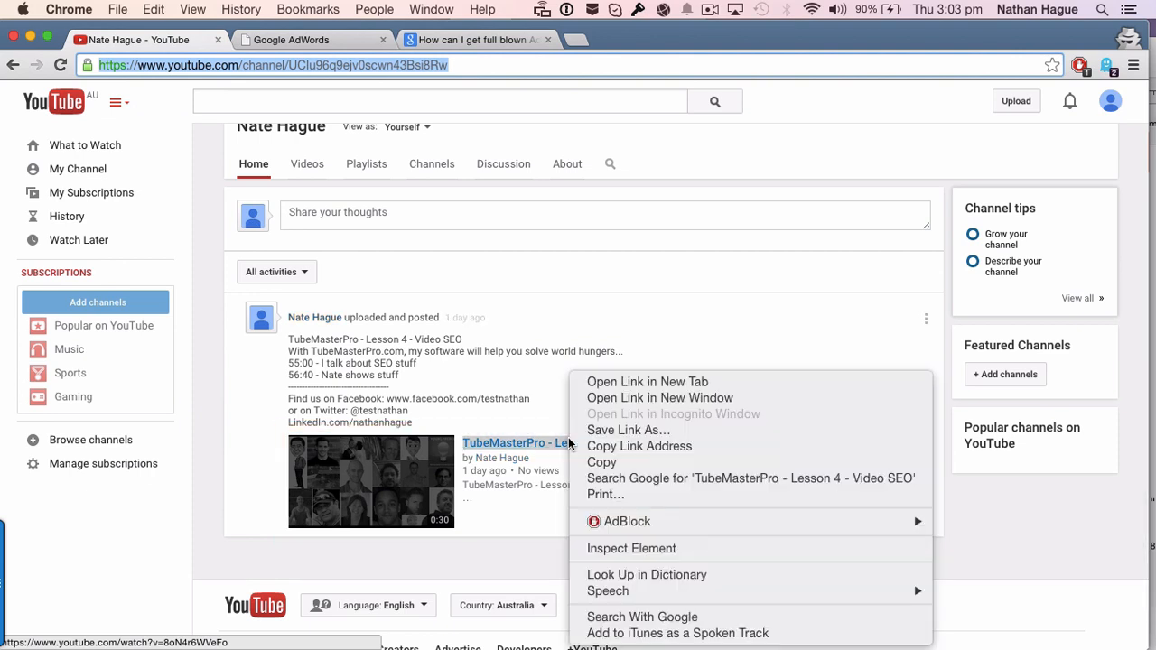
{"action": "left_click", "coordinate": [603, 448]}
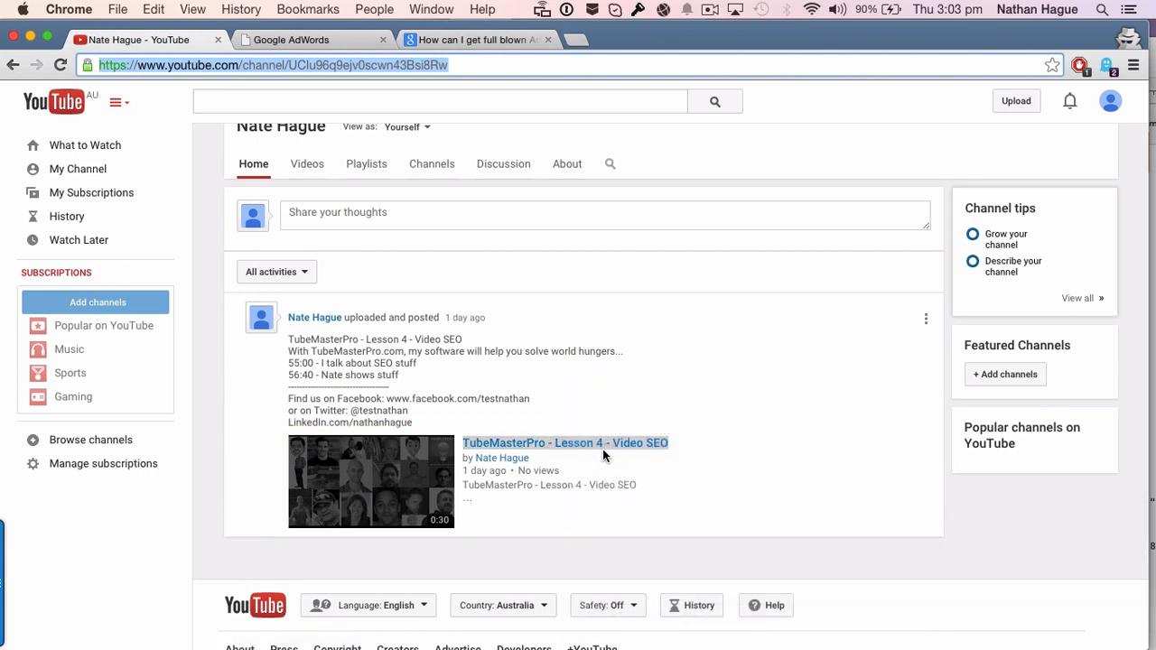
{"action": "key", "text": "ctrl+Up"}
{"action": "left_click", "coordinate": [491, 464]}
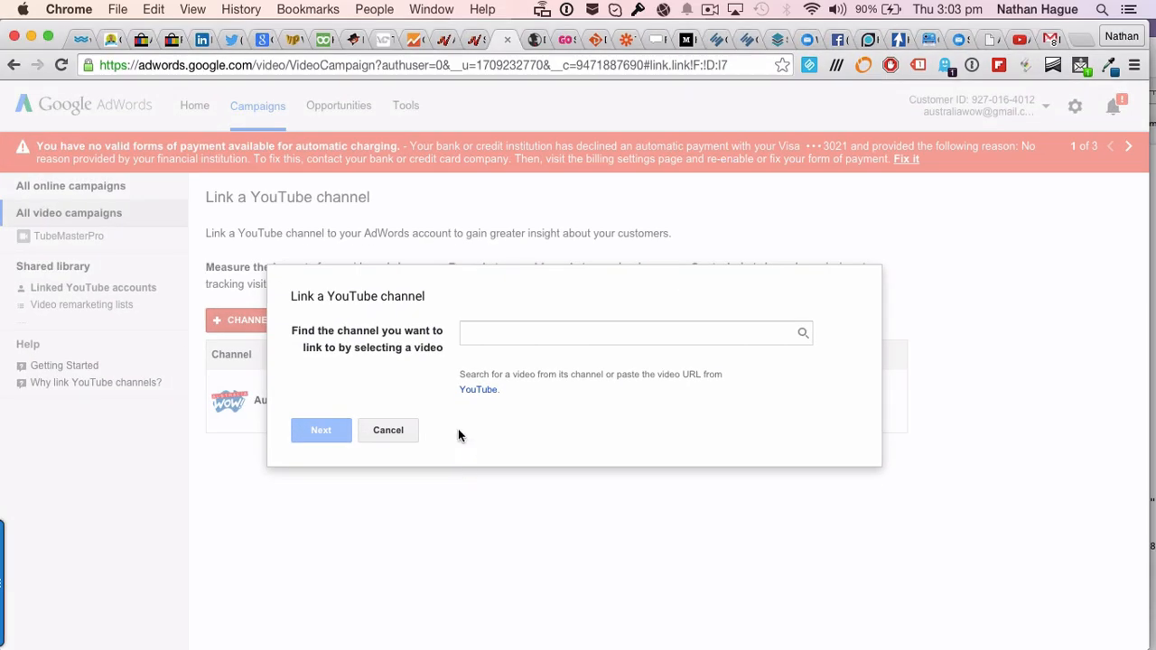
- Paste the video link into the channel search, advance to the ownership step, then cancel without linking
{"action": "left_click", "coordinate": [473, 335]}
{"action": "key", "text": "super+v"}
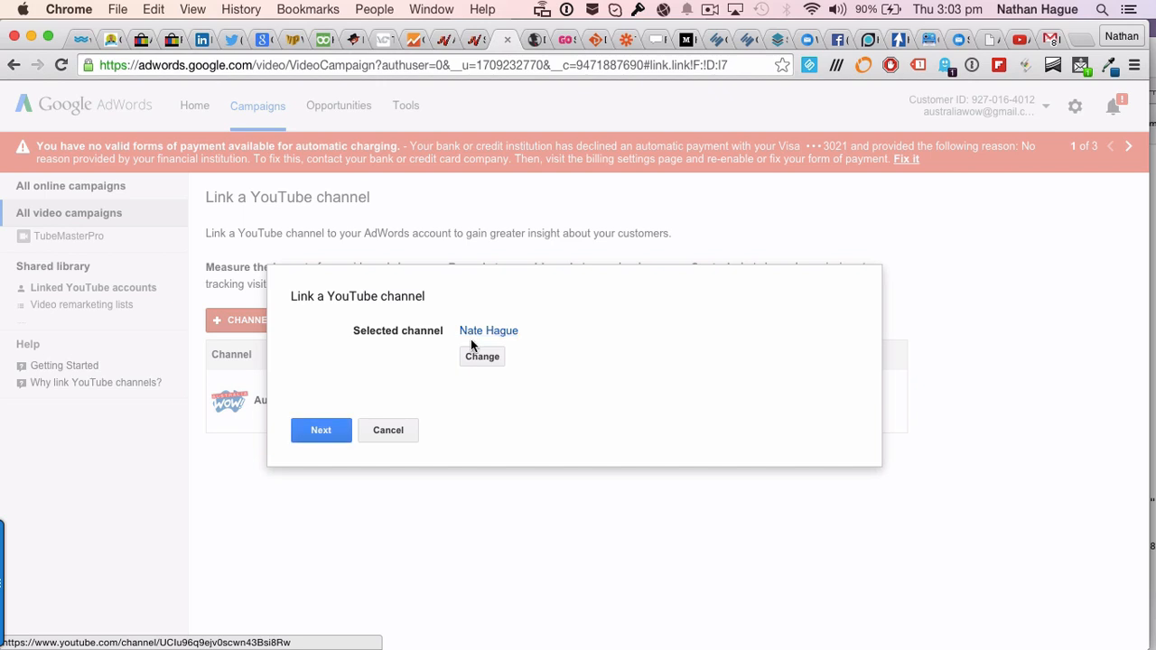
{"action": "left_click", "coordinate": [325, 429]}
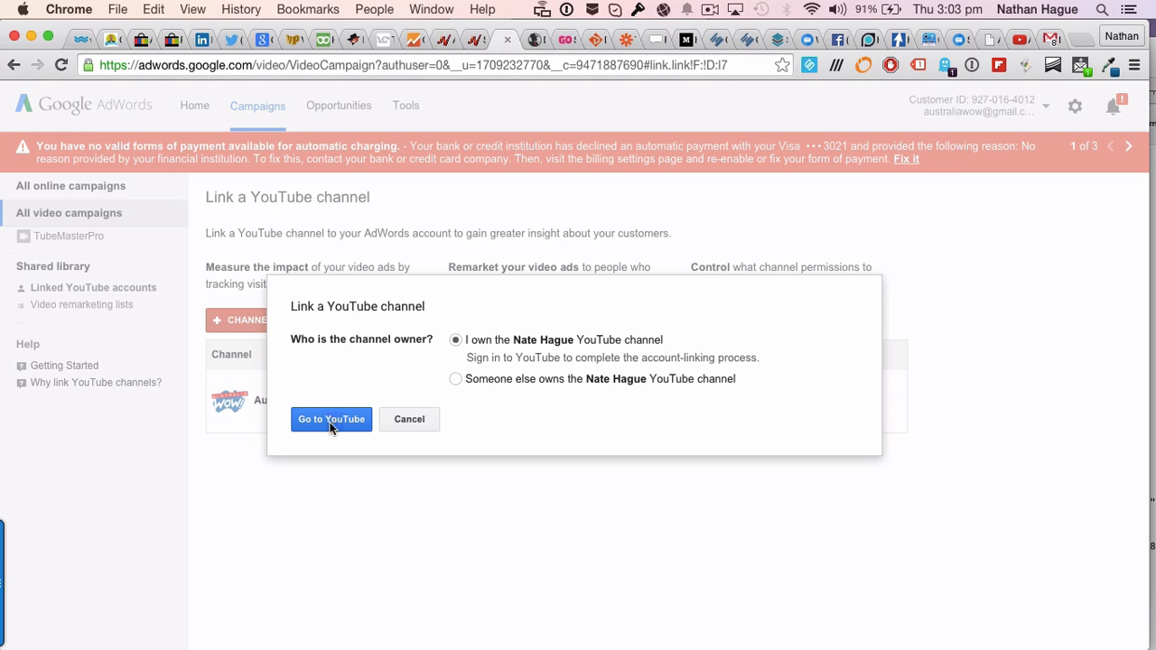
{"action": "left_click", "coordinate": [407, 420]}
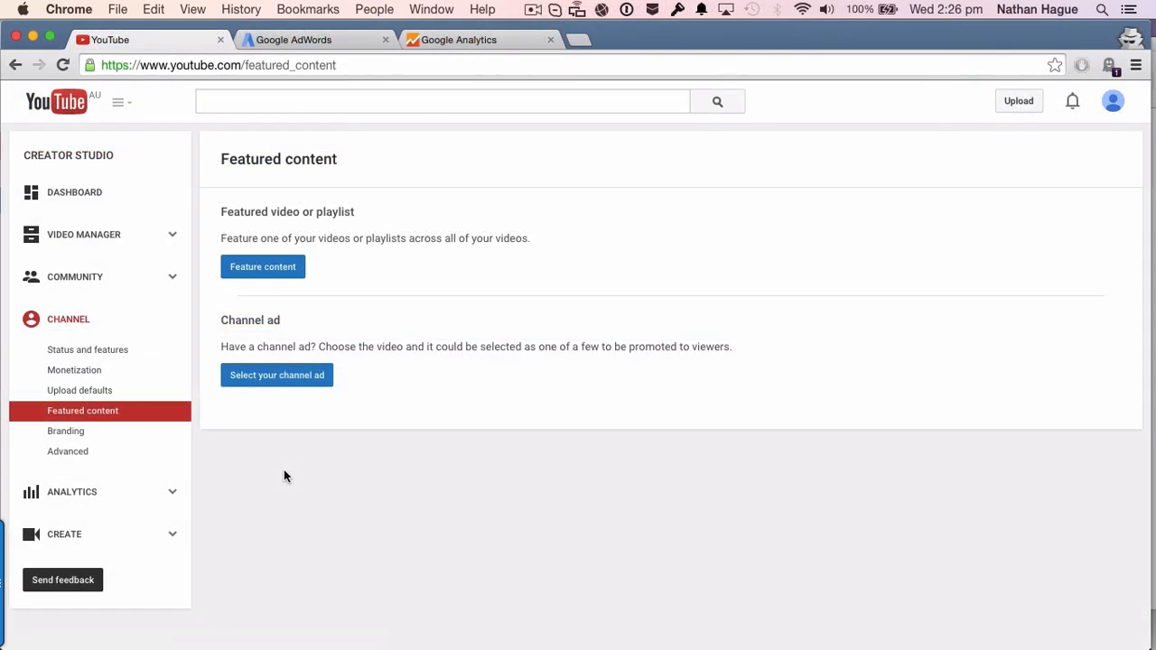
- Go to the Creator Studio dashboard, dismiss its tip, and open the upload page
{"action": "left_click", "coordinate": [92, 205]}
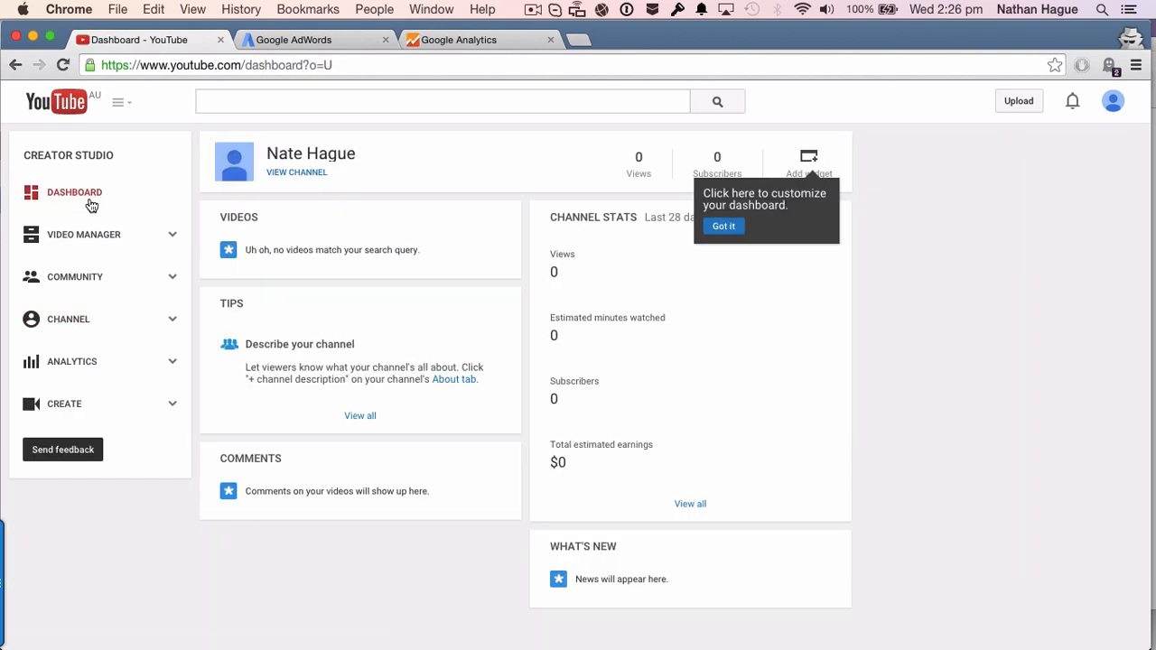
{"action": "left_click", "coordinate": [723, 226]}
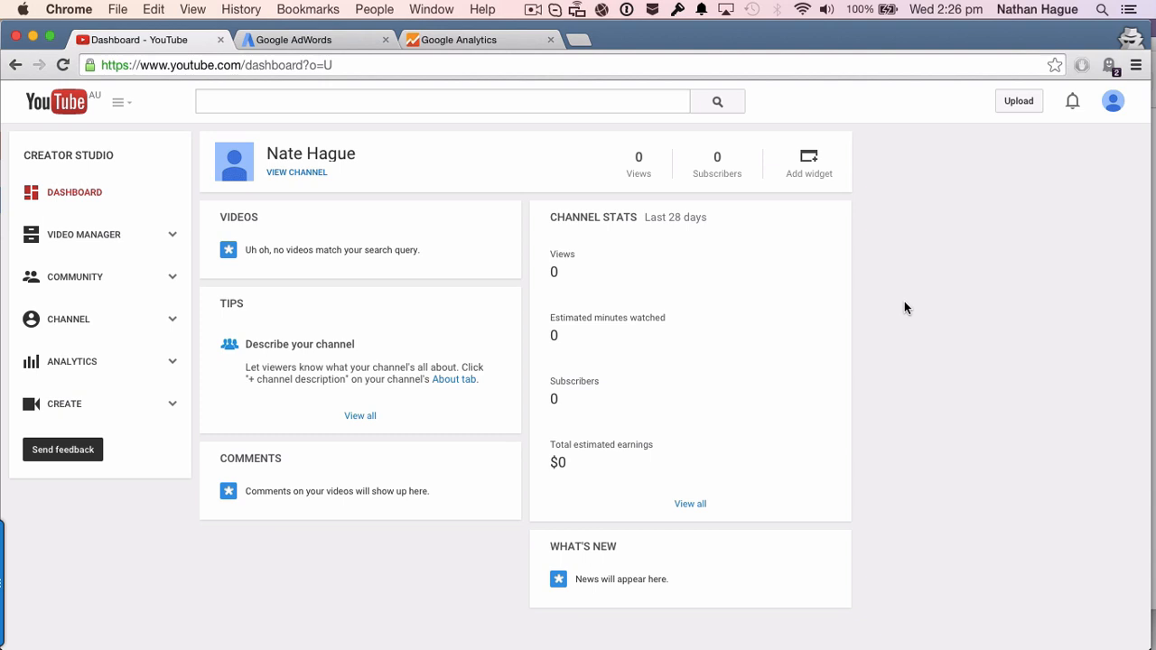
{"action": "left_click", "coordinate": [1015, 107]}
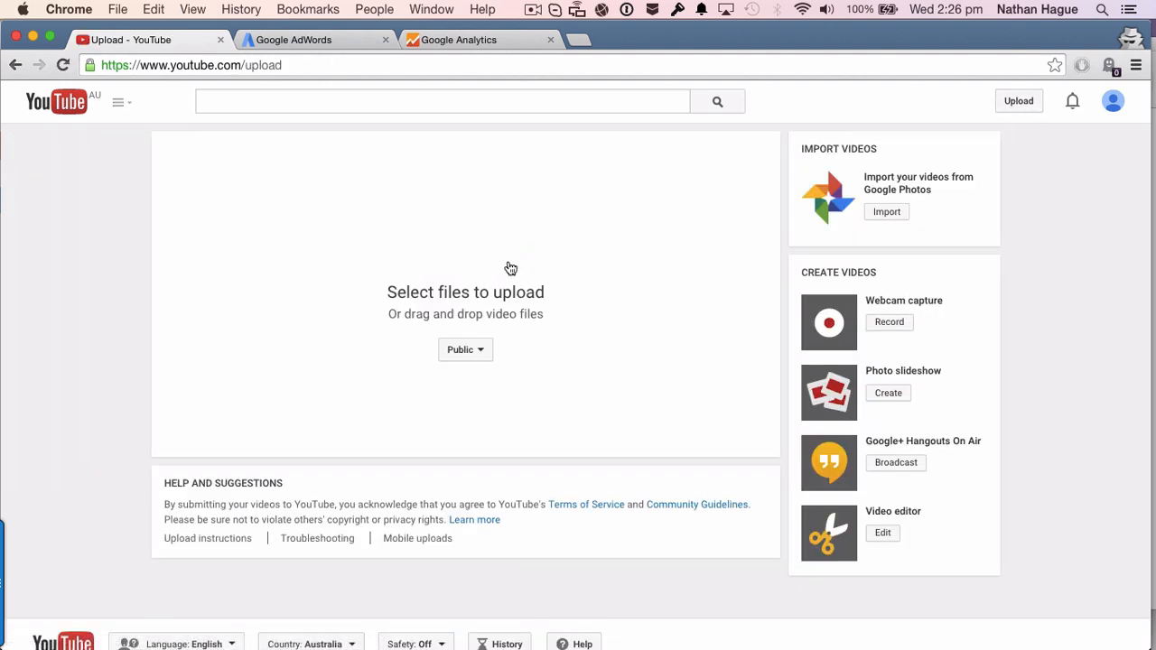
- Start uploading ScreenFlow.mp4 from the file picker
{"action": "left_click", "coordinate": [466, 253]}
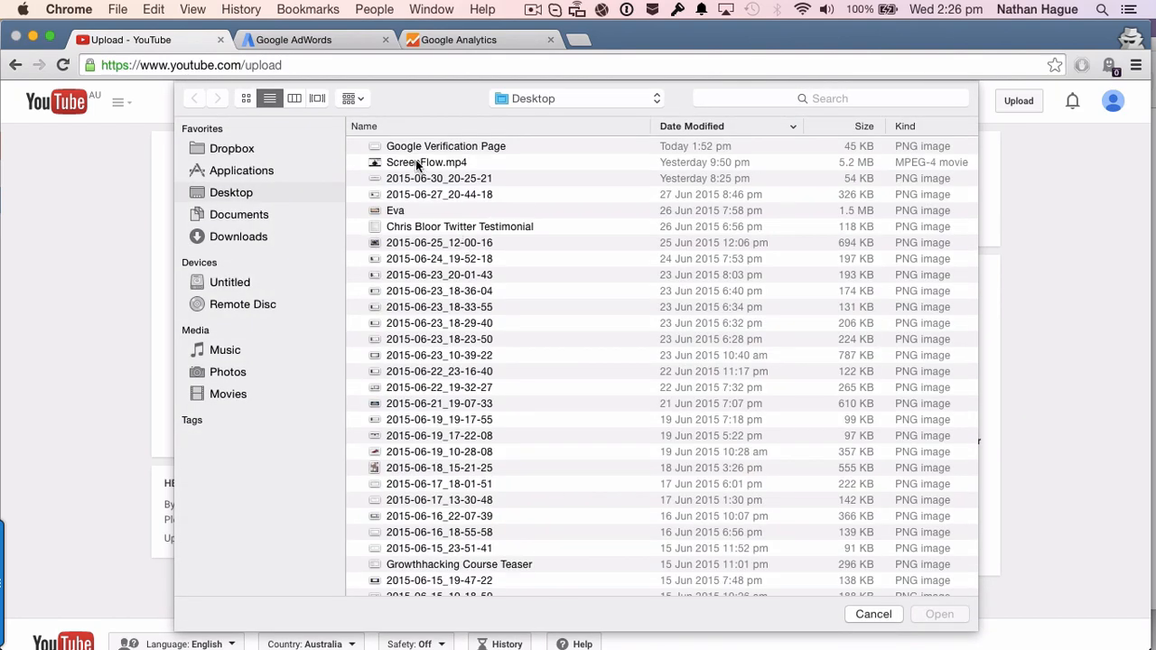
{"action": "left_click", "coordinate": [417, 161]}
{"action": "left_click", "coordinate": [939, 612]}
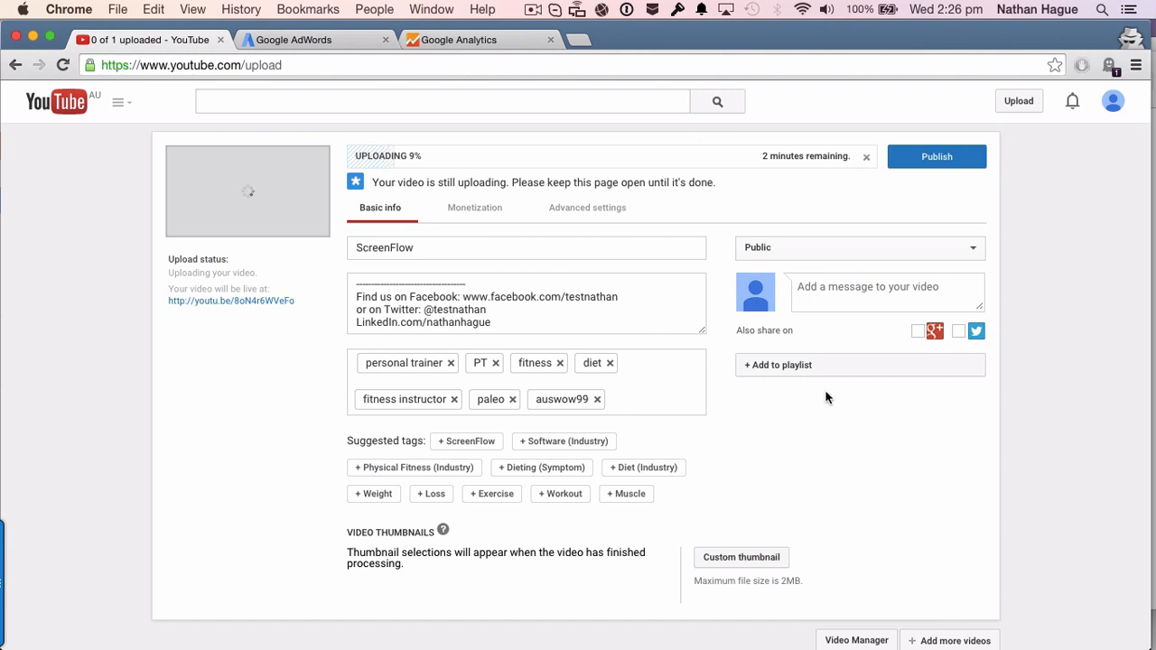
- Leave Twitter and Google+ sharing off for the upload, closing the blank Twitter popup
{"action": "left_click", "coordinate": [958, 334]}
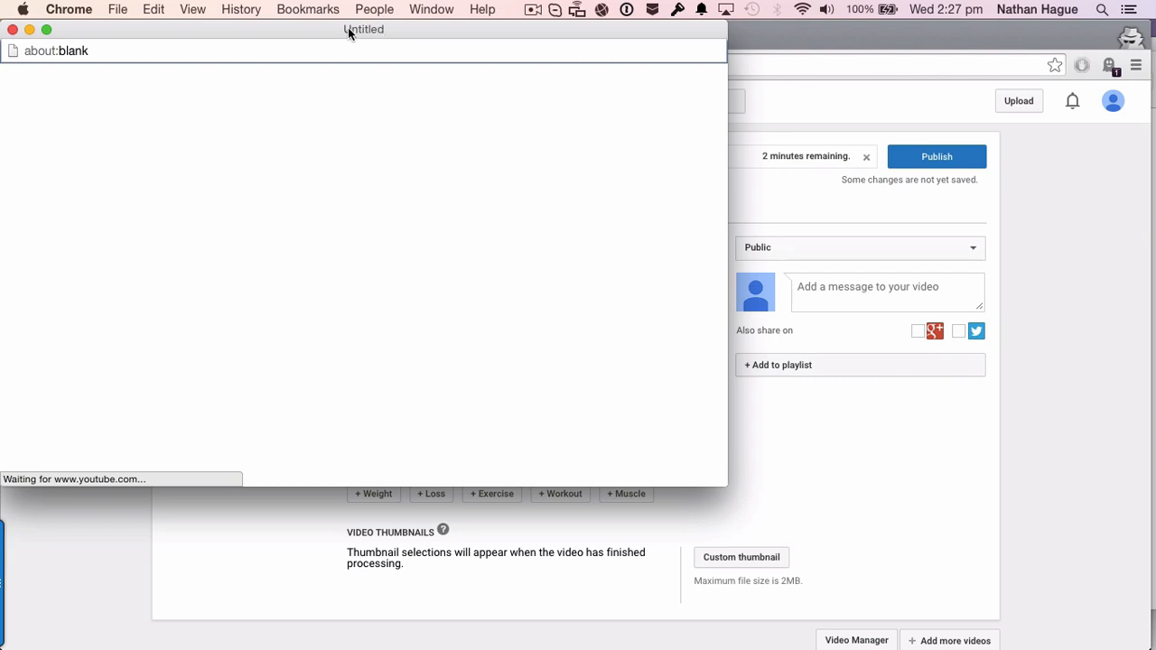
{"action": "left_click_drag", "start_coordinate": [349, 33], "coordinate": [399, 44]}
{"action": "key", "text": "super+w"}
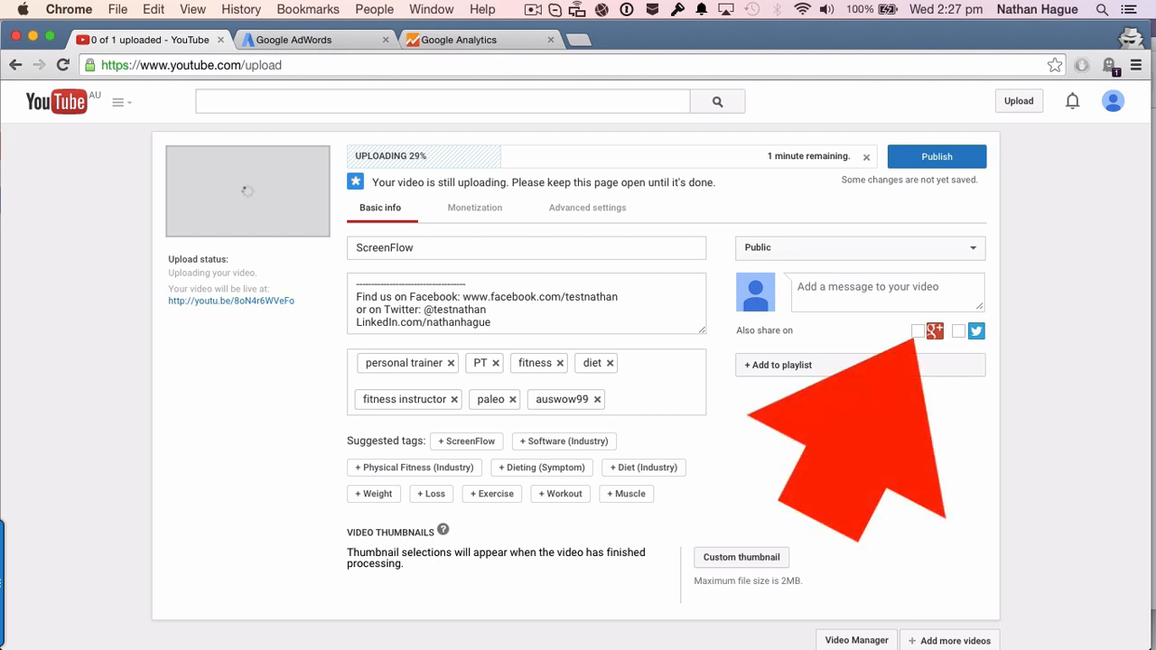
{"action": "left_click", "coordinate": [919, 332]}
{"action": "left_click", "coordinate": [920, 333]}
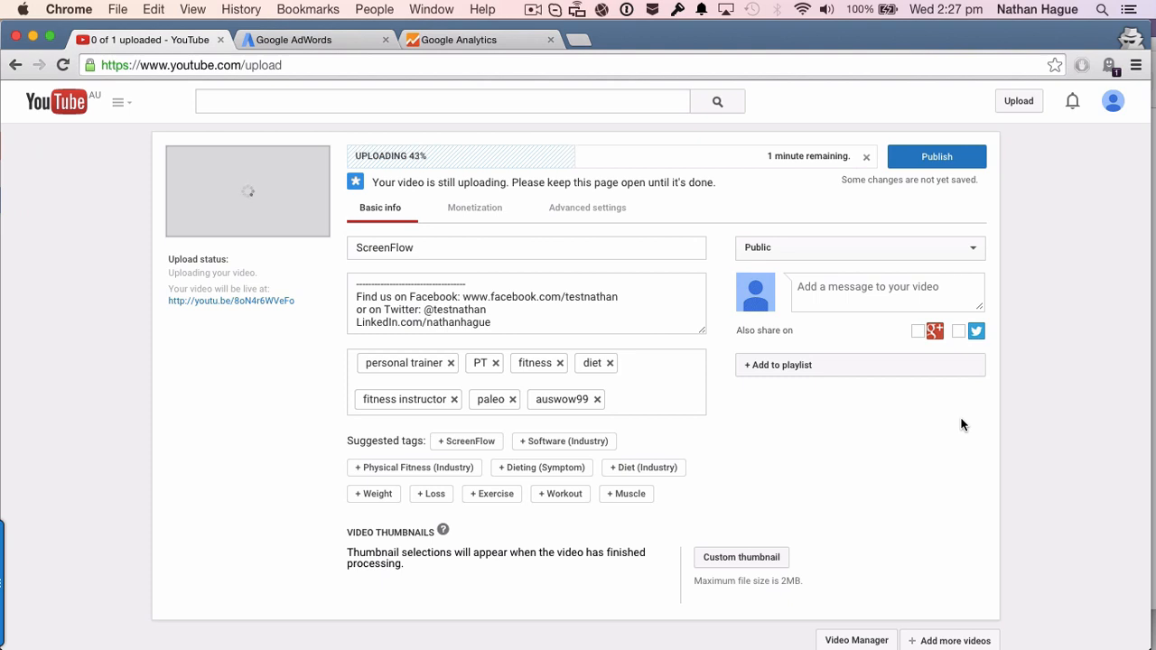
{"action": "key", "text": "ctrl+Up"}
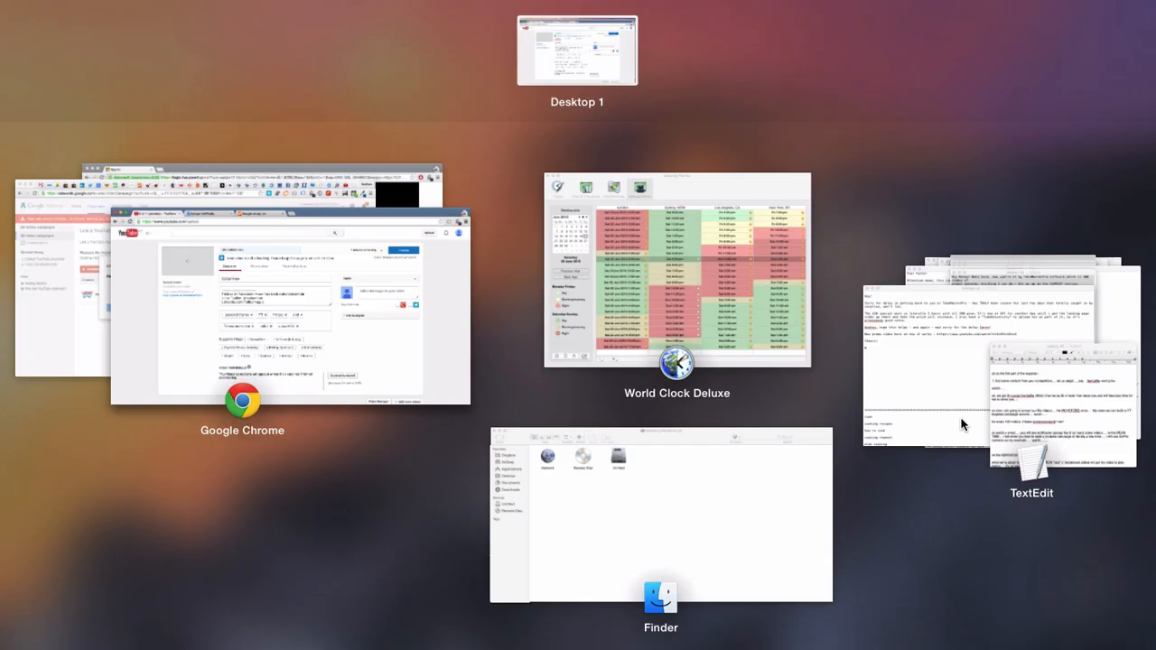
- In Finder, open Documents > TubeUniversity and select Lesson 4 - Audience Research.mp4
{"action": "key", "text": "ctrl+Up"}
{"action": "key", "text": "ctrl+Up"}
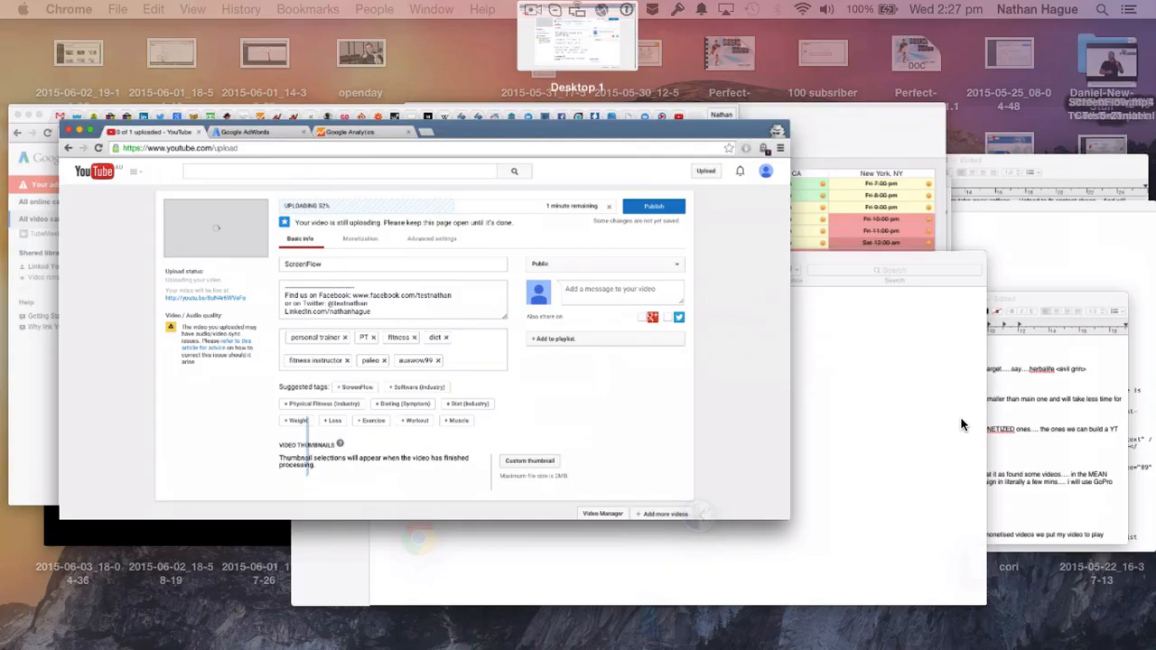
{"action": "left_click", "coordinate": [743, 537]}
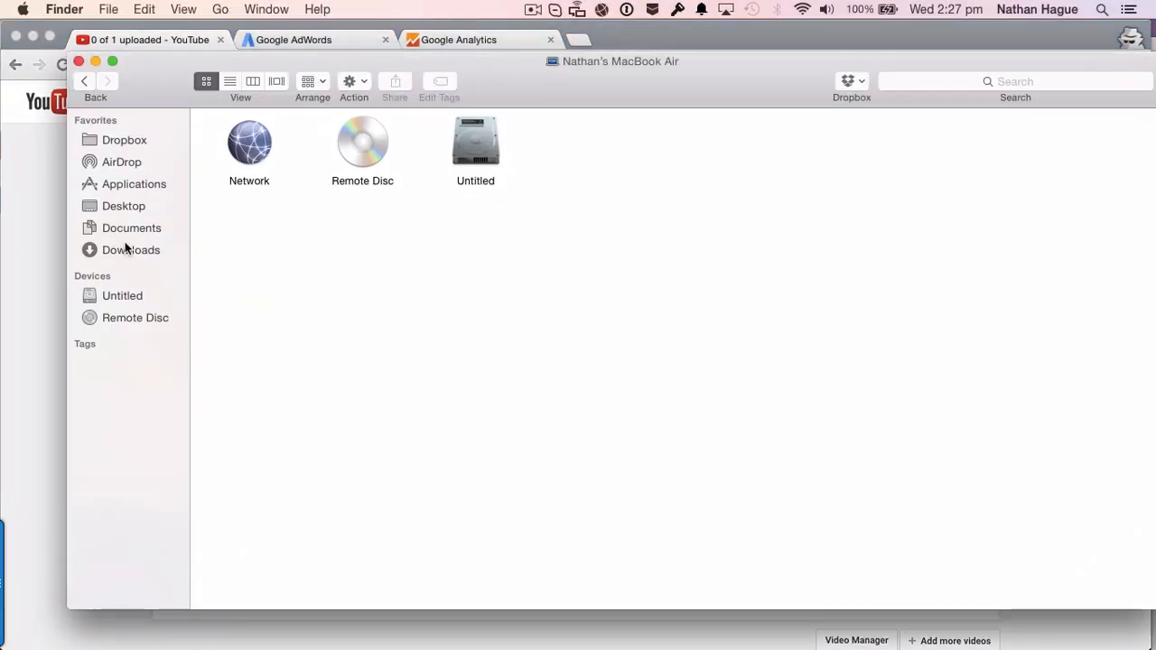
{"action": "left_click", "coordinate": [127, 250]}
{"action": "left_click", "coordinate": [129, 231]}
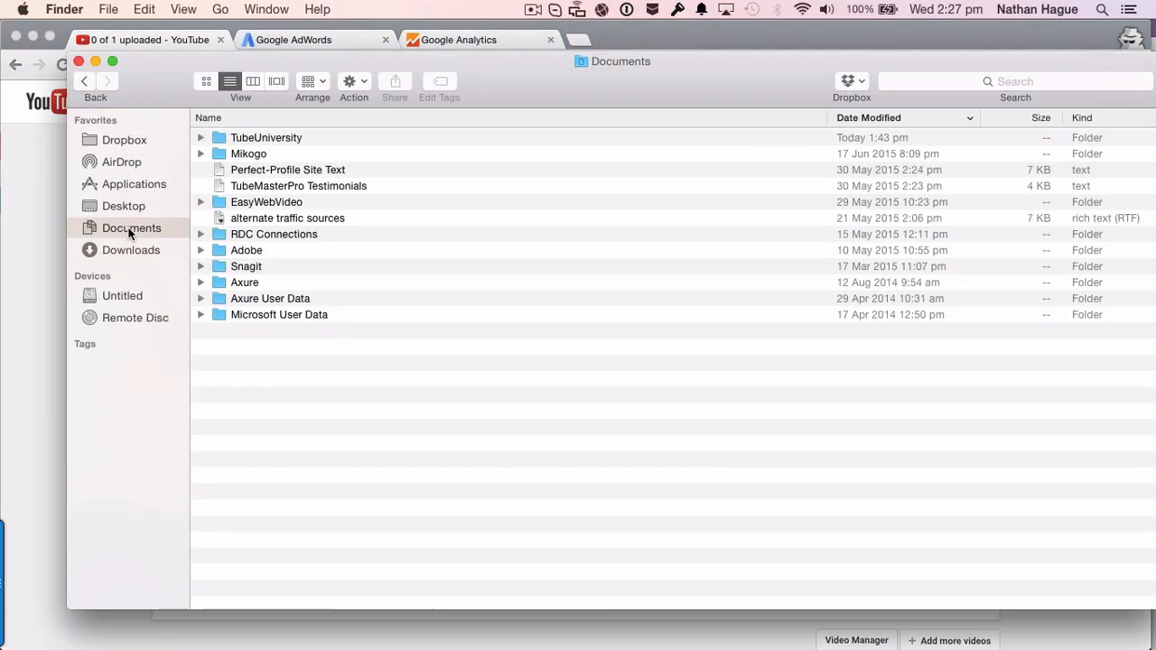
{"action": "double_click", "coordinate": [263, 138]}
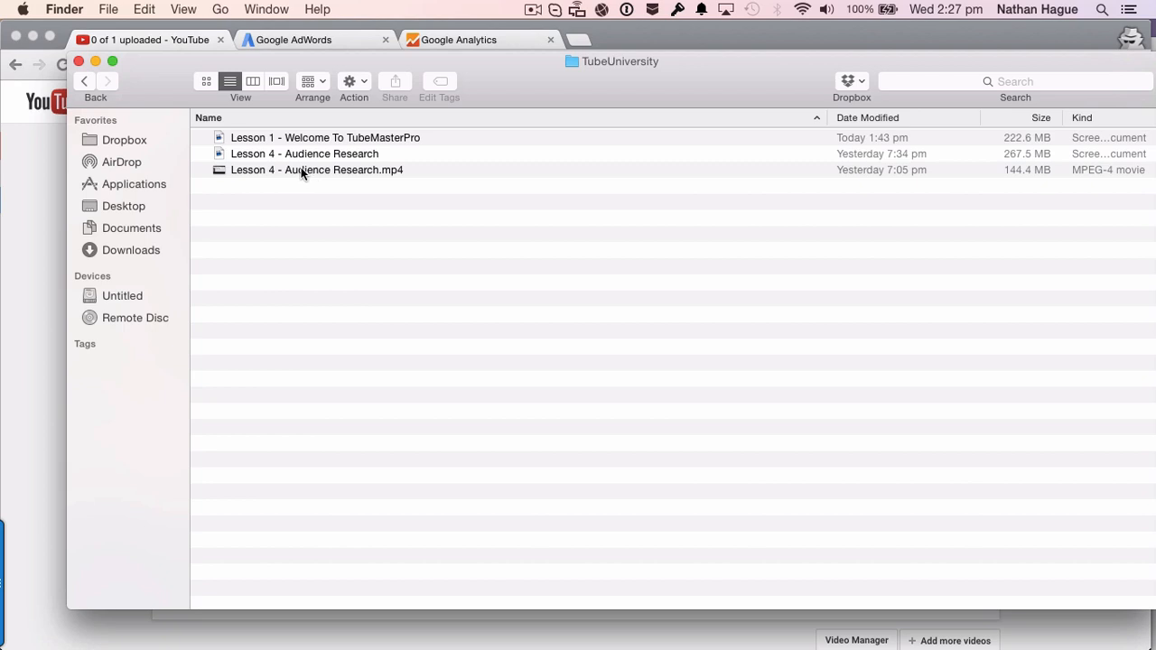
{"action": "left_click", "coordinate": [301, 170]}
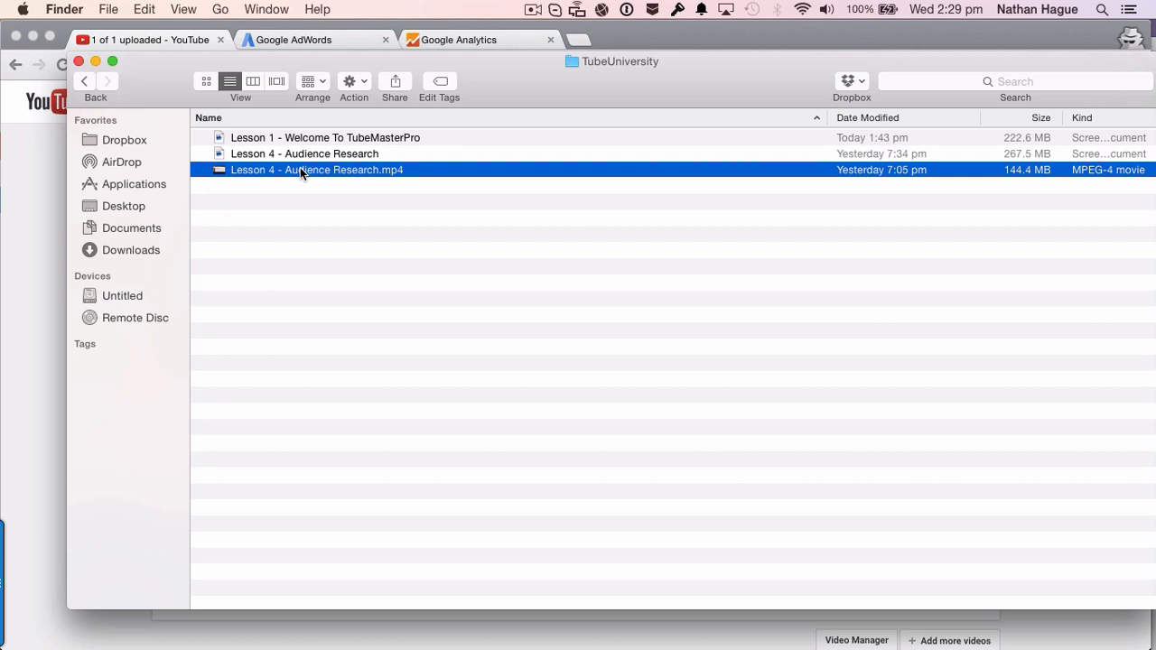
- Bring the Chrome YouTube upload page back in front of the Finder window
{"action": "left_click", "coordinate": [41, 171]}
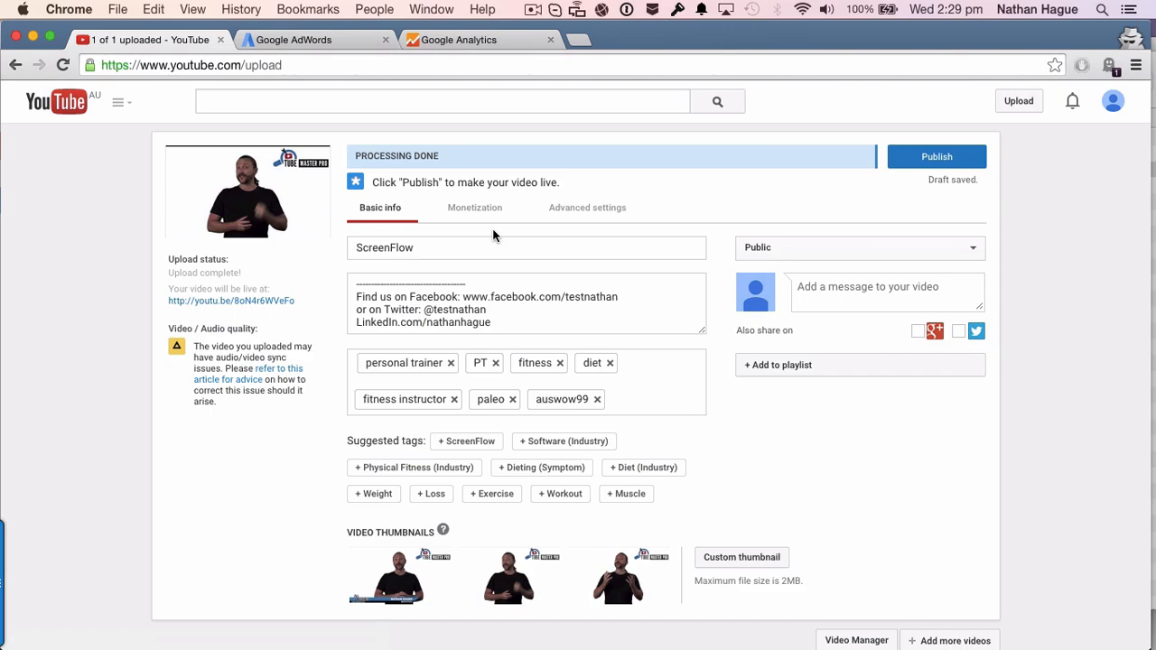
- Replace the title ScreenFlow with 'TubeMasterPro - Lesson 4 - Video SEO'
{"action": "left_click", "coordinate": [428, 244]}
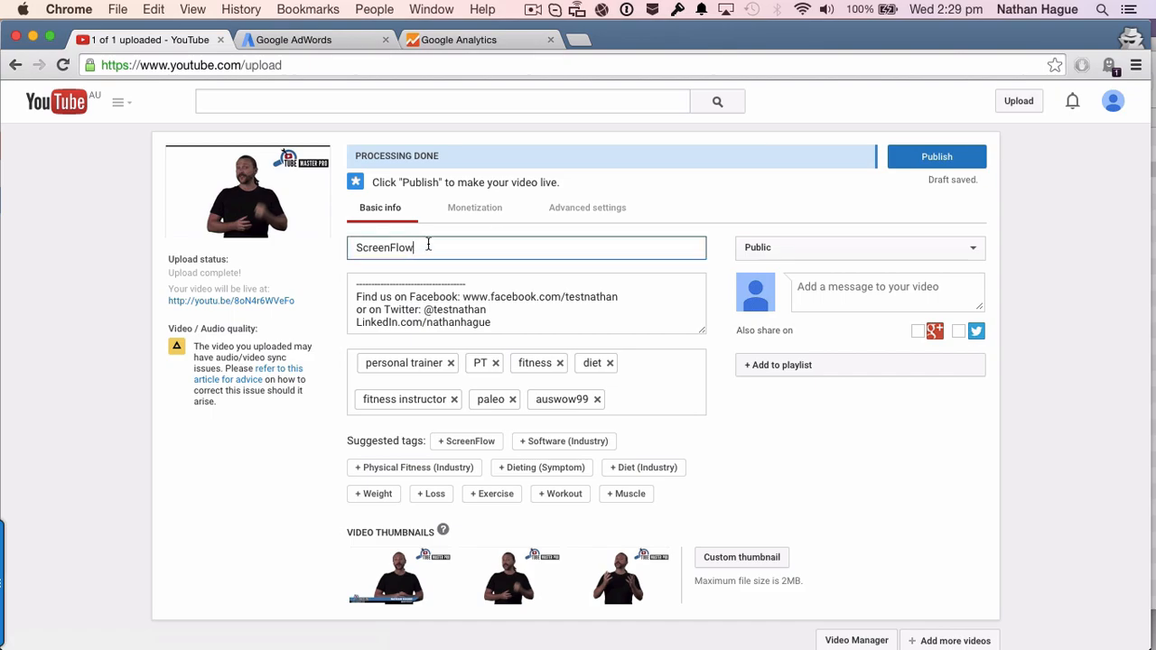
{"action": "left_click_drag", "start_coordinate": [428, 245], "coordinate": [320, 244]}
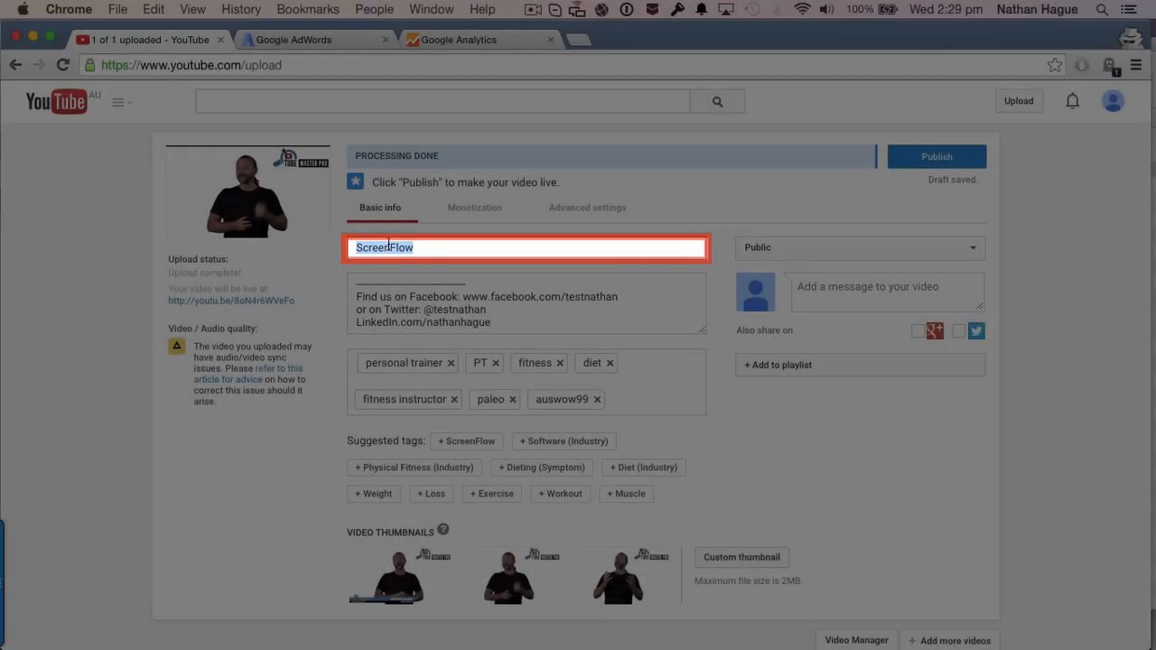
{"action": "type", "text": "TubeMast"}
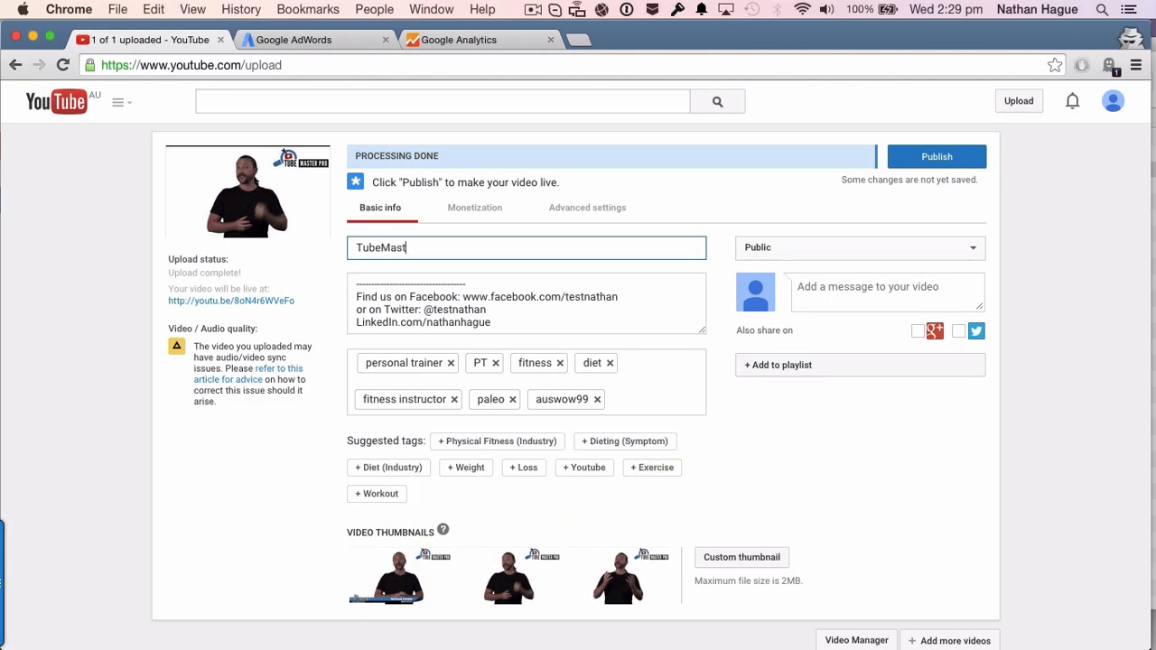
{"action": "type", "text": "erPro - "}
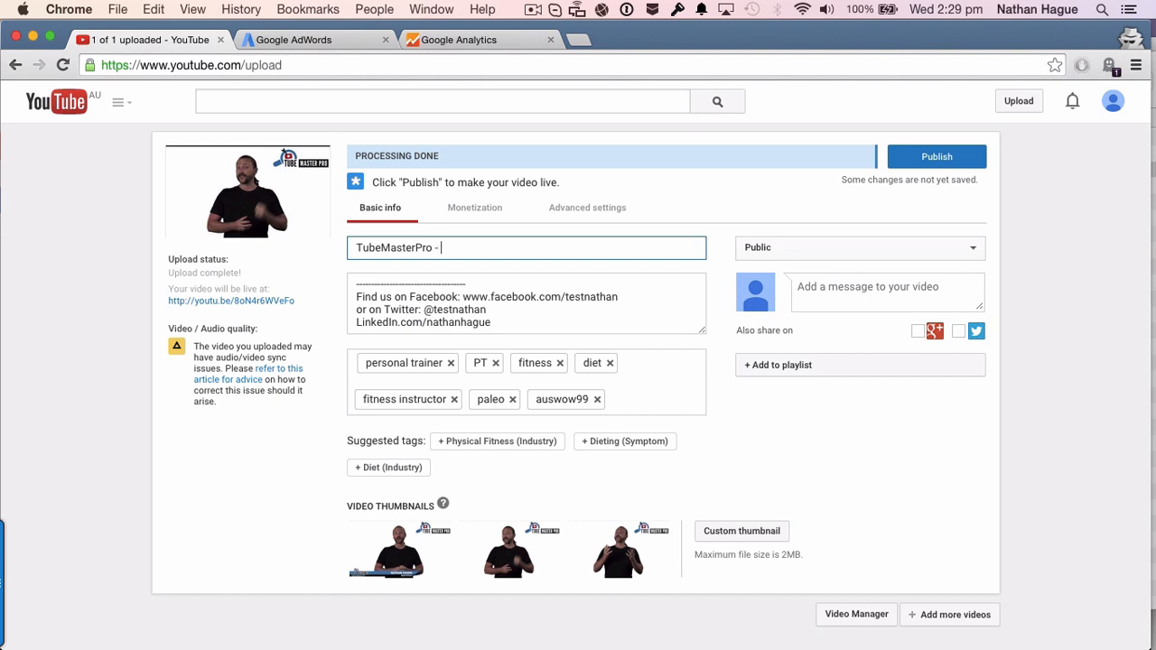
{"action": "type", "text": "Lesson "}
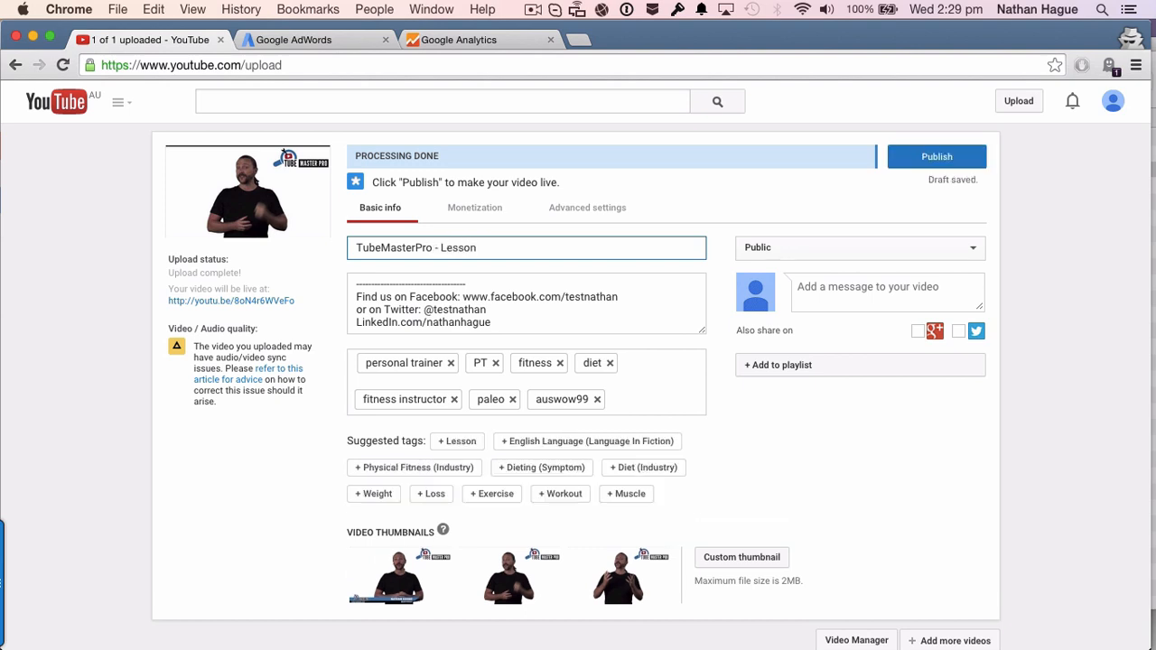
{"action": "type", "text": "4"}
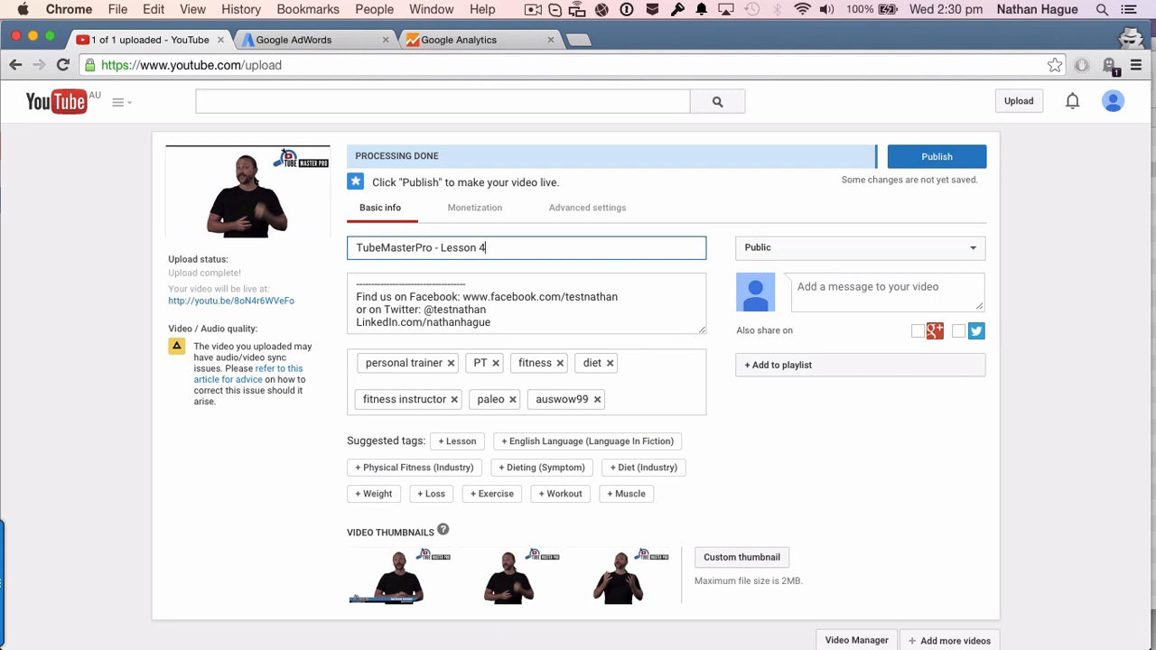
{"action": "type", "text": " - Video SERIE"}
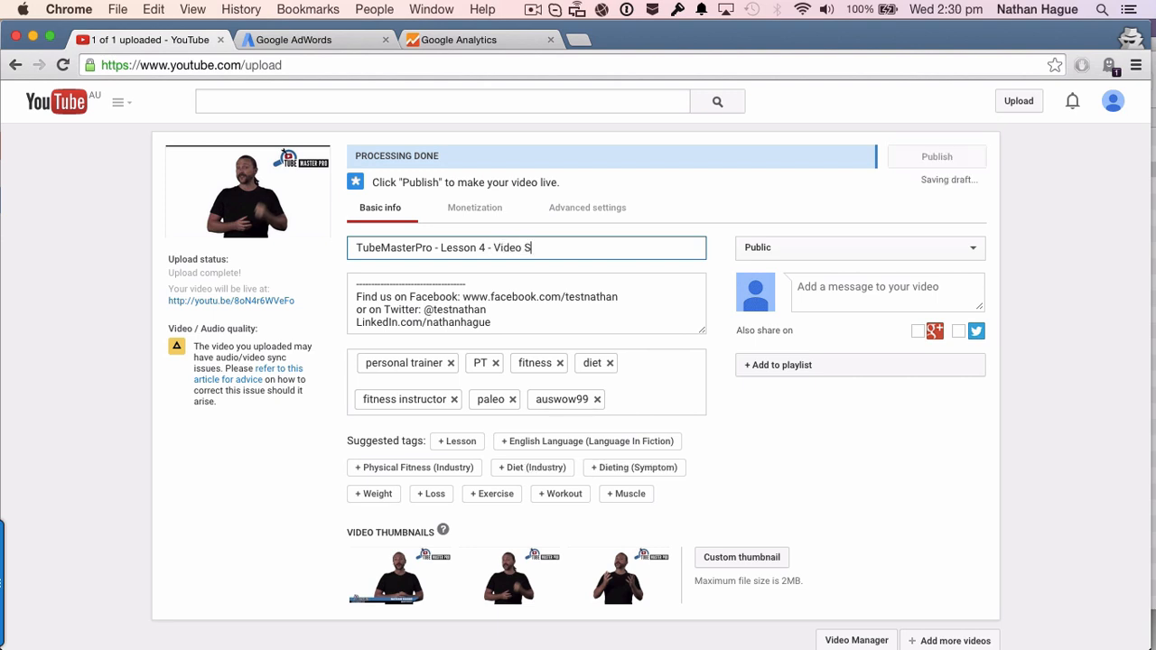
{"action": "key", "text": "BackSpace"}
{"action": "key", "text": "BackSpace"}
{"action": "key", "text": "BackSpace"}
{"action": "type", "text": "O"}
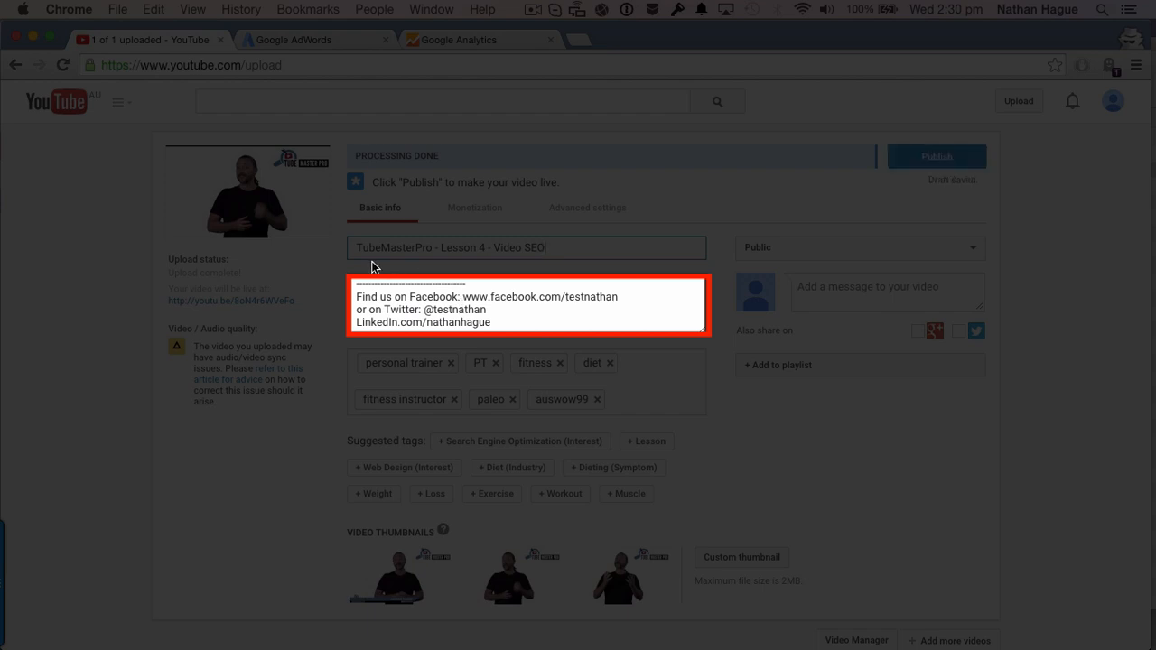
- Insert empty lines at the very top of the description box
{"action": "left_click", "coordinate": [356, 283]}
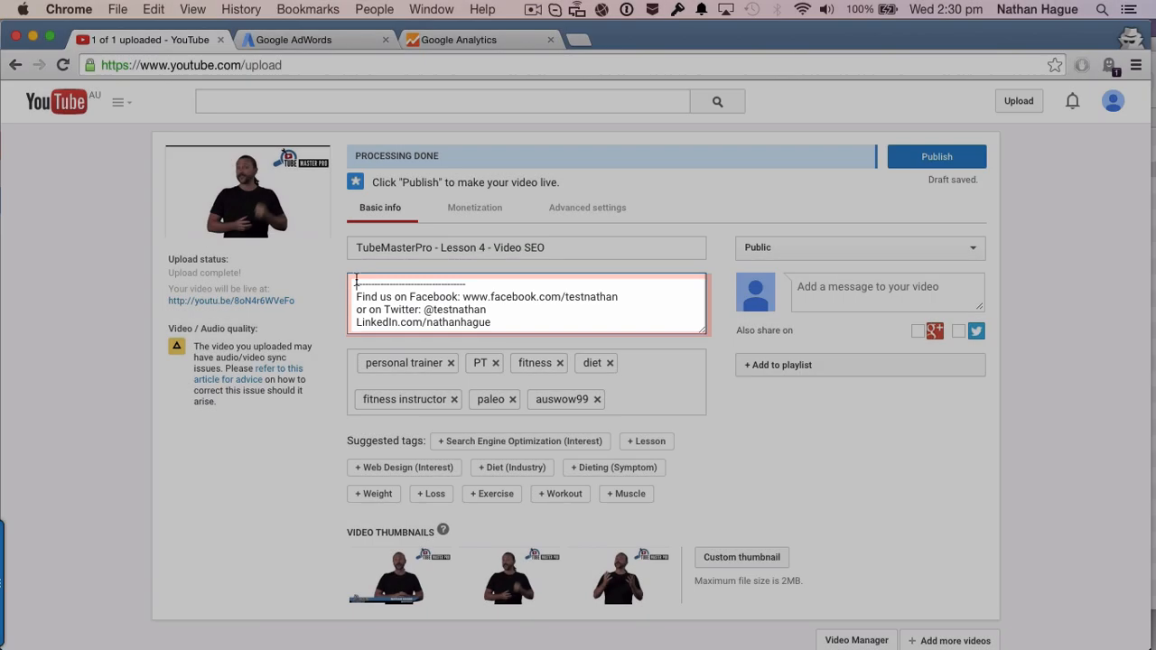
{"action": "key", "text": "Return"}
{"action": "key", "text": "Return"}
{"action": "key", "text": "Return"}
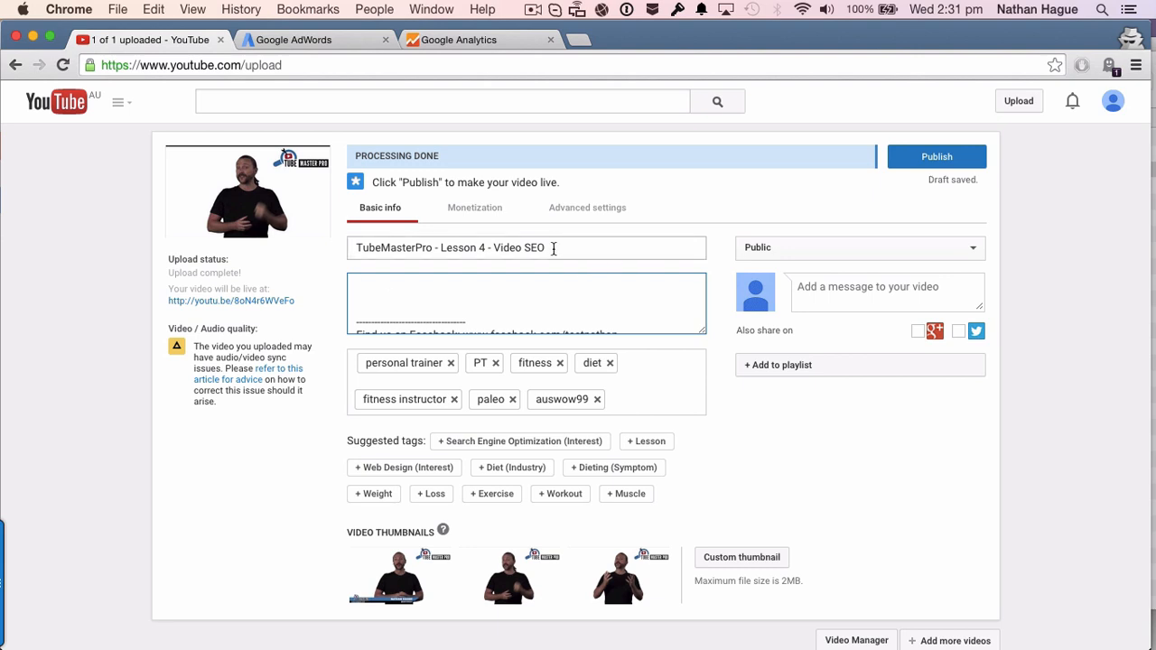
- Copy the video title and paste it as the description's first line
{"action": "left_click_drag", "start_coordinate": [553, 250], "coordinate": [330, 242]}
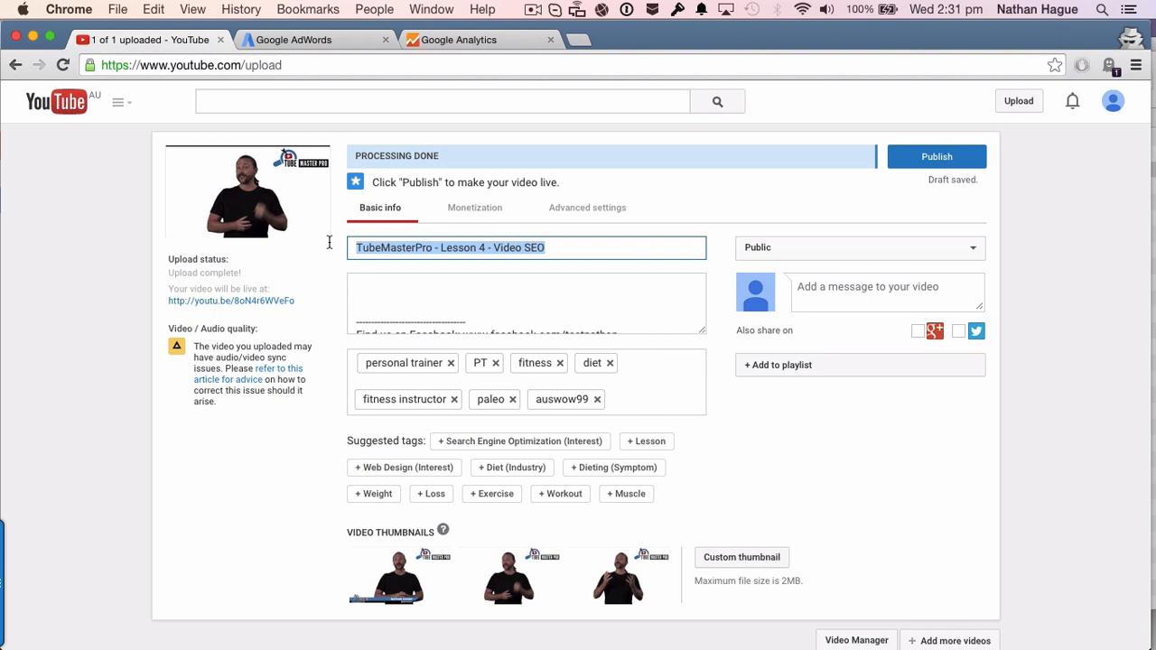
{"action": "key", "text": "super+c"}
{"action": "left_click", "coordinate": [358, 280]}
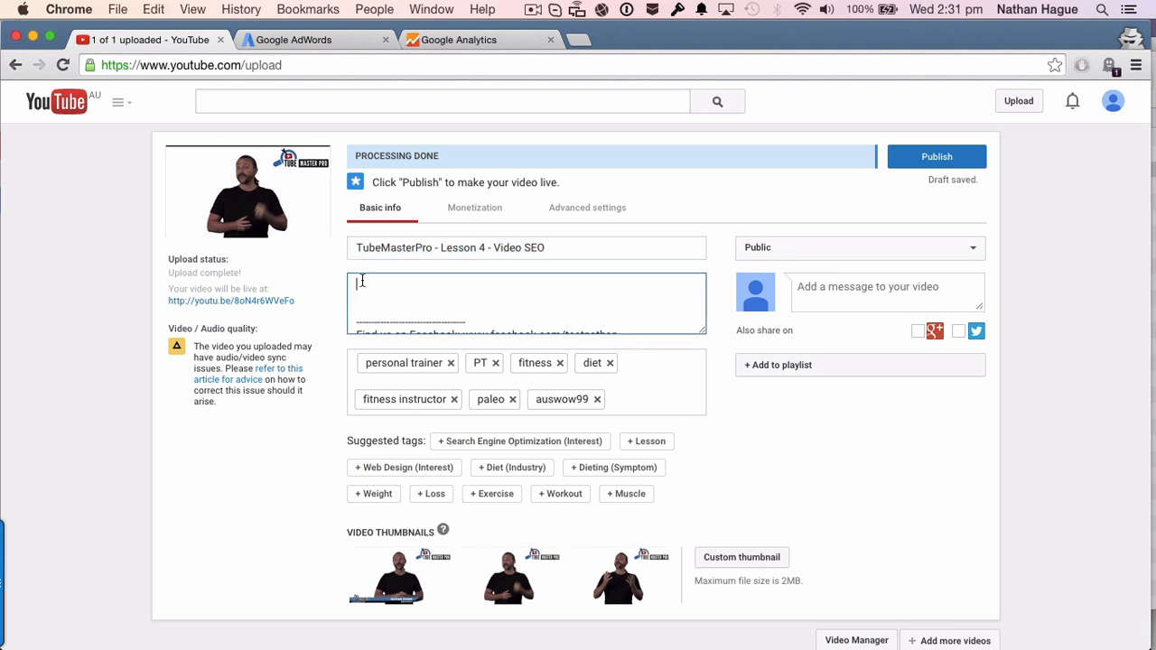
{"action": "key", "text": "super+v"}
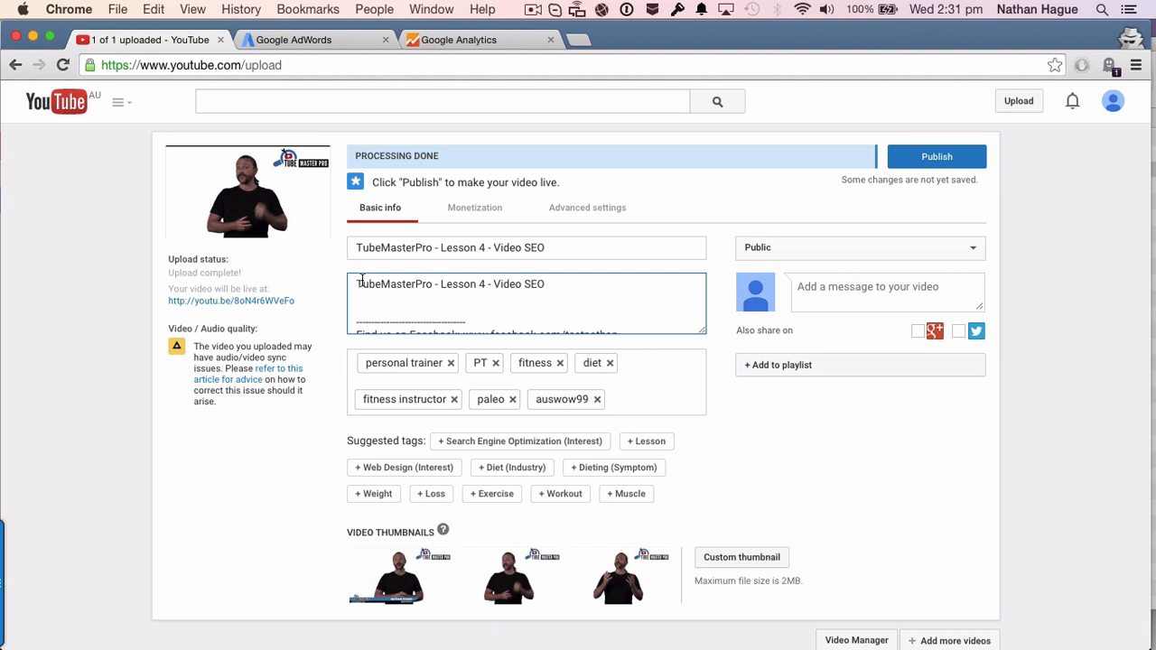
- Add the line 'With TubeMasterPro.com, my software will help you solve world hungers...'
{"action": "key", "text": "Return"}
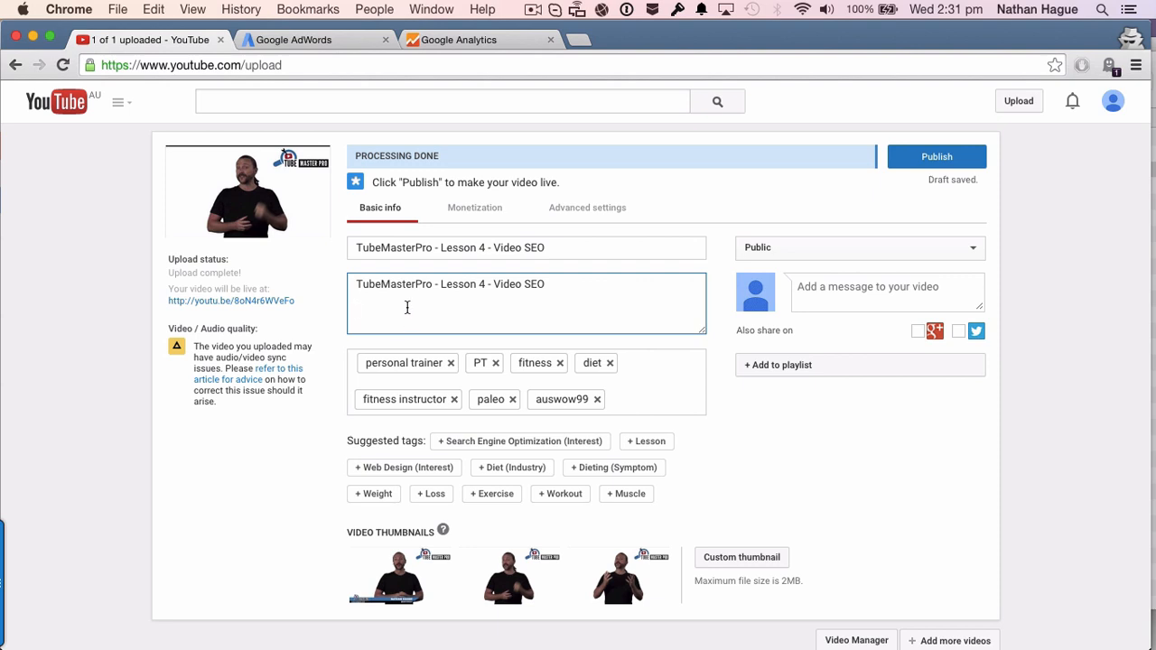
{"action": "type", "text": "W"}
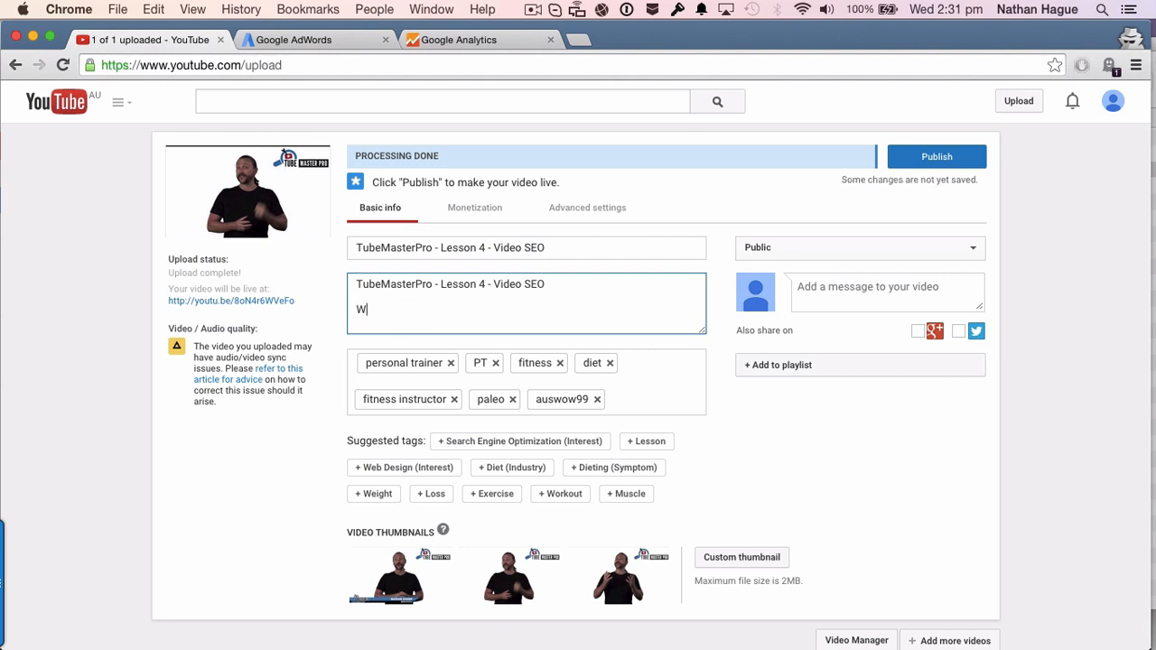
{"action": "type", "text": "ith TubeMasterPro.com, my"}
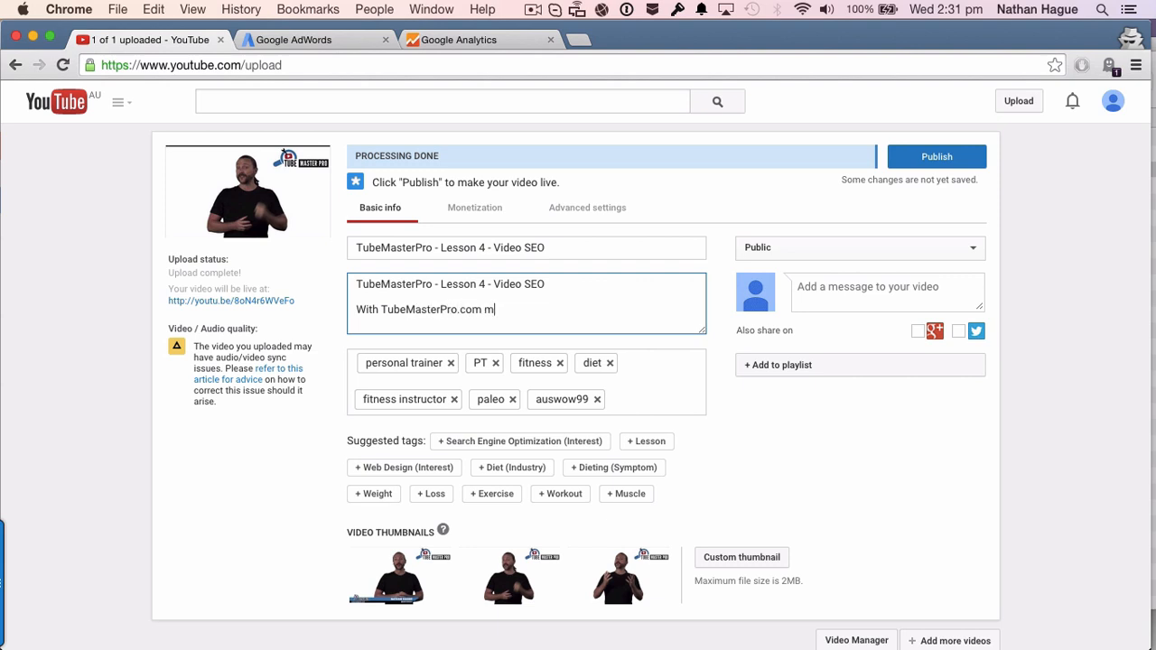
{"action": "key", "text": "BackSpace"}
{"action": "key", "text": "BackSpace"}
{"action": "key", "text": "BackSpace"}
{"action": "type", "text": ", my software will heop uou"}
{"action": "key", "text": "BackSpace"}
{"action": "key", "text": "BackSpace"}
{"action": "key", "text": "BackSpace"}
{"action": "key", "text": "BackSpace"}
{"action": "key", "text": "BackSpace"}
{"action": "key", "text": "BackSpace"}
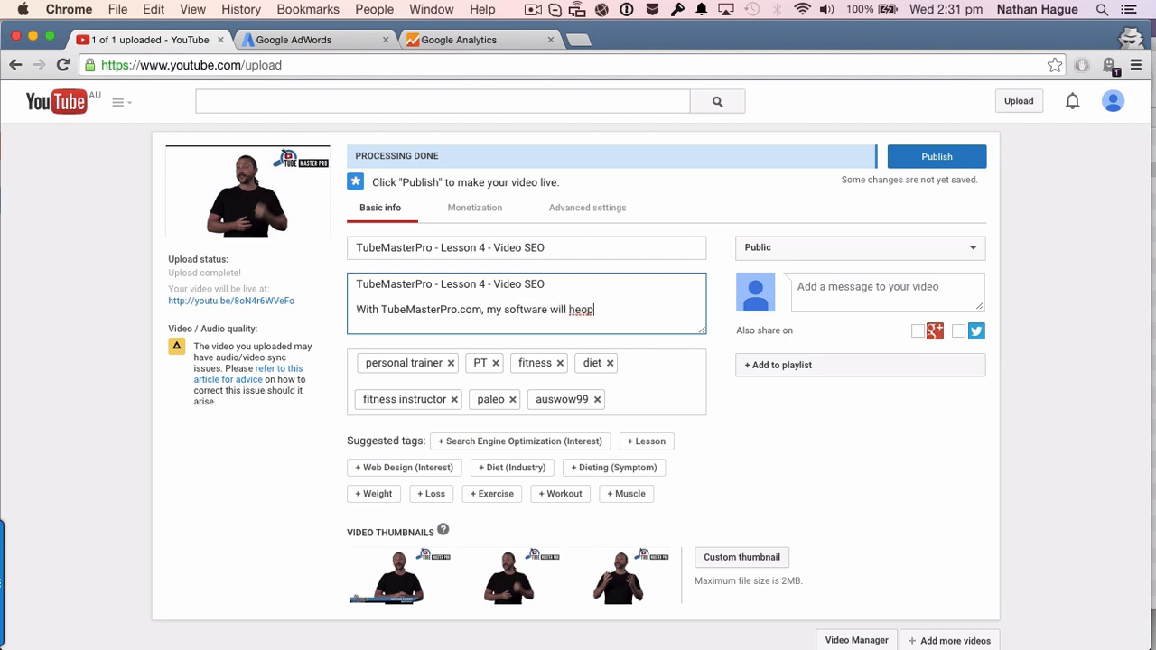
{"action": "type", "text": "lp you solve world hungers..."}
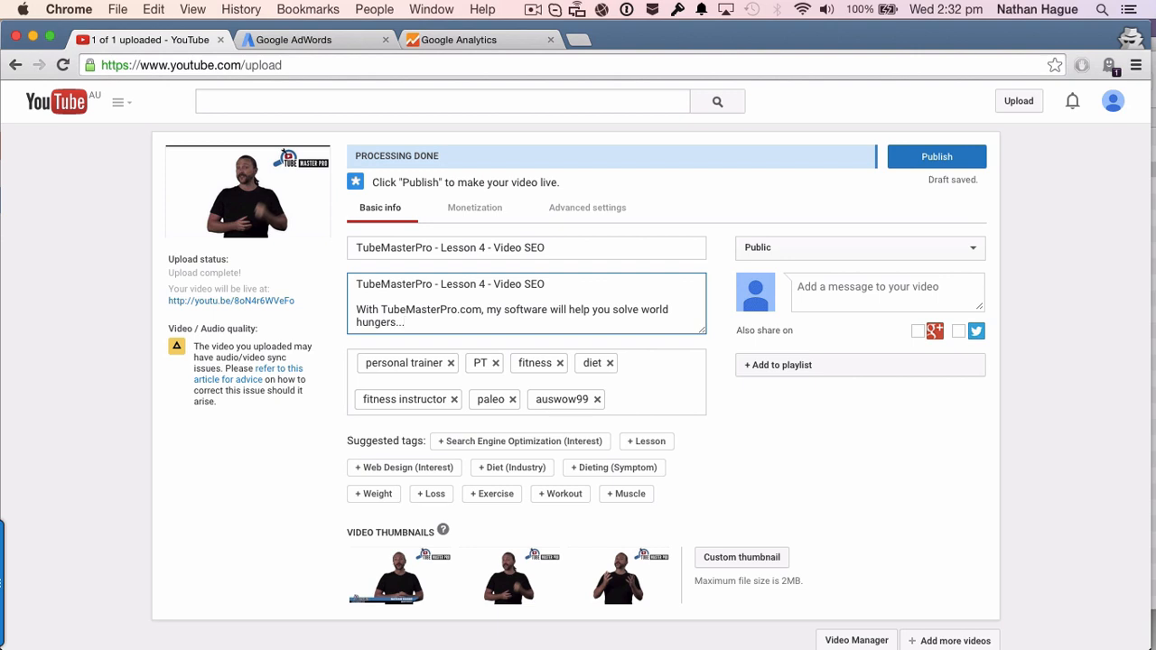
- Dismiss the mail notification and add '55:00 - I talk about SEO stuff' and '56:40 - Nate shows stuff'
{"action": "key", "text": "Return"}
{"action": "key", "text": "Return"}
{"action": "key", "text": "Return"}
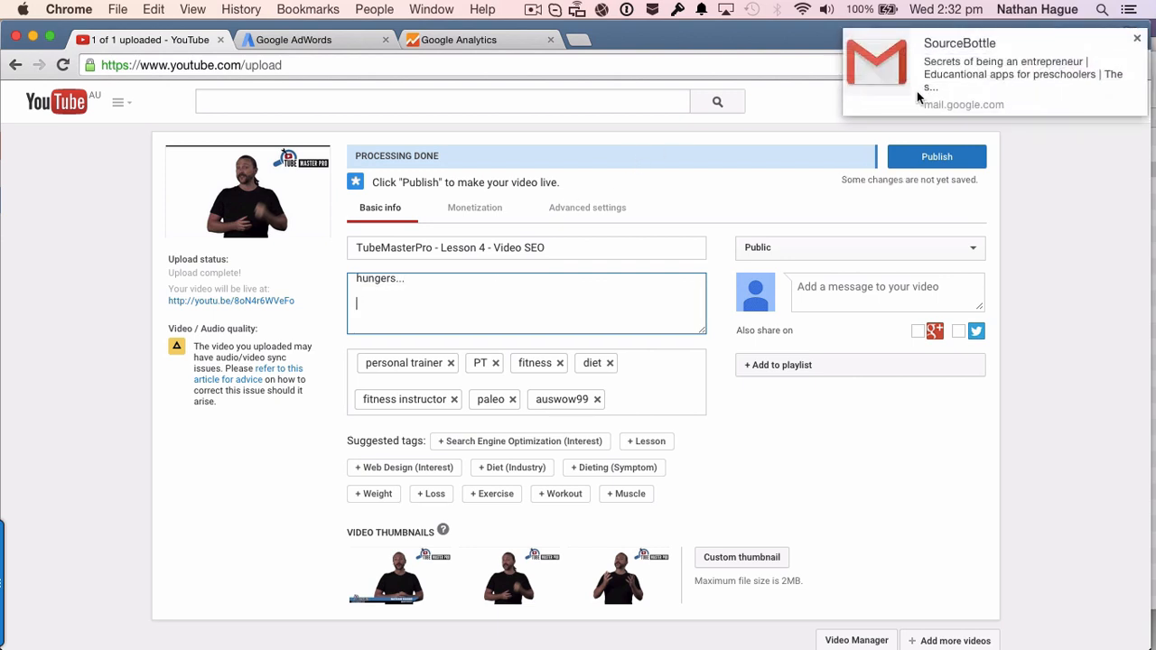
{"action": "left_click", "coordinate": [1139, 40]}
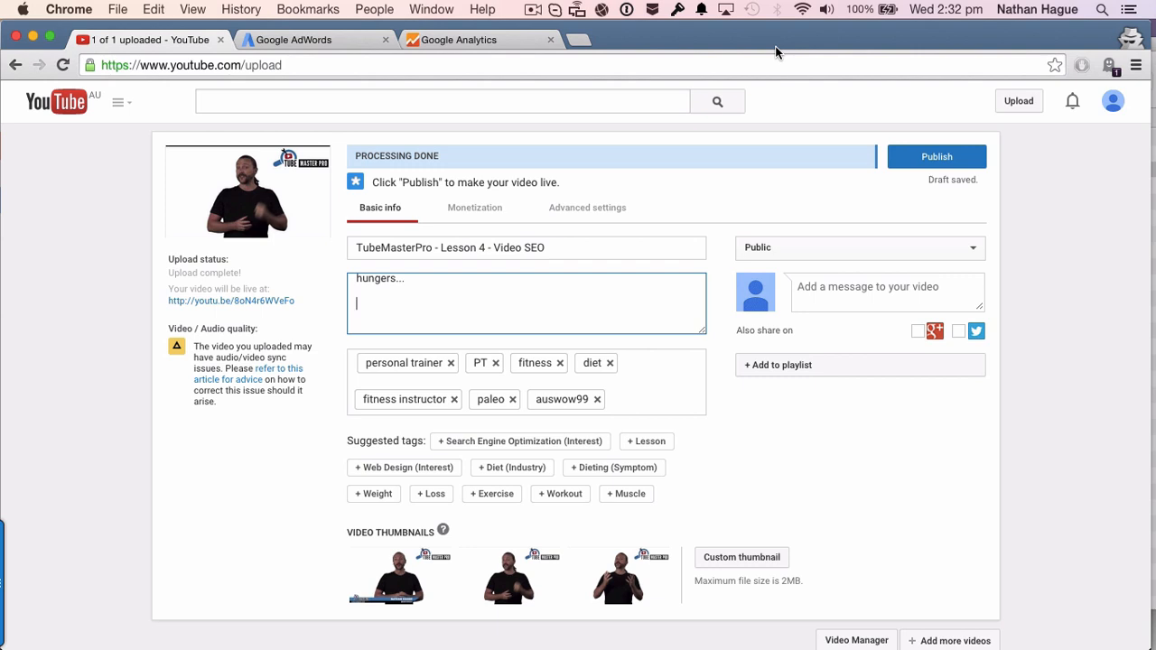
{"action": "type", "text": "55:00"}
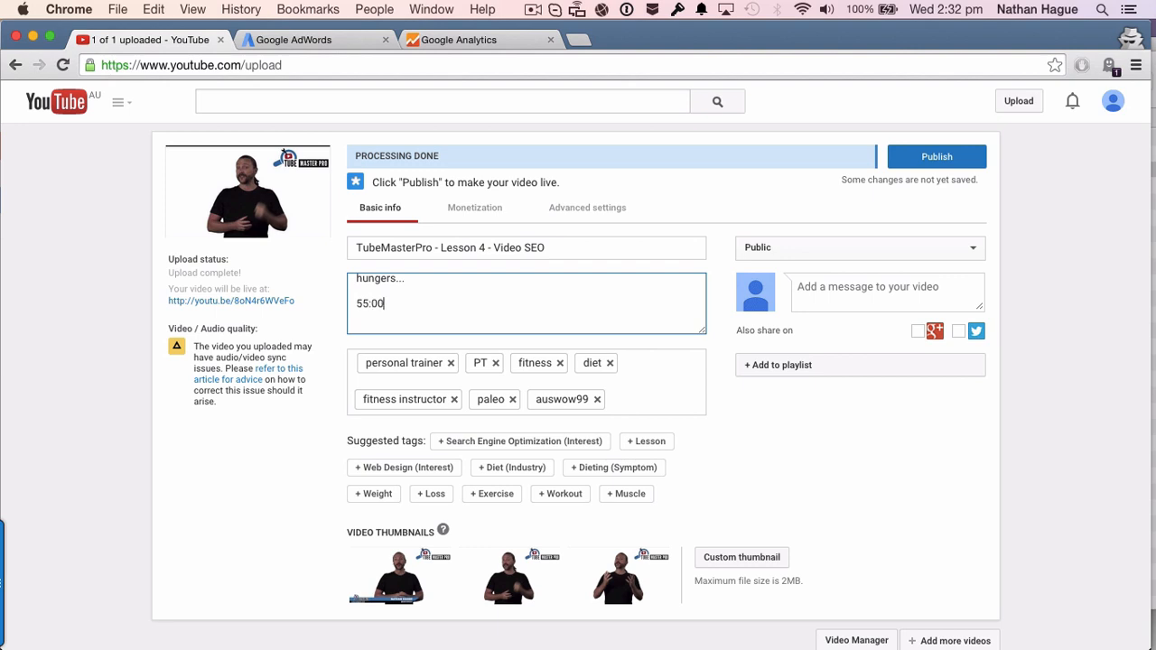
{"action": "type", "text": " - I talk about SEO stuff"}
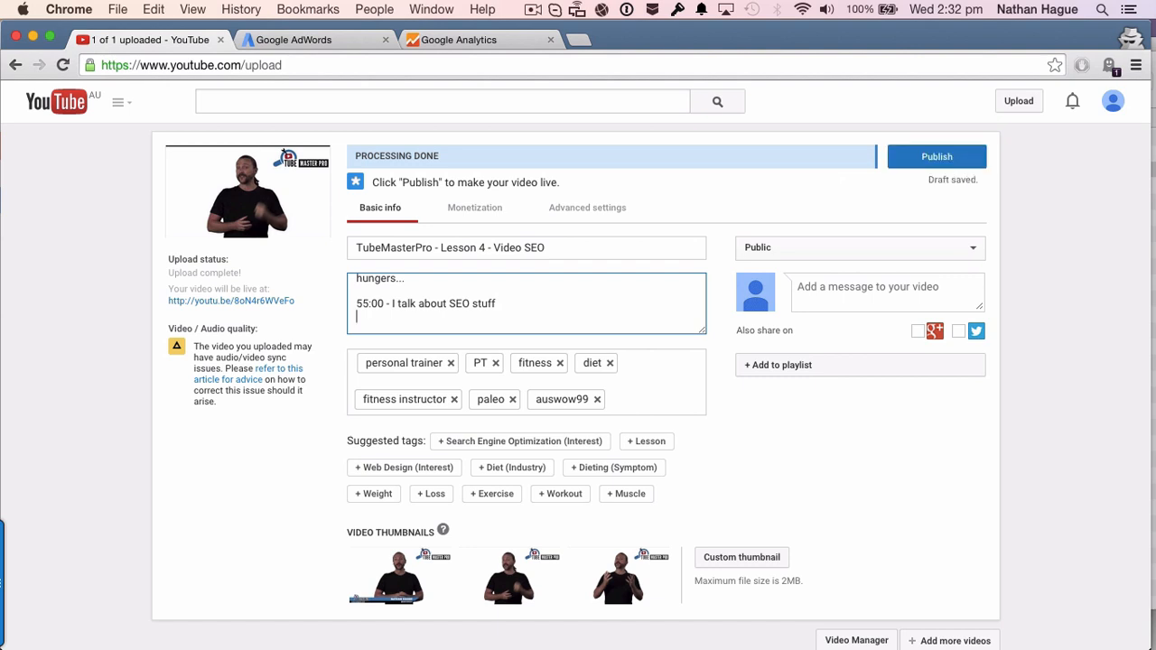
{"action": "key", "text": "Return"}
{"action": "type", "text": "56:"}
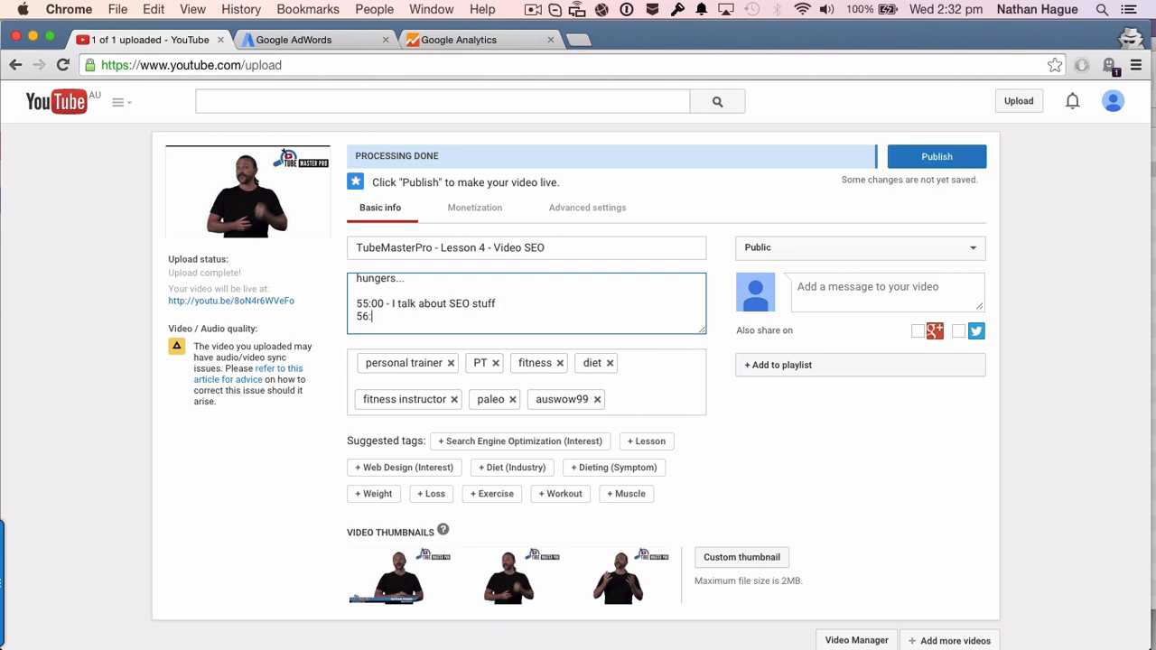
{"action": "type", "text": "40 -"}
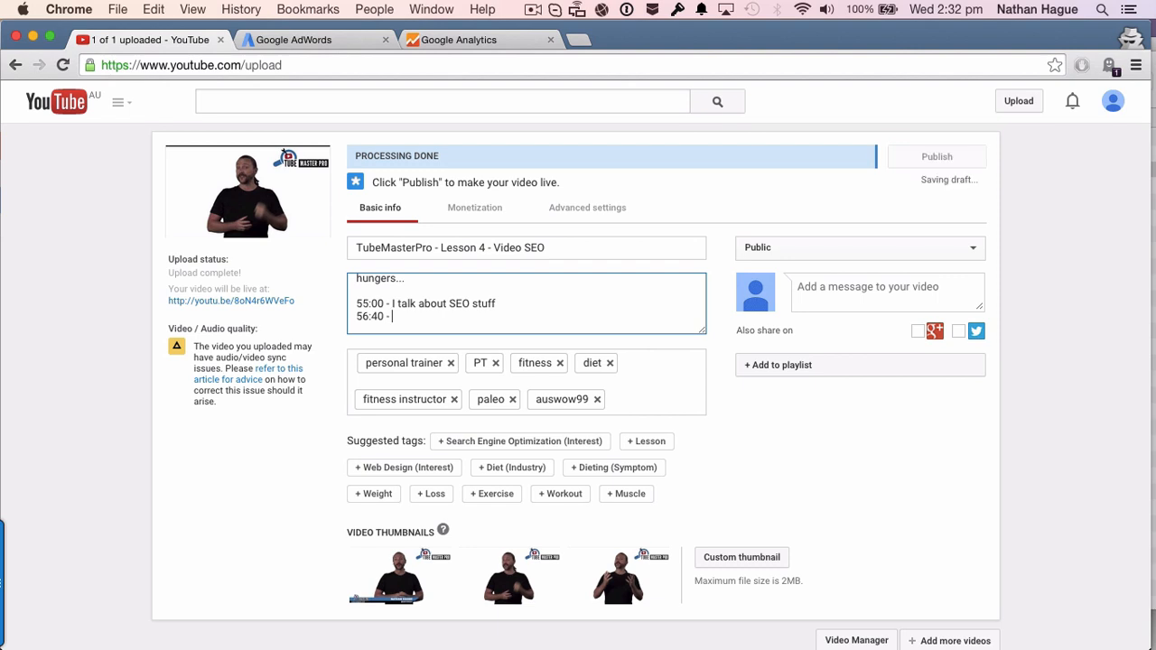
{"action": "type", "text": " Nate shows stuff"}
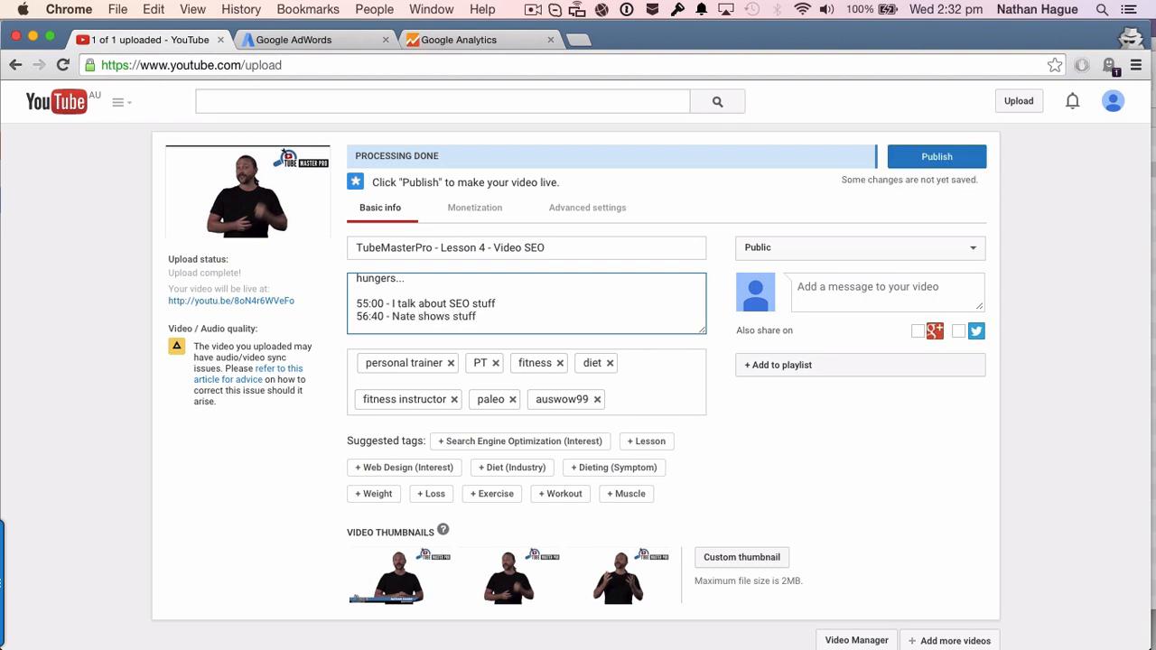
{"action": "key", "text": "Return"}
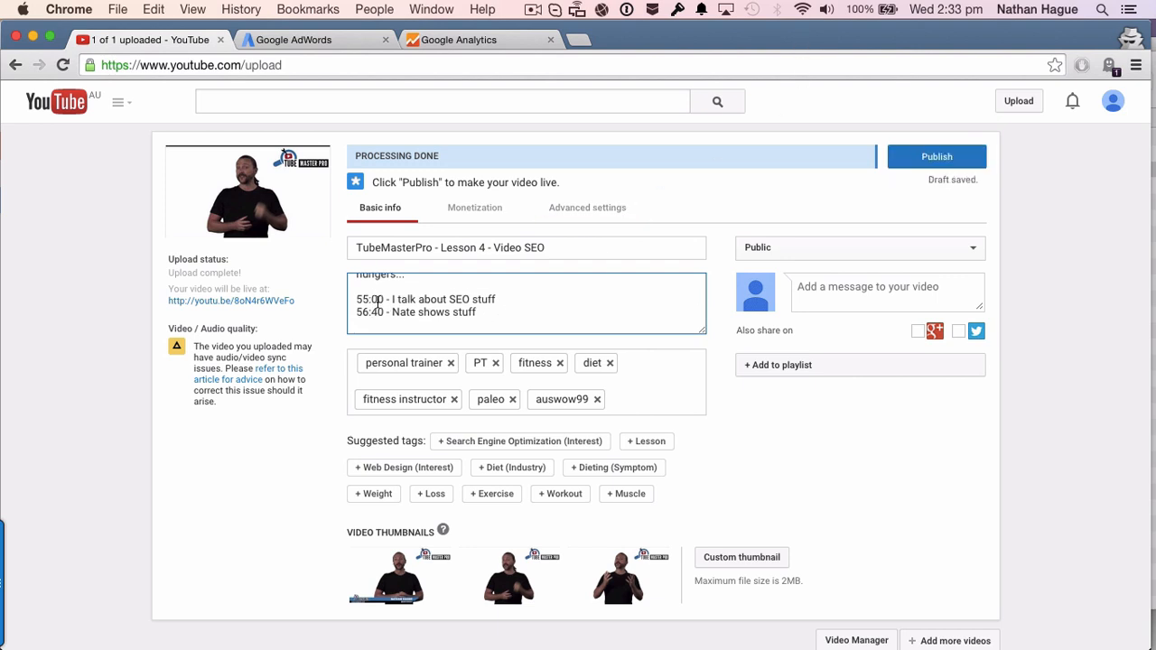
{"action": "scroll", "coordinate": [370, 304], "scroll_direction": "down", "scroll_amount": 2}
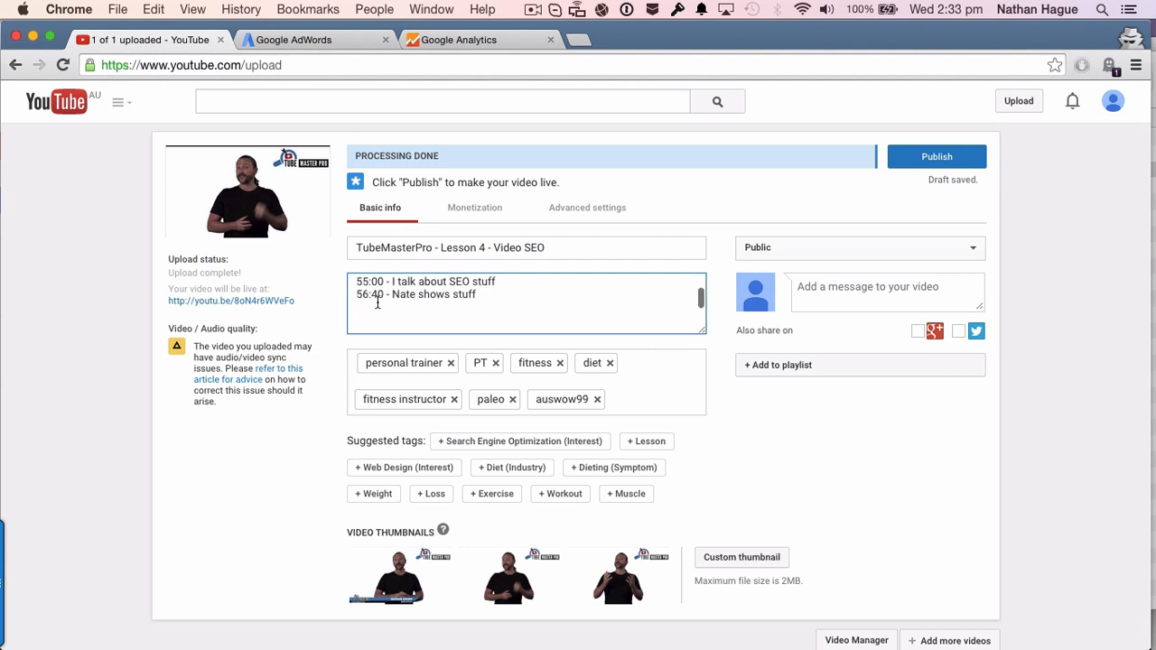
{"action": "scroll", "coordinate": [377, 303], "scroll_direction": "up", "scroll_amount": 1}
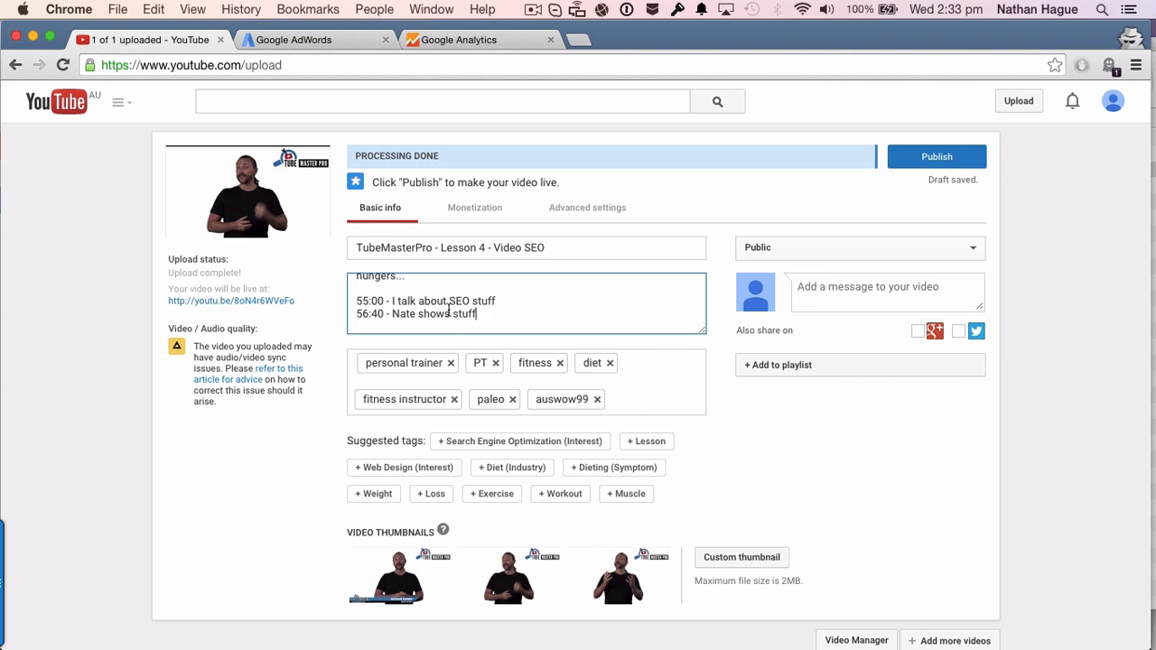
{"action": "left_click_drag", "start_coordinate": [476, 312], "coordinate": [348, 295]}
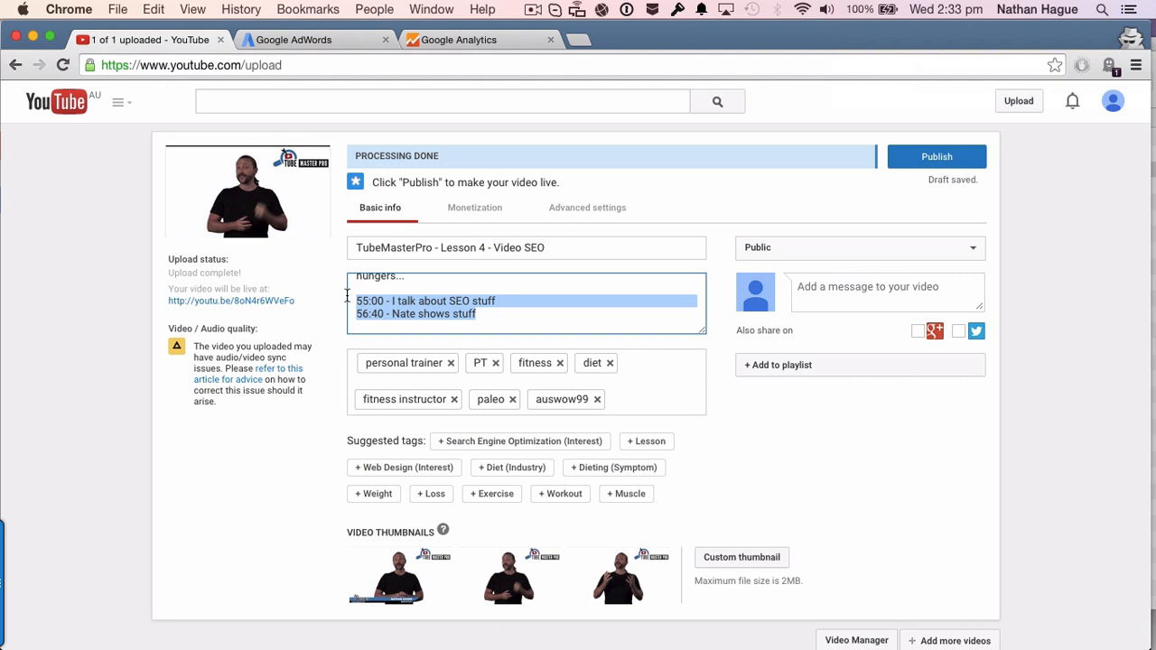
{"action": "left_click", "coordinate": [473, 309]}
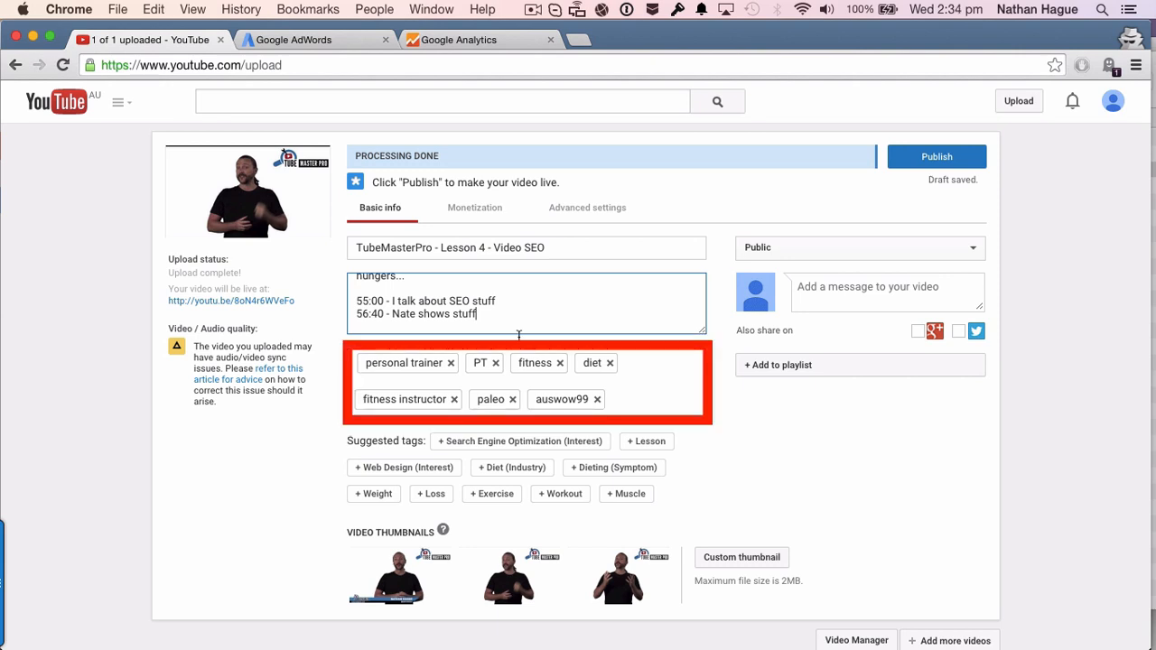
{"action": "scroll", "coordinate": [631, 390], "scroll_direction": "up", "scroll_amount": 1}
{"action": "scroll", "coordinate": [632, 390], "scroll_direction": "down", "scroll_amount": 1}
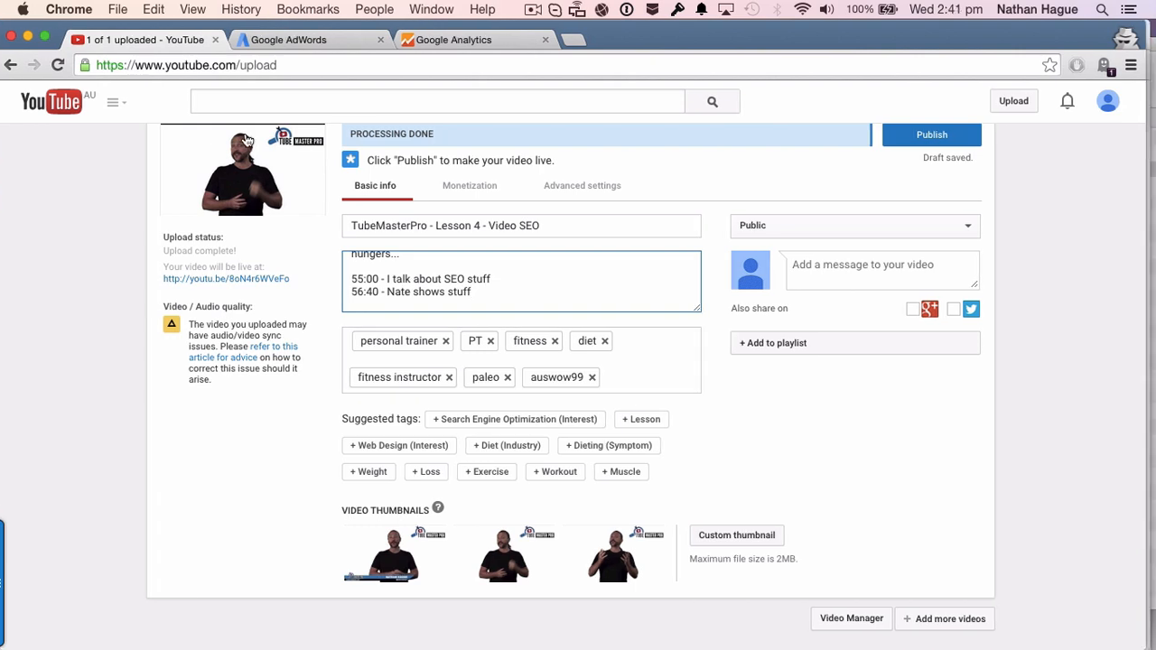
- From the vidIQ Vision search window, view the Chrome Web Store listing, then close it
{"action": "key", "text": "ctrl+Up"}
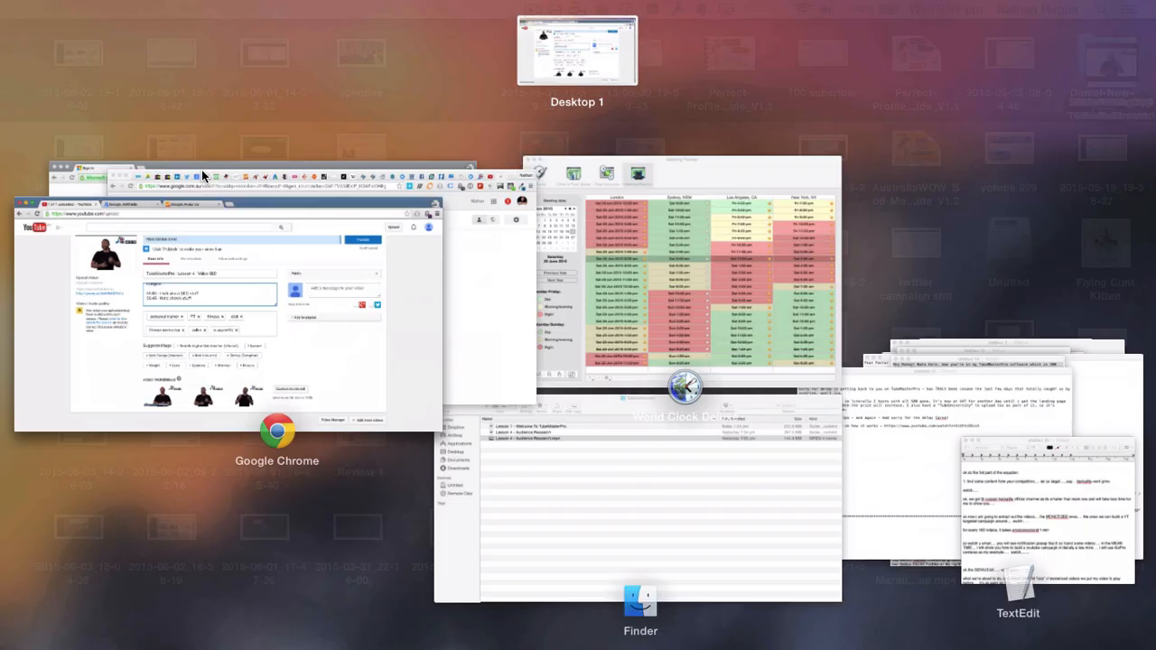
{"action": "left_click", "coordinate": [420, 284]}
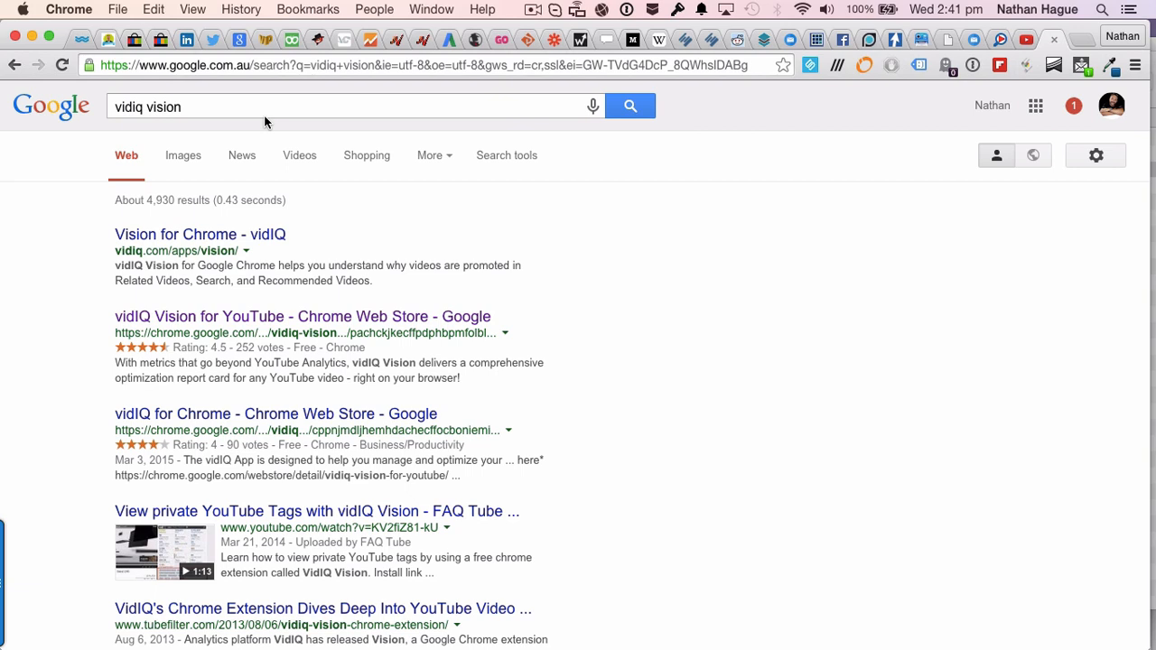
{"action": "left_click", "coordinate": [418, 318]}
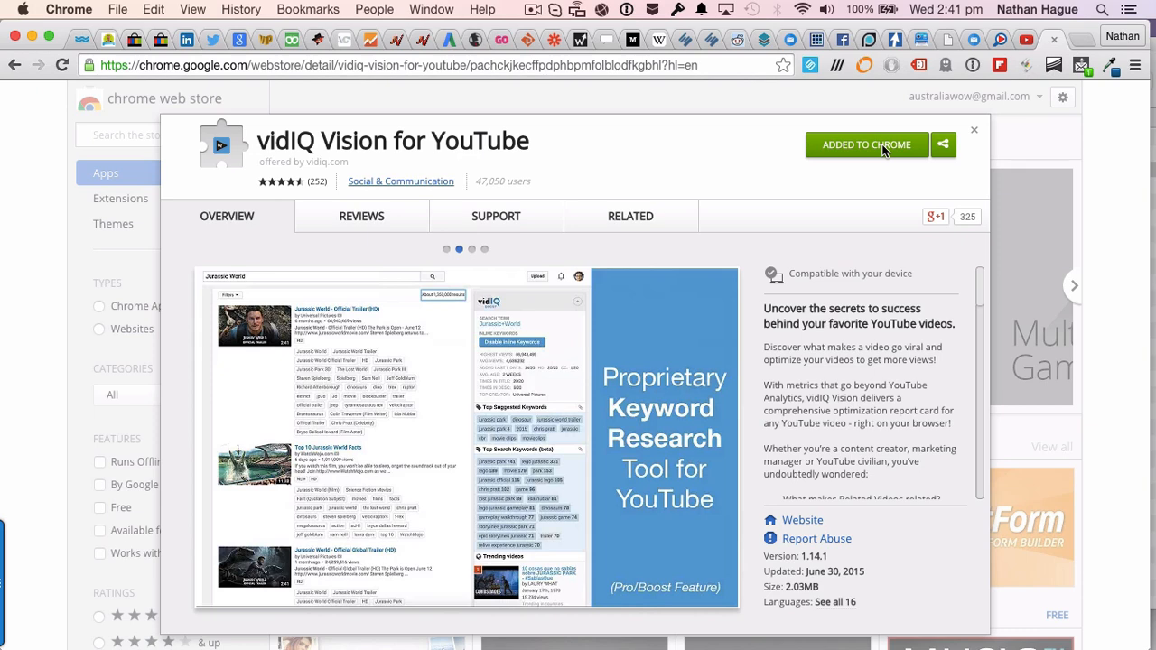
{"action": "left_click", "coordinate": [974, 132]}
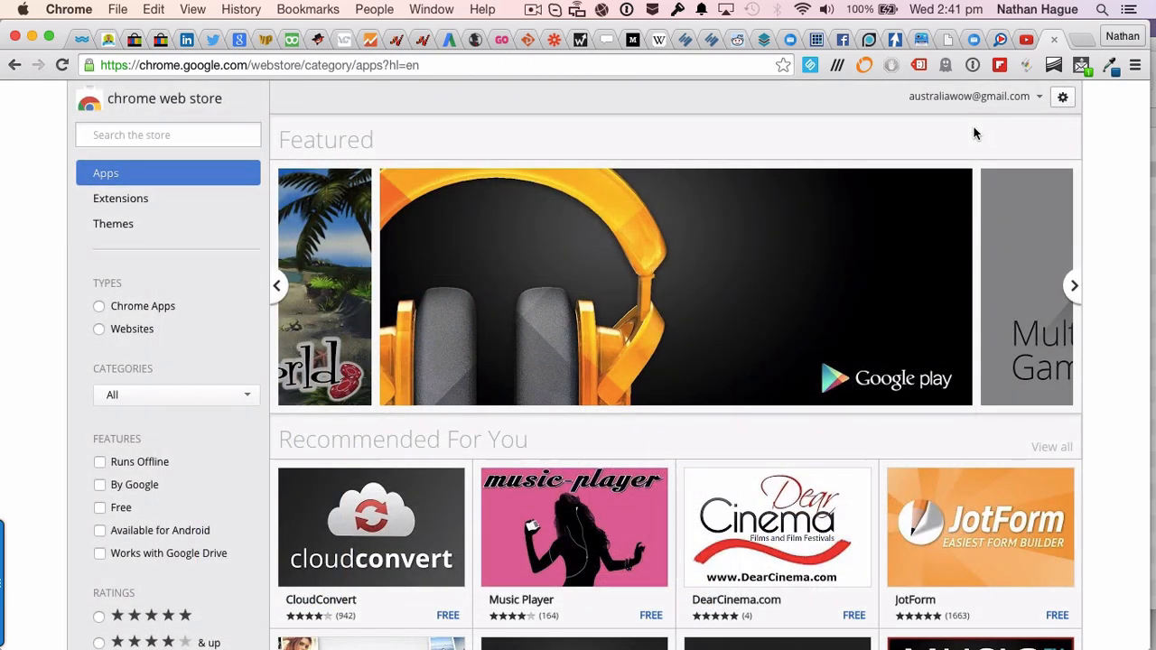
- Open the Kanye West interview from Up Next, pause it, and scroll through its vidIQ stats
{"action": "left_click", "coordinate": [1026, 41]}
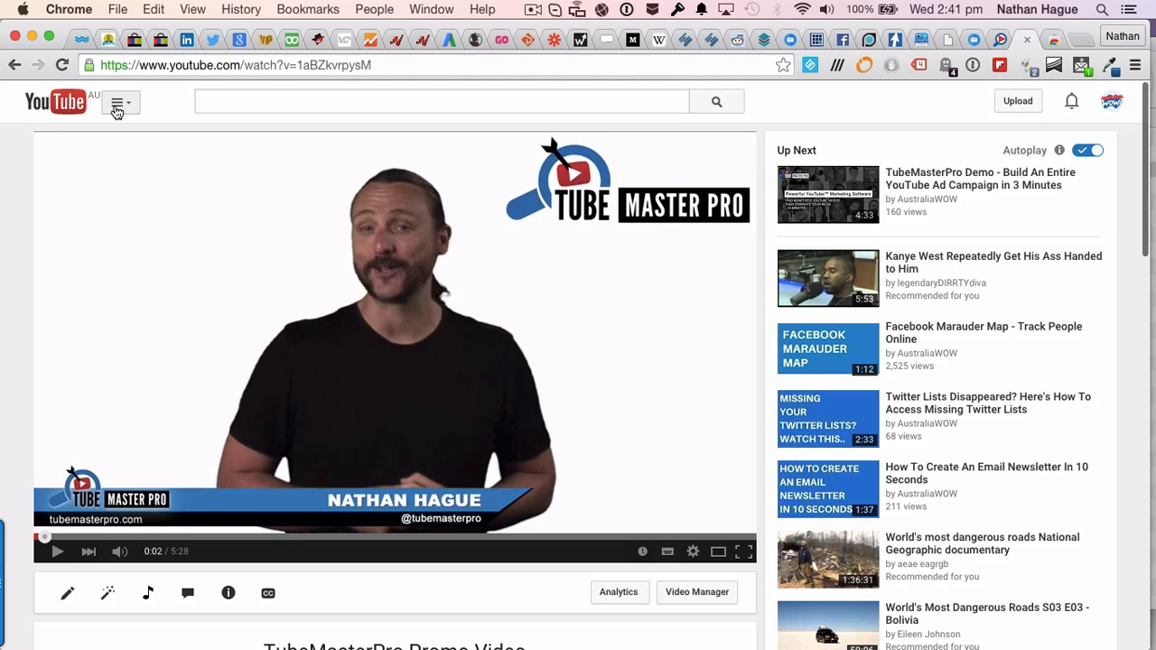
{"action": "left_click", "coordinate": [118, 102]}
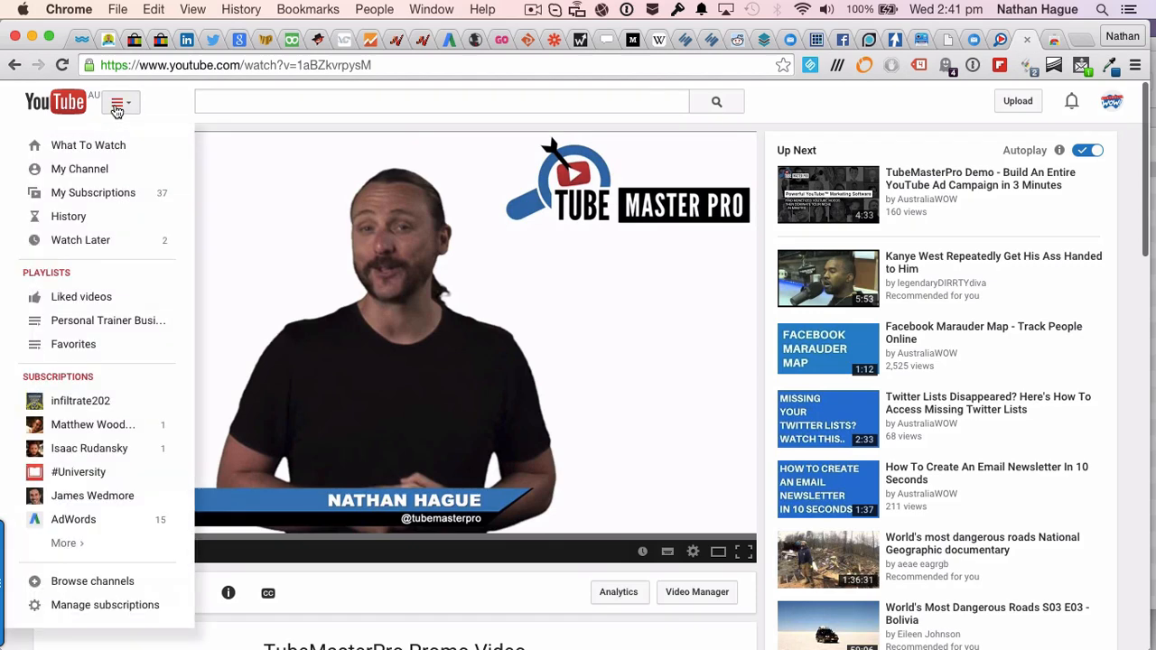
{"action": "left_click", "coordinate": [1127, 312]}
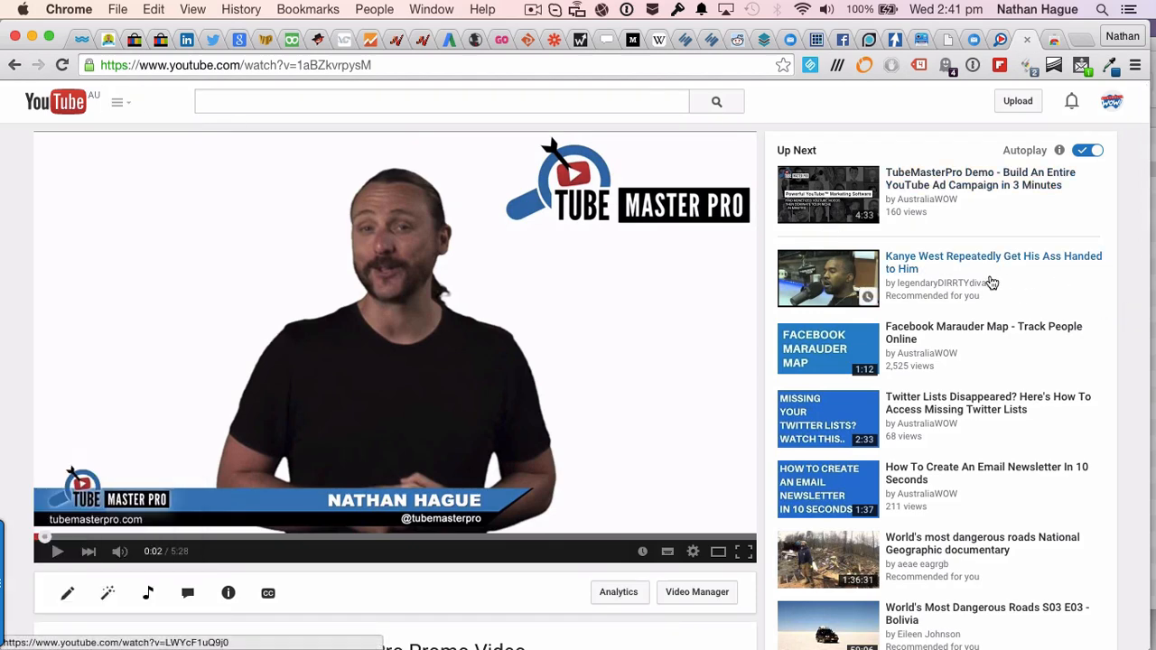
{"action": "left_click", "coordinate": [963, 263]}
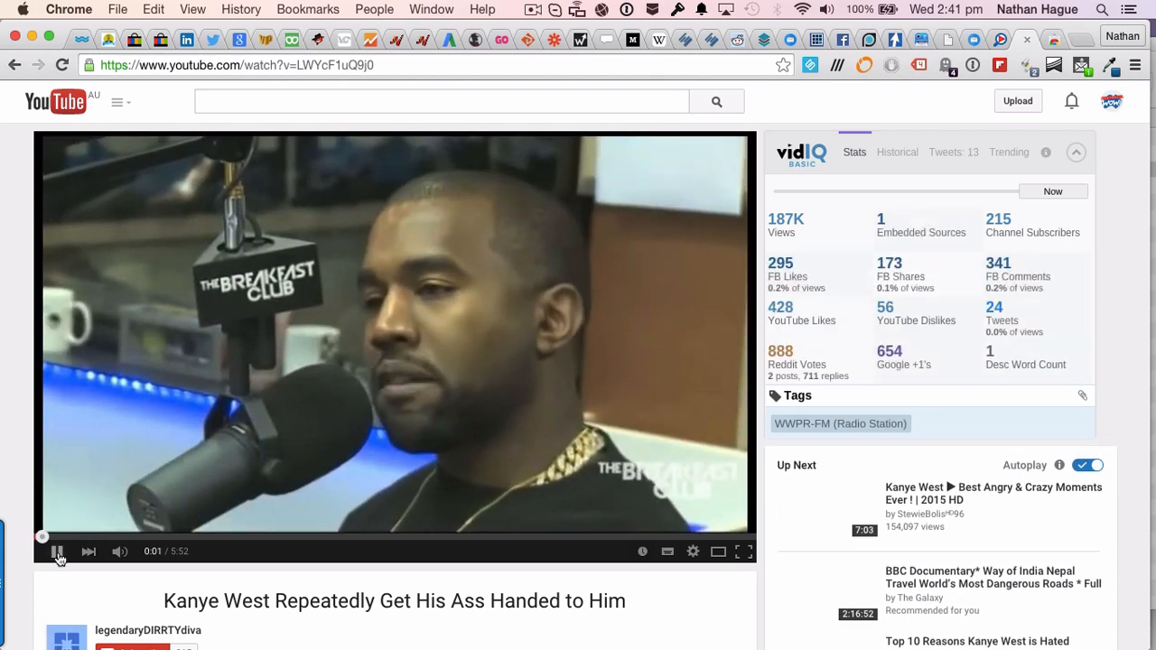
{"action": "left_click", "coordinate": [665, 426]}
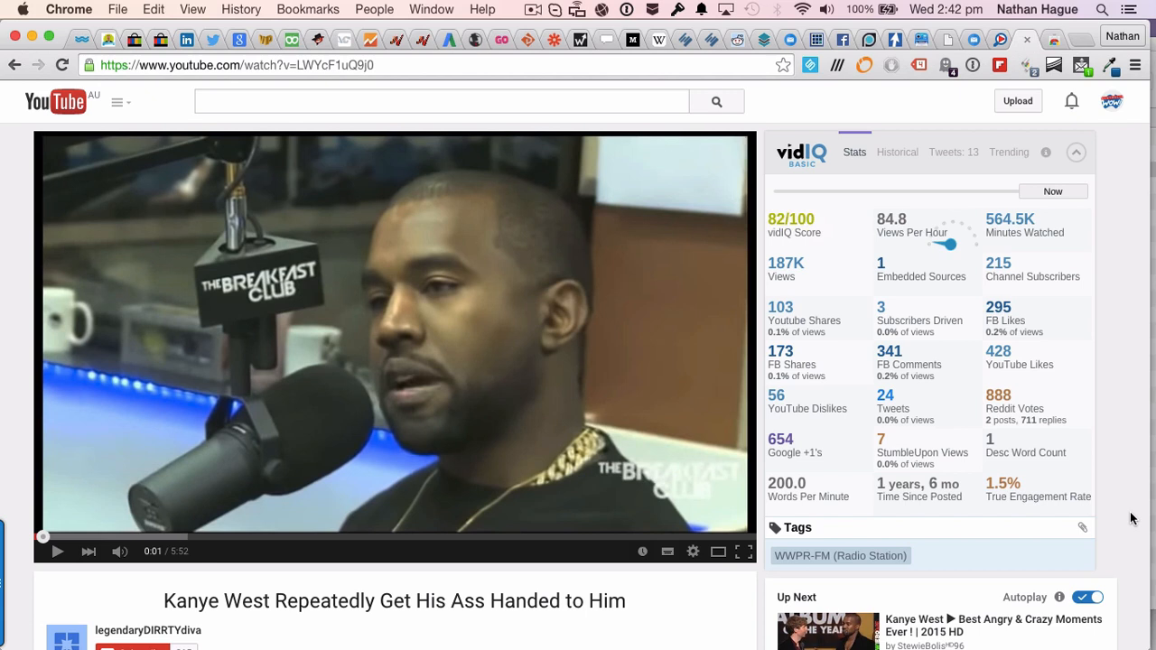
{"action": "scroll", "coordinate": [1132, 518], "scroll_direction": "down", "scroll_amount": 1}
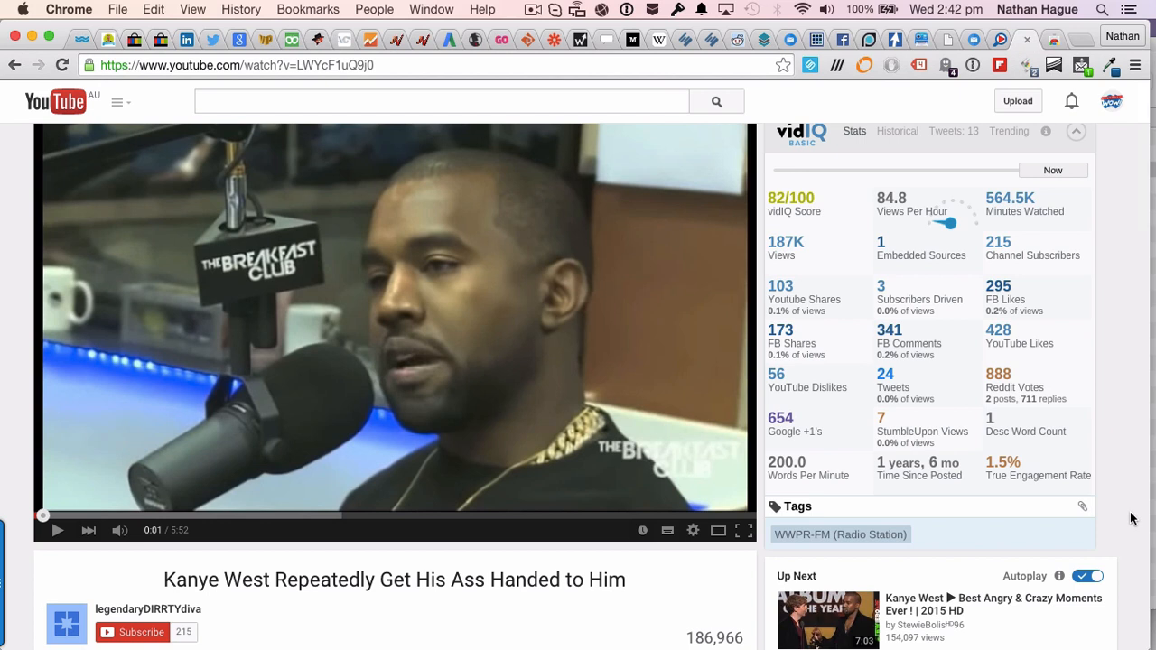
{"action": "scroll", "coordinate": [1131, 519], "scroll_direction": "down", "scroll_amount": 1}
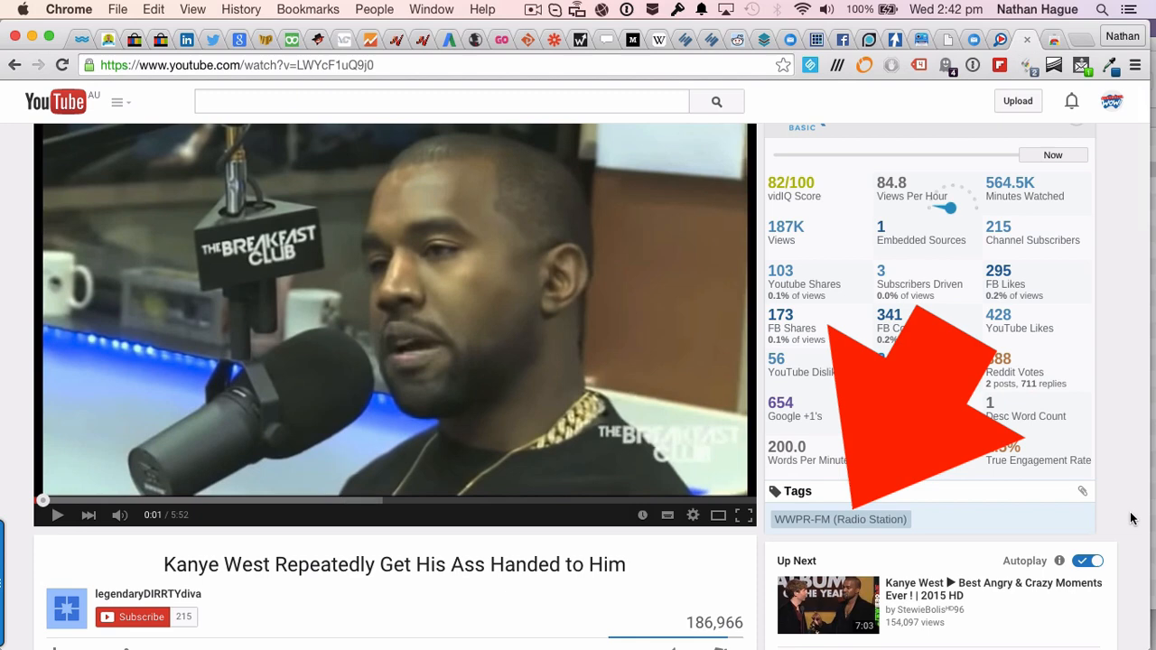
{"action": "scroll", "coordinate": [1128, 490], "scroll_direction": "down", "scroll_amount": 2}
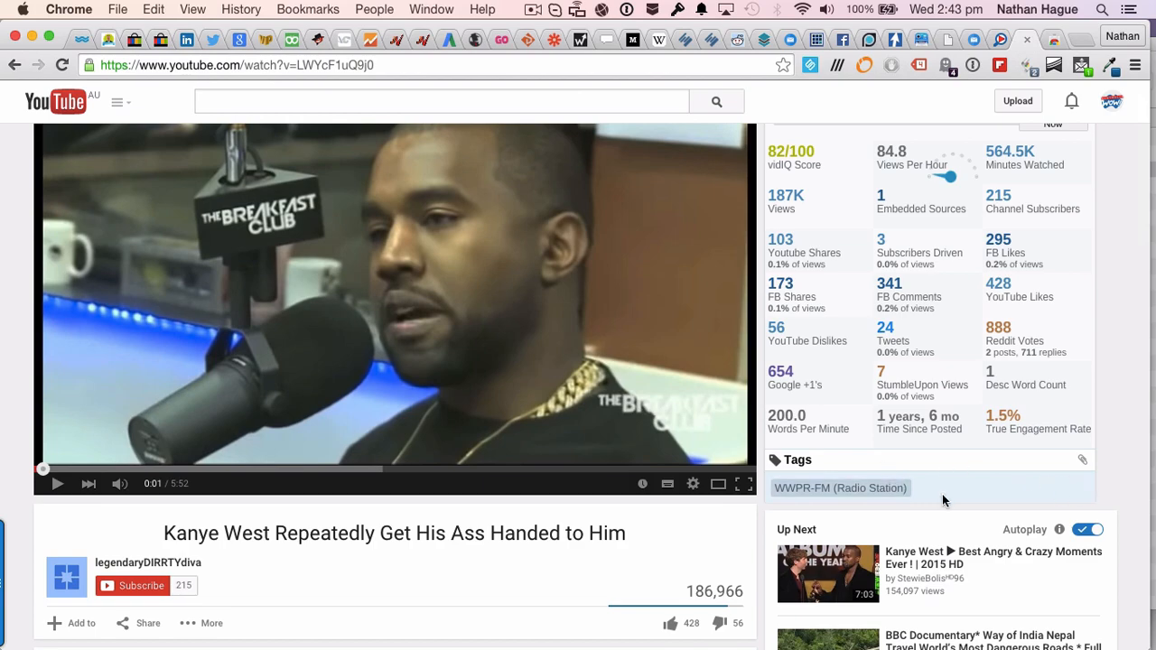
{"action": "scroll", "coordinate": [980, 506], "scroll_direction": "down", "scroll_amount": 3}
{"action": "scroll", "coordinate": [982, 507], "scroll_direction": "down", "scroll_amount": 10}
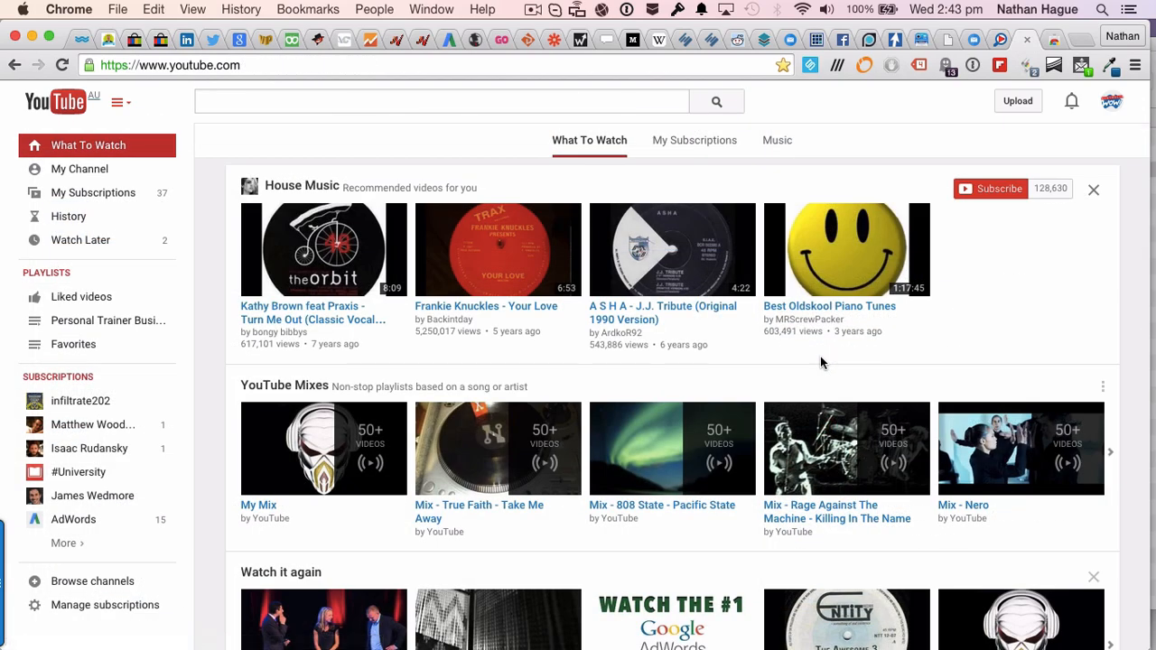
- Open DigitalMarketer's 'Email Marketing Tips' video, pause it, and copy its tags with vidIQ
{"action": "scroll", "coordinate": [820, 362], "scroll_direction": "down", "scroll_amount": 10}
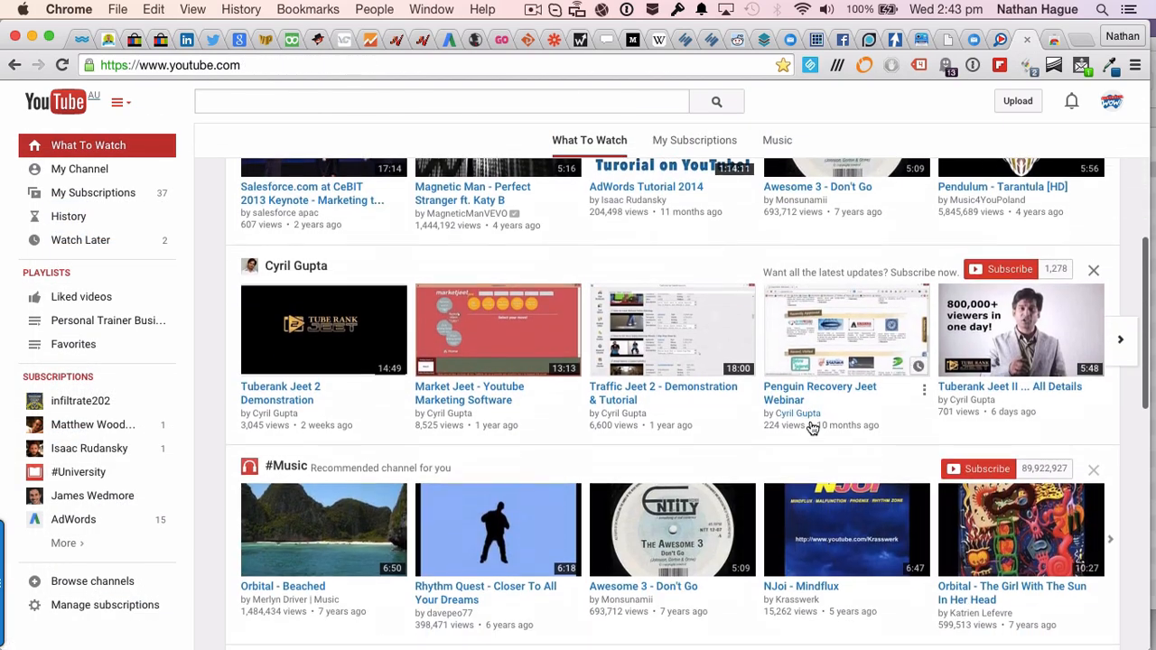
{"action": "scroll", "coordinate": [813, 428], "scroll_direction": "down", "scroll_amount": 9}
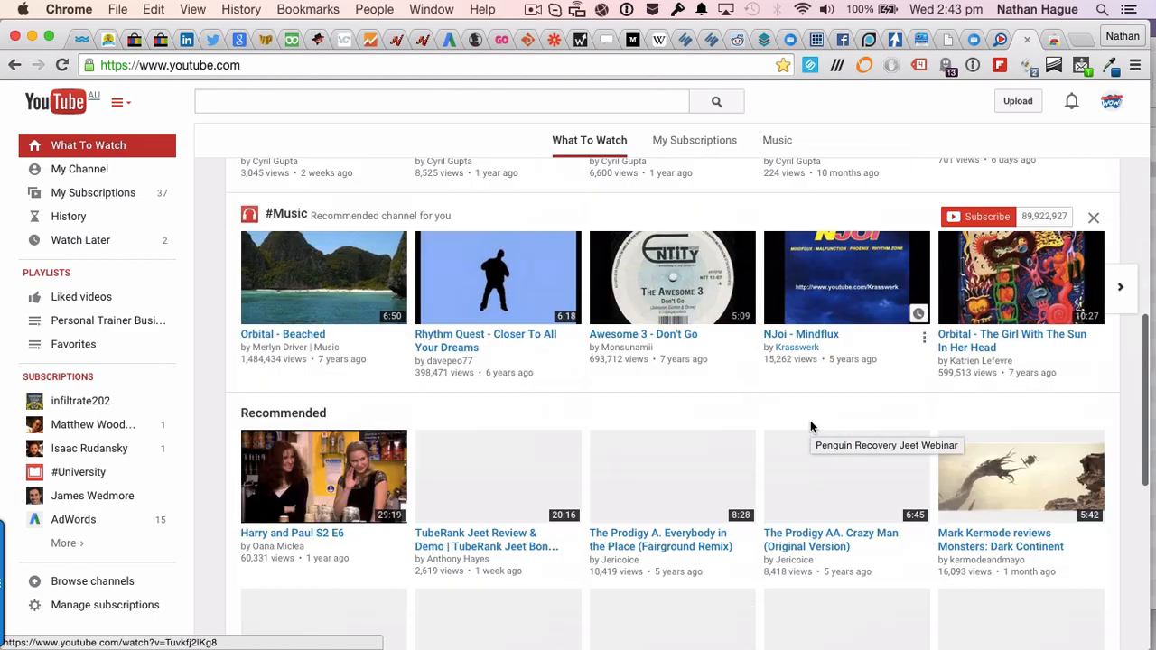
{"action": "scroll", "coordinate": [813, 428], "scroll_direction": "down", "scroll_amount": 7}
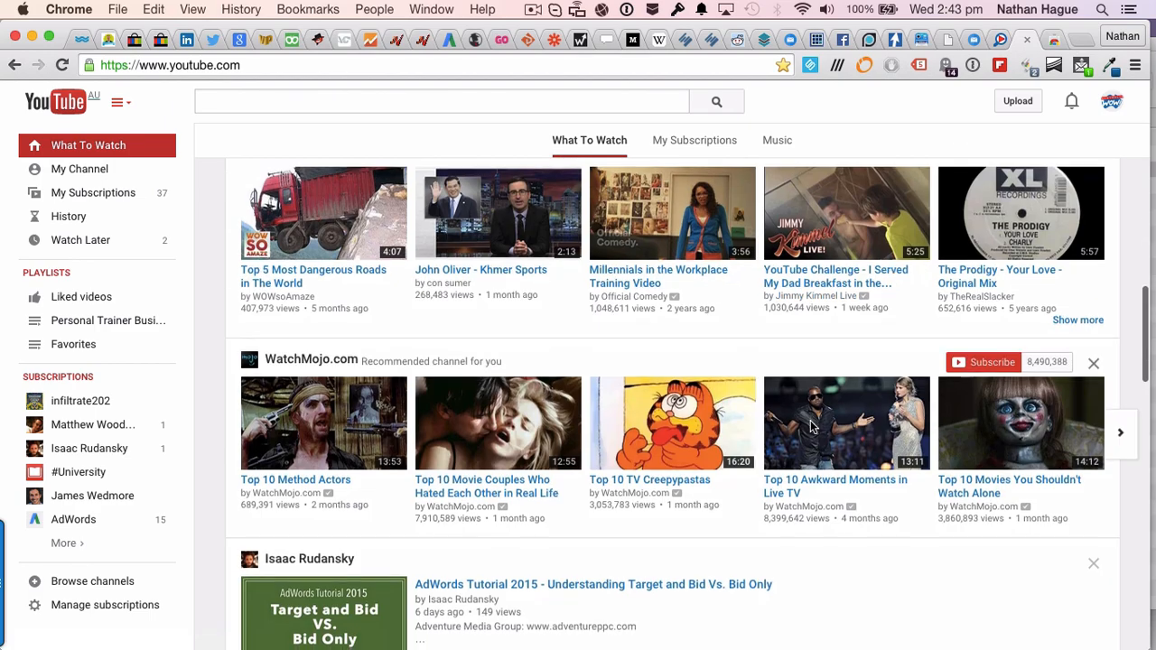
{"action": "scroll", "coordinate": [814, 428], "scroll_direction": "down", "scroll_amount": 3}
{"action": "scroll", "coordinate": [814, 428], "scroll_direction": "down", "scroll_amount": 8}
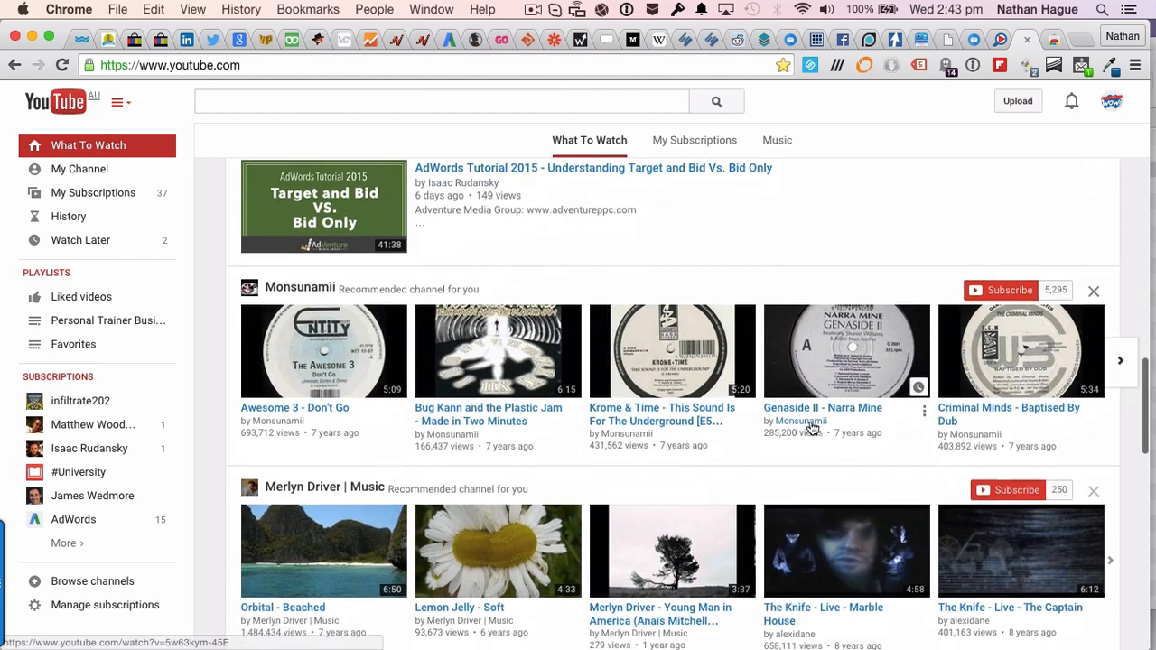
{"action": "scroll", "coordinate": [813, 428], "scroll_direction": "down", "scroll_amount": 5}
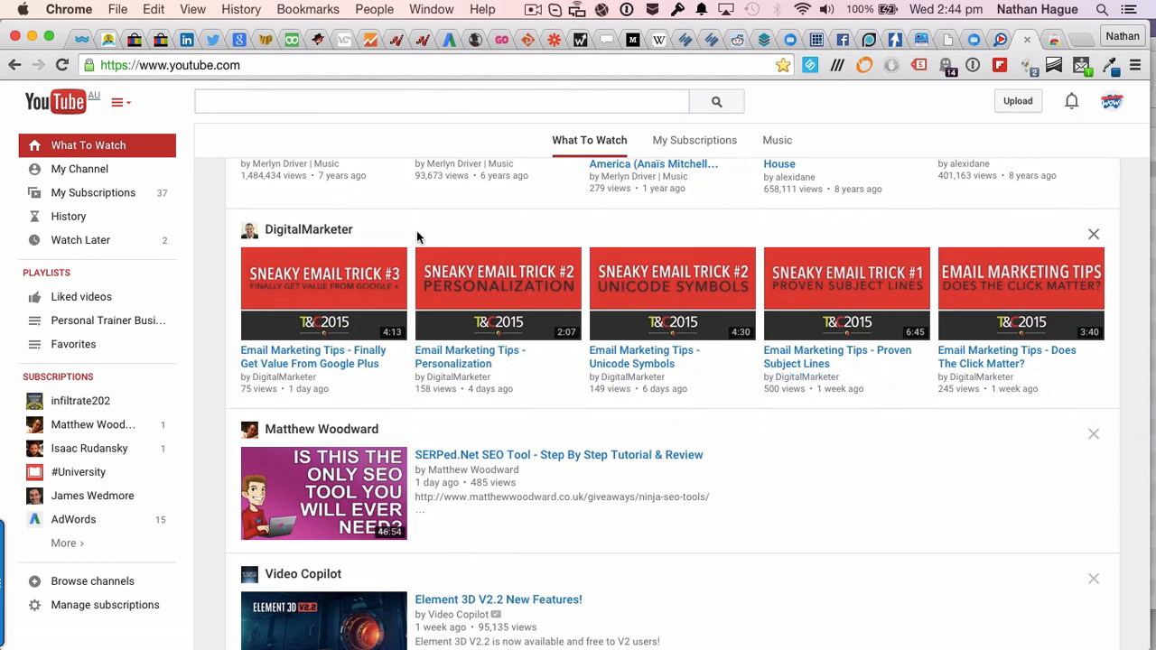
{"action": "left_click", "coordinate": [333, 367]}
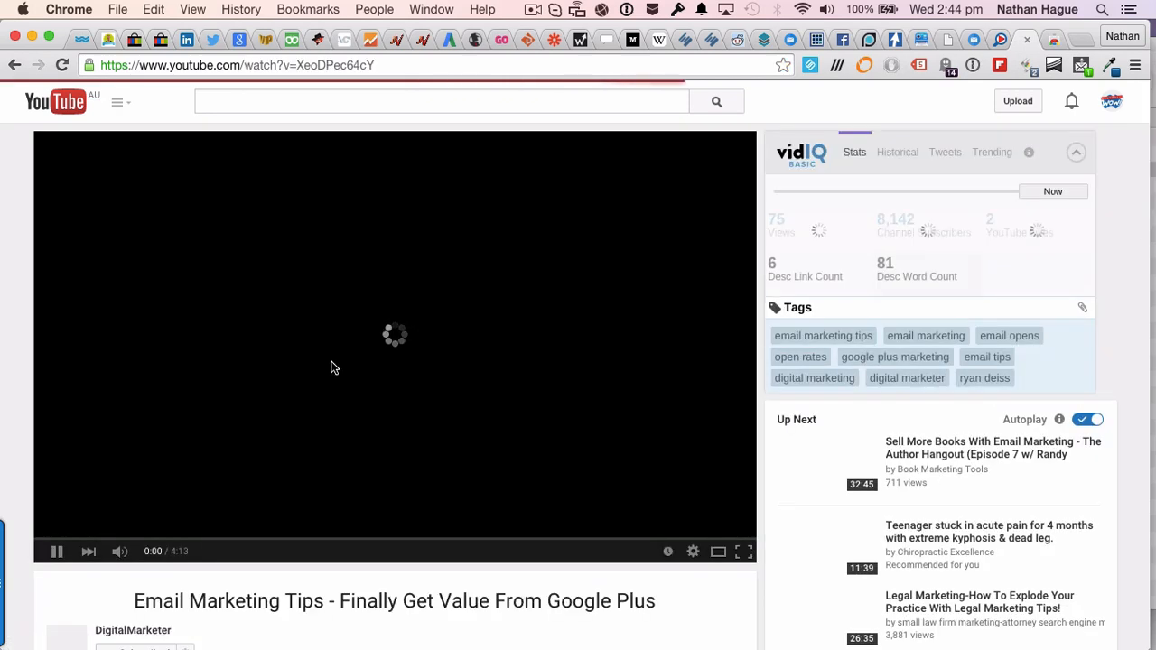
{"action": "left_click", "coordinate": [56, 553]}
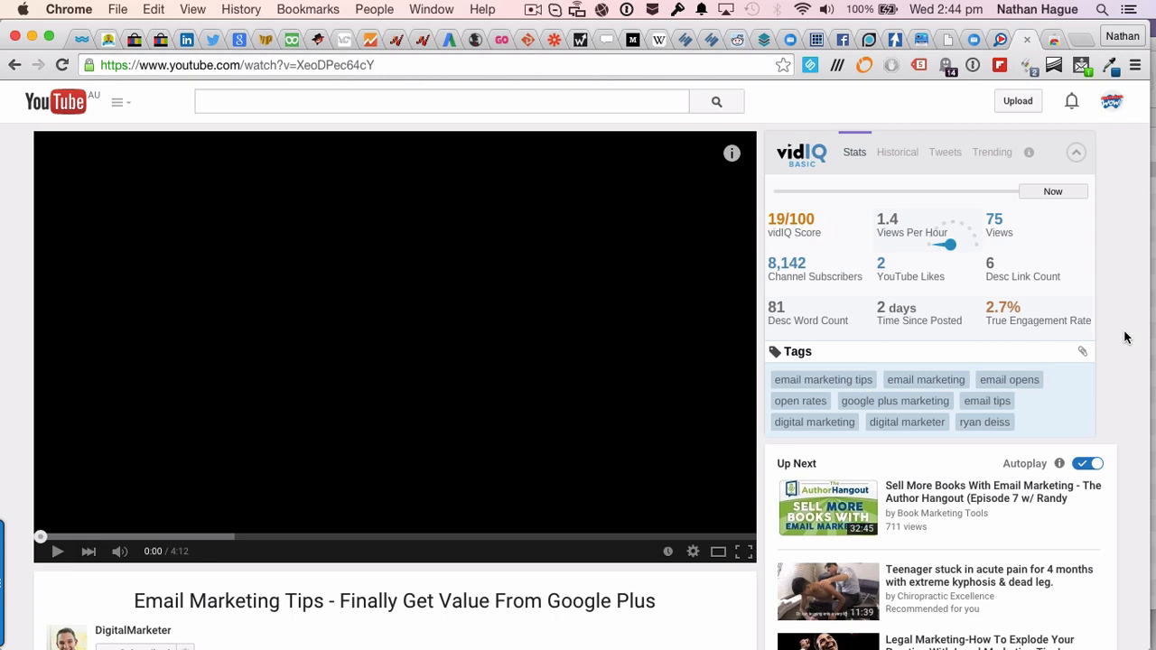
{"action": "left_click", "coordinate": [1083, 354]}
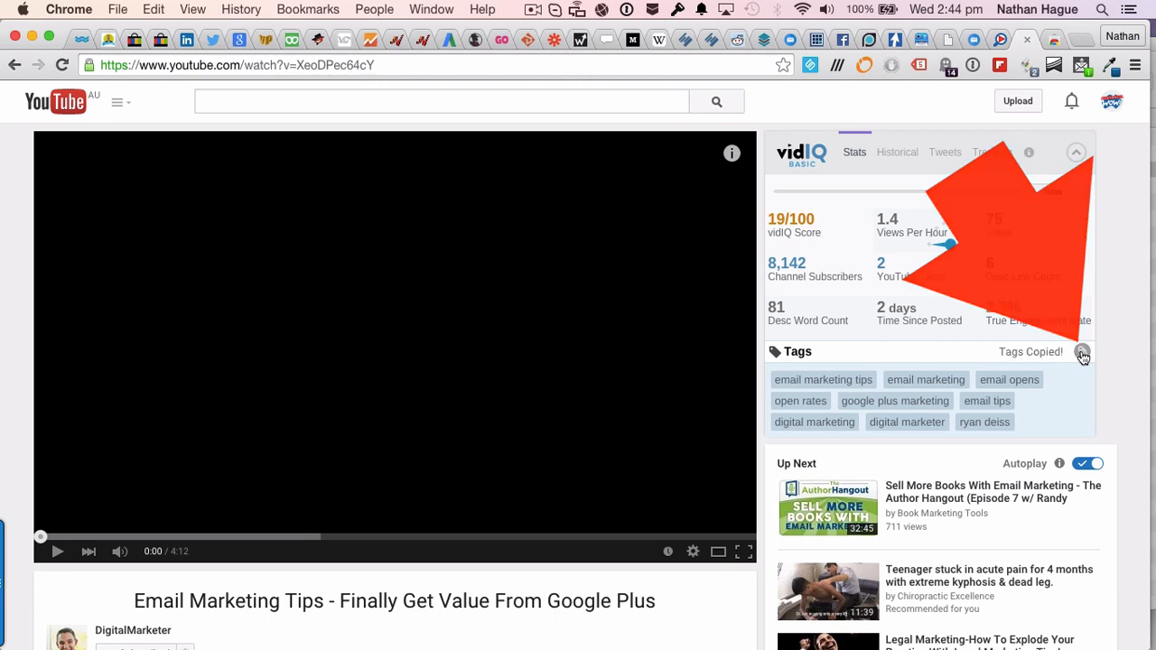
{"action": "key", "text": "ctrl+Up"}
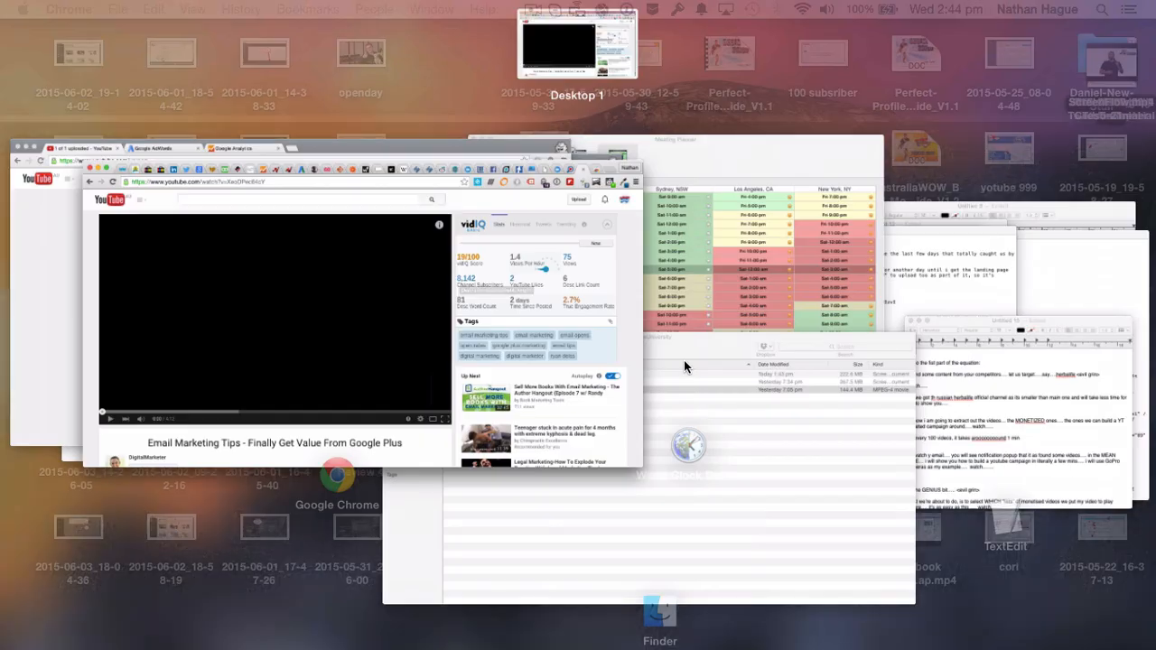
- Paste the copied tags after auswow99 in the upload form's tag list
{"action": "left_click", "coordinate": [89, 348]}
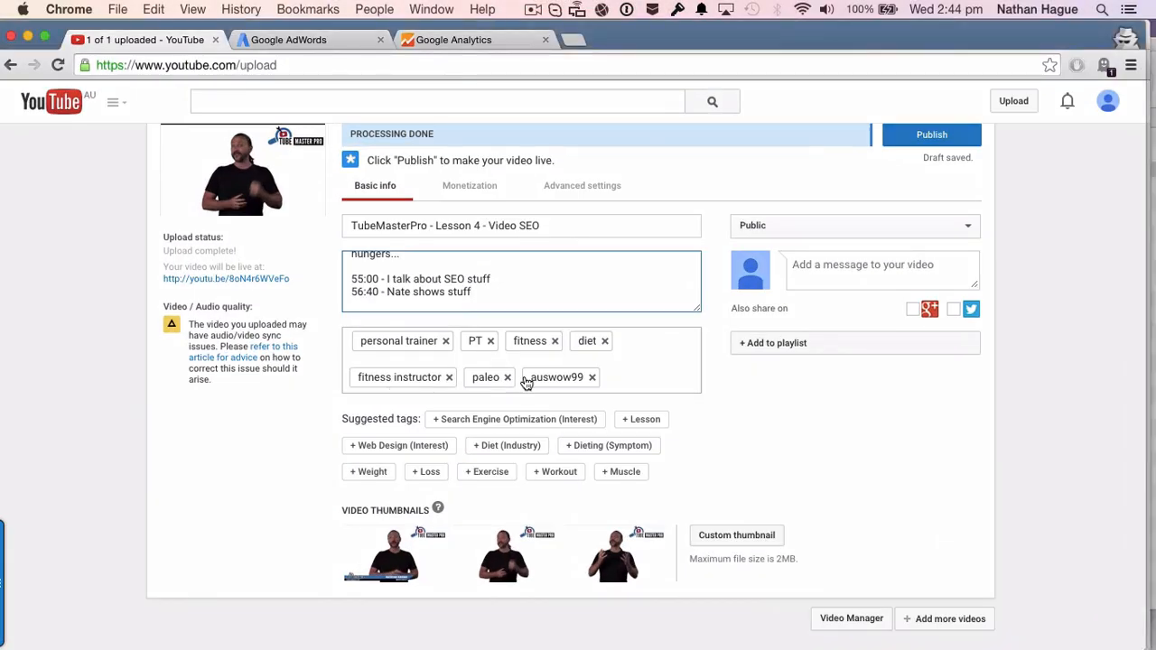
{"action": "left_click", "coordinate": [621, 378]}
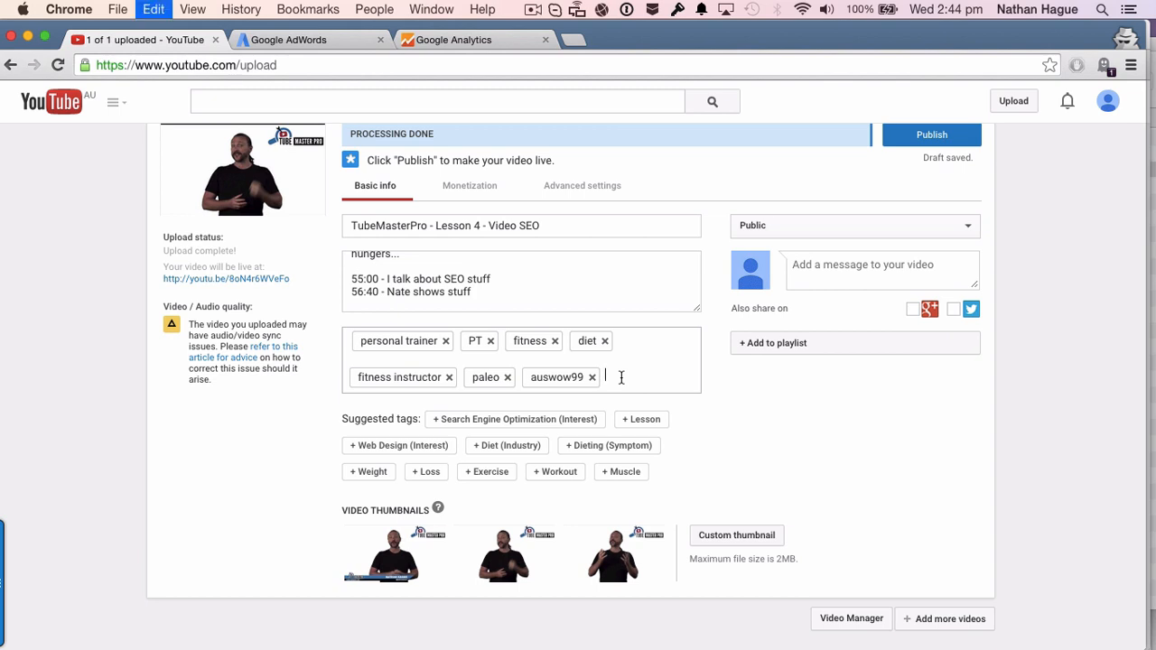
{"action": "key", "text": "super+v"}
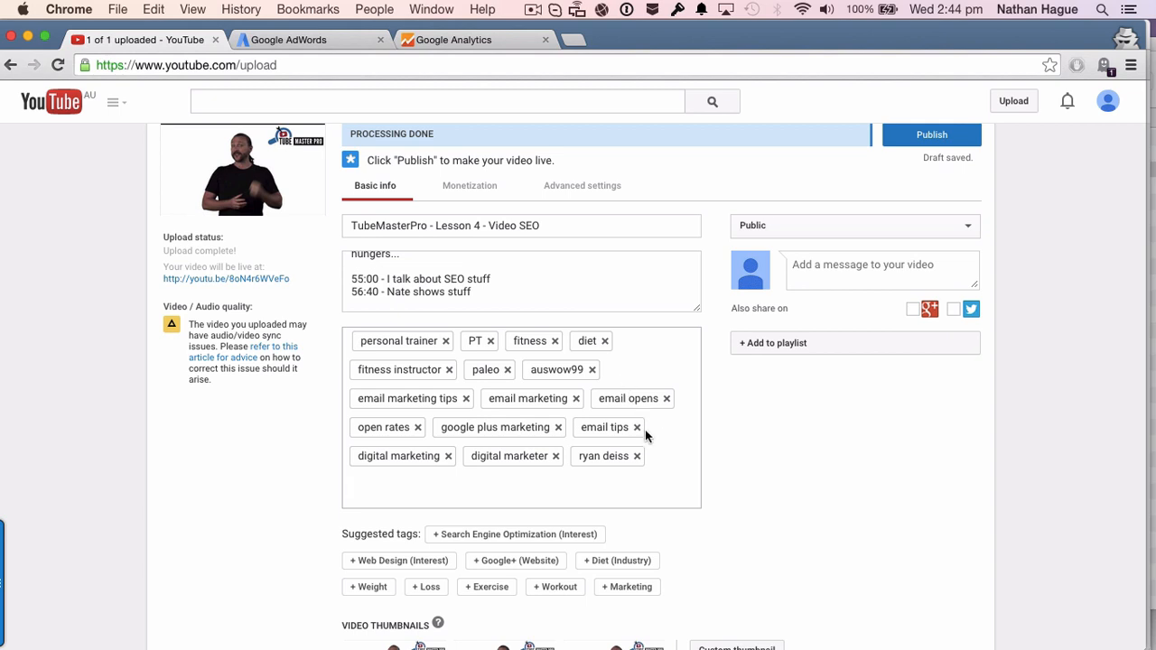
- Remove the ryan deiss and paleo tags from the pasted tags
{"action": "left_click", "coordinate": [637, 457]}
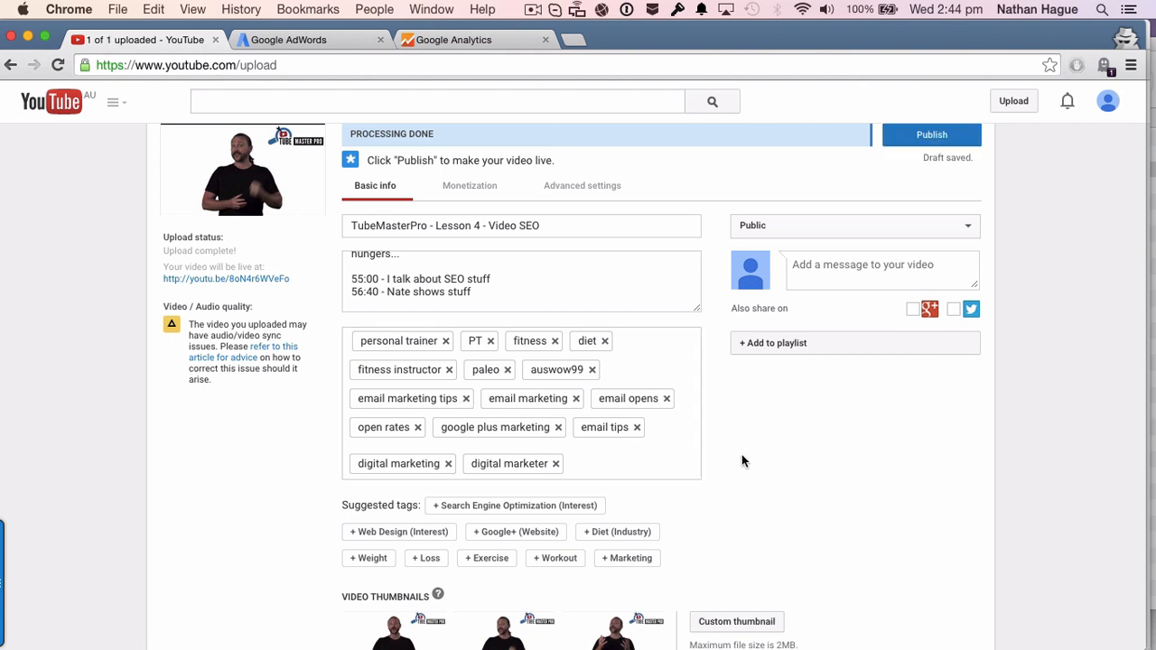
{"action": "scroll", "coordinate": [760, 480], "scroll_direction": "down", "scroll_amount": 1}
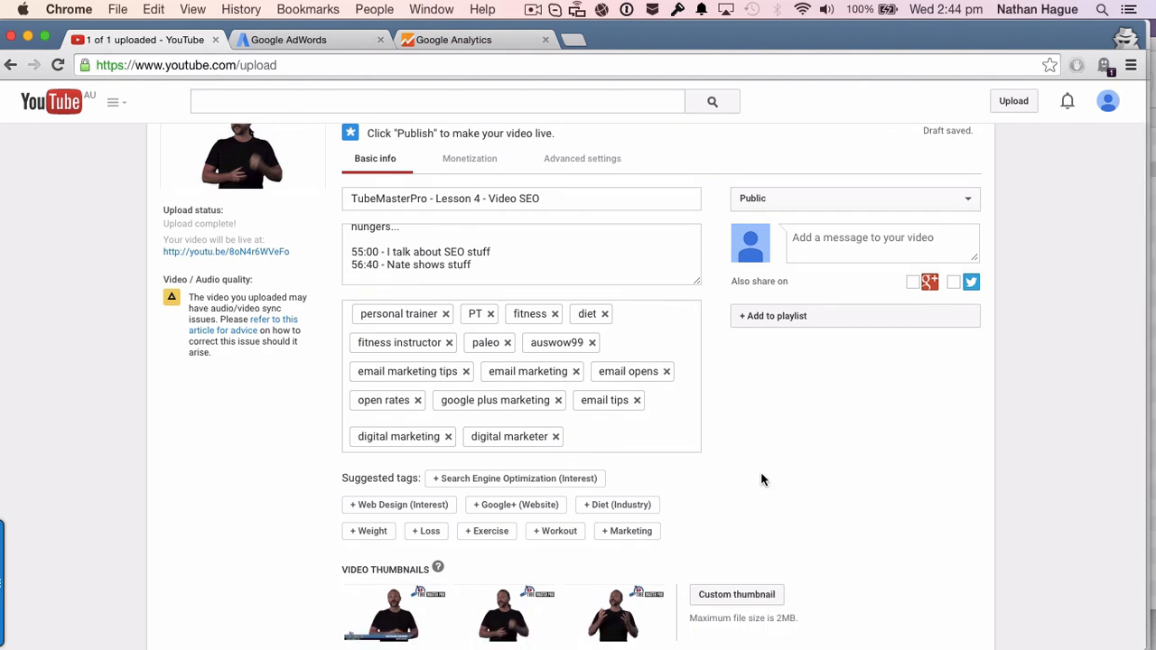
{"action": "left_click", "coordinate": [509, 344]}
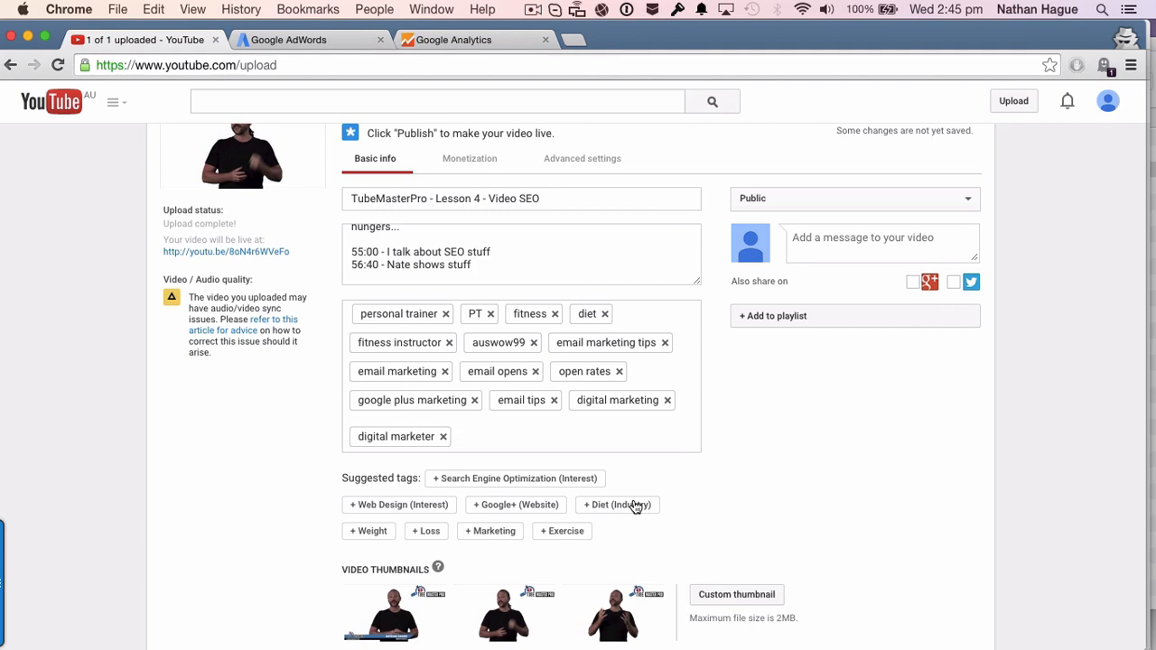
{"action": "scroll", "coordinate": [636, 506], "scroll_direction": "down", "scroll_amount": 5}
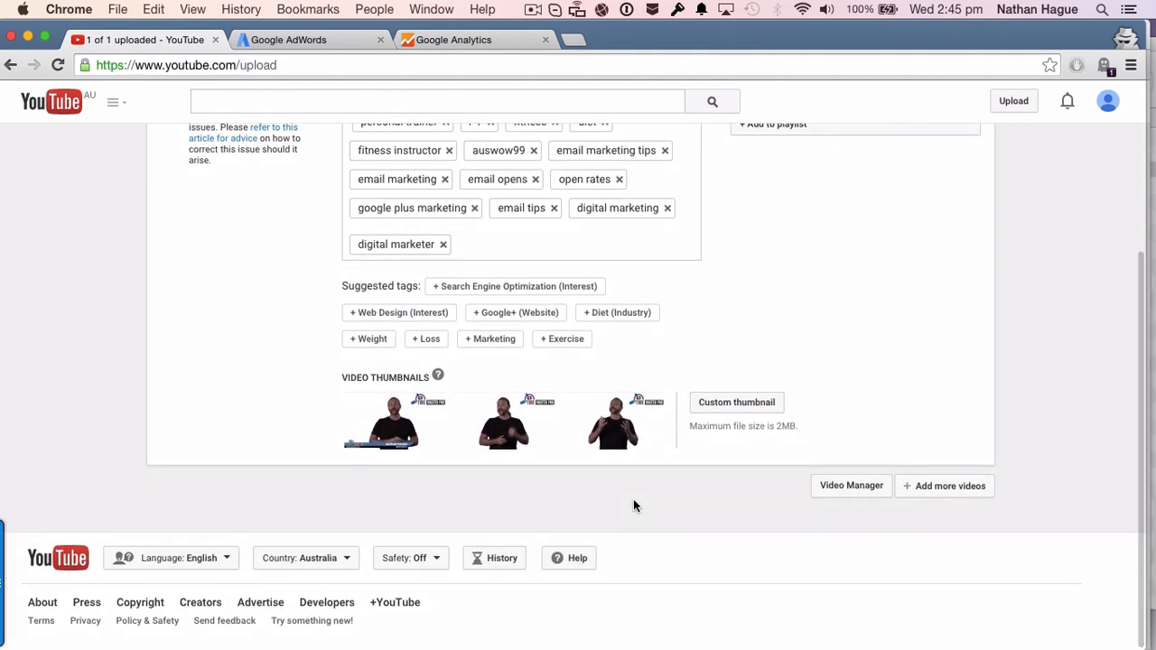
{"action": "scroll", "coordinate": [633, 500], "scroll_direction": "up", "scroll_amount": 3}
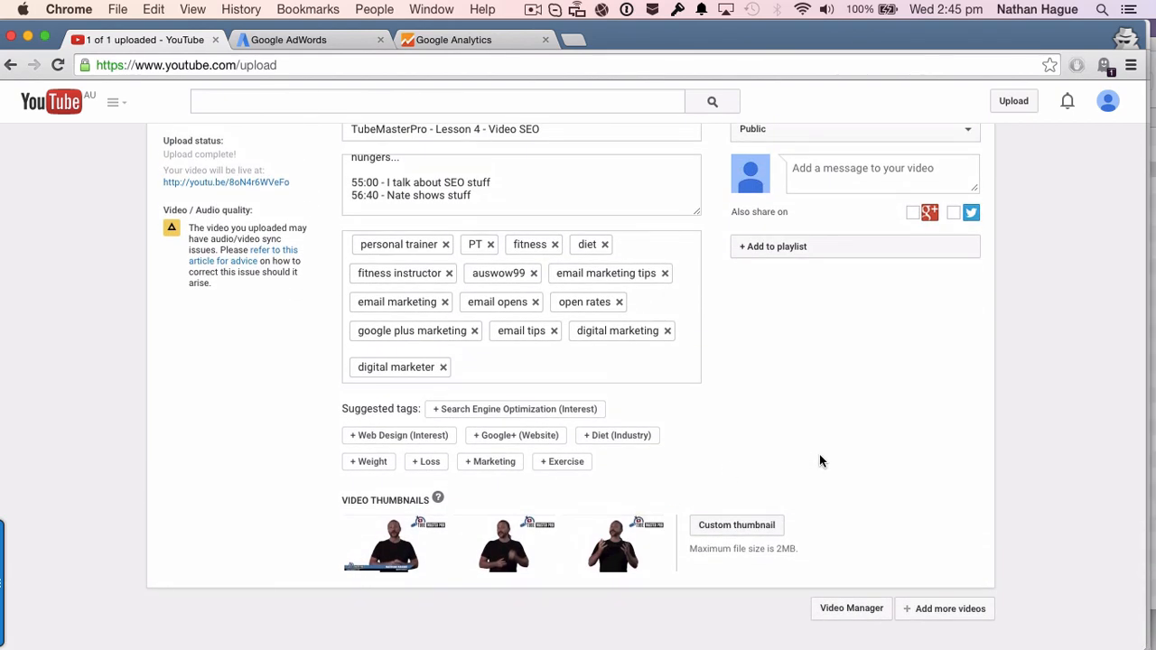
{"action": "scroll", "coordinate": [820, 461], "scroll_direction": "up", "scroll_amount": 3}
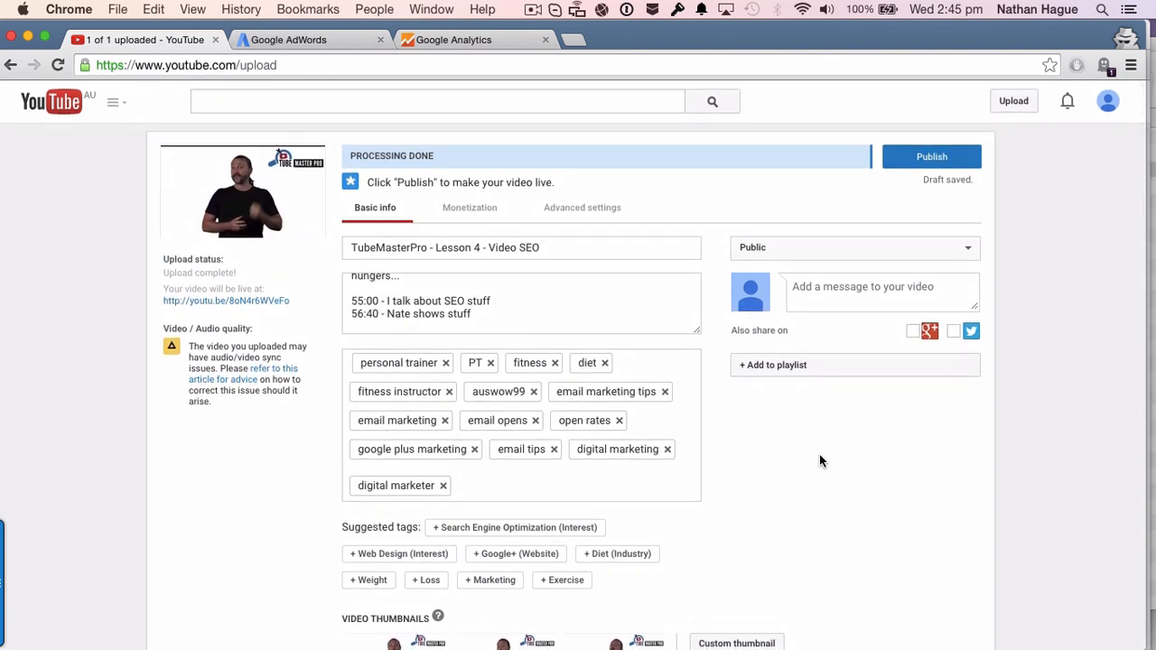
{"action": "scroll", "coordinate": [819, 461], "scroll_direction": "down", "scroll_amount": 4}
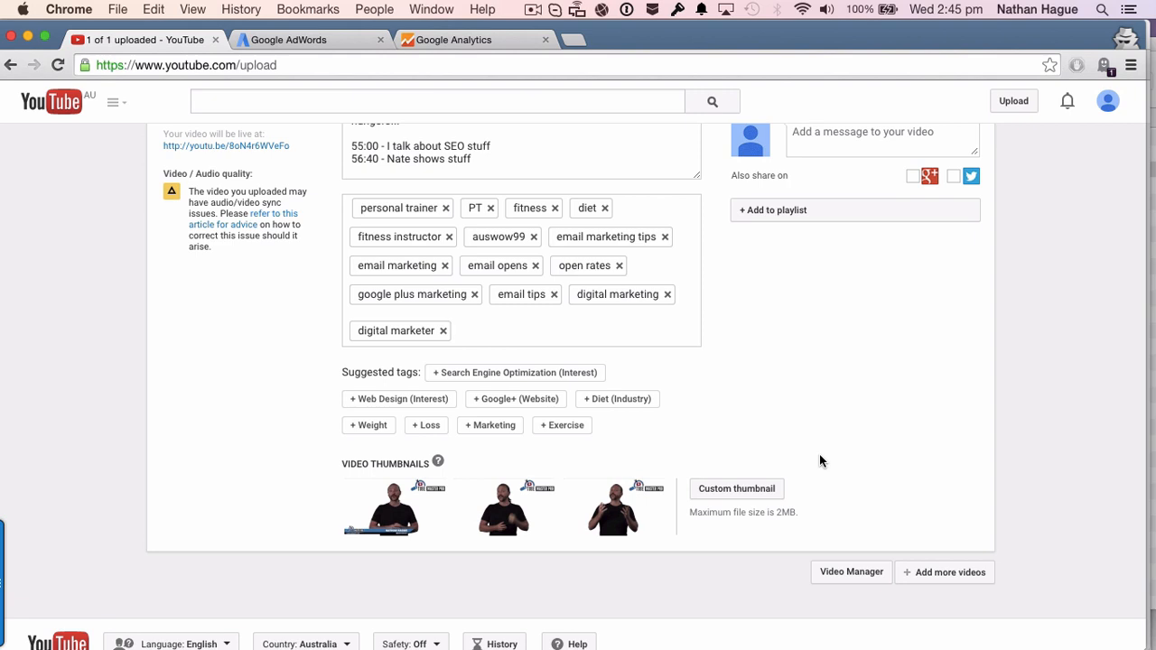
{"action": "key", "text": "ctrl+Up"}
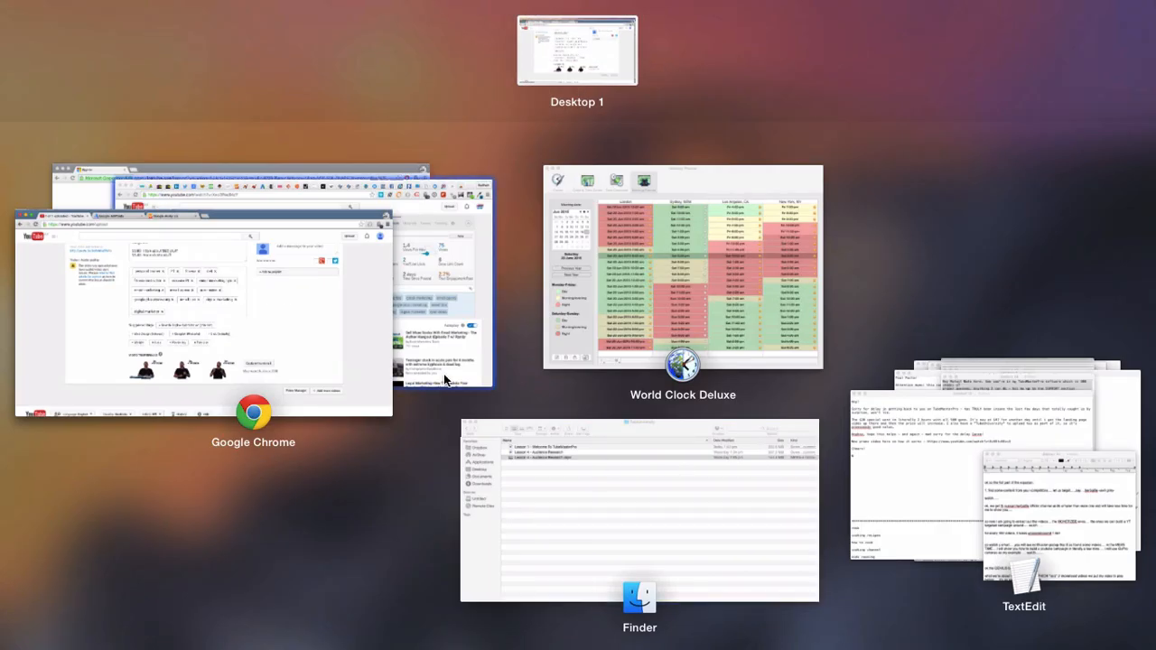
- In the other Chrome window, go to the AustraliaWOW channel page via the guide and browse it
{"action": "left_click", "coordinate": [322, 209]}
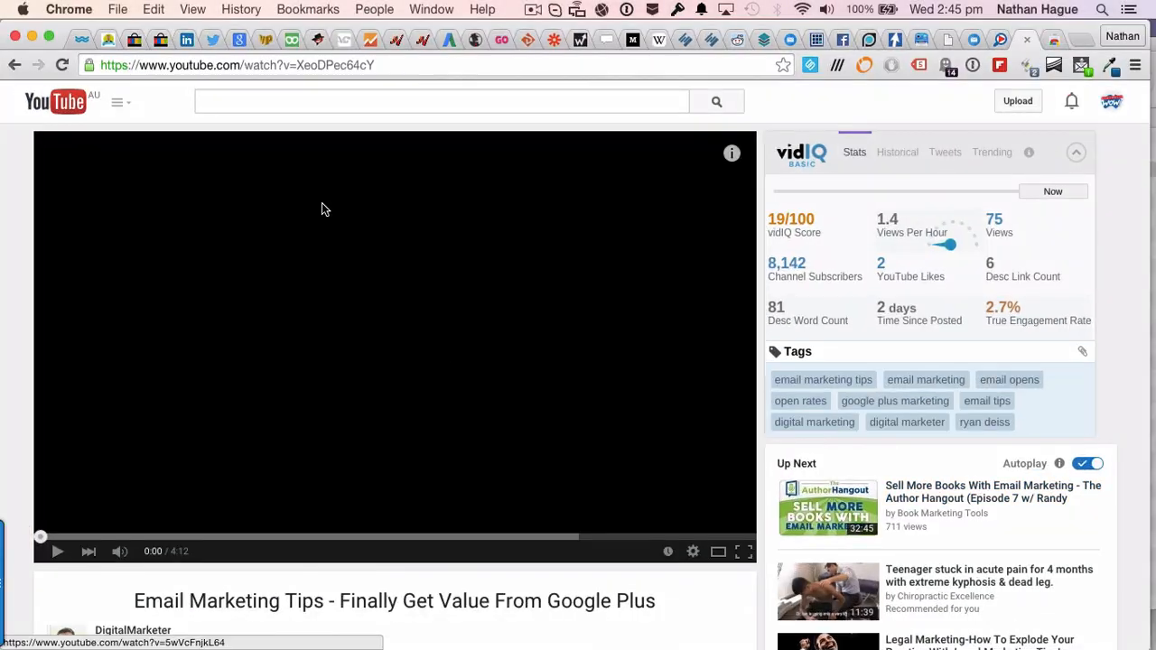
{"action": "left_click", "coordinate": [117, 102]}
{"action": "left_click", "coordinate": [85, 175]}
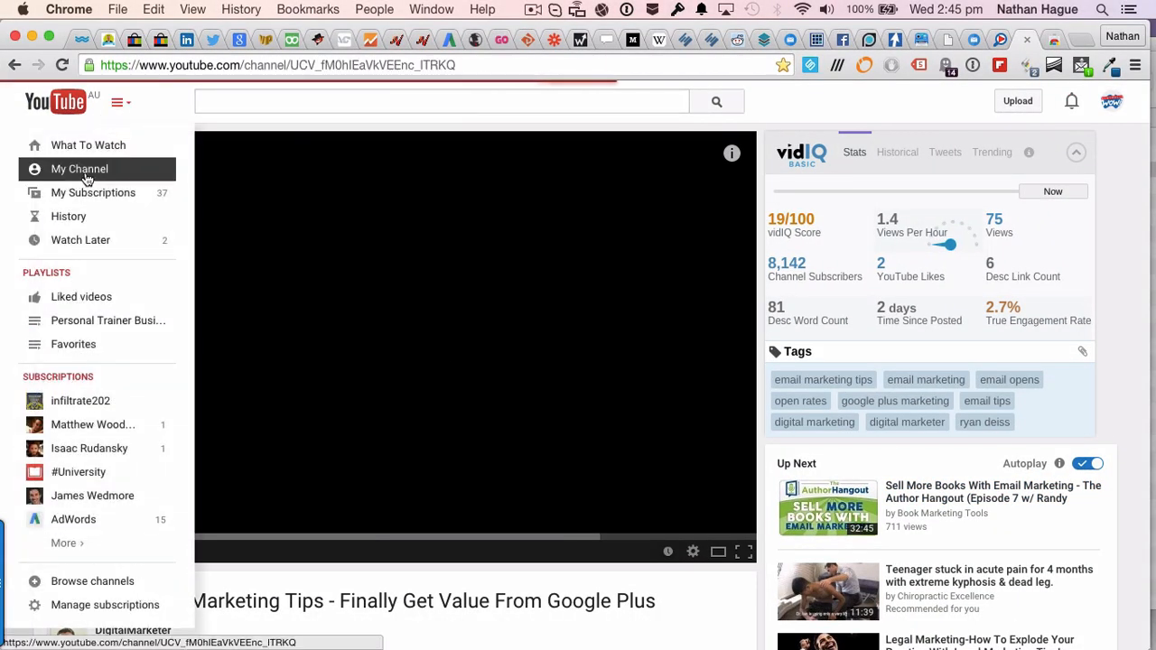
{"action": "scroll", "coordinate": [541, 313], "scroll_direction": "down", "scroll_amount": 5}
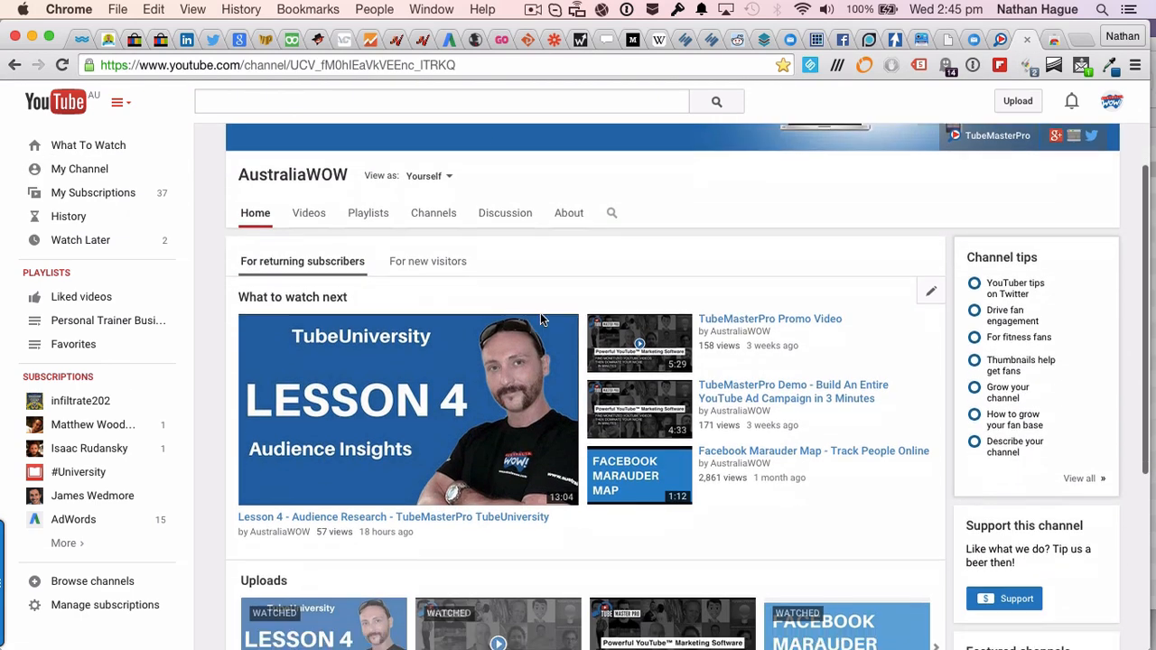
{"action": "scroll", "coordinate": [723, 347], "scroll_direction": "up", "scroll_amount": 1}
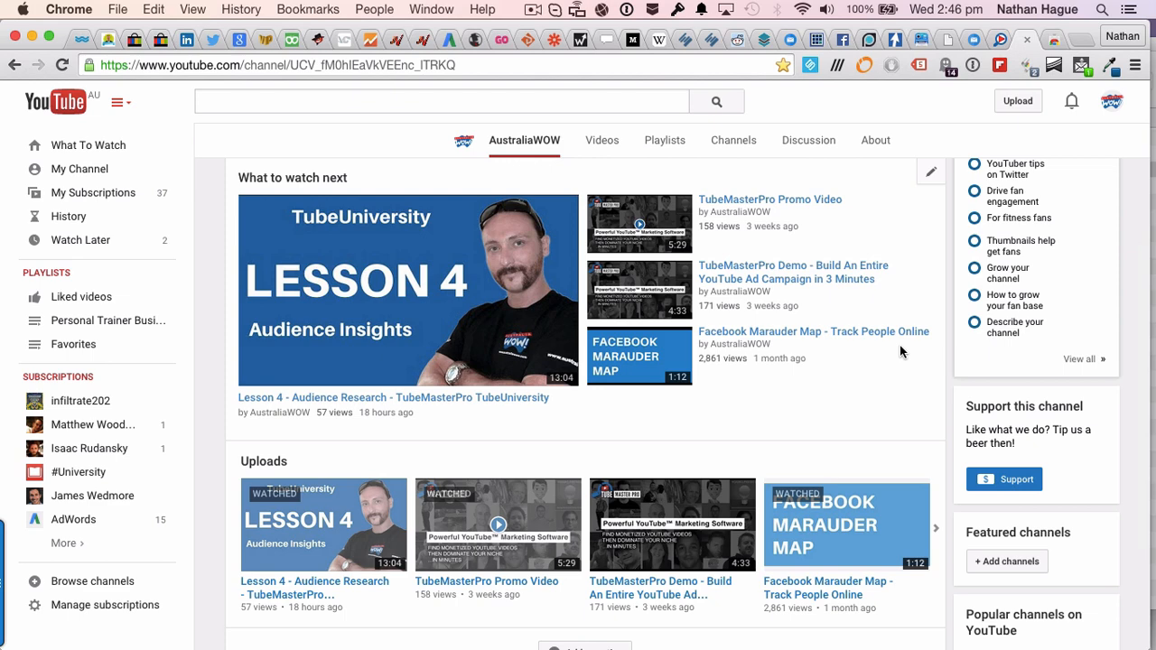
{"action": "scroll", "coordinate": [900, 351], "scroll_direction": "up", "scroll_amount": 1}
{"action": "scroll", "coordinate": [900, 350], "scroll_direction": "down", "scroll_amount": 2}
- Browse the channel's Videos grid past the AustraliaWOW uploads, then bring up the all-windows overview
{"action": "left_click", "coordinate": [603, 141]}
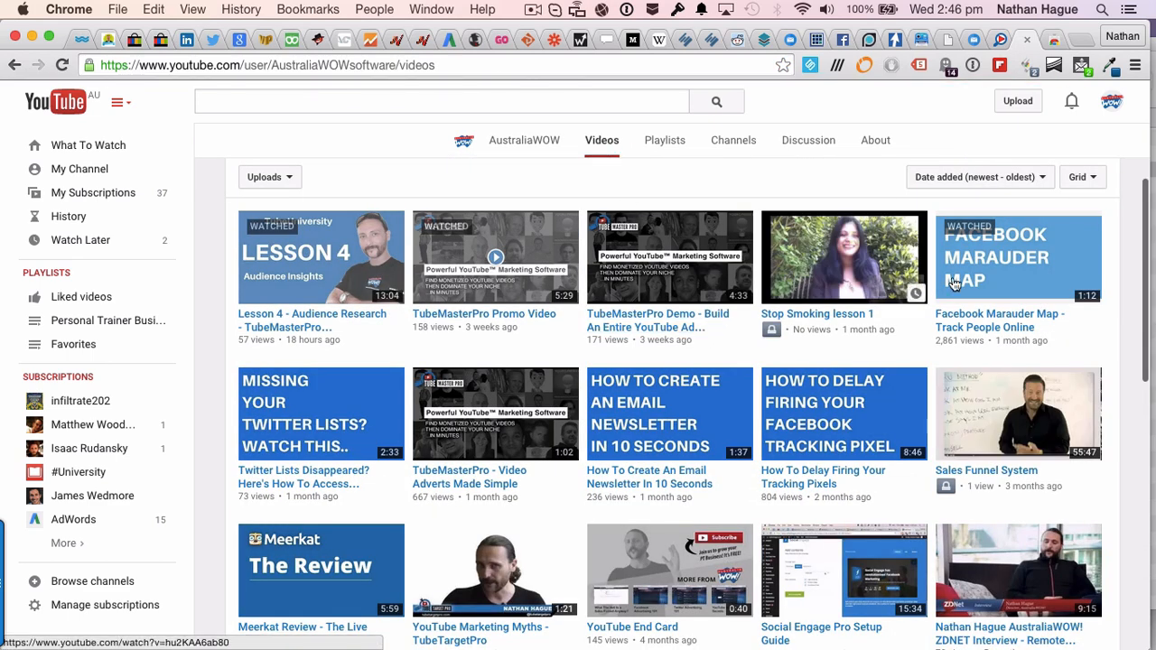
{"action": "scroll", "coordinate": [766, 362], "scroll_direction": "down", "scroll_amount": 3}
{"action": "scroll", "coordinate": [766, 366], "scroll_direction": "down", "scroll_amount": 5}
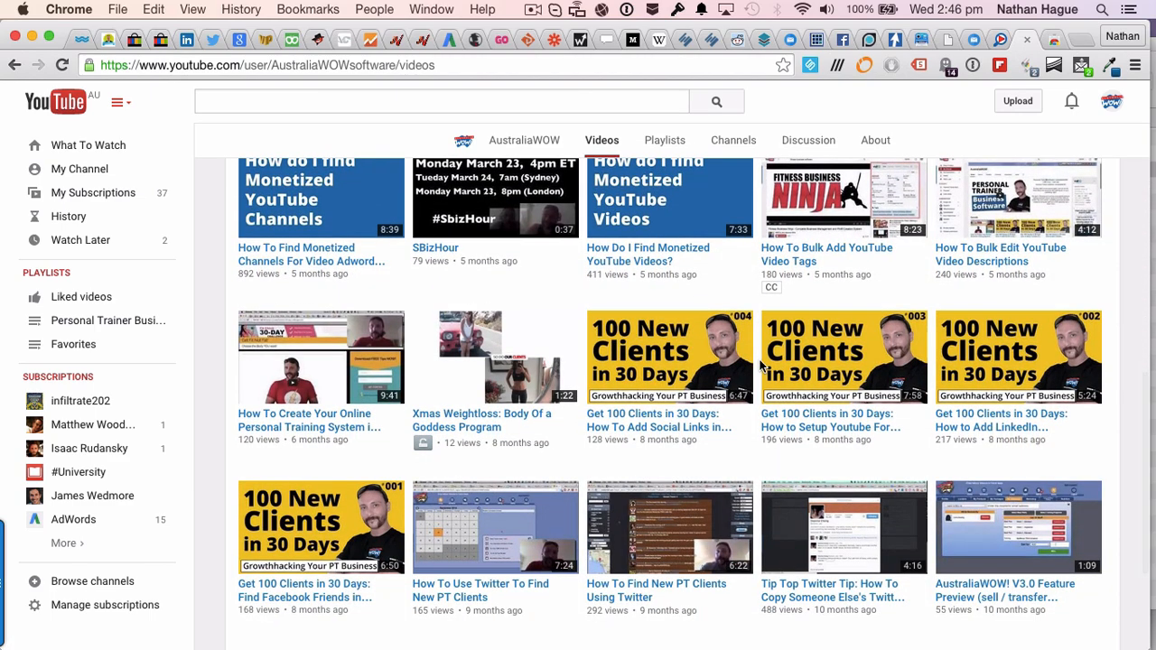
{"action": "scroll", "coordinate": [762, 365], "scroll_direction": "up", "scroll_amount": 2}
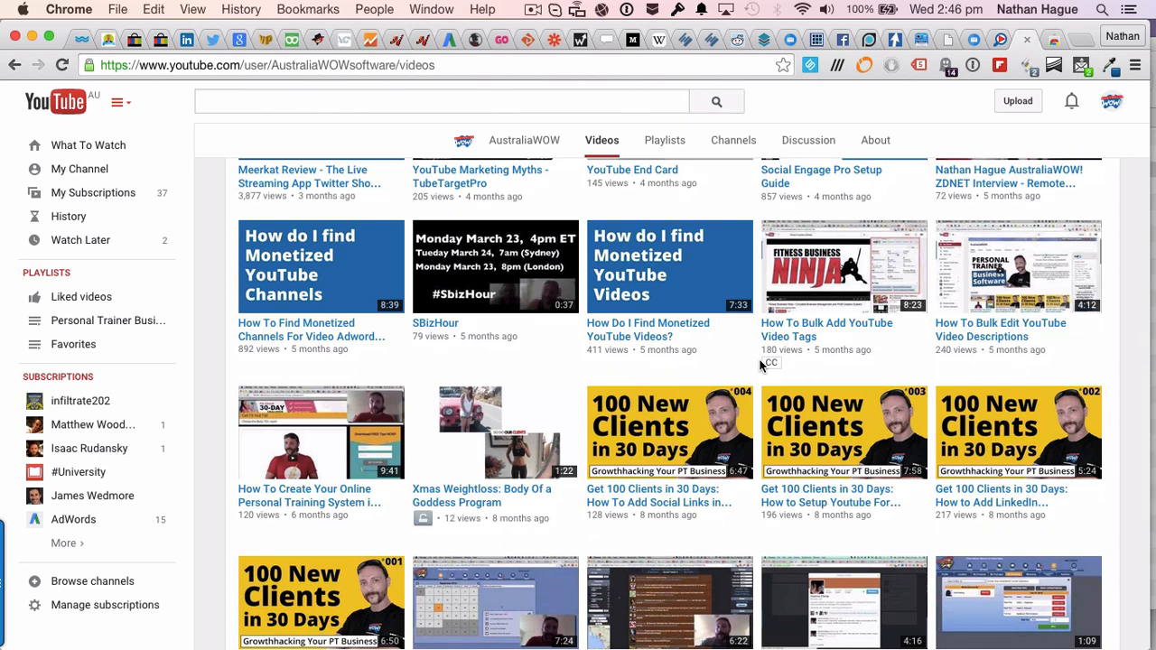
{"action": "scroll", "coordinate": [761, 365], "scroll_direction": "down", "scroll_amount": 1}
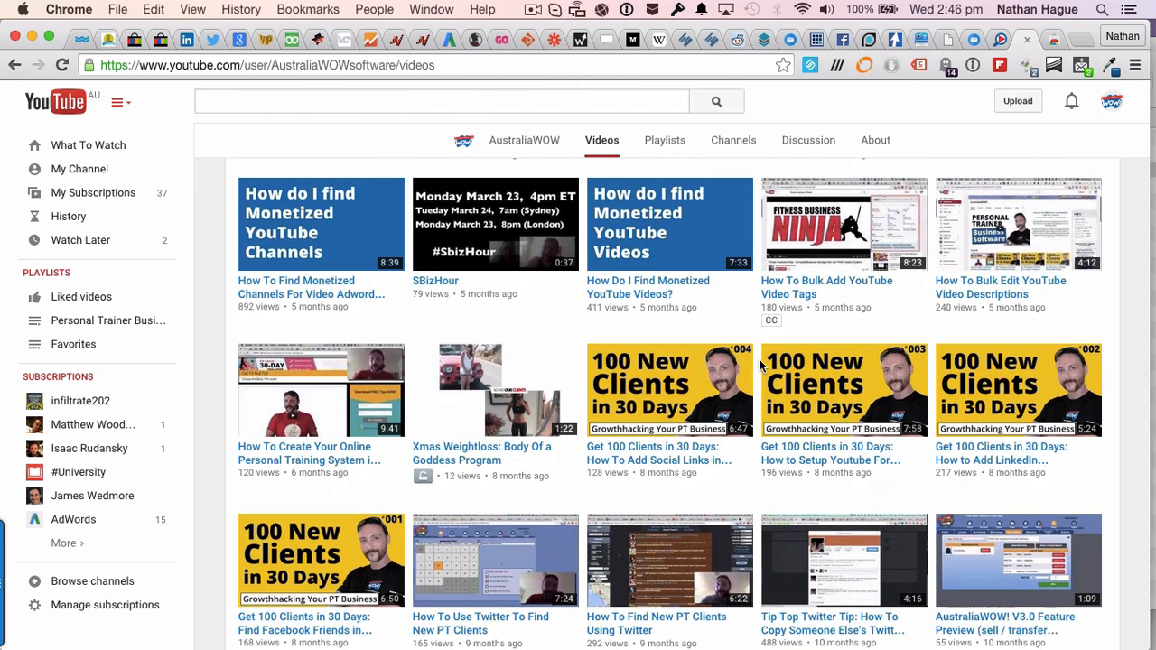
{"action": "scroll", "coordinate": [762, 365], "scroll_direction": "down", "scroll_amount": 4}
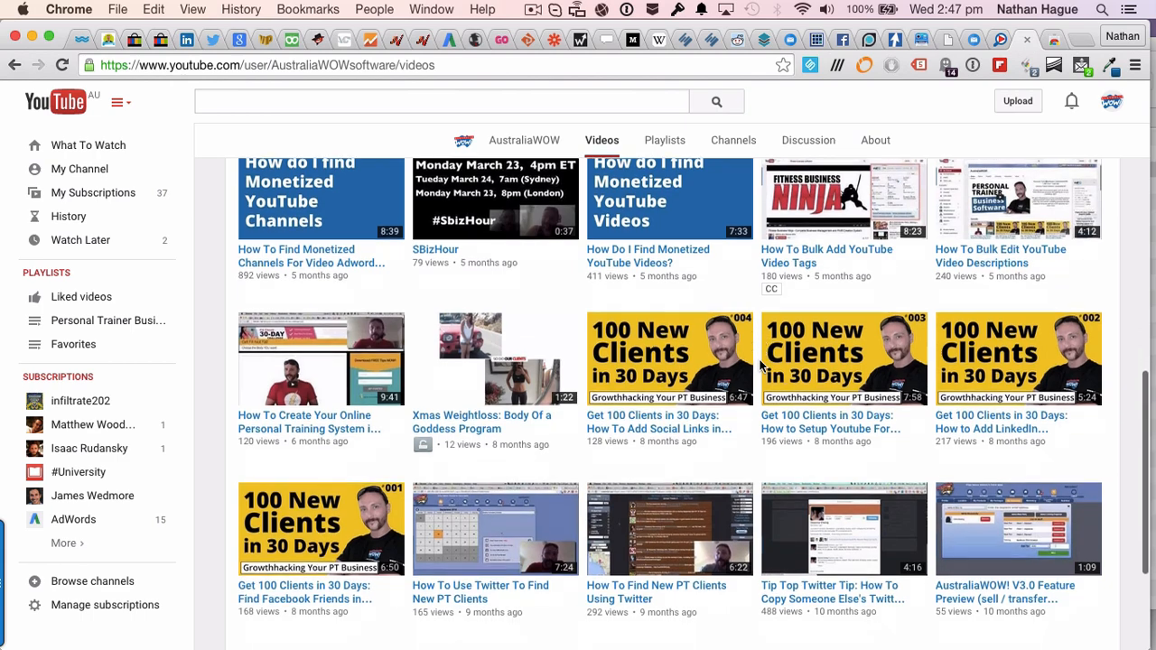
{"action": "scroll", "coordinate": [761, 365], "scroll_direction": "up", "scroll_amount": 3}
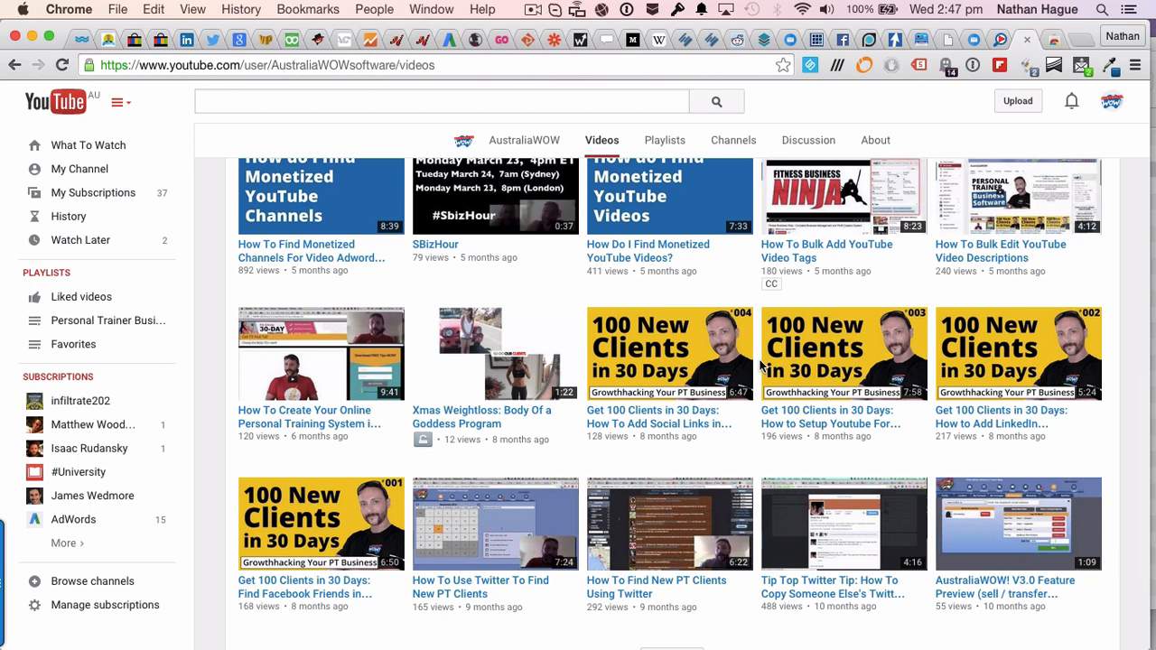
{"action": "scroll", "coordinate": [762, 366], "scroll_direction": "up", "scroll_amount": 5}
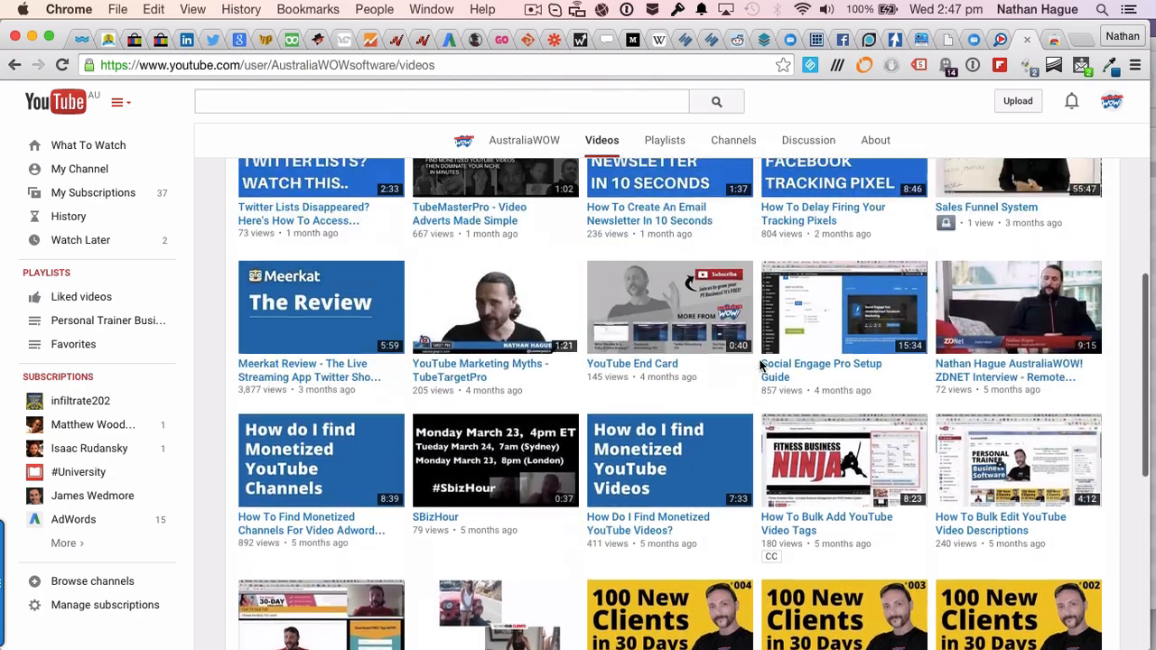
{"action": "scroll", "coordinate": [761, 366], "scroll_direction": "down", "scroll_amount": 6}
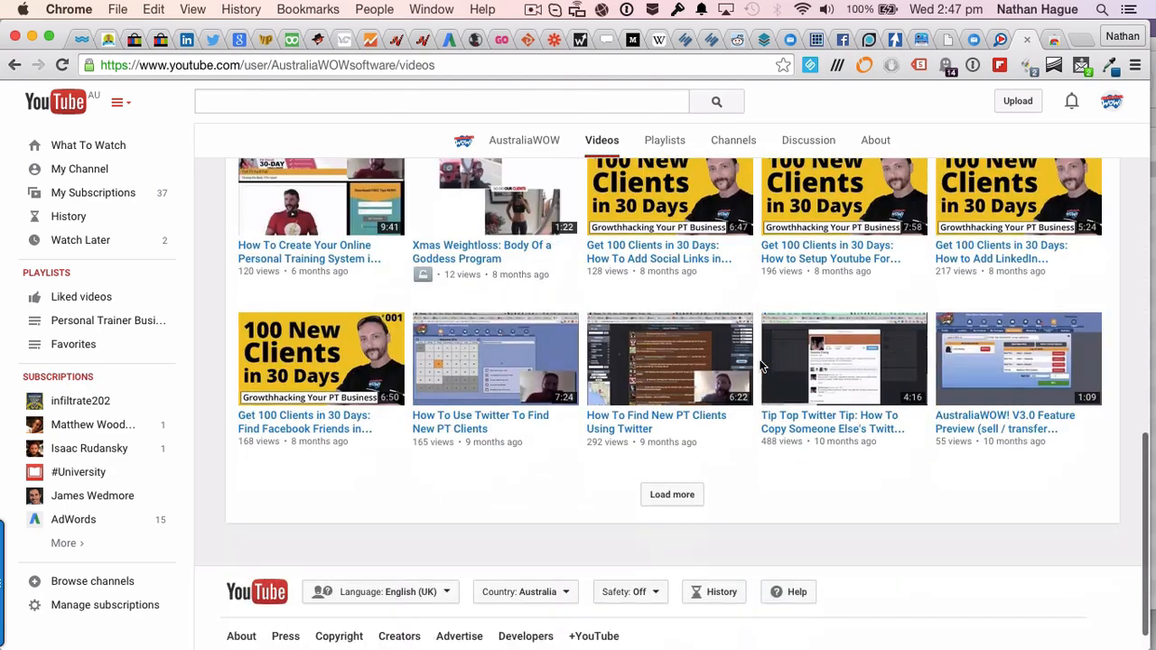
{"action": "scroll", "coordinate": [762, 366], "scroll_direction": "up", "scroll_amount": 7}
{"action": "key", "text": "ctrl+Up"}
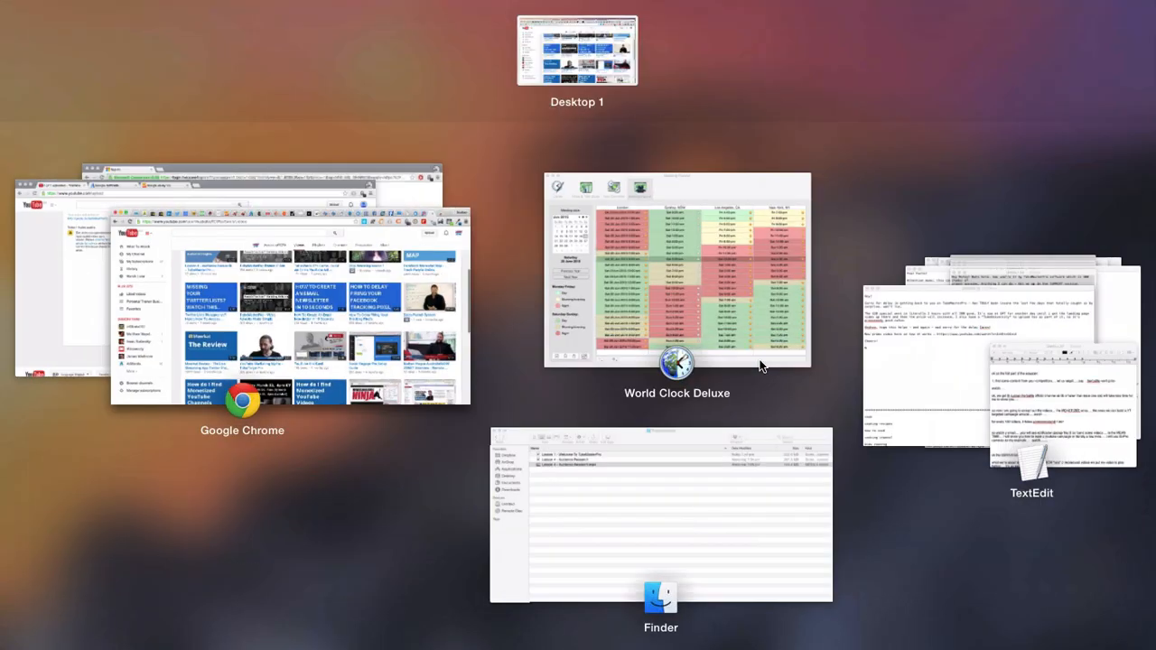
- Return to the upload form and set the collage-of-faces image as the video's custom thumbnail
{"action": "left_click", "coordinate": [71, 278]}
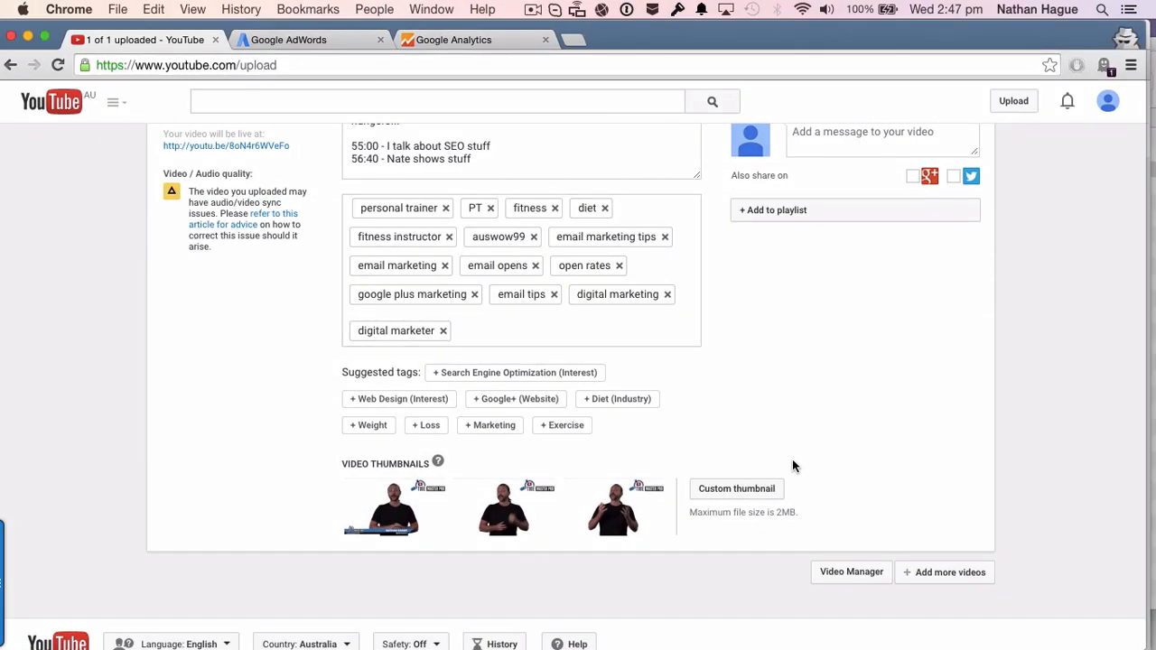
{"action": "left_click", "coordinate": [735, 489]}
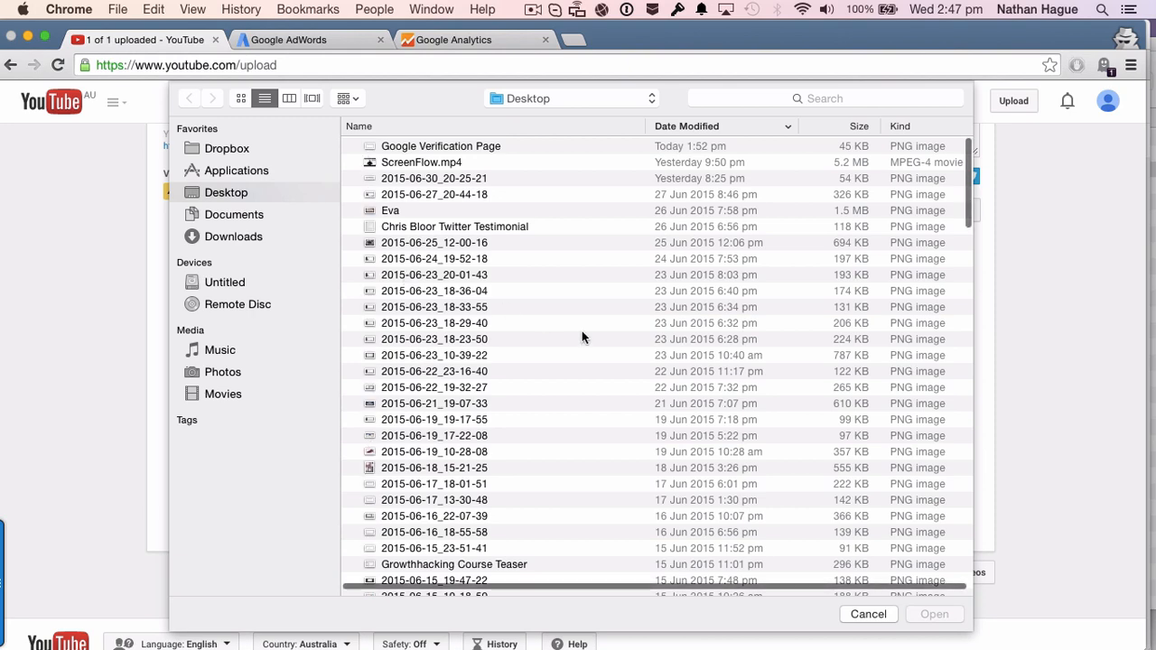
{"action": "scroll", "coordinate": [639, 336], "scroll_direction": "down", "scroll_amount": 5}
{"action": "scroll", "coordinate": [639, 336], "scroll_direction": "down", "scroll_amount": 20}
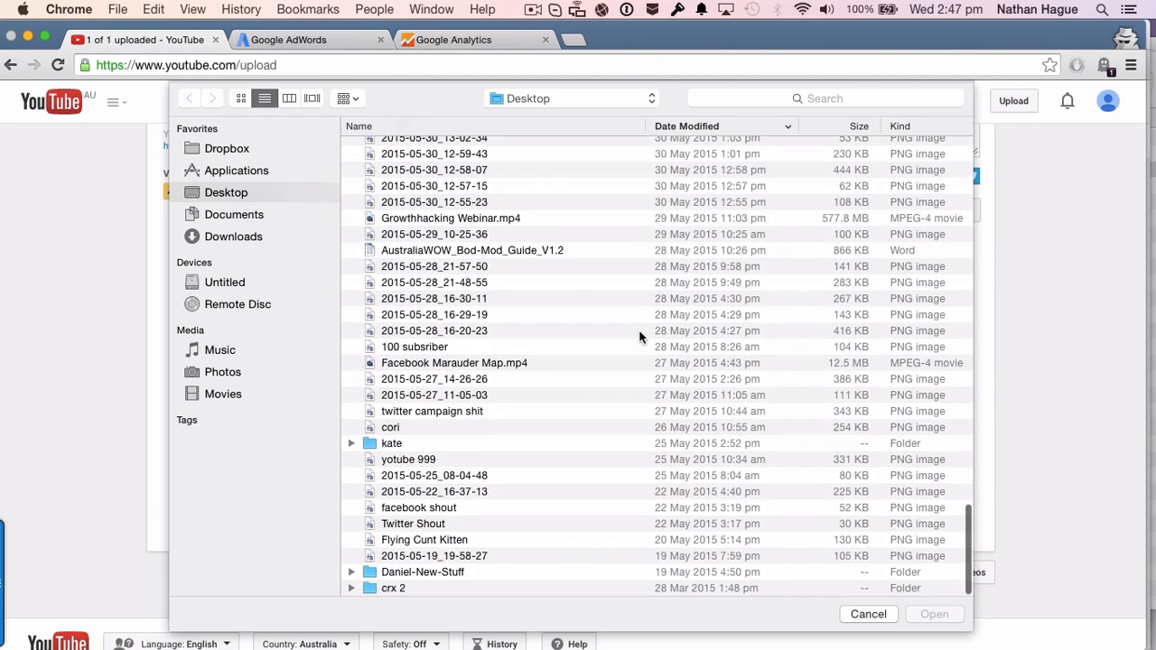
{"action": "left_click", "coordinate": [925, 621]}
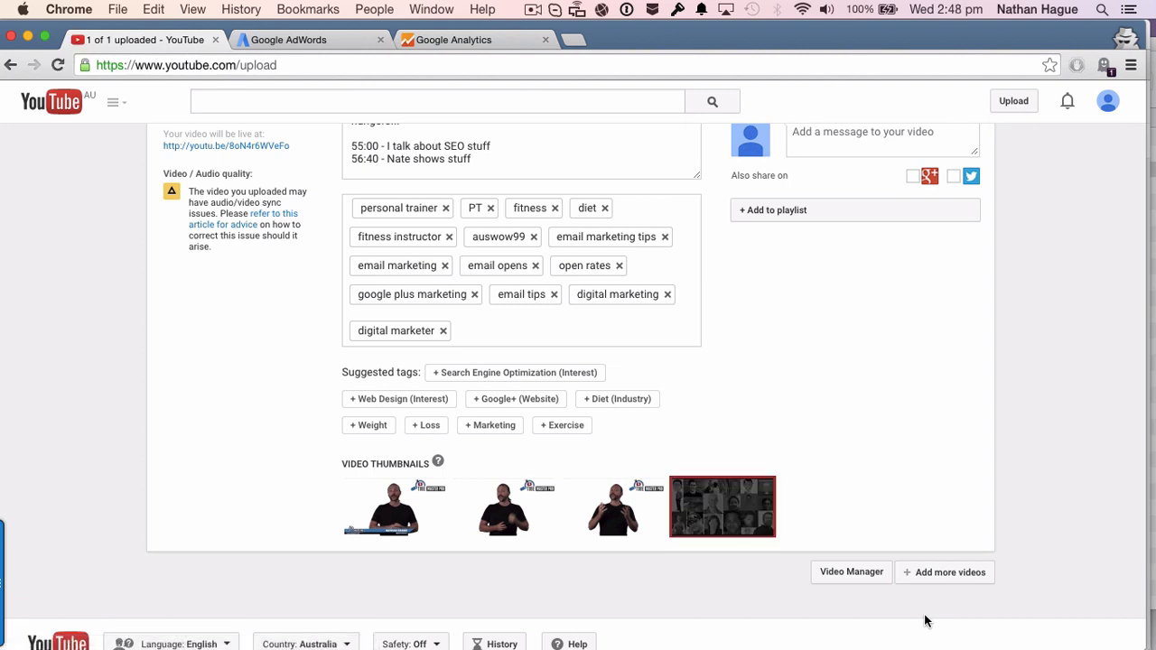
{"action": "mouse_move", "coordinate": [748, 511]}
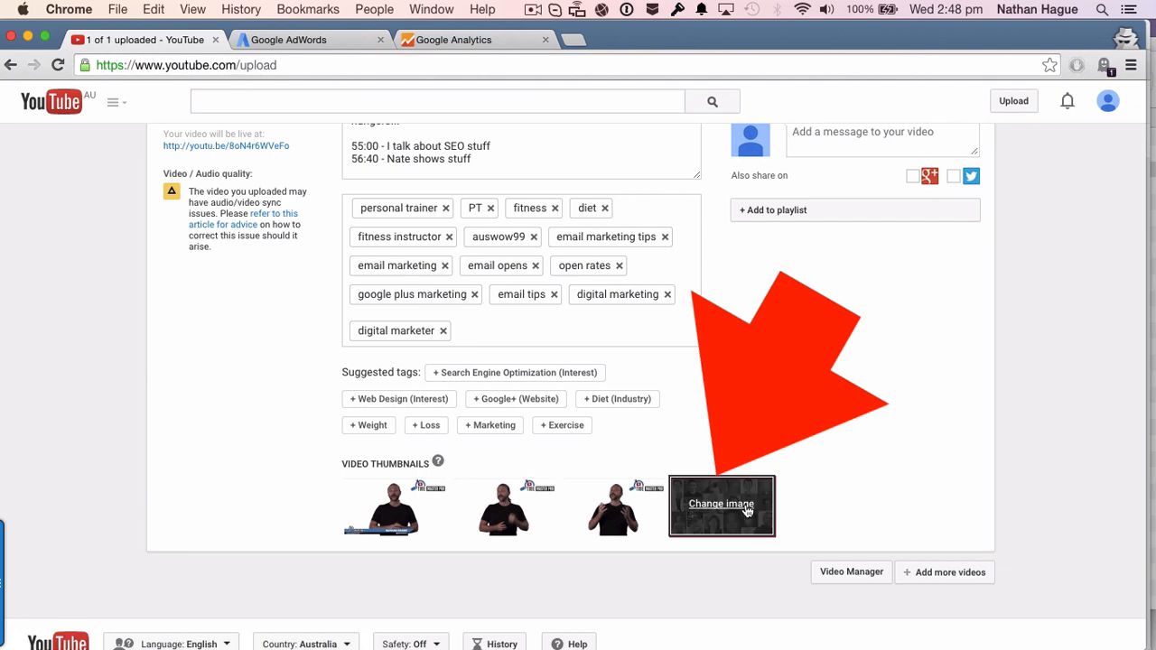
{"action": "scroll", "coordinate": [878, 503], "scroll_direction": "up", "scroll_amount": 3}
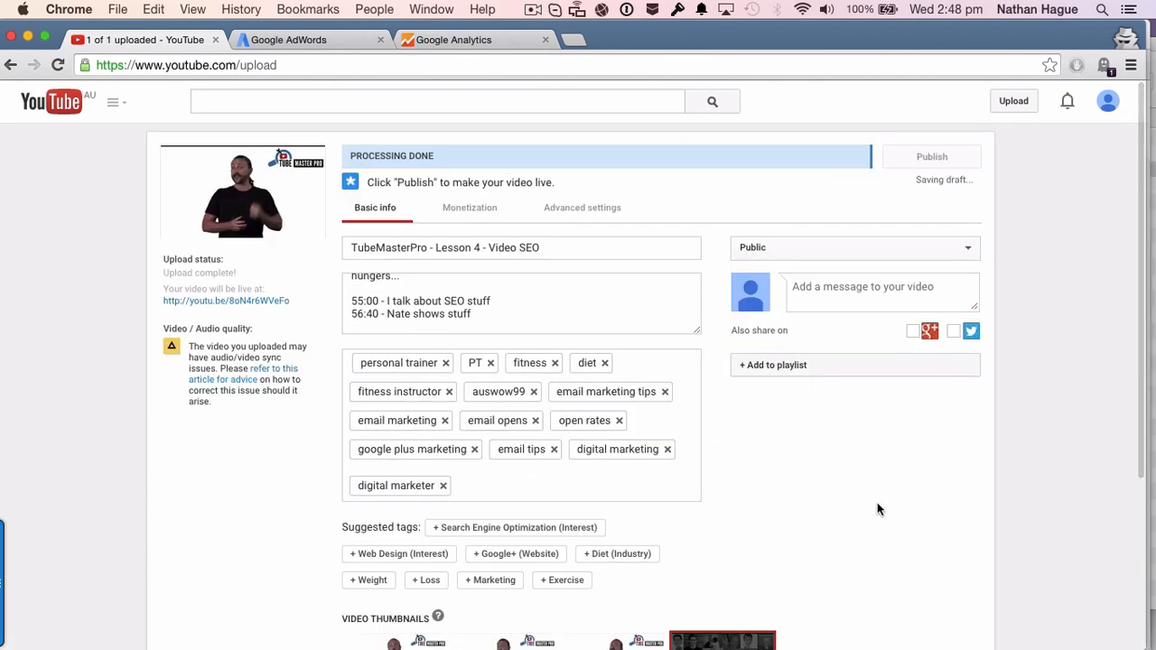
{"action": "scroll", "coordinate": [878, 502], "scroll_direction": "down", "scroll_amount": 5}
{"action": "mouse_move", "coordinate": [748, 442]}
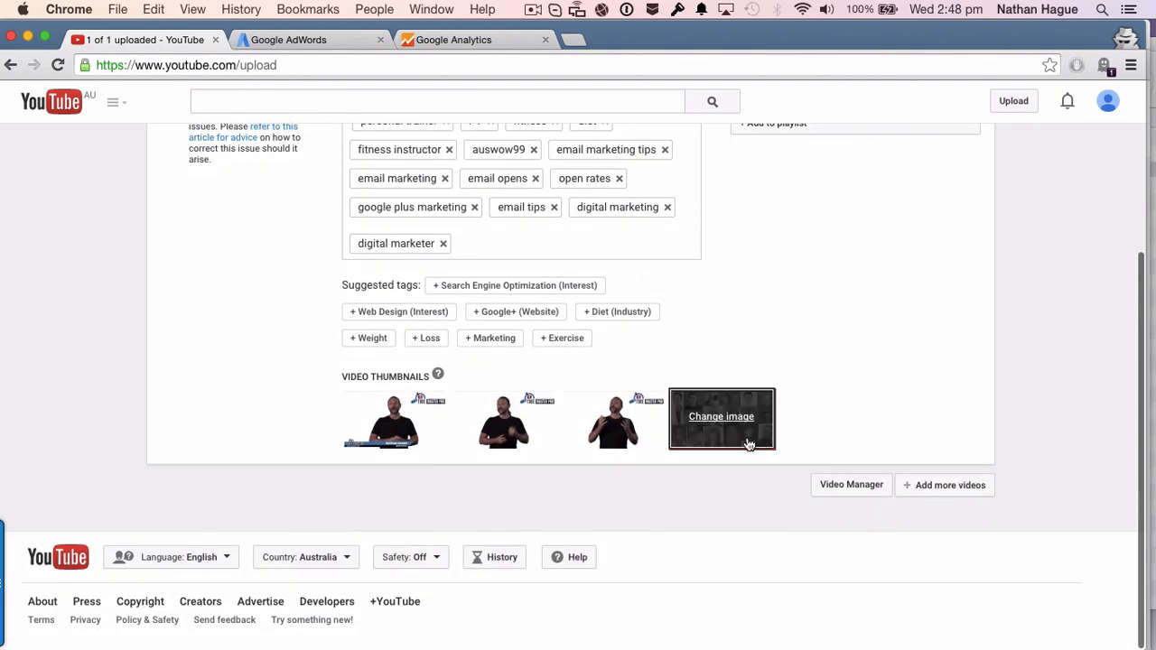
{"action": "scroll", "coordinate": [897, 405], "scroll_direction": "up", "scroll_amount": 5}
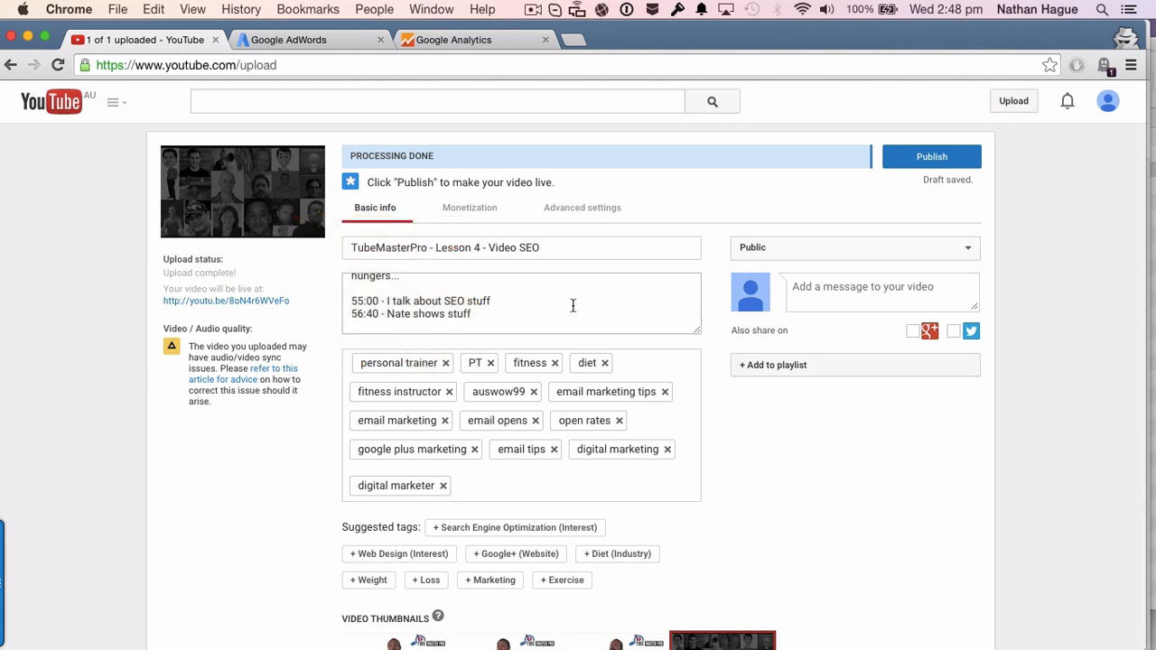
- Select all the text in the video description box
{"action": "scroll", "coordinate": [573, 305], "scroll_direction": "up", "scroll_amount": 3}
{"action": "scroll", "coordinate": [573, 305], "scroll_direction": "down", "scroll_amount": 8}
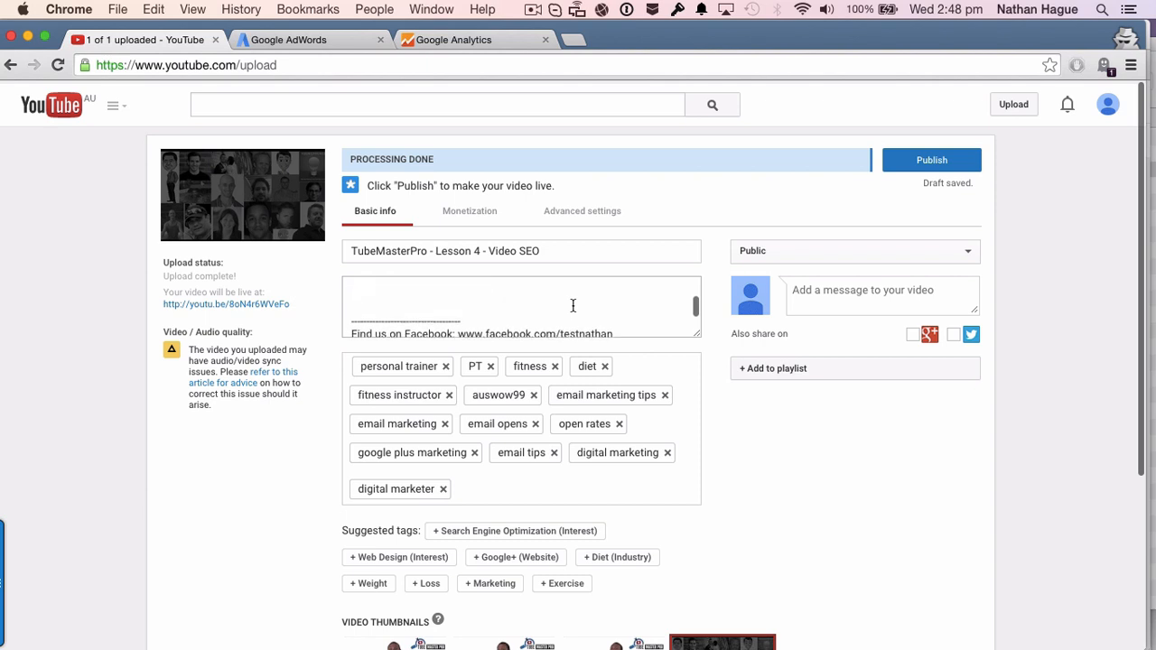
{"action": "scroll", "coordinate": [573, 305], "scroll_direction": "down", "scroll_amount": 2}
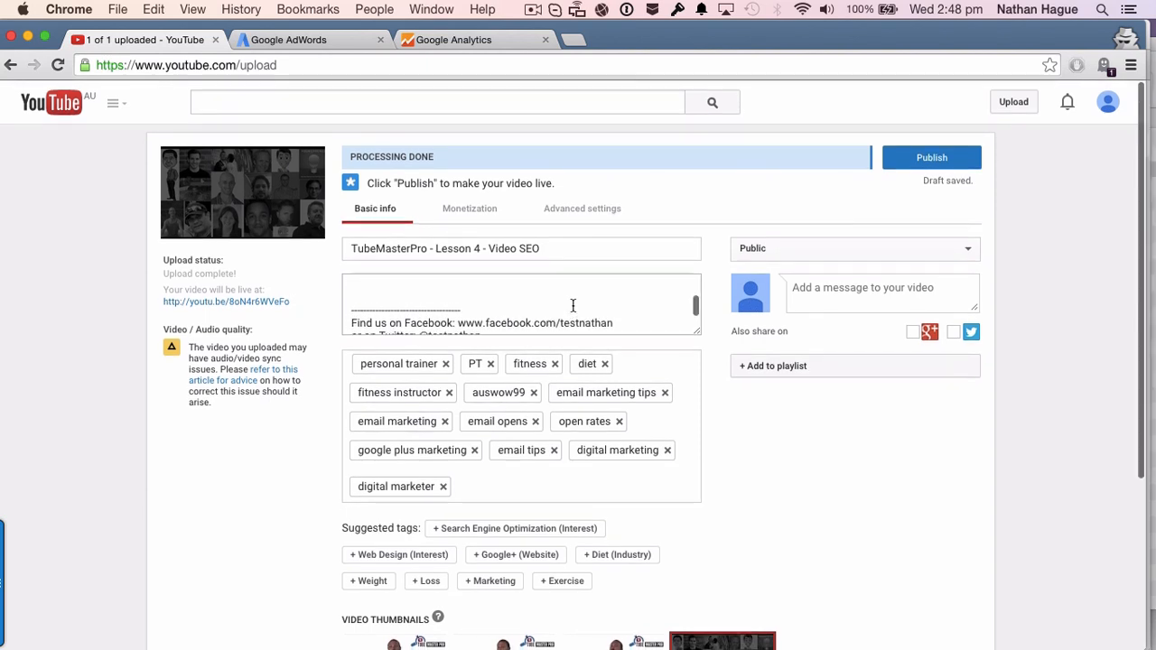
{"action": "left_click", "coordinate": [552, 300]}
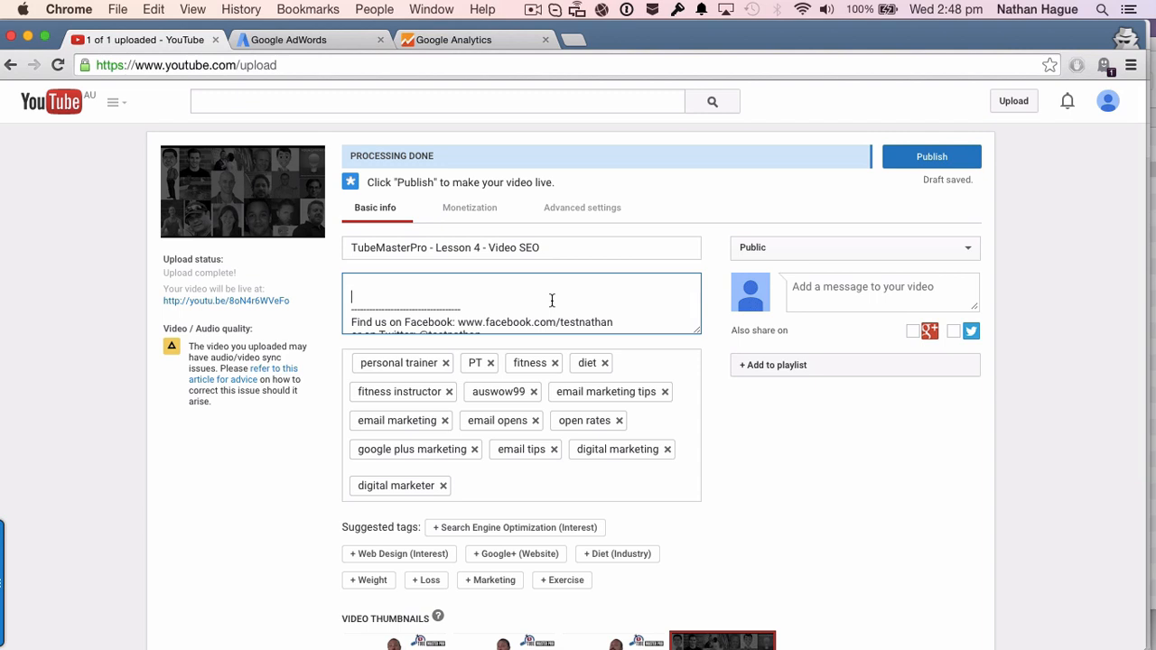
{"action": "key", "text": "super+a"}
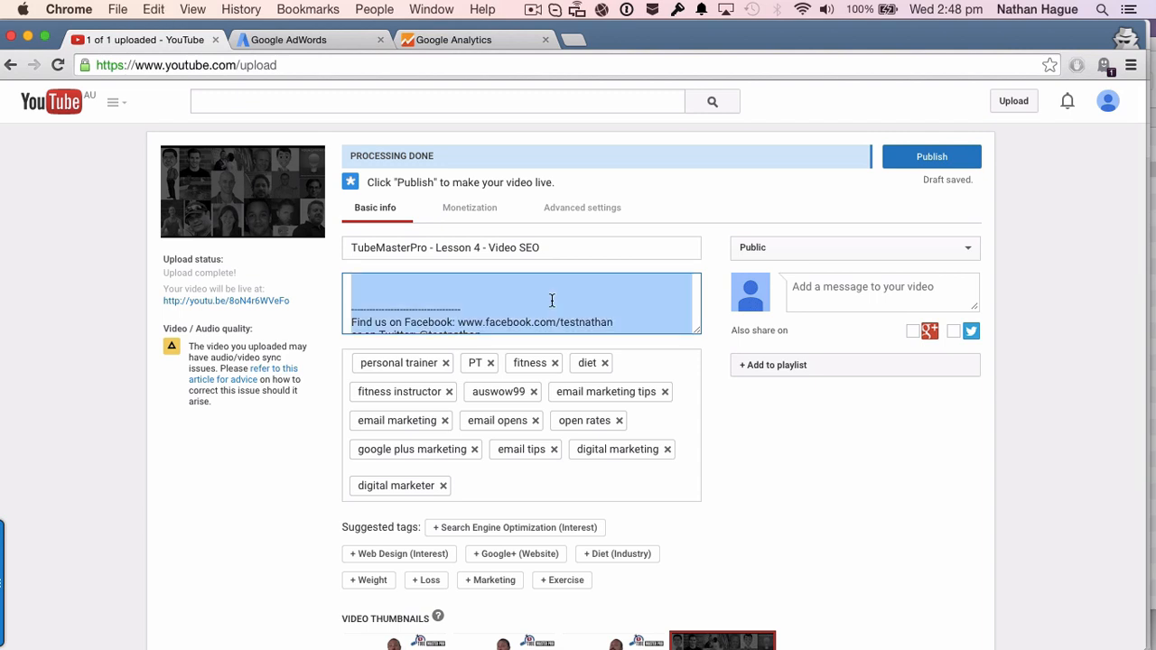
- Paste the copied video title as the share message and publish the video
{"action": "left_click", "coordinate": [828, 287]}
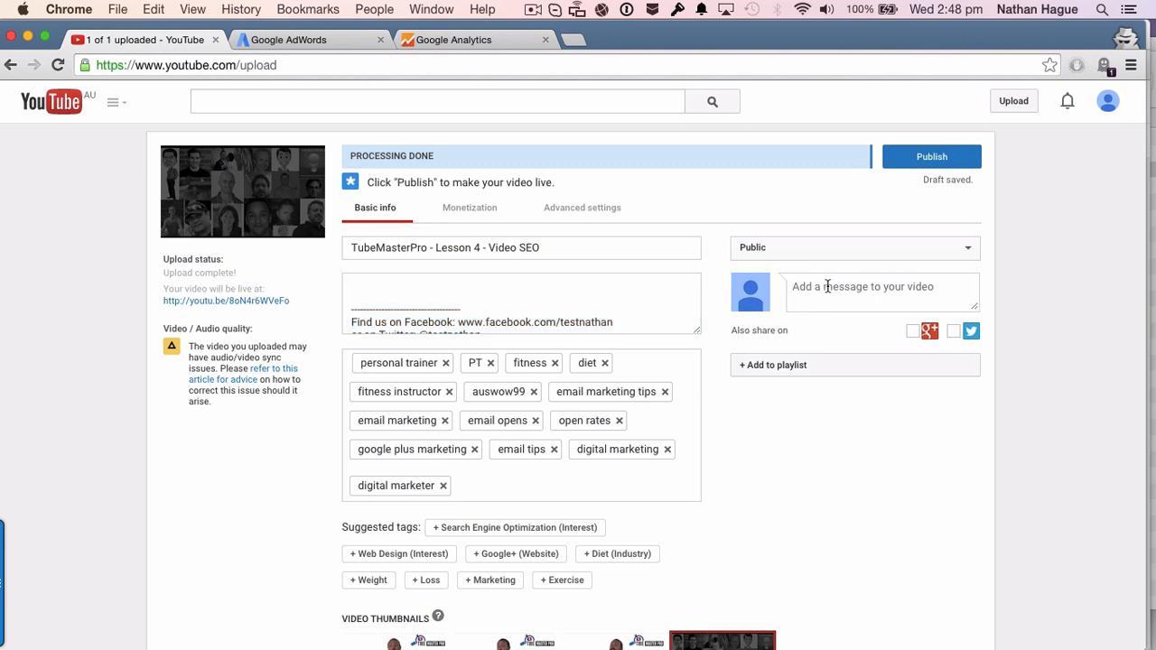
{"action": "type", "text": "www.facebook.com/testnathan or on Twitter: @testnathan LinkedIn.com/nathanhague"}
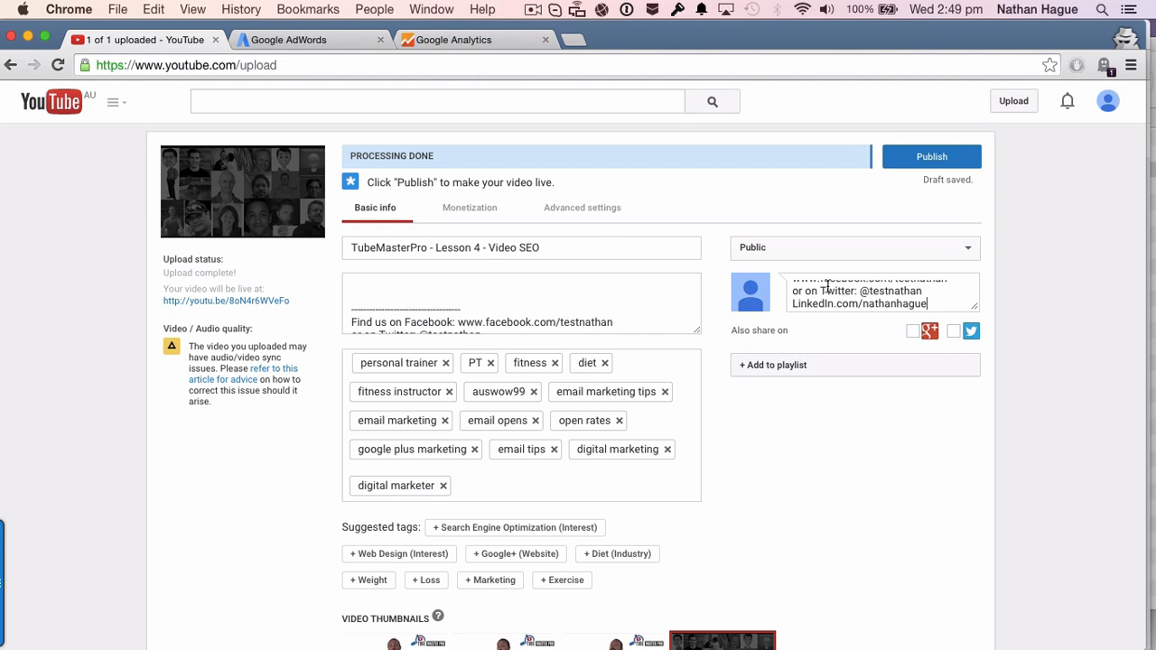
{"action": "scroll", "coordinate": [827, 286], "scroll_direction": "down", "scroll_amount": 10}
{"action": "scroll", "coordinate": [825, 291], "scroll_direction": "up", "scroll_amount": 10}
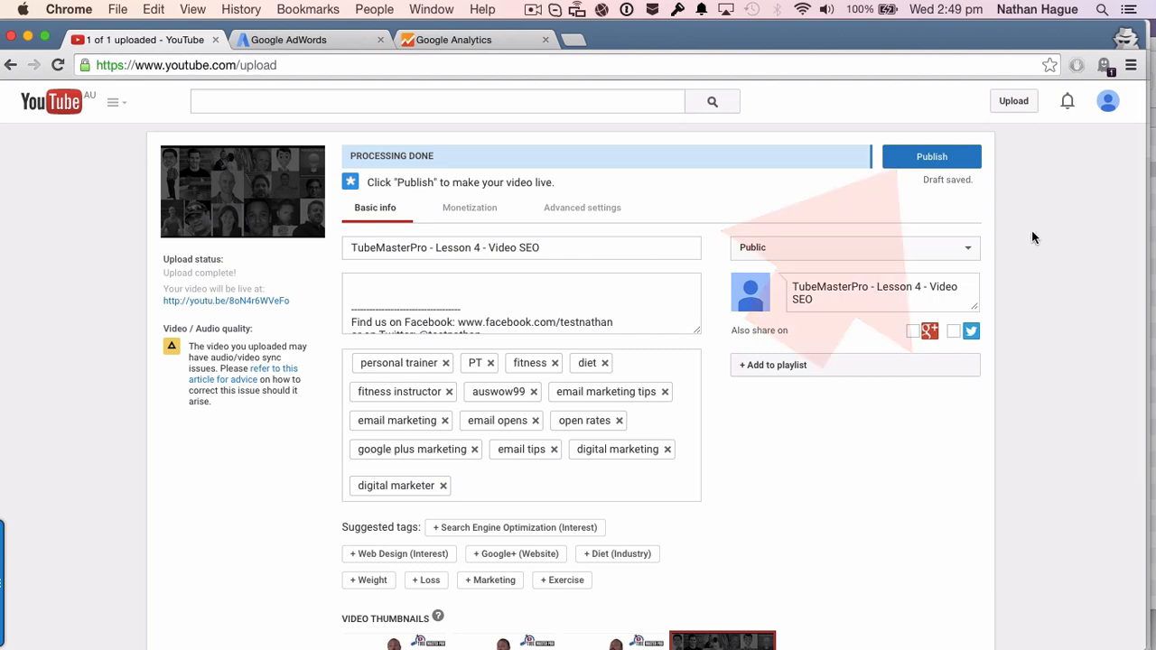
{"action": "left_click", "coordinate": [926, 158]}
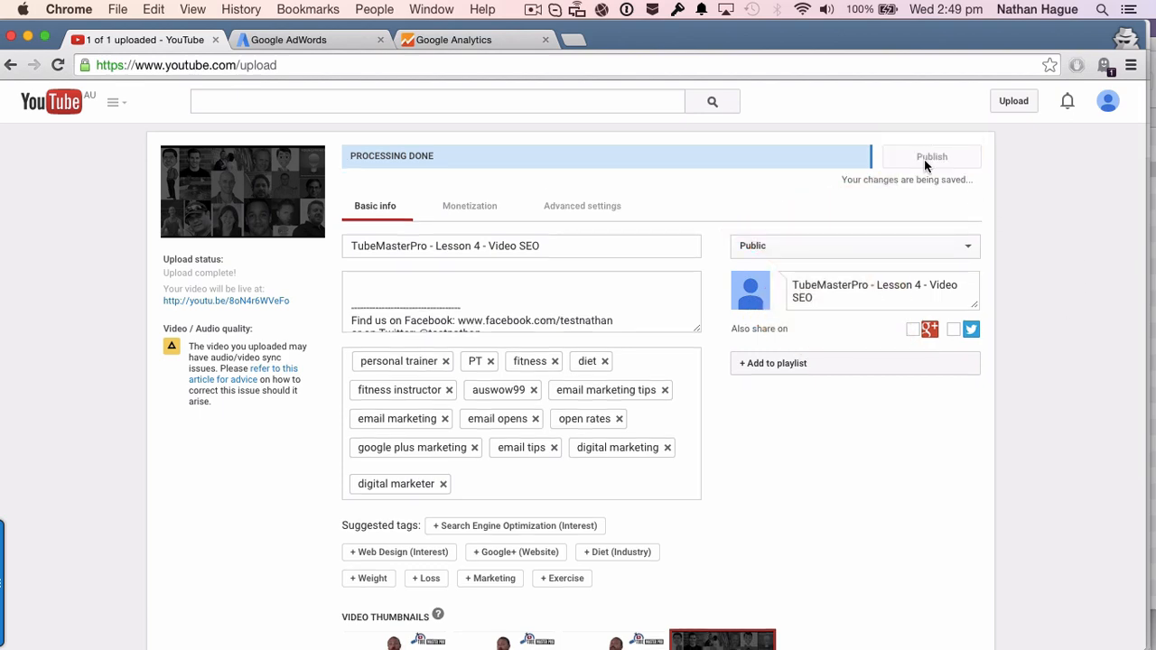